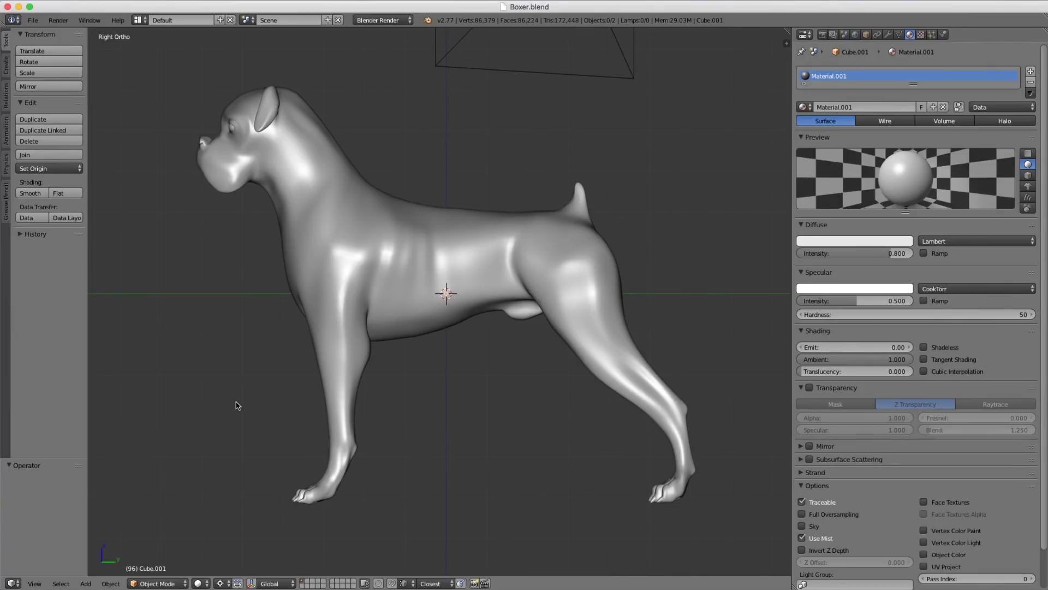
Step: In Edit Mode, raise the dog's whole mesh about 0.514 along global Z so the paws rest on the ground line
middle_drag(328, 360, 430, 294)
key(KP_5)
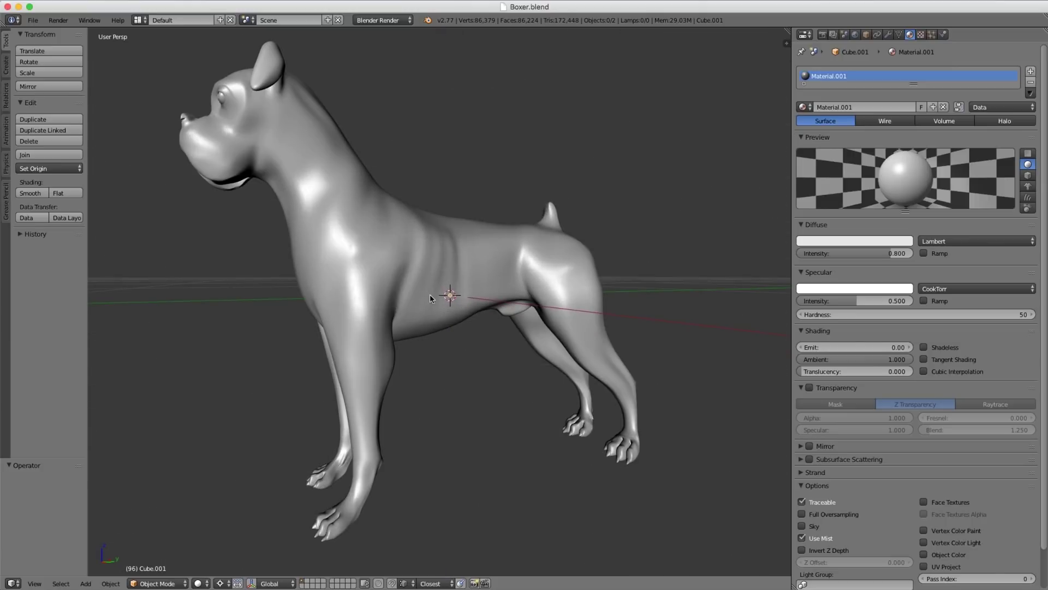
scroll(430, 293, down, 4)
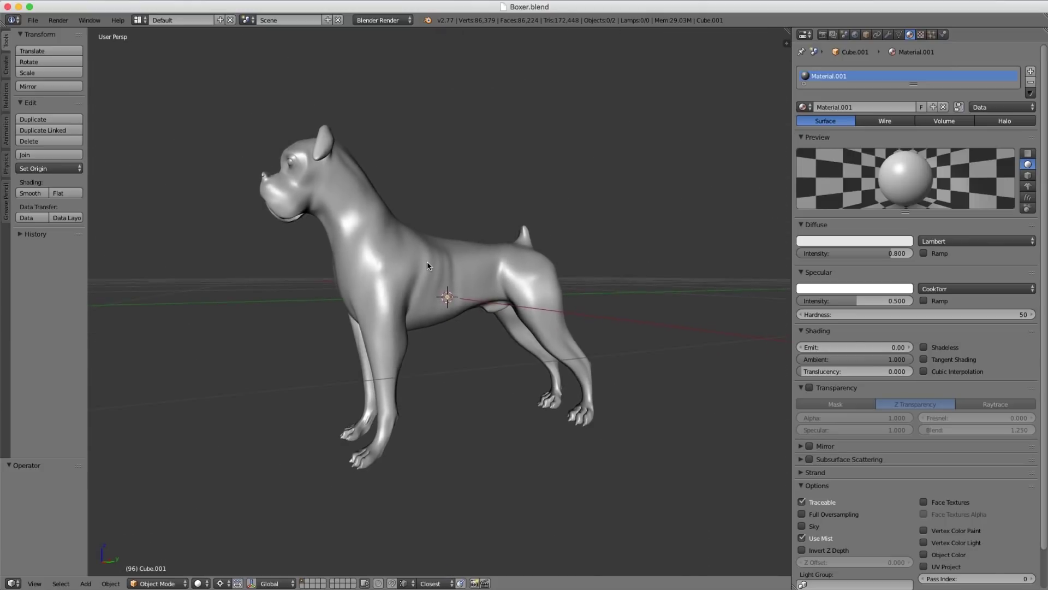
middle_drag(485, 243, 463, 263)
right_click(466, 260)
scroll(466, 259, up, 2)
scroll(460, 269, down, 2)
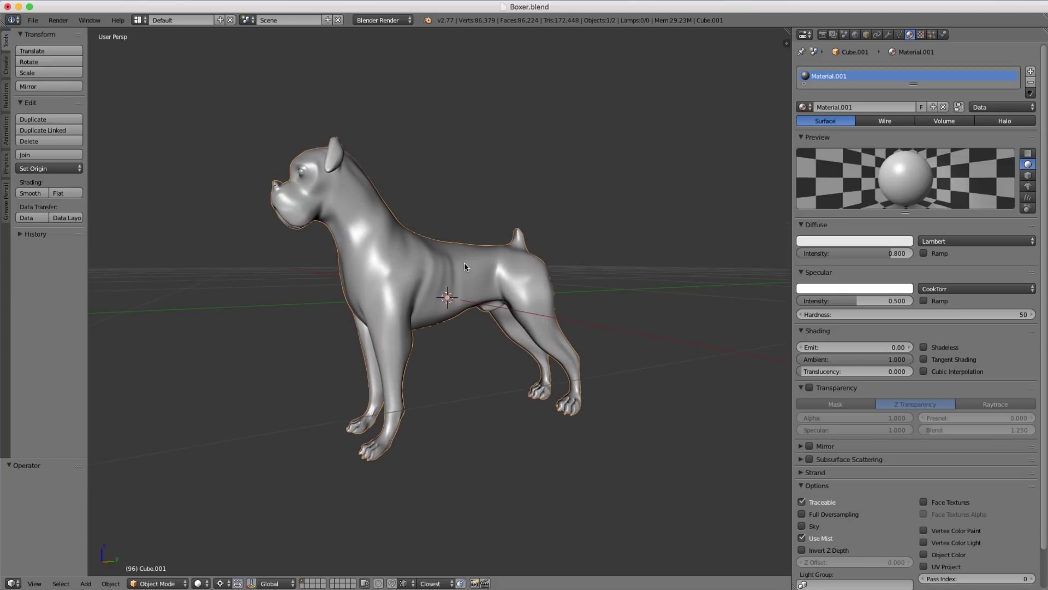
key(KP_3)
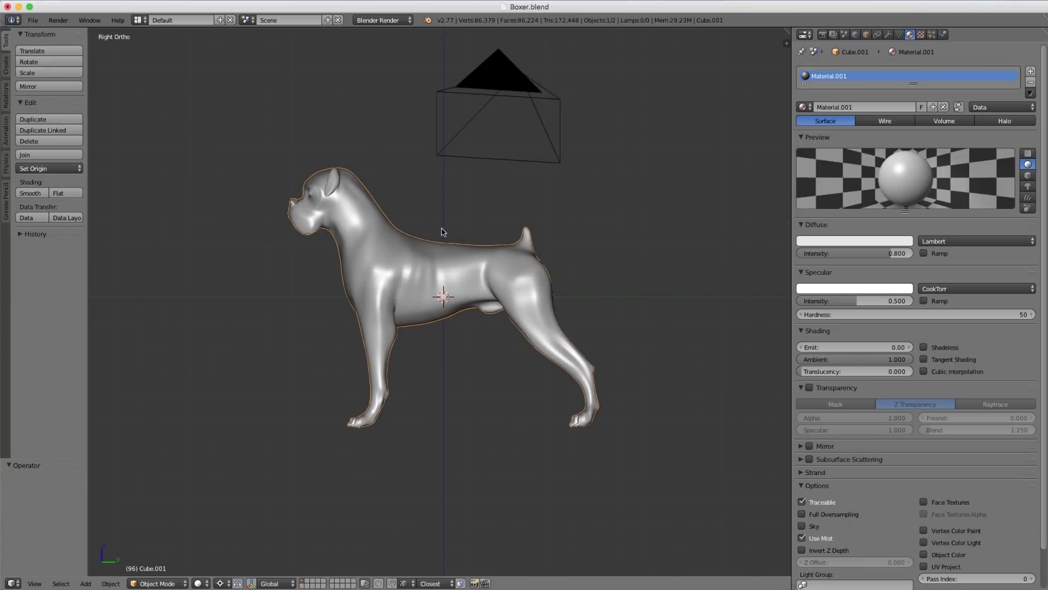
key(Tab)
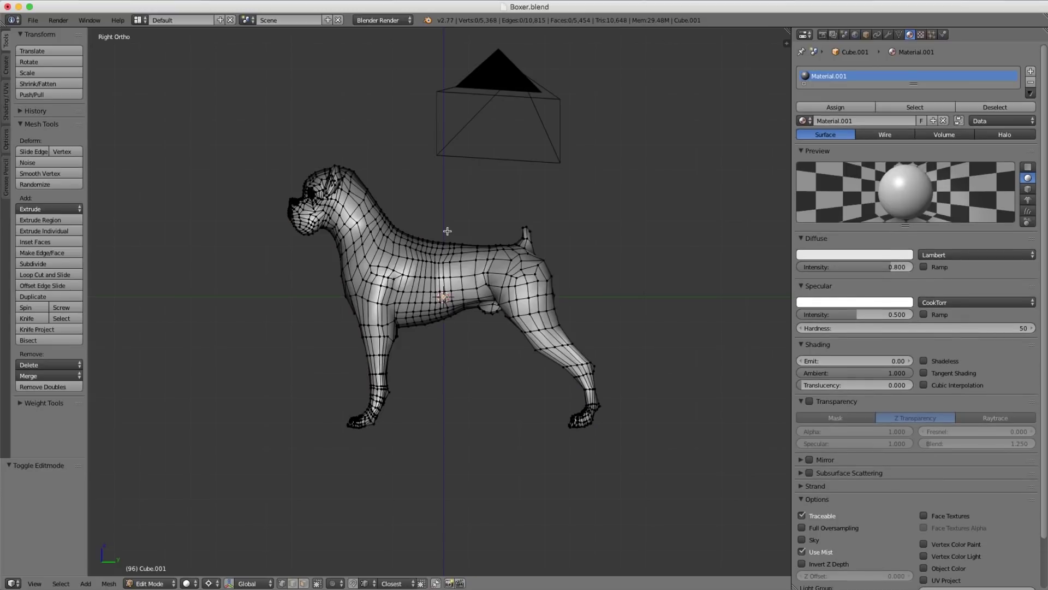
key(a)
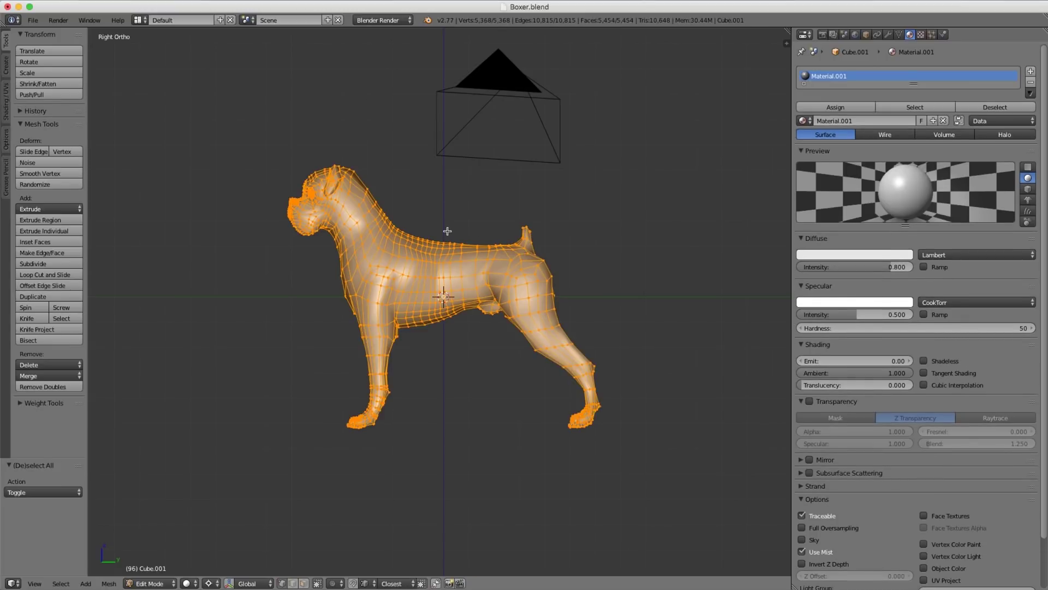
key(KP_Decimal)
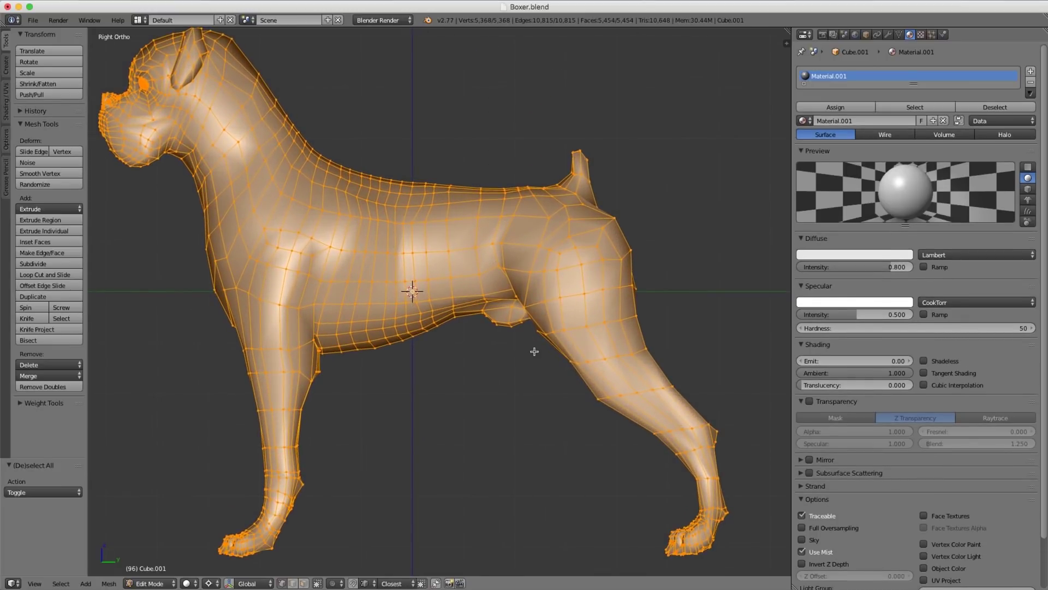
key(g)
key(z)
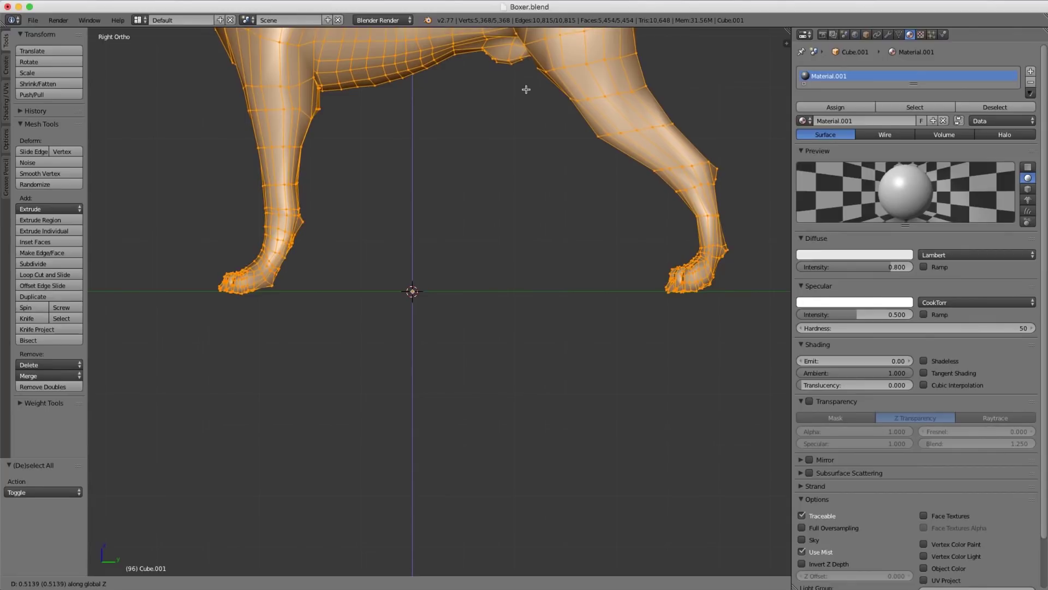
click(527, 88)
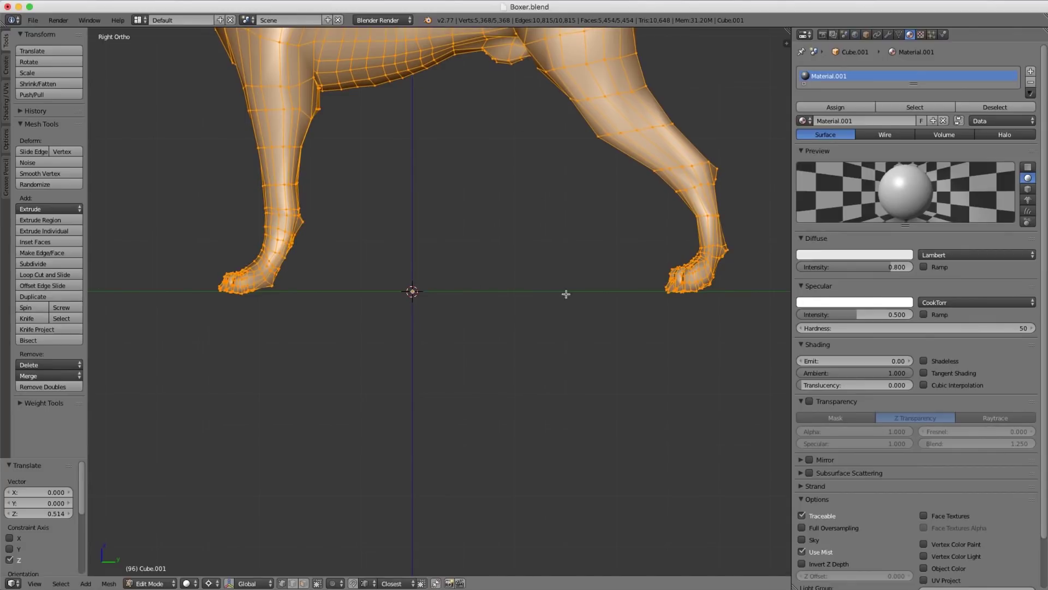
ctrl+middle_drag(446, 281, 424, 214)
shift+middle_drag(423, 214, 420, 271)
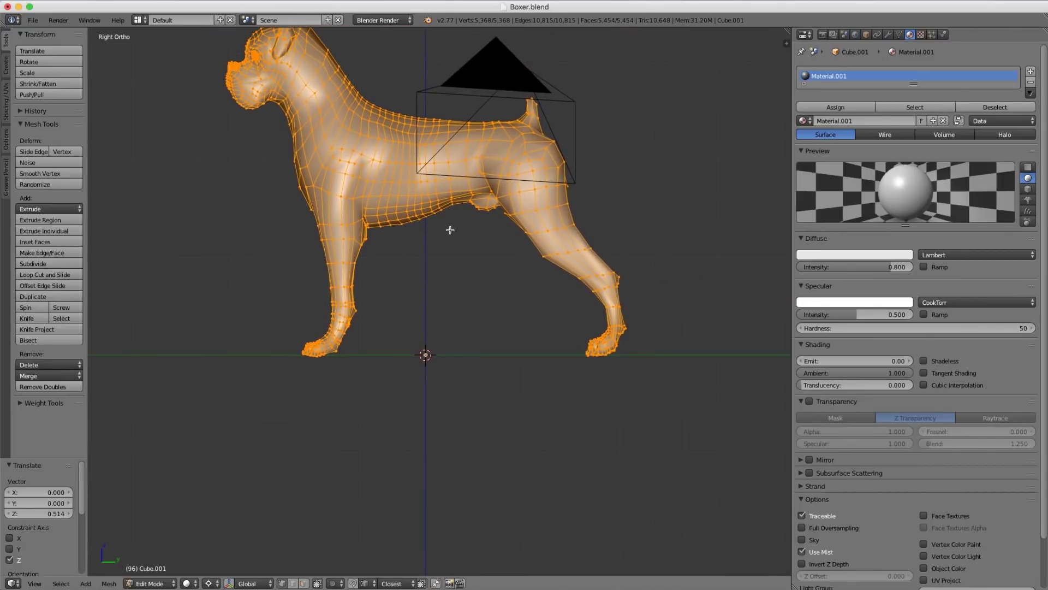
scroll(450, 230, up, 2)
key(Tab)
Step: Delete the camera from the scene and select the dog model again
middle_drag(424, 382, 440, 229)
key(KP_5)
shift+middle_drag(439, 229, 406, 255)
scroll(416, 206, down, 3)
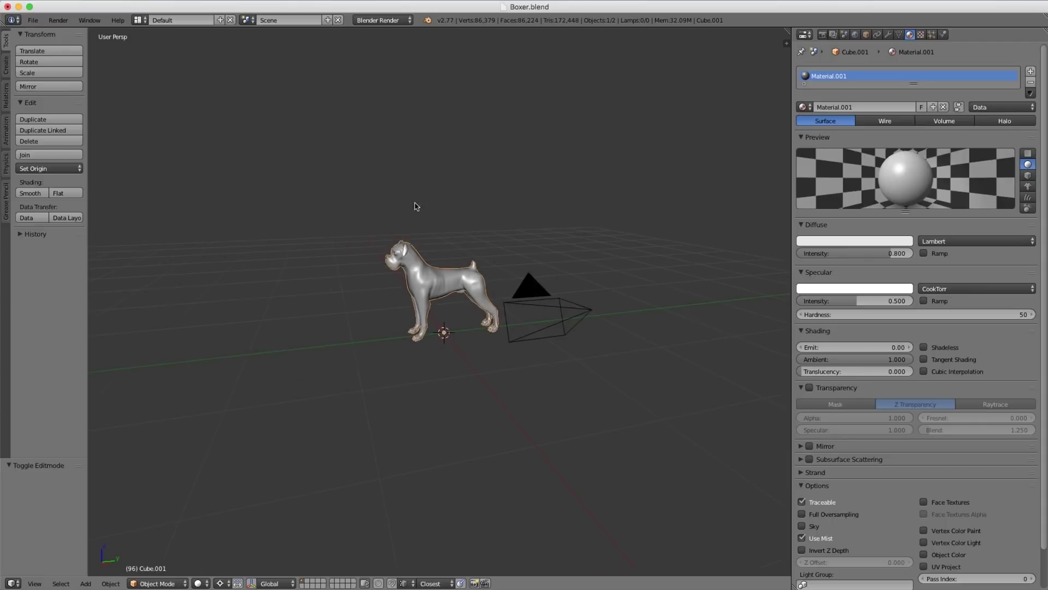
right_click(530, 298)
key(x)
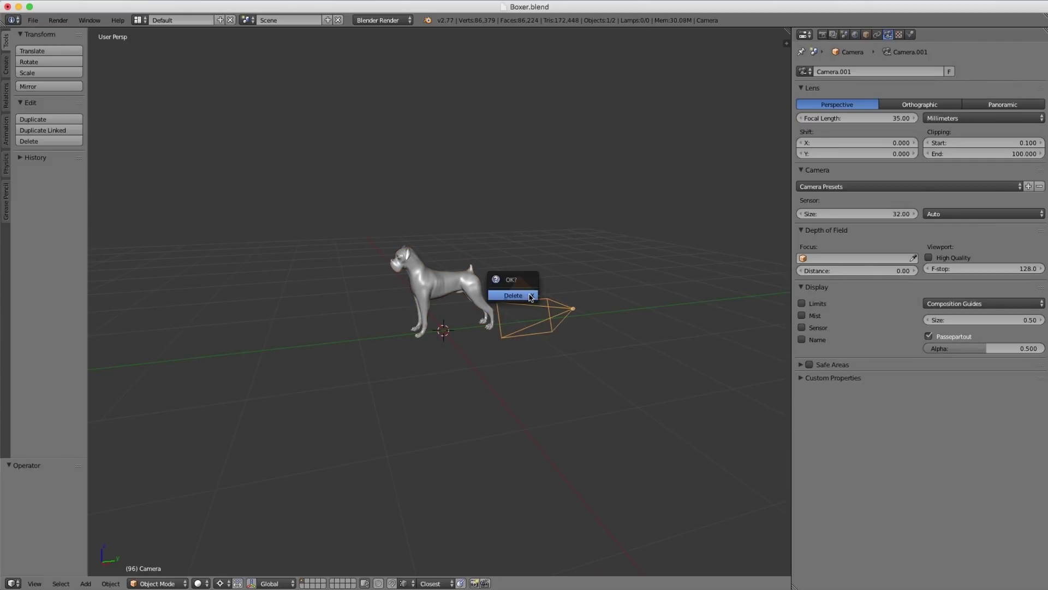
click(528, 297)
scroll(481, 283, up, 4)
middle_drag(472, 282, 493, 298)
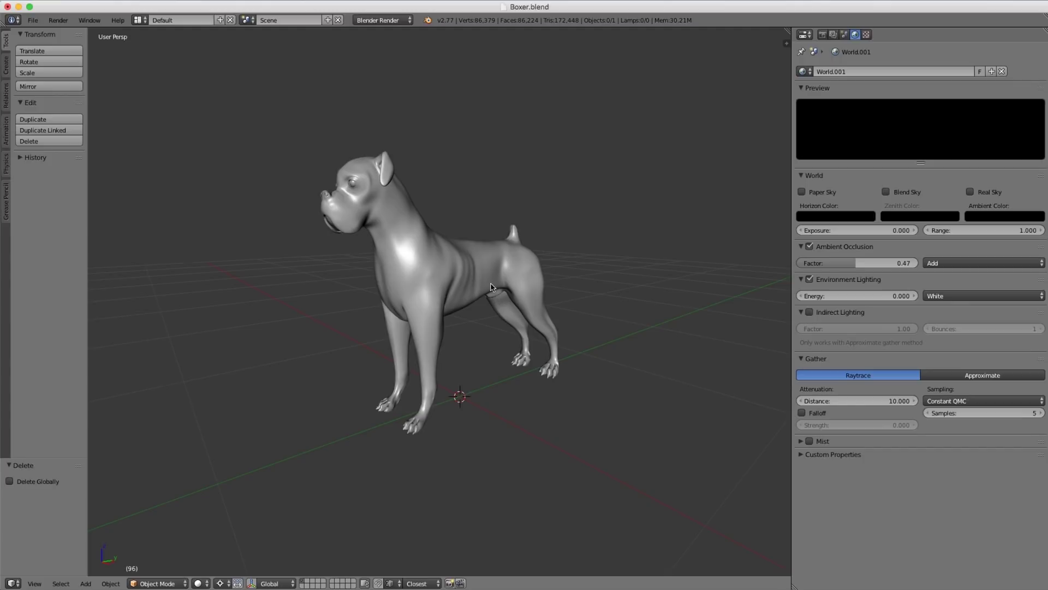
right_click(516, 243)
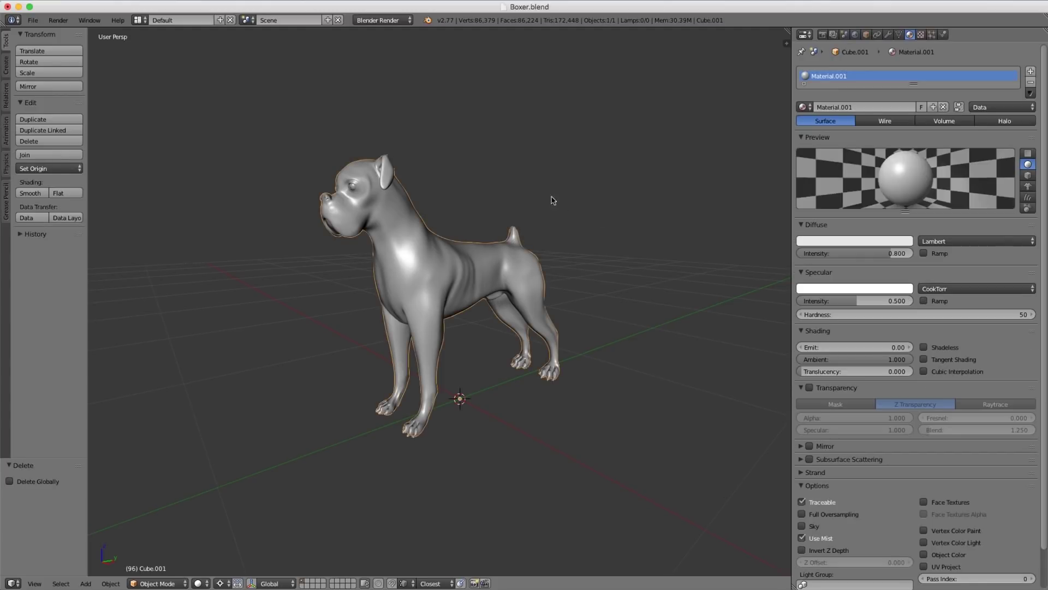
Step: Split the properties area into two stacked areas and make the upper one an Outliner
drag(1045, 30, 1044, 235)
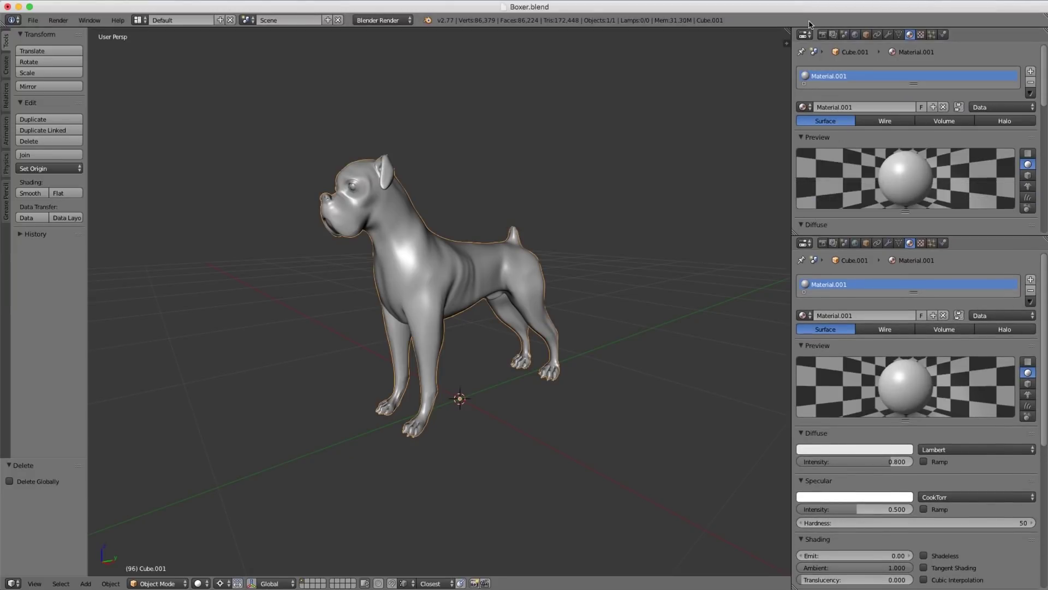
click(805, 34)
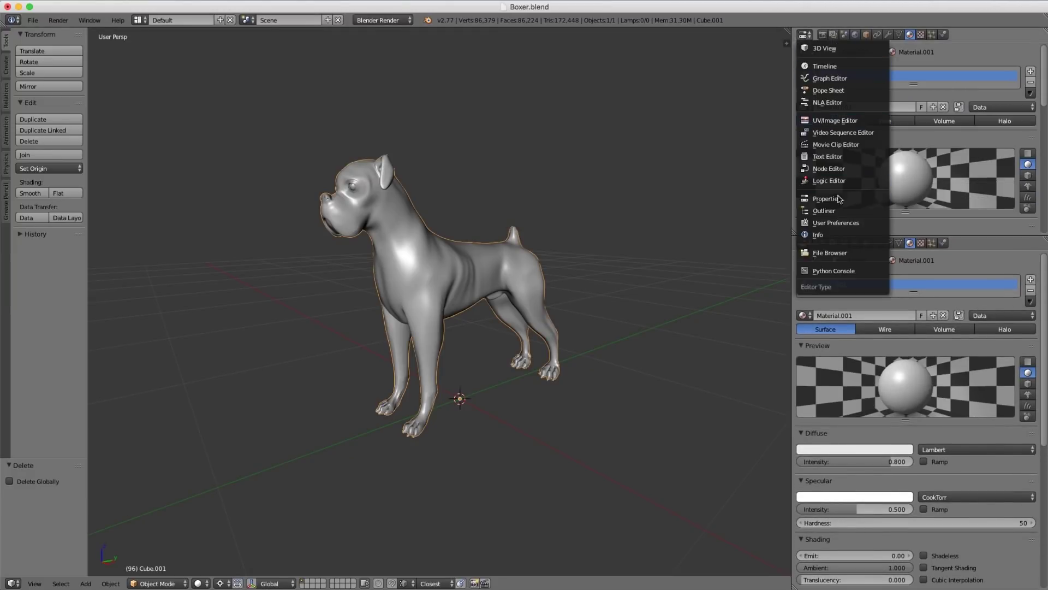
click(835, 222)
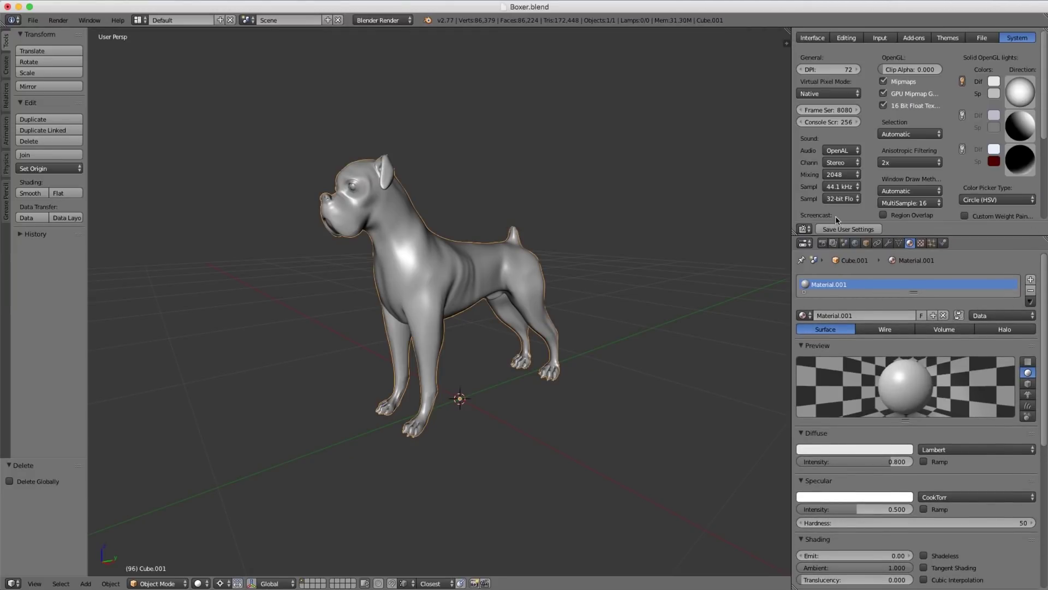
click(804, 243)
click(824, 405)
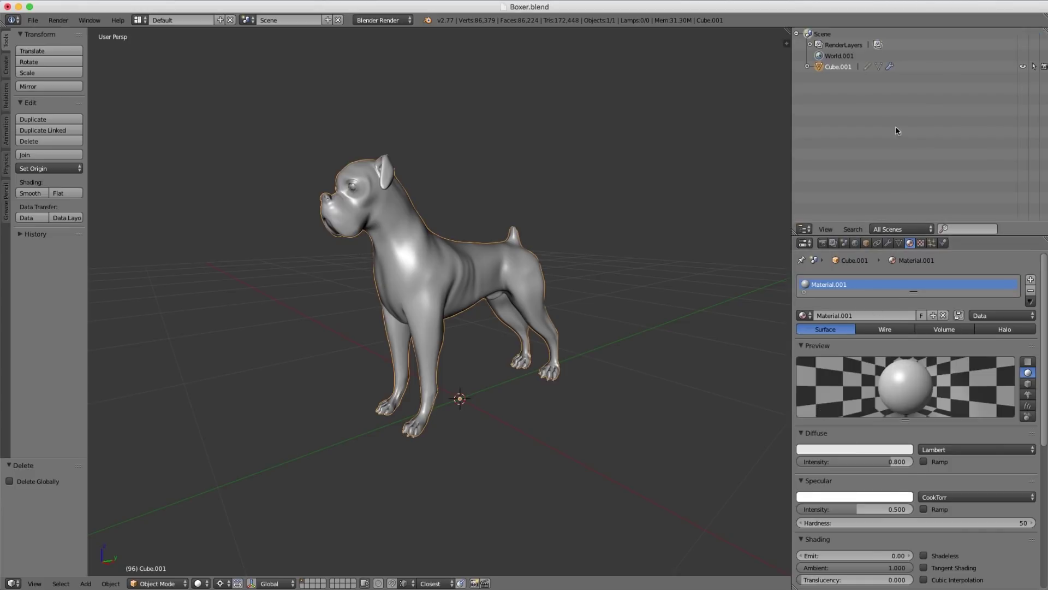
Step: Rename the dog object Cube.001 as dog_model and remove its Material.001 slot
double_click(840, 66)
text(dog_model)
key(Return)
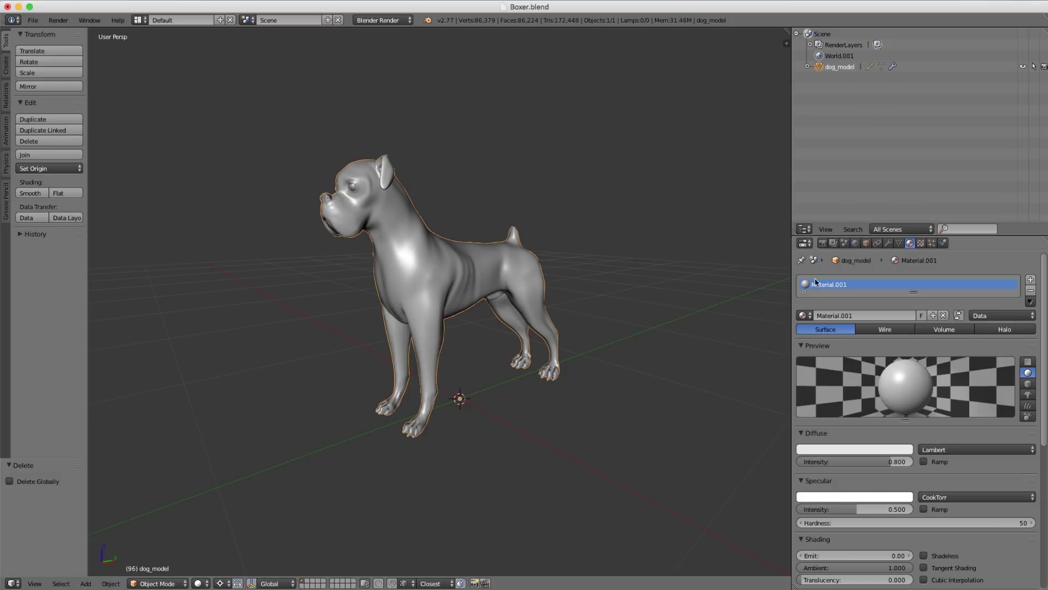
click(1031, 292)
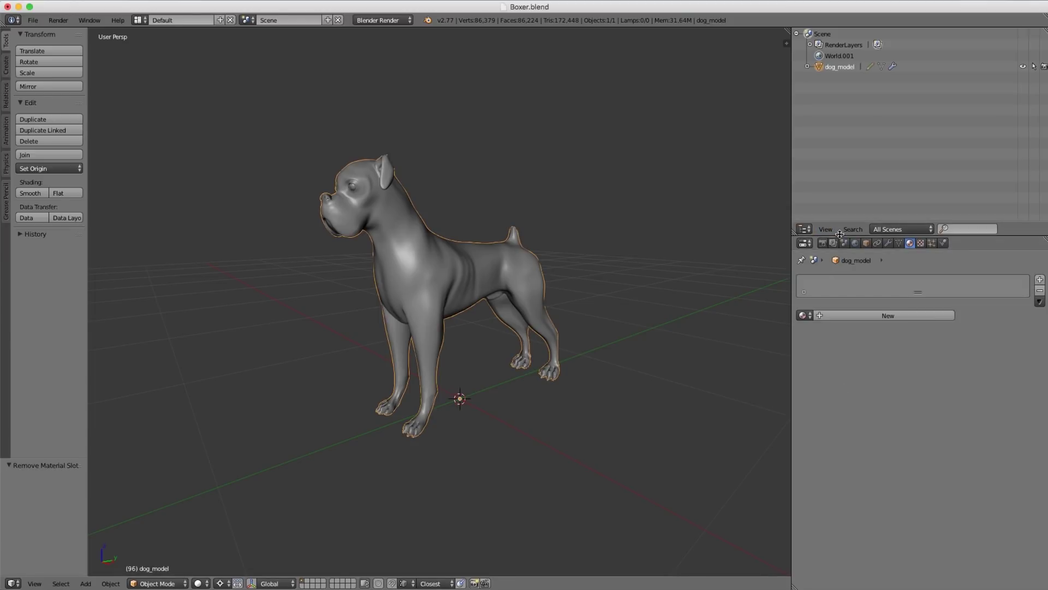
Step: Shrink the Outliner, split the properties area below it, and make the new lowest area a UV/Image Editor
drag(840, 233, 840, 175)
drag(793, 586, 801, 345)
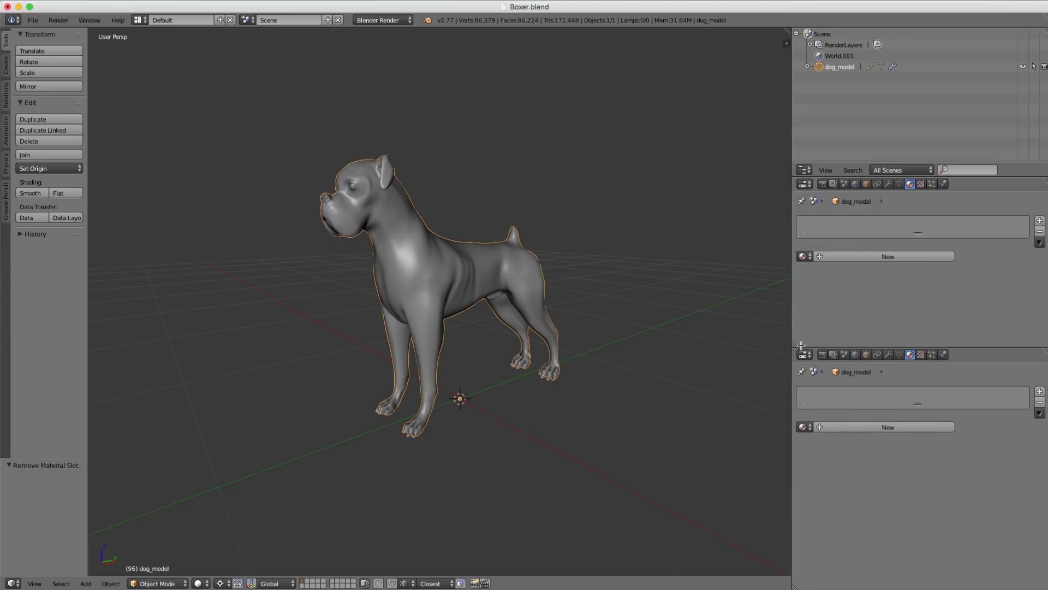
click(806, 354)
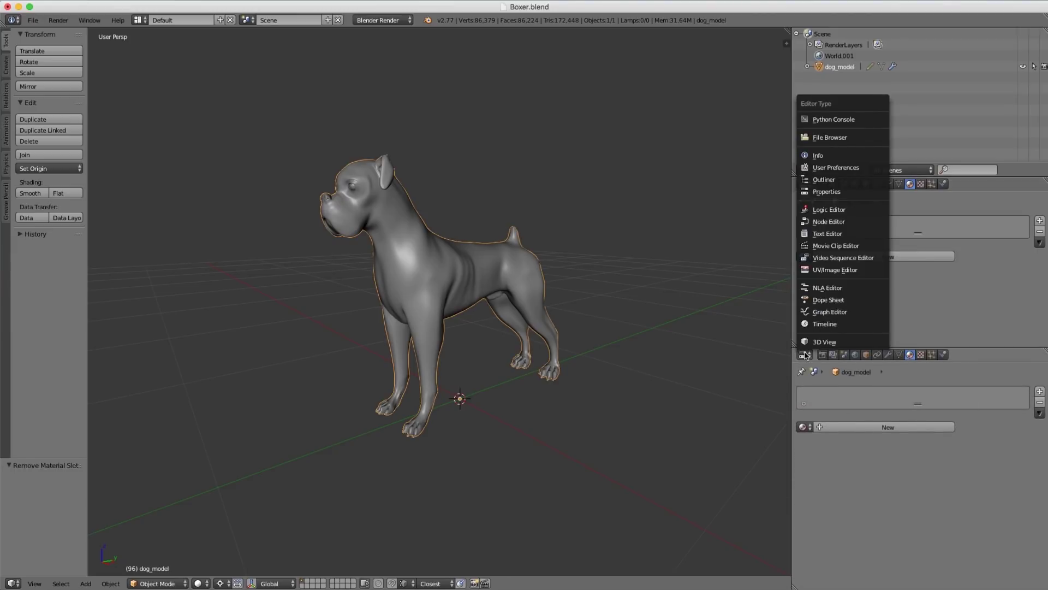
click(836, 270)
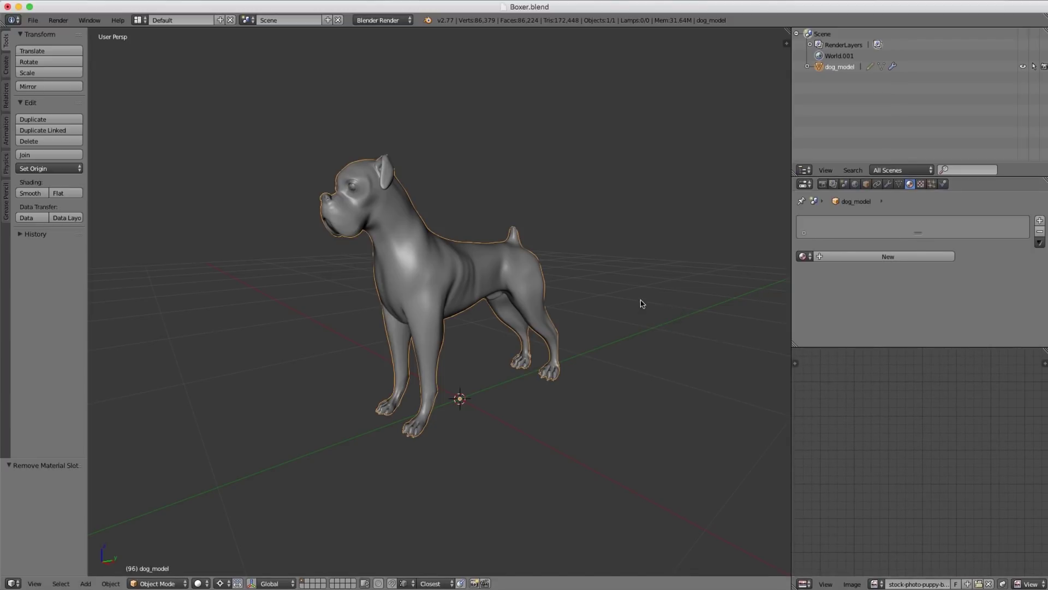
Step: Load wolf_skeleton.jpg from the ref folder in Finder into the image editor and fit the whole skeleton in its view
key(super+Tab)
drag(518, 162, 512, 121)
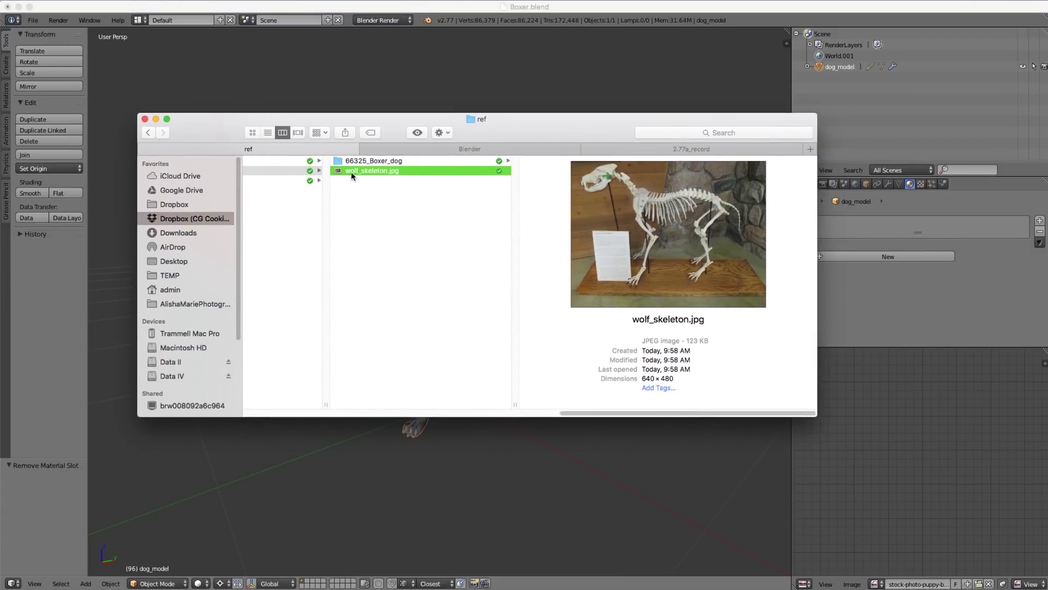
drag(362, 168, 901, 386)
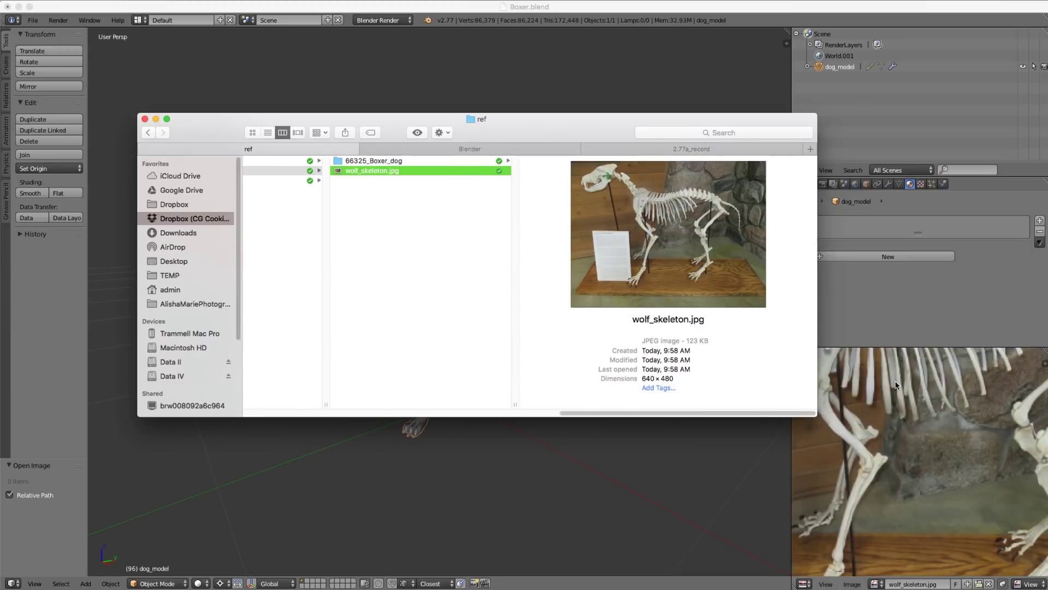
click(917, 381)
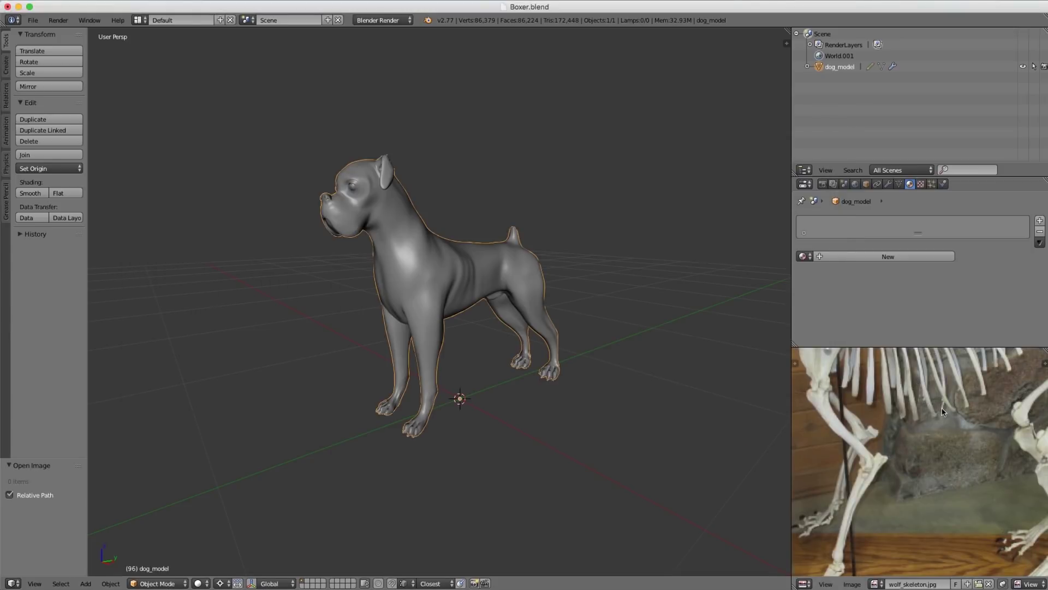
scroll(947, 423, down, 3)
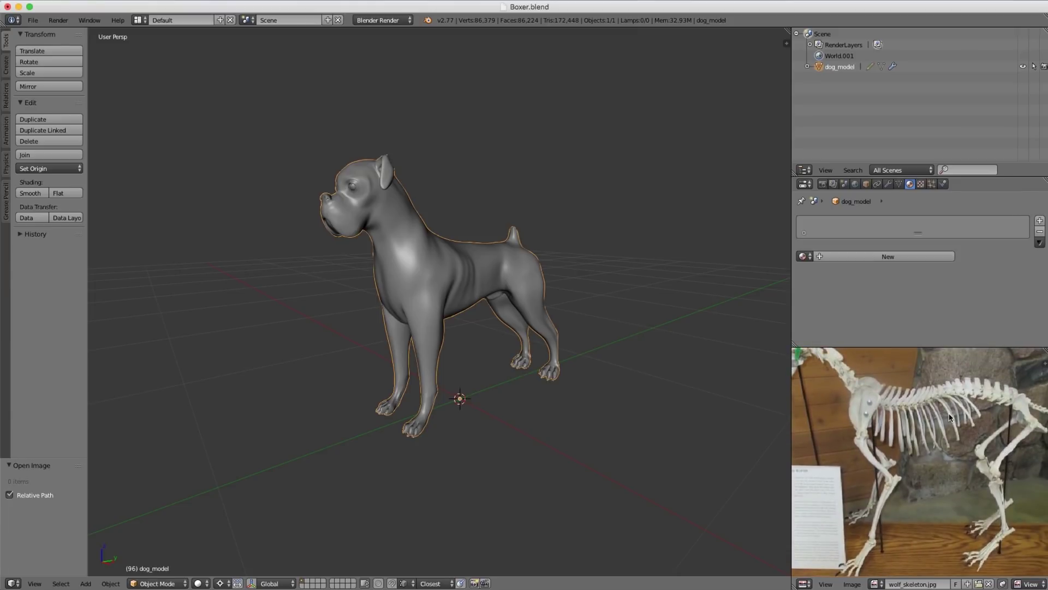
scroll(949, 418, down, 3)
Step: Add a single-bone armature at the scene origin while viewing the dog from the right in orthographic projection
scroll(541, 267, up, 4)
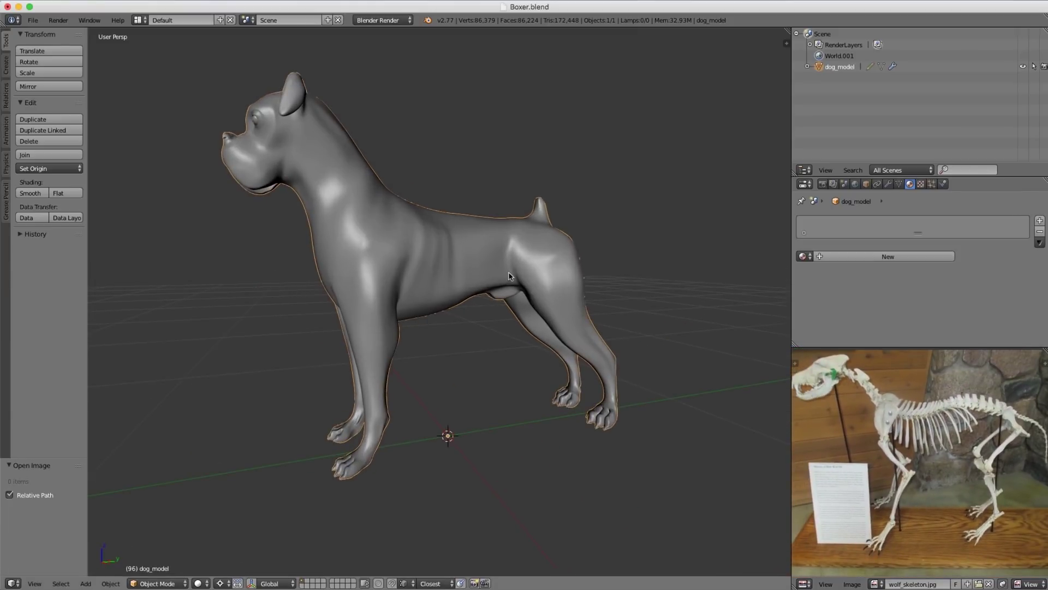
middle_drag(508, 280, 498, 253)
key(KP_3)
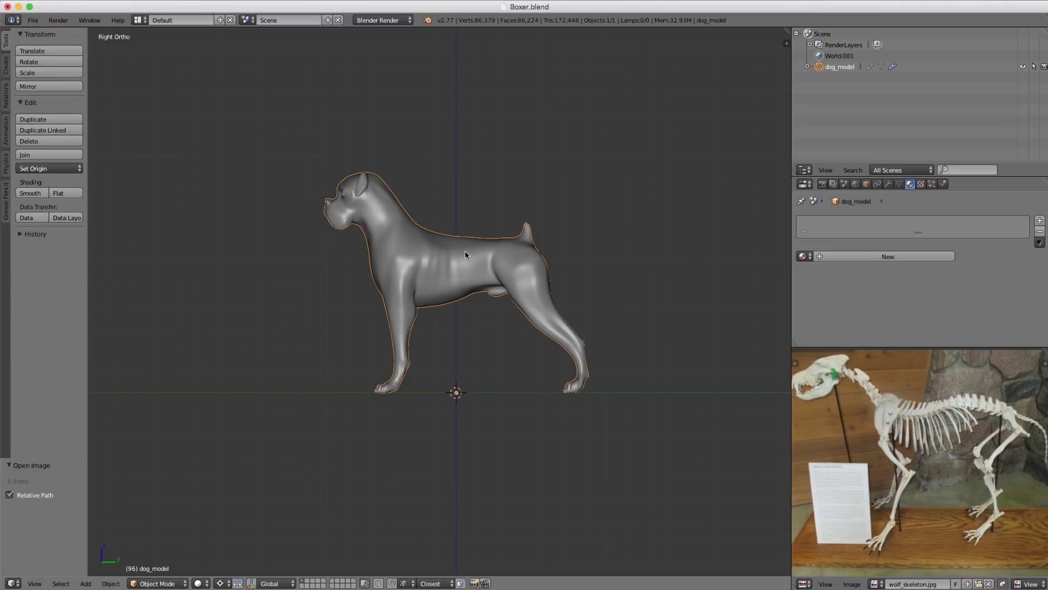
scroll(464, 251, up, 2)
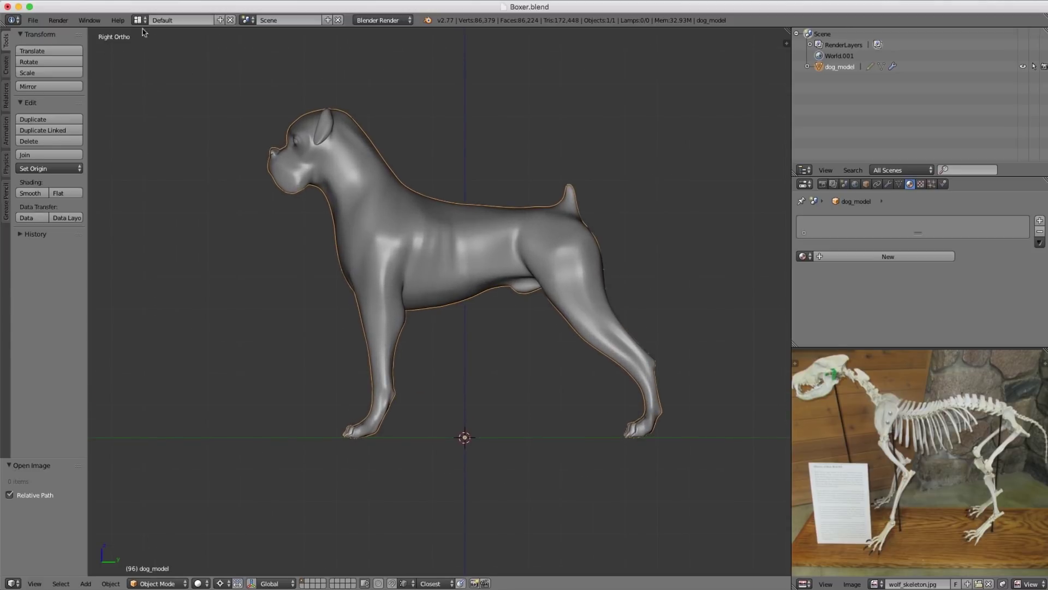
shift+middle_drag(614, 232, 609, 247)
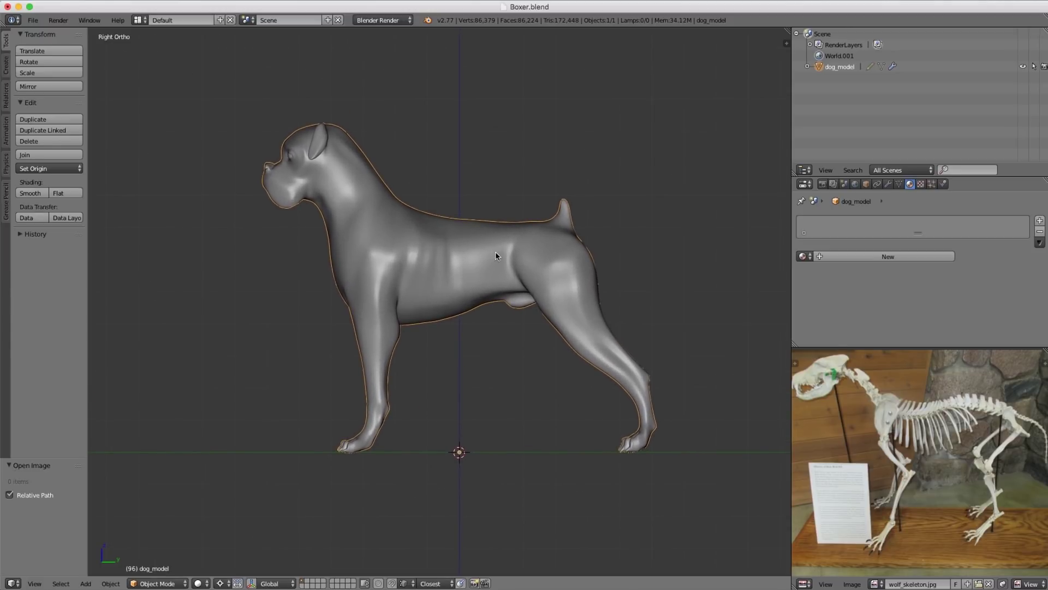
key(shift+a)
mouse_move(496, 253)
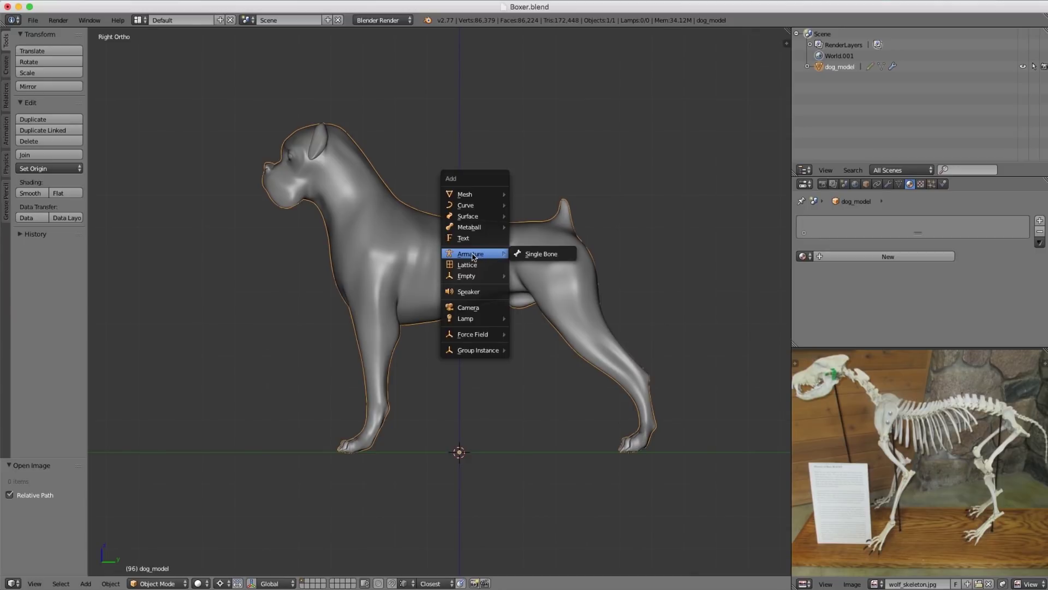
click(546, 255)
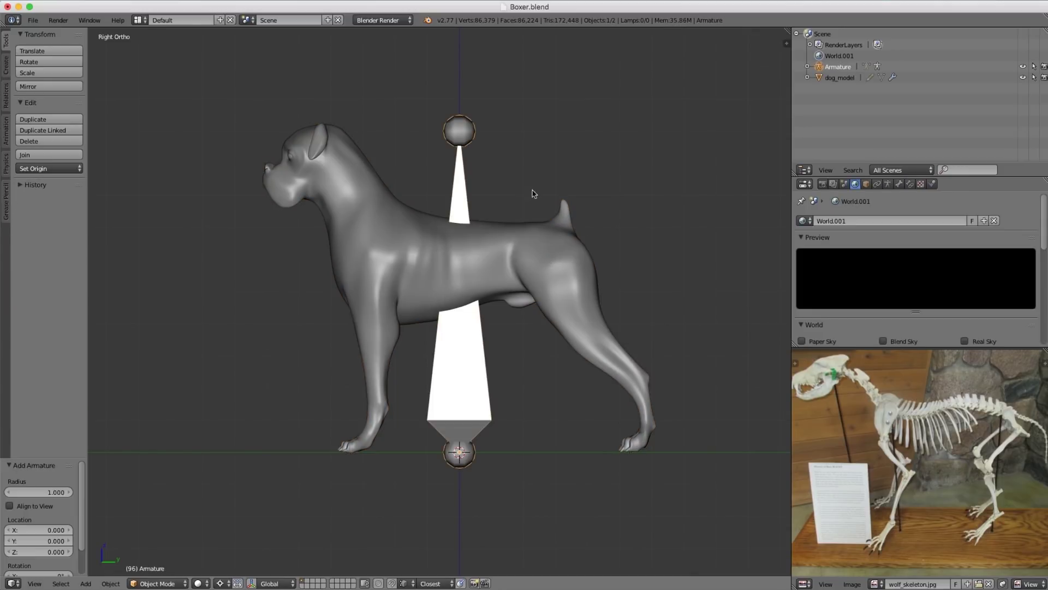
Step: Rename the new armature object as dog_rig
double_click(839, 66)
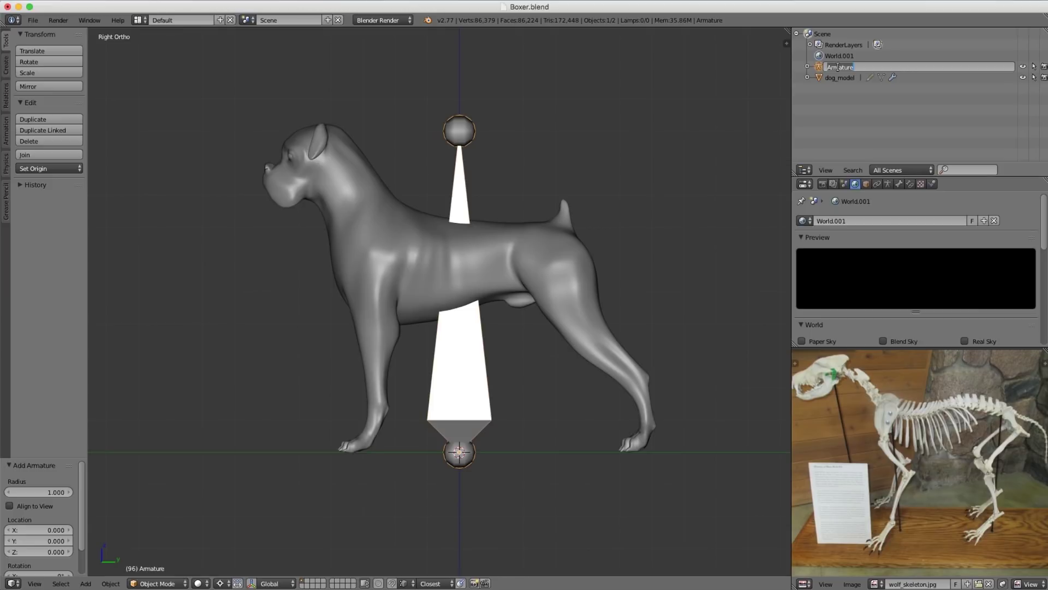
text(dog_rig)
key(Return)
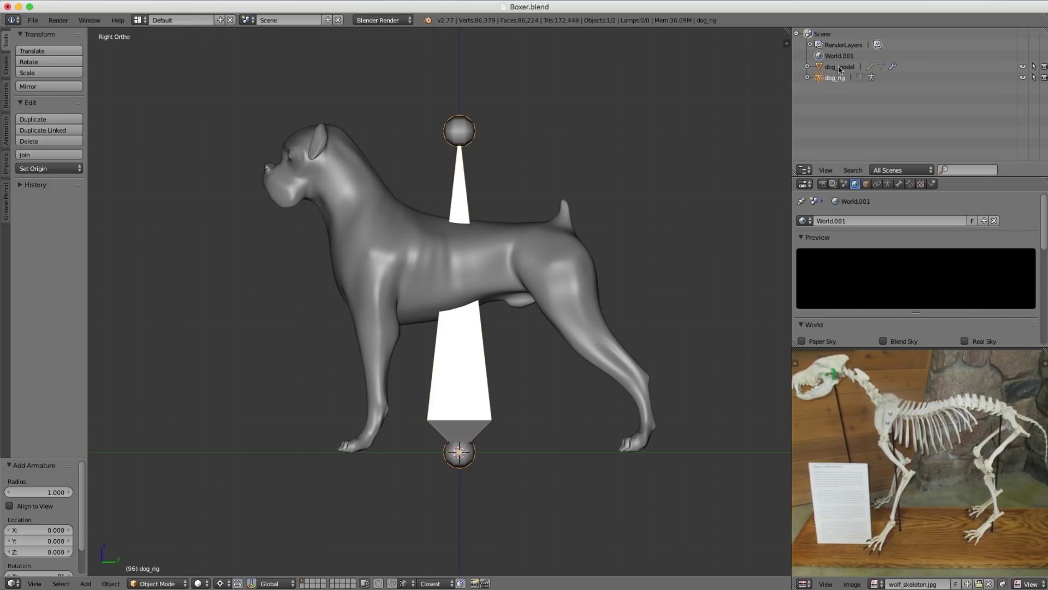
Step: Put the dog_rig armature into Edit Mode and display the scene in wireframe from the right side
scroll(431, 417, up, 4)
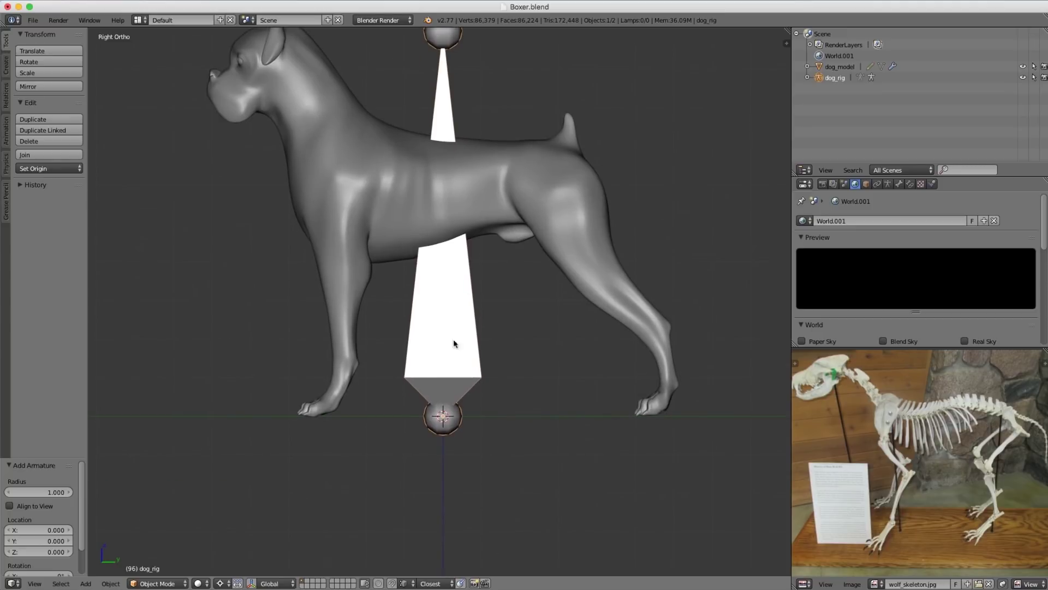
scroll(431, 415, up, 3)
shift+middle_drag(436, 513, 403, 343)
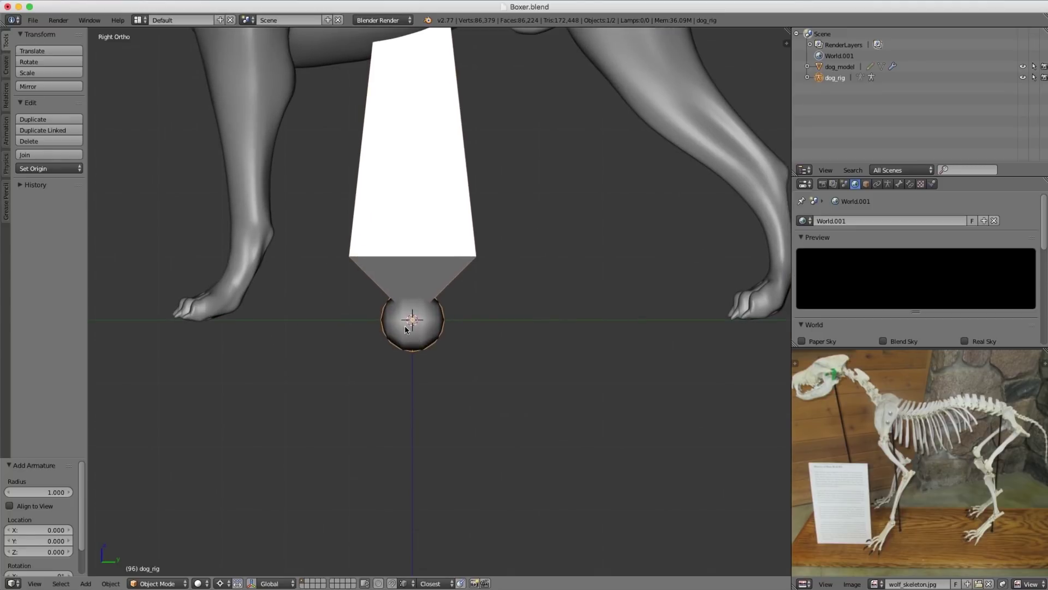
shift+right_click(253, 172)
middle_drag(423, 317, 519, 277)
right_click(519, 277)
key(KP_3)
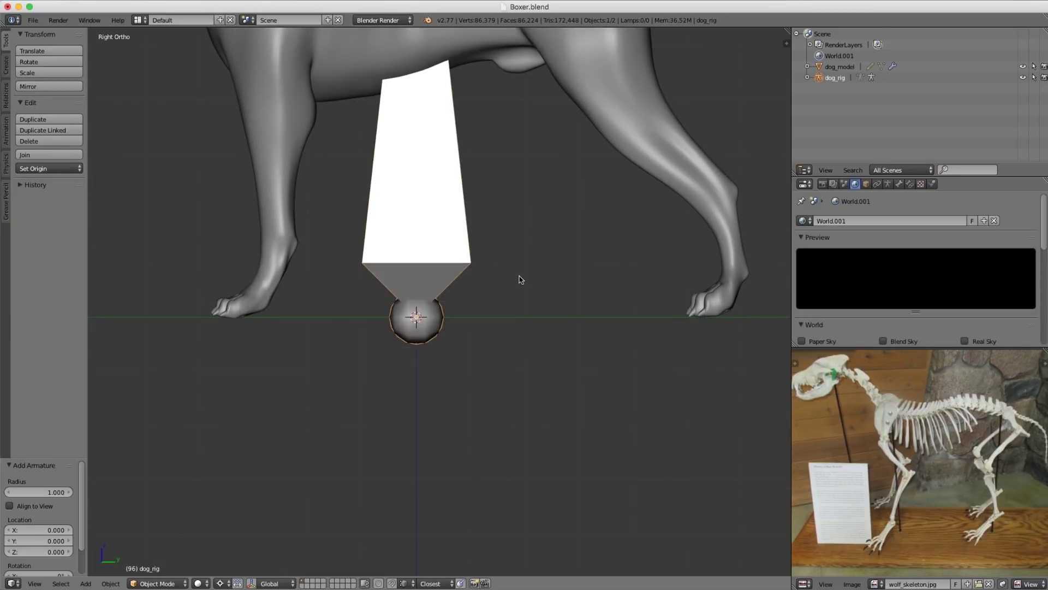
scroll(483, 243, down, 4)
key(Tab)
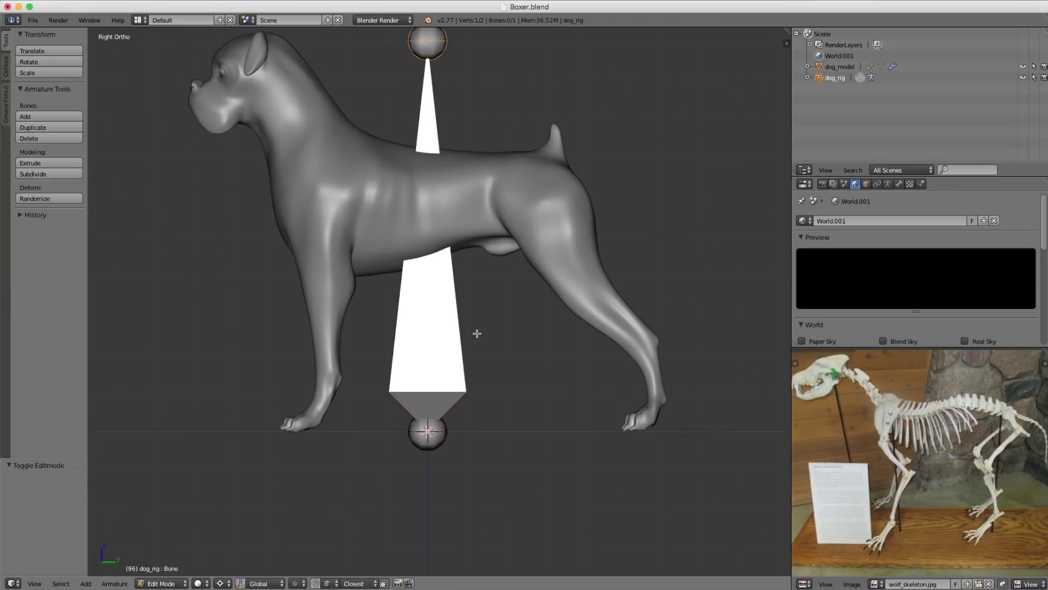
key(z)
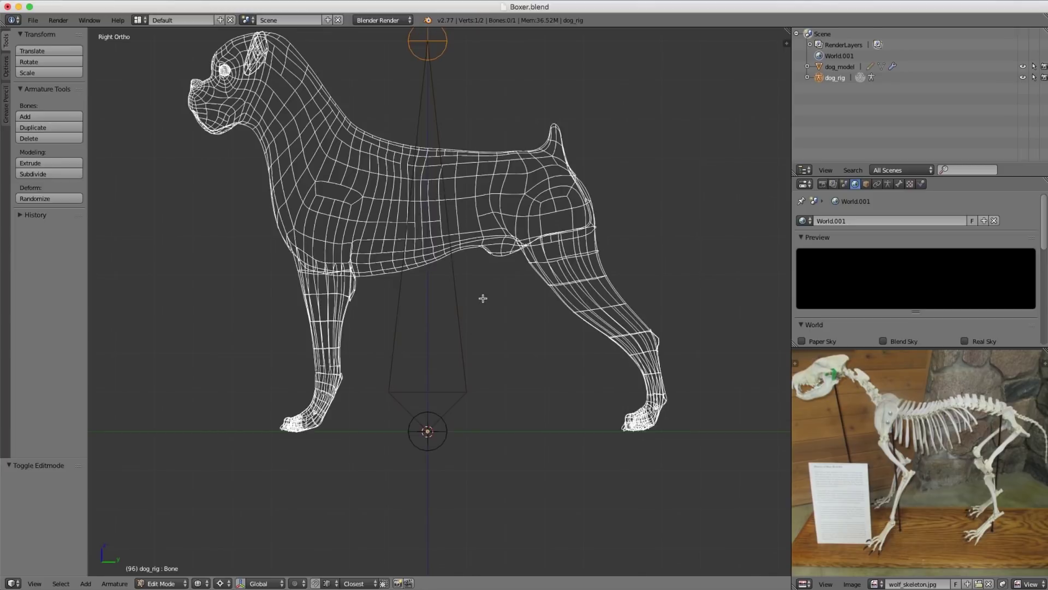
Step: Move the bone's base joint into the dog's rump just below the tail, about 0.31 along Y and 0.66 up
shift+middle_drag(482, 297, 480, 346)
key(a)
right_click(451, 480)
key(g)
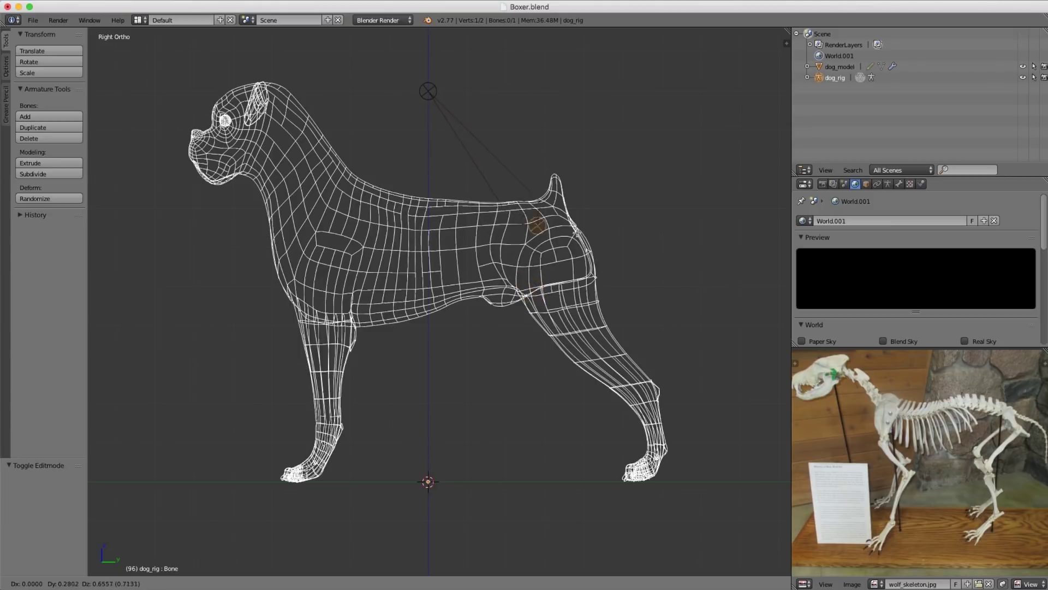
click(586, 227)
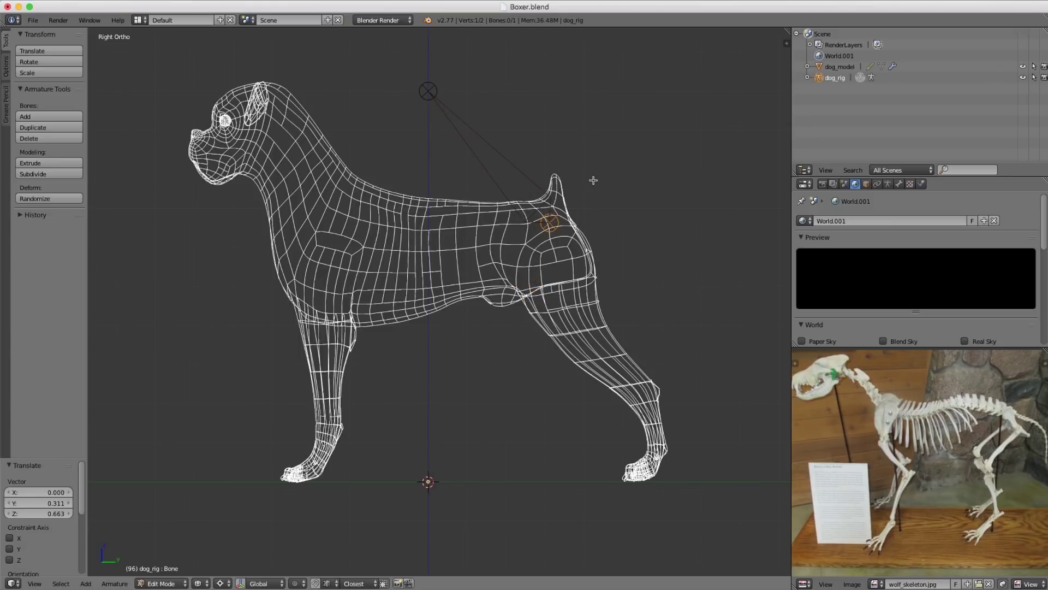
Step: Move the bone's tip down inside the lower back ahead of the rump, about 0.17 along Y and -0.32 along Z
scroll(557, 180, up, 2)
right_click(404, 123)
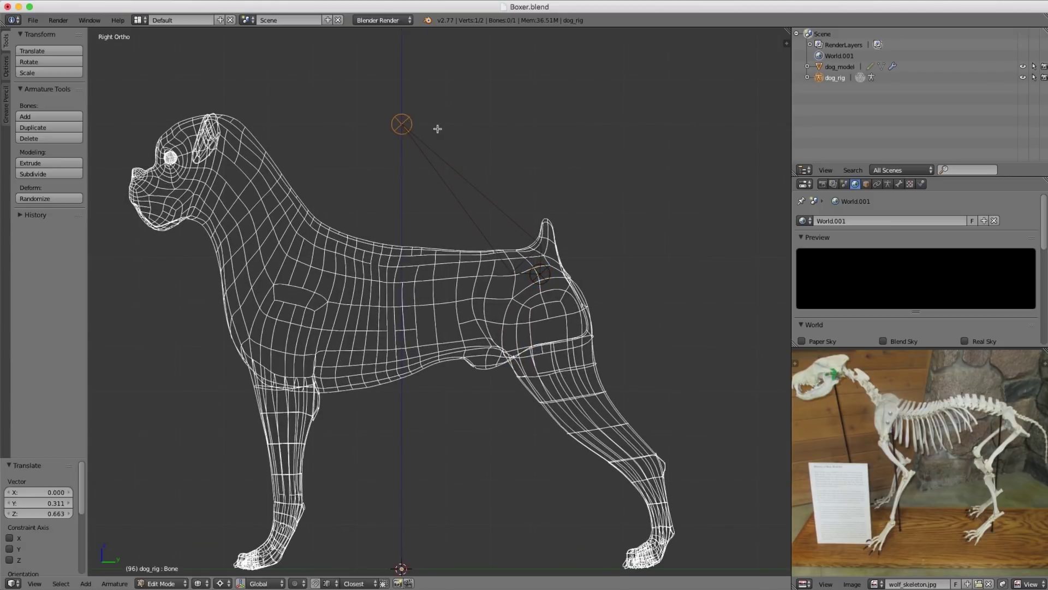
key(g)
click(514, 271)
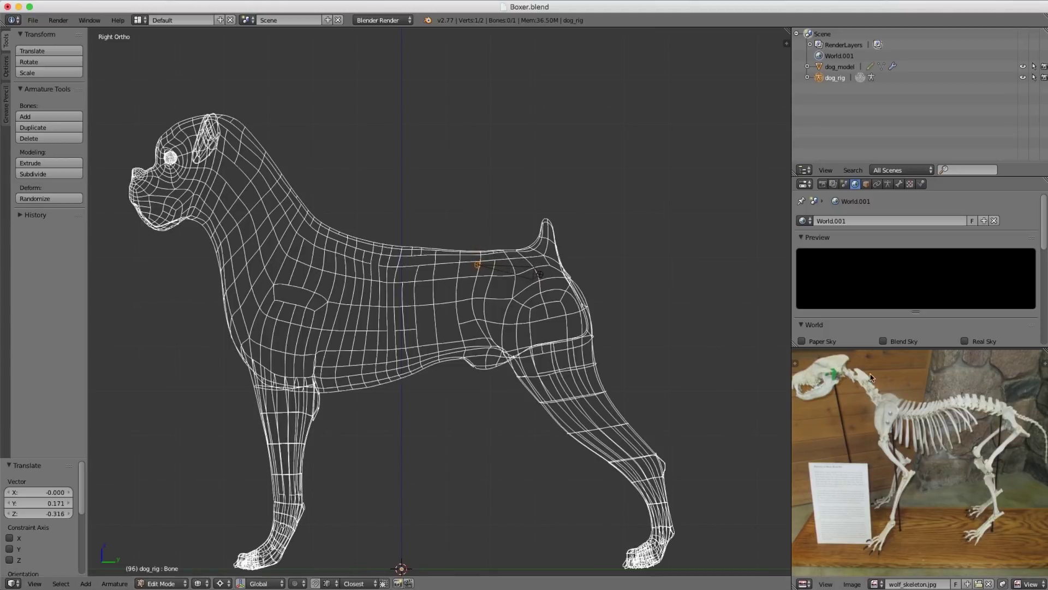
Step: Extrude two spine bones forward from the rump bone's tip, the first about 0.19 long, ending at the shoulders as in the wolf skeleton
middle_drag(952, 419, 936, 440)
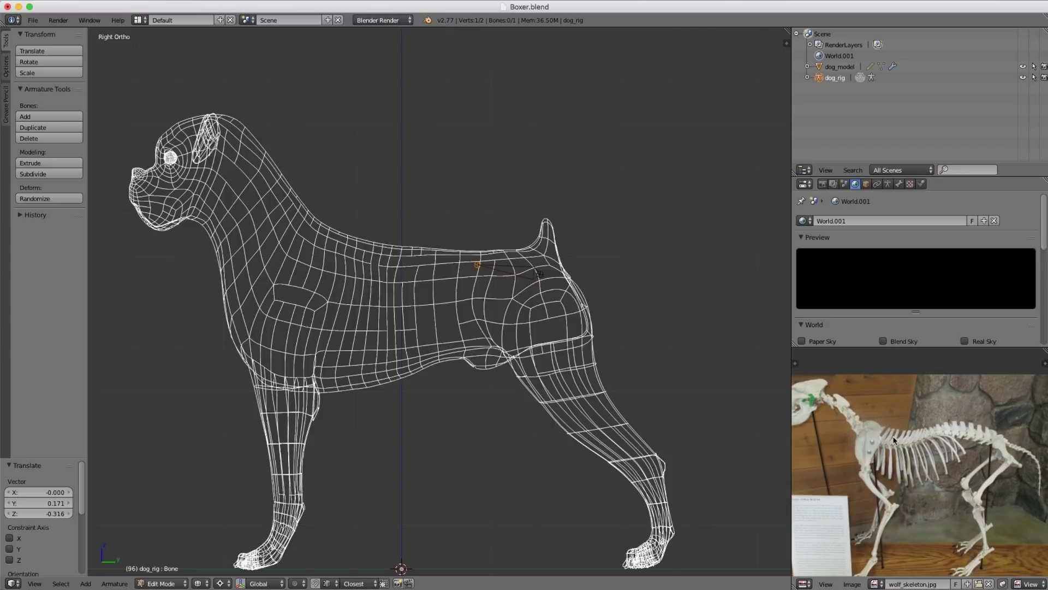
shift+middle_drag(569, 316, 550, 316)
shift+middle_drag(398, 283, 441, 283)
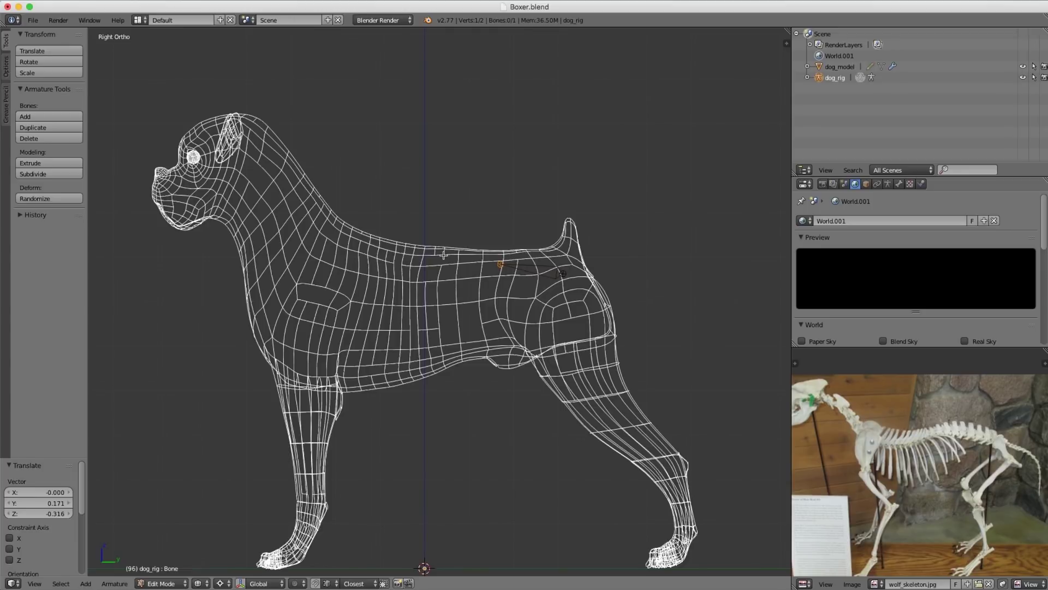
right_click(556, 266)
right_click(500, 264)
key(e)
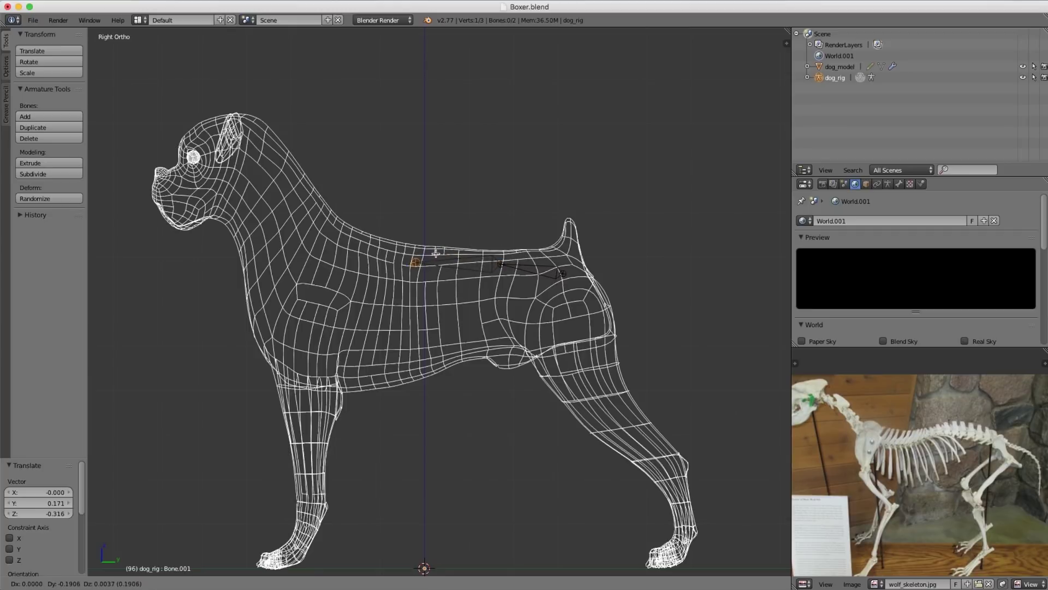
click(433, 253)
key(e)
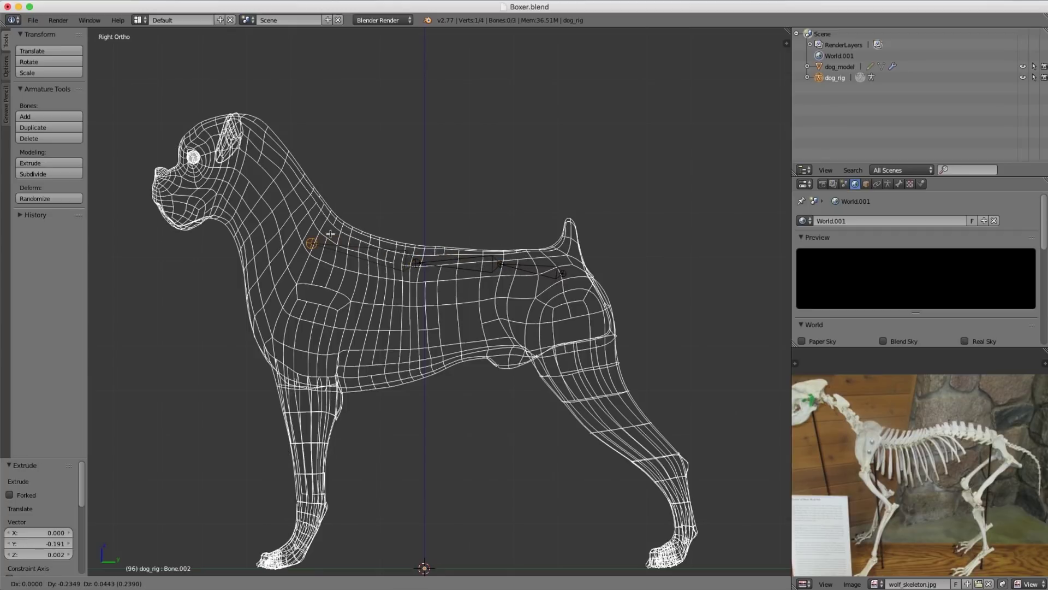
click(330, 235)
Step: Extrude three bones up the neck to the skull, plus a head bone about 0.2 long straight forward along Y past the face
key(e)
click(305, 192)
key(e)
click(275, 158)
key(e)
click(240, 136)
shift+middle_drag(278, 154, 328, 184)
key(e)
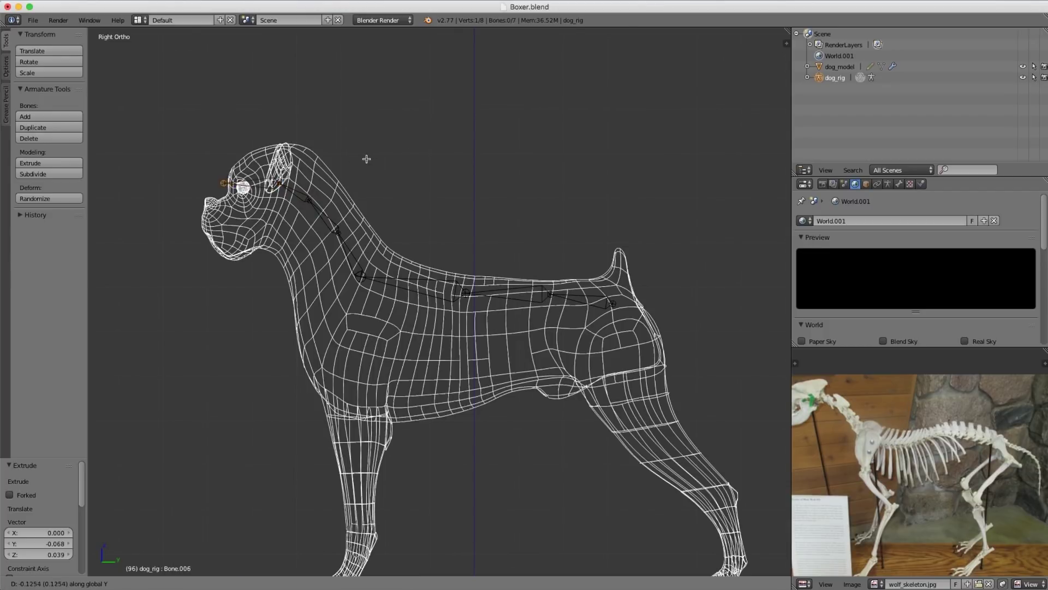
click(335, 161)
Step: Duplicate the rump bone at the rear end of the spine, leaving the copy in place
ctrl+middle_drag(453, 212, 317, 167)
ctrl+middle_drag(317, 168, 319, 209)
right_click(439, 229)
shift+middle_drag(545, 214, 495, 252)
ctrl+middle_drag(495, 253, 495, 261)
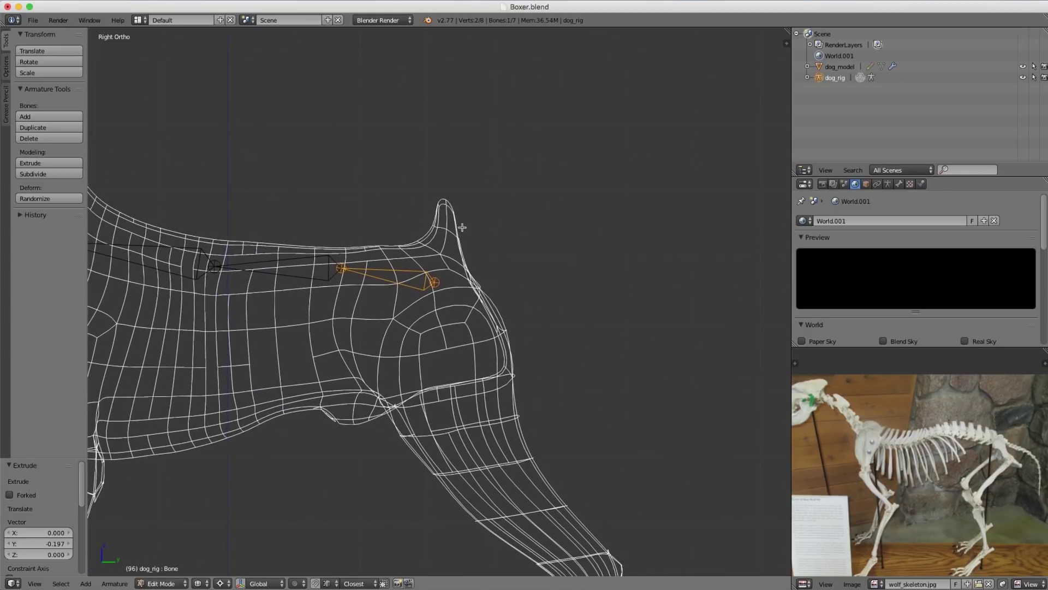
key(shift+d)
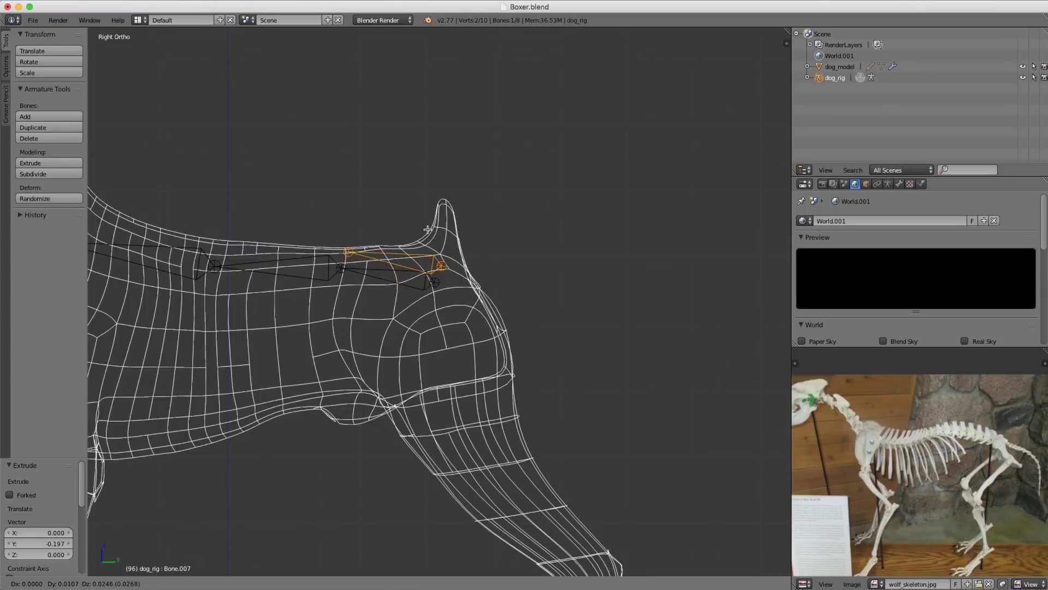
right_click(428, 246)
Step: Set the pivot point to Active Element and rotate the duplicated bone about 97° so it points up into the tail
click(221, 584)
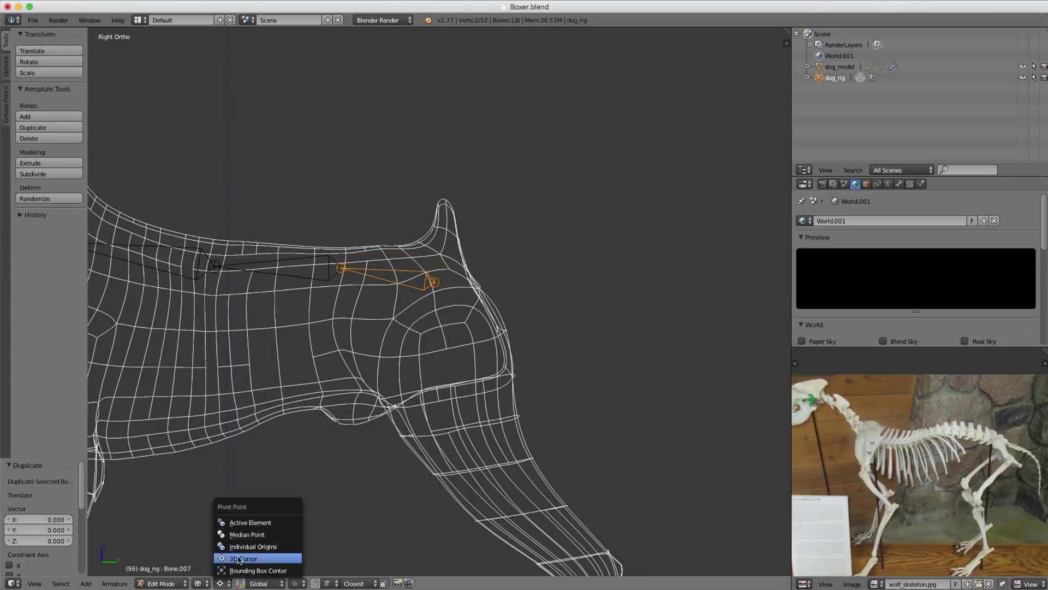
click(254, 523)
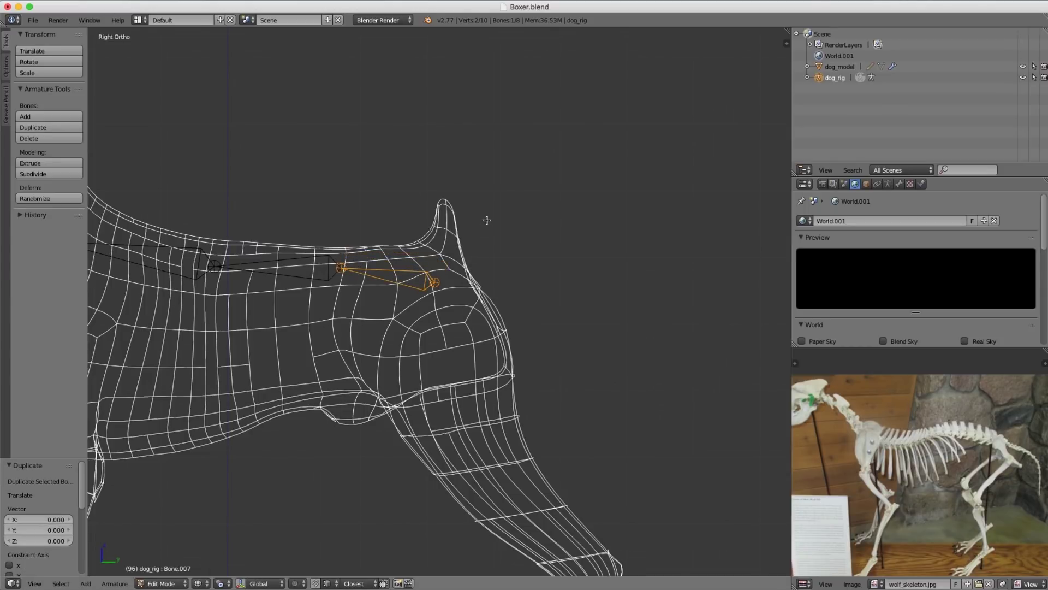
key(r)
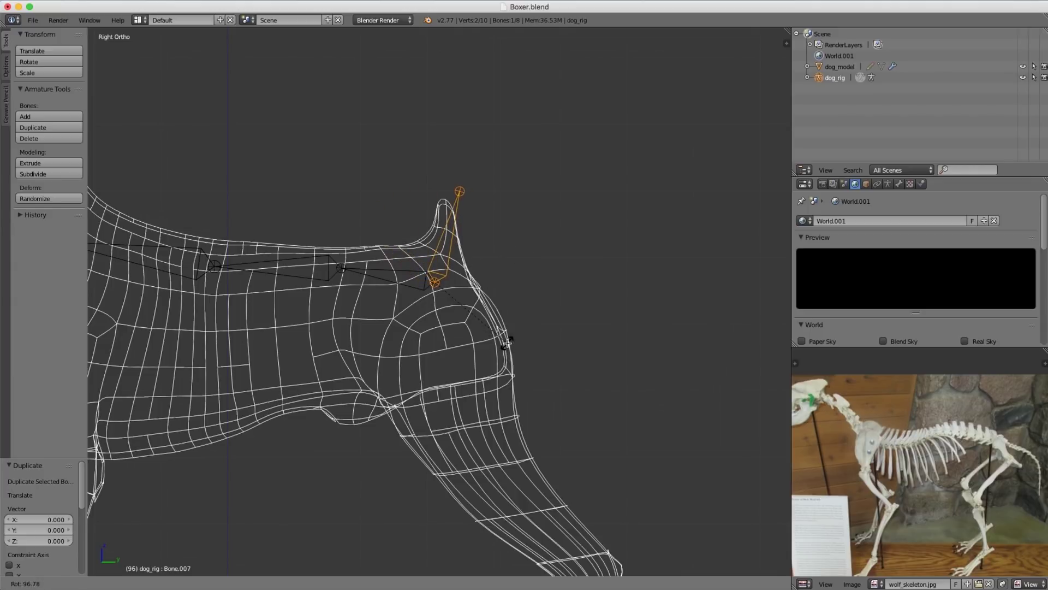
click(507, 343)
Step: Scale the tail bone to about 0.39 and extrude a second tail bone about 0.08 up to the tail's tip
key(s)
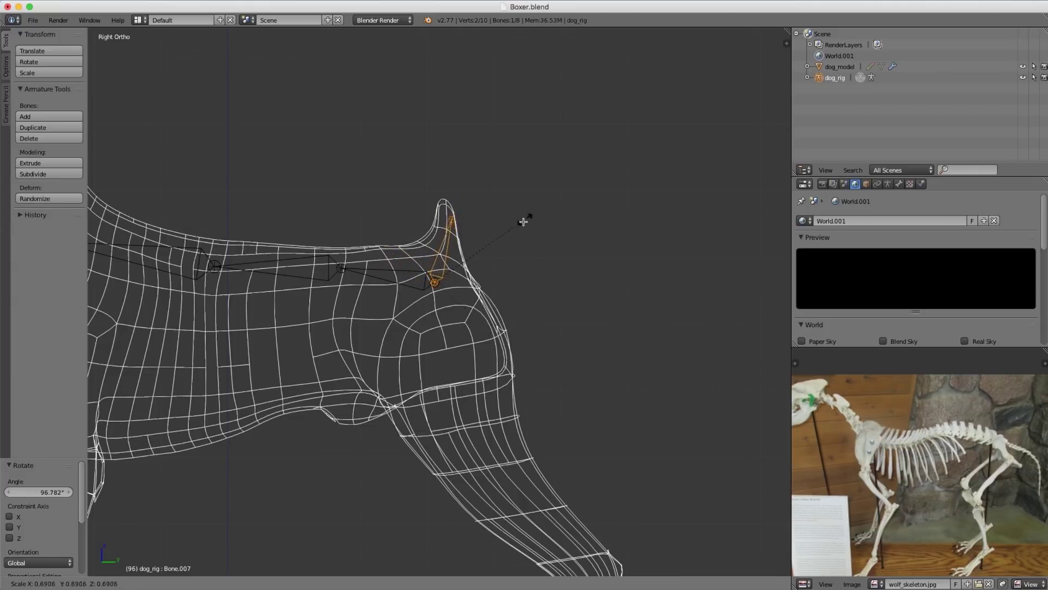
right_click(445, 246)
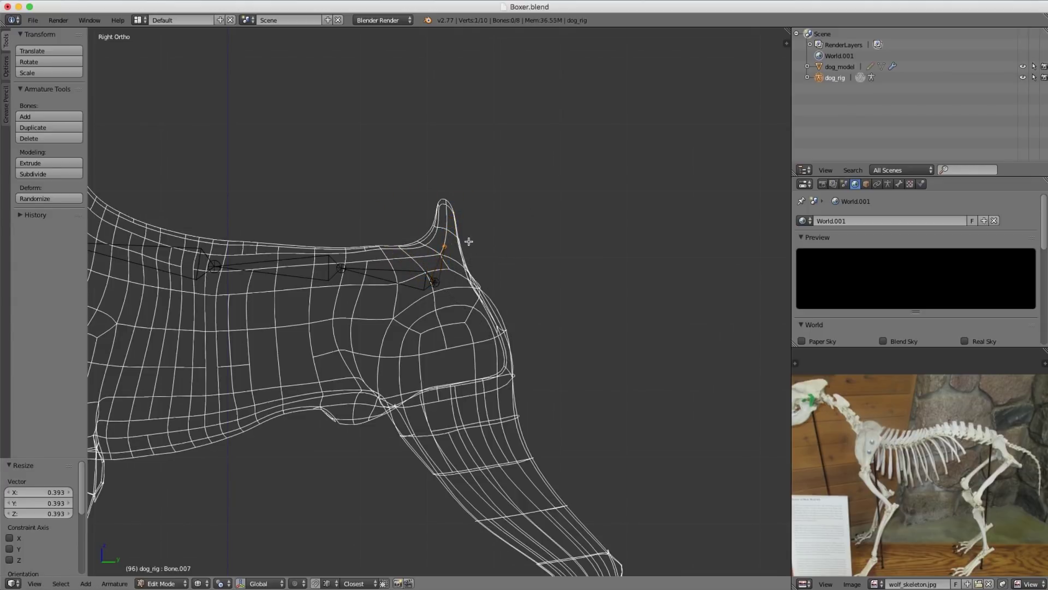
key(e)
click(468, 190)
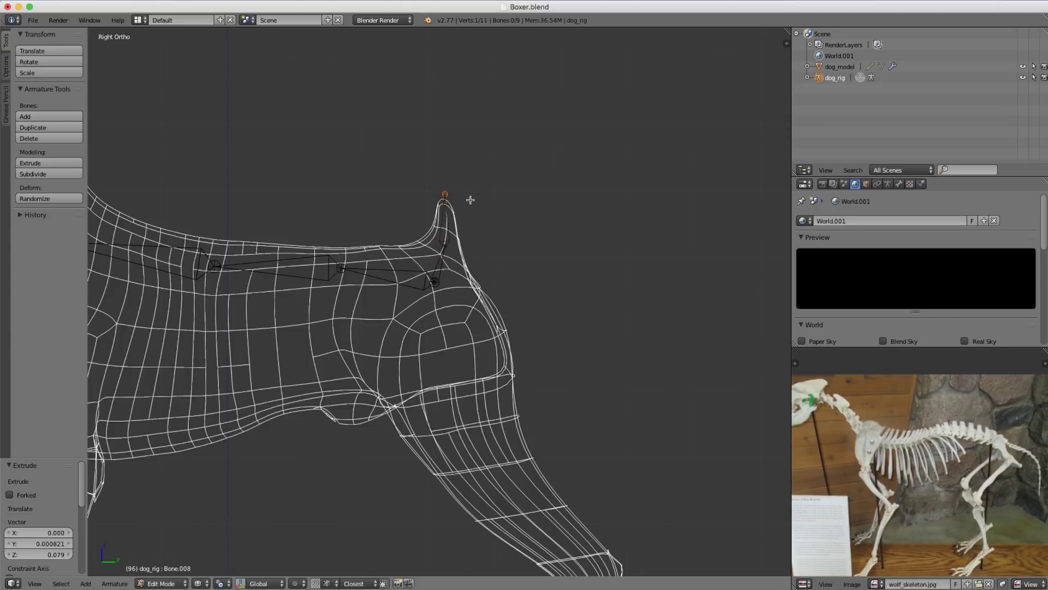
Step: Duplicate the rump bone again and place the copy just below it, offset about 0.008 along Y and -0.022 along Z
scroll(499, 236, down, 5)
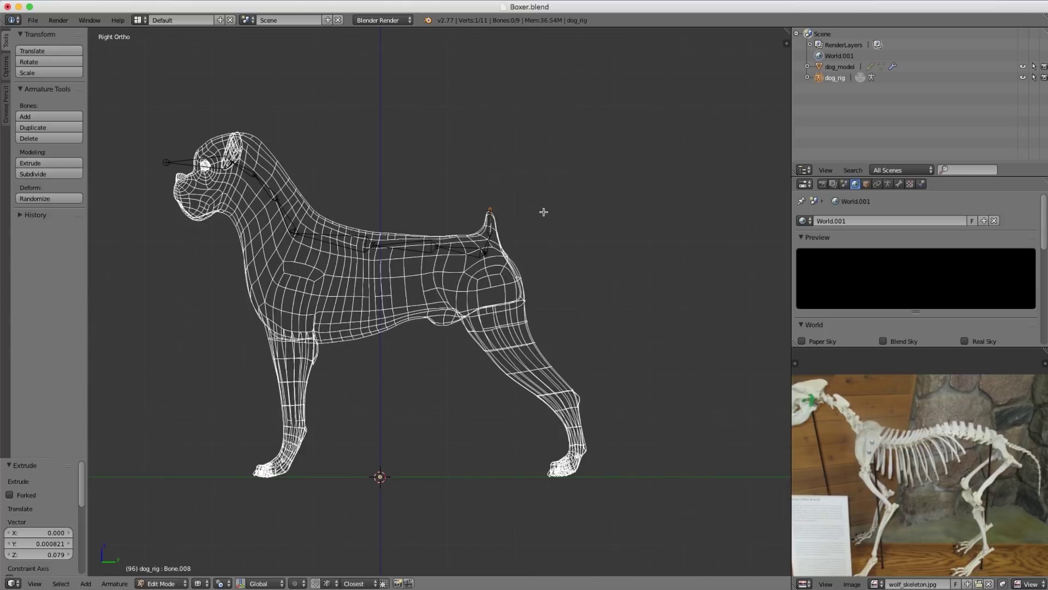
scroll(515, 227, up, 4)
right_click(470, 248)
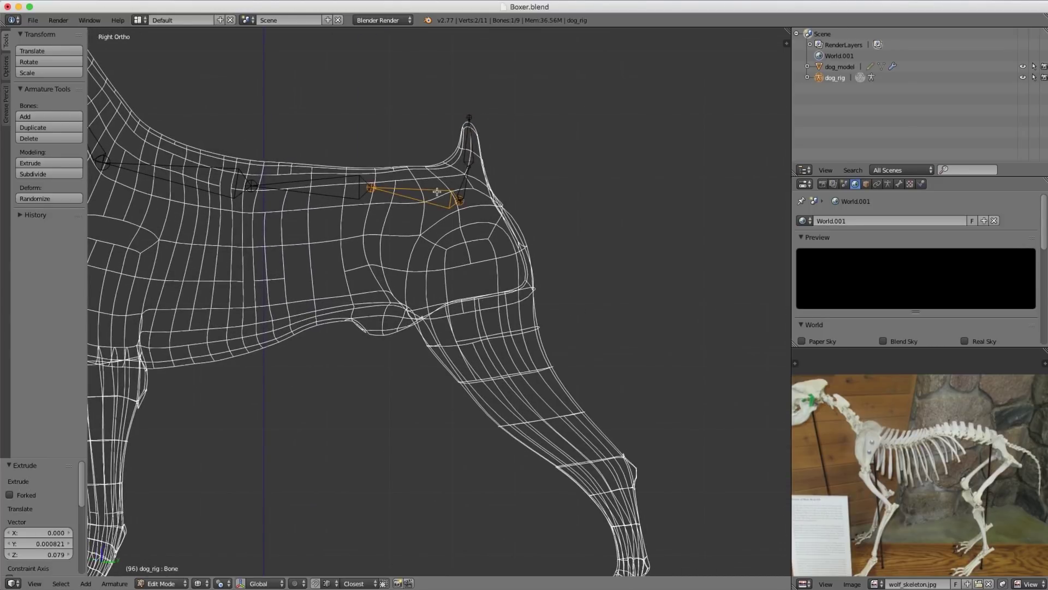
key(e)
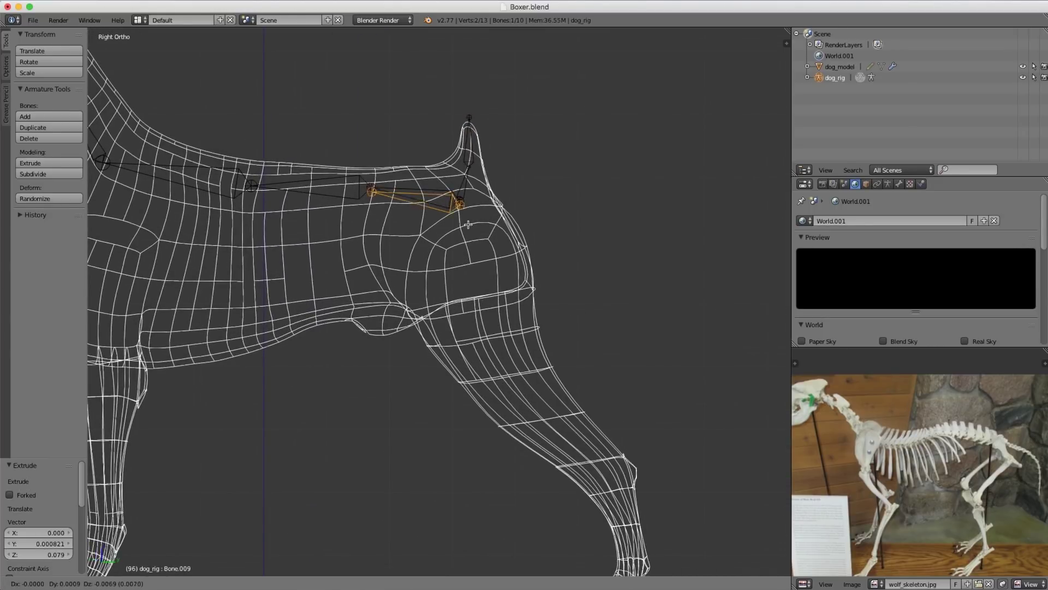
click(472, 233)
Step: Move the duplicate's tip down to the hind knee, matching the wolf skeleton's hind leg, to form the thigh bone
right_click(375, 201)
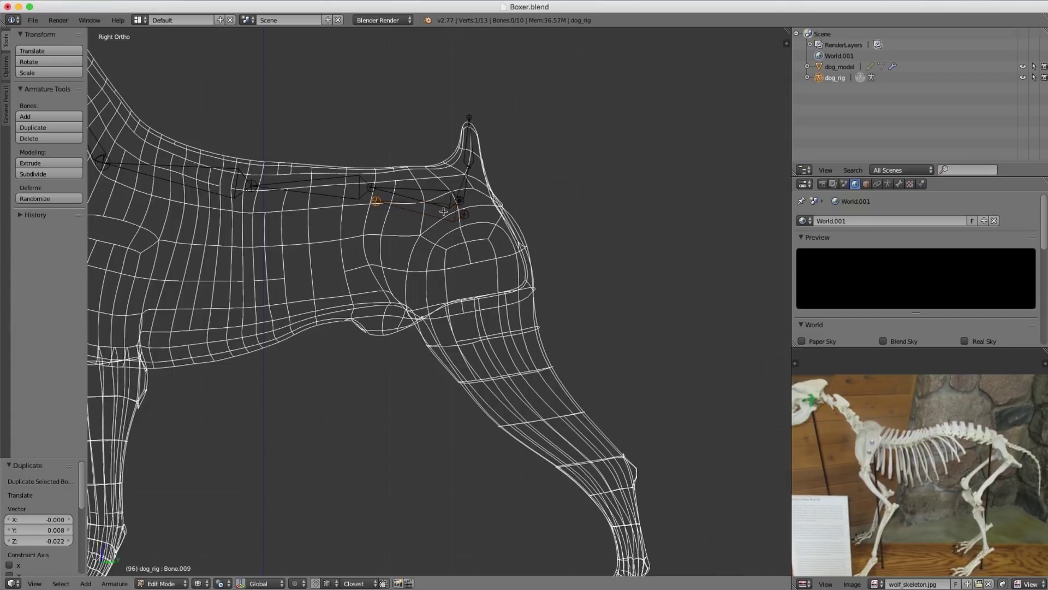
key(g)
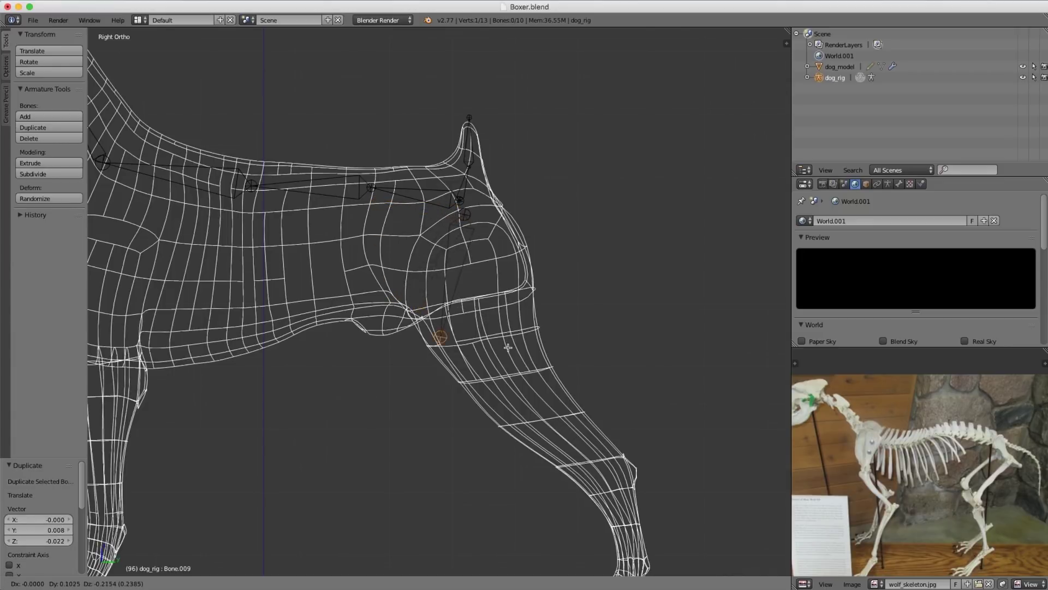
click(552, 397)
middle_drag(983, 458, 922, 404)
scroll(877, 396, up, 1)
key(g)
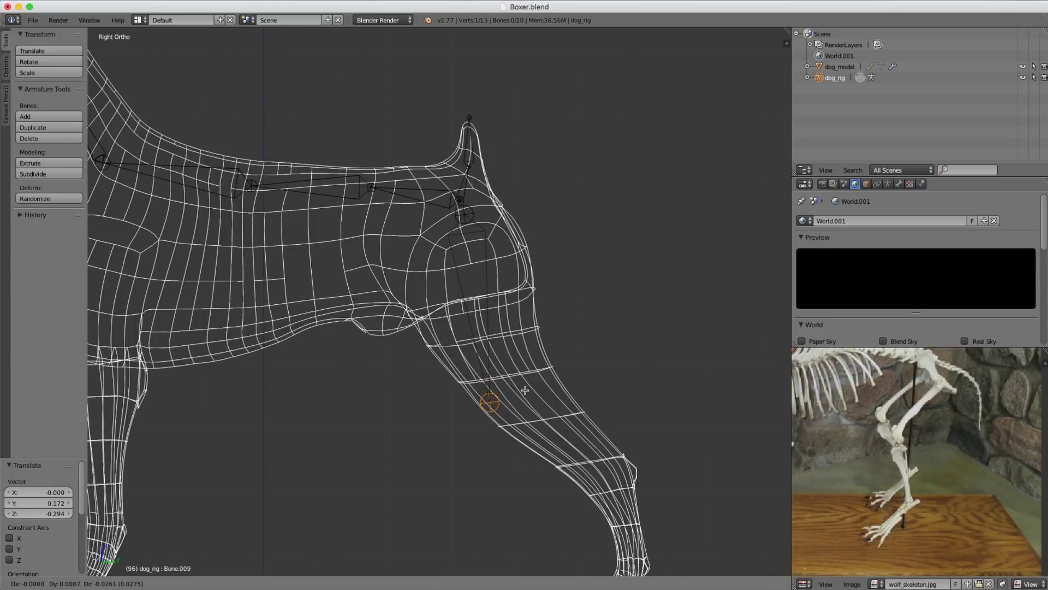
click(525, 392)
Step: Extrude a shin bone from the knee back to the hock, and another bone about 0.16 down to just above the hind paw
key(e)
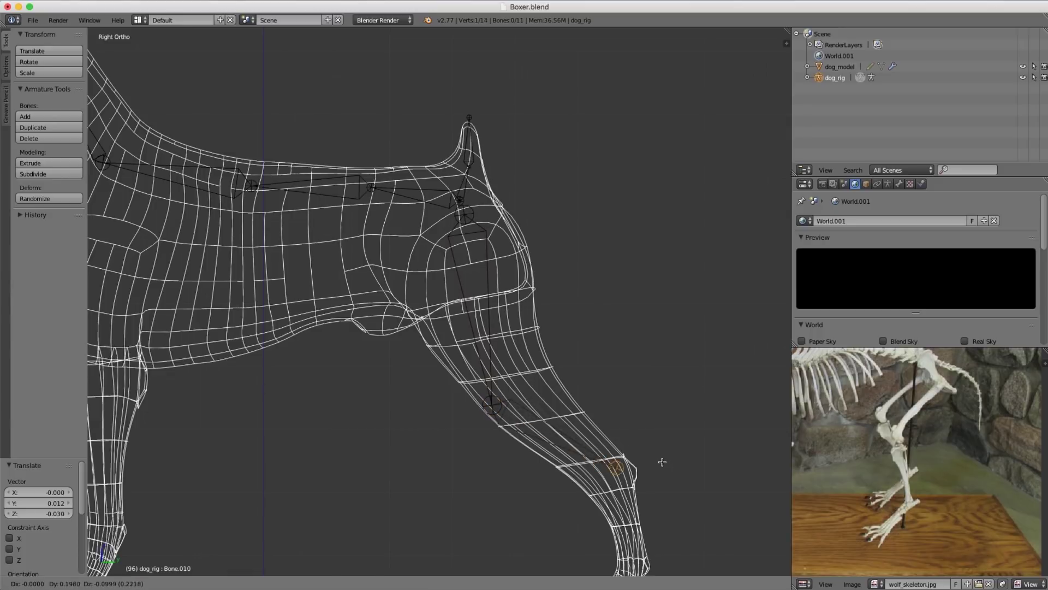
click(671, 465)
shift+middle_drag(671, 466, 629, 307)
key(e)
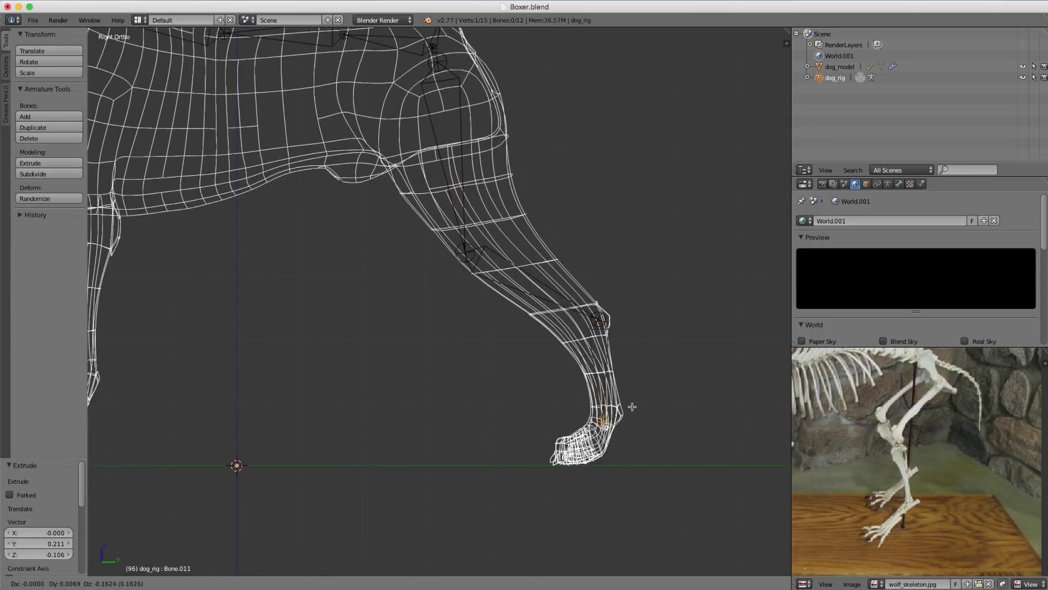
click(633, 405)
Step: Extrude a paw bone about 0.09 forward along Y from the ankle and lower its tip about 0.05 to the toes
key(e)
key(y)
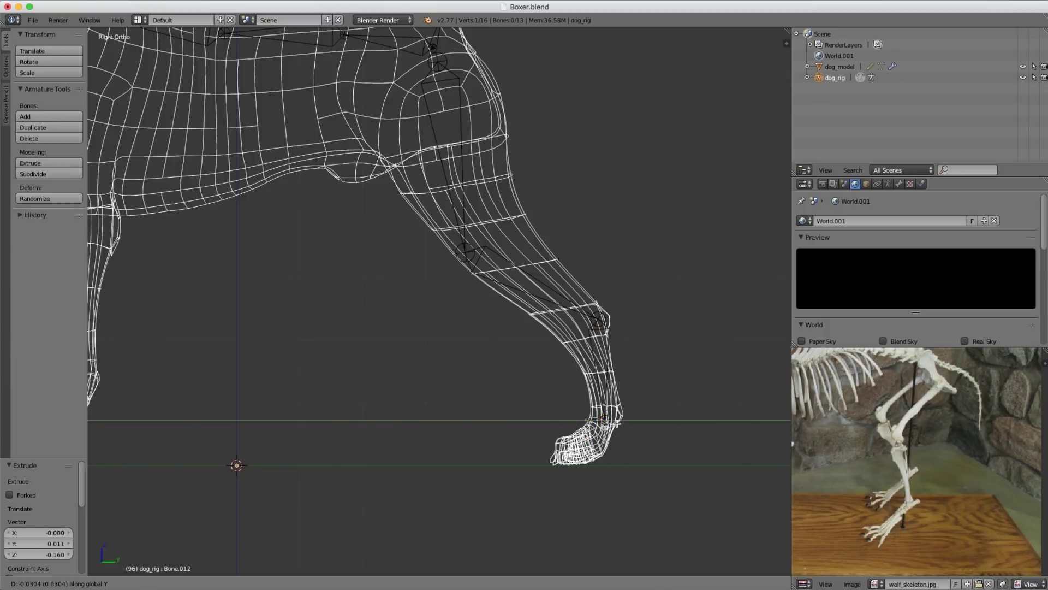
click(549, 419)
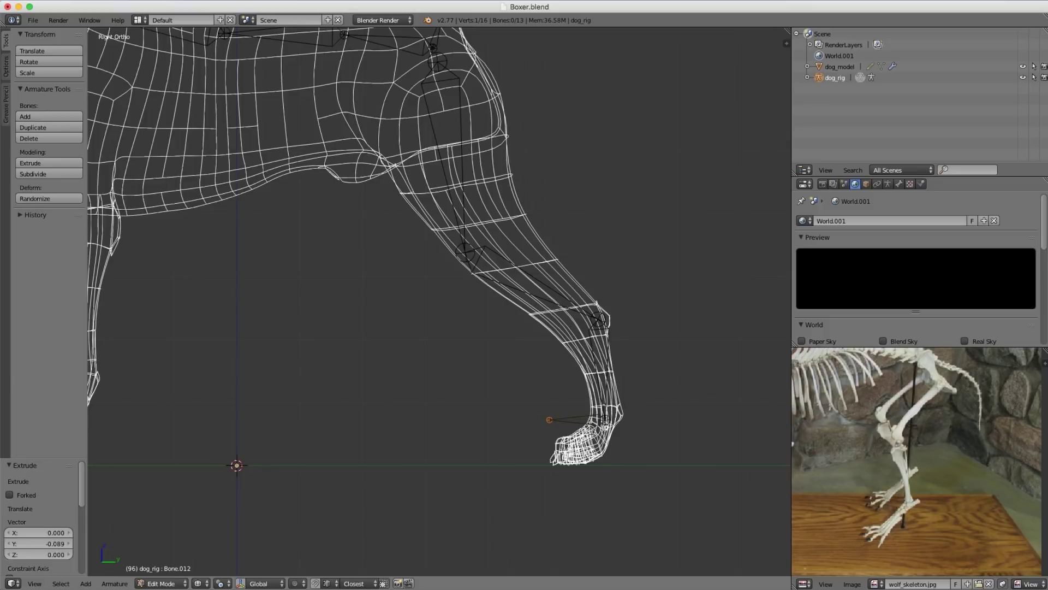
key(g)
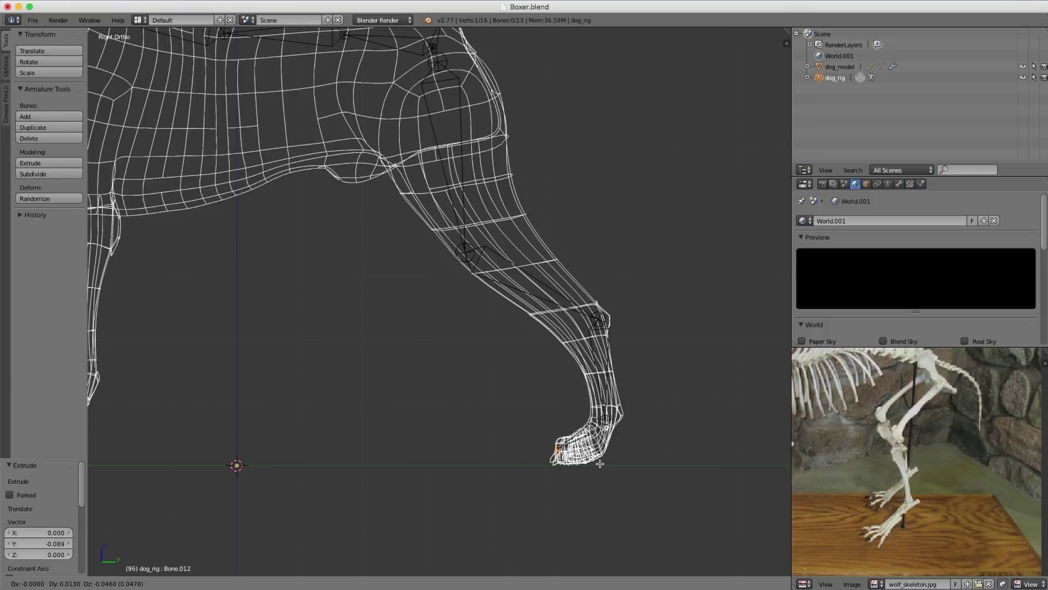
click(597, 467)
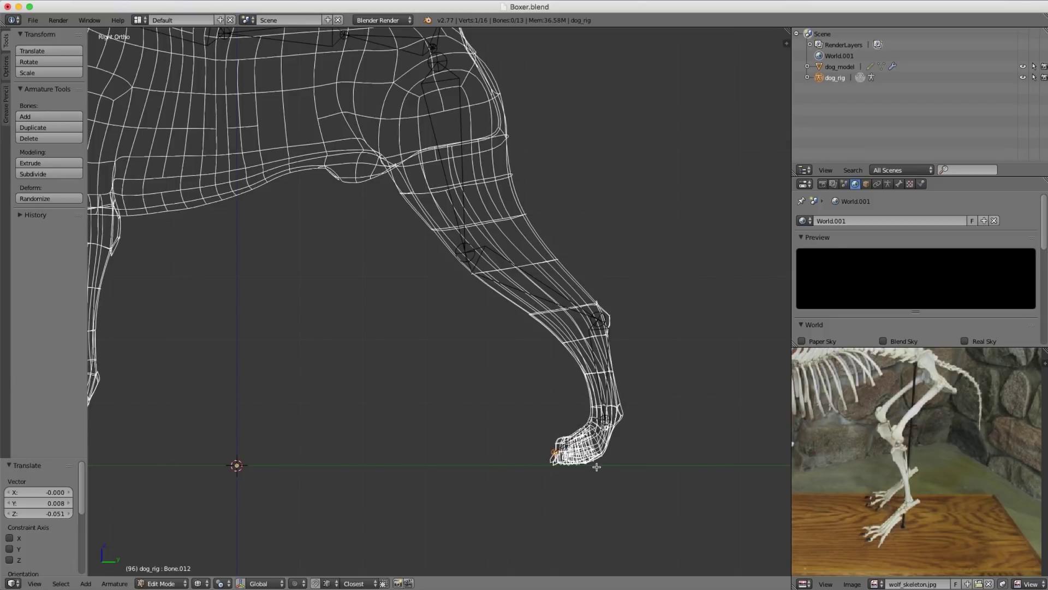
scroll(552, 397, down, 5)
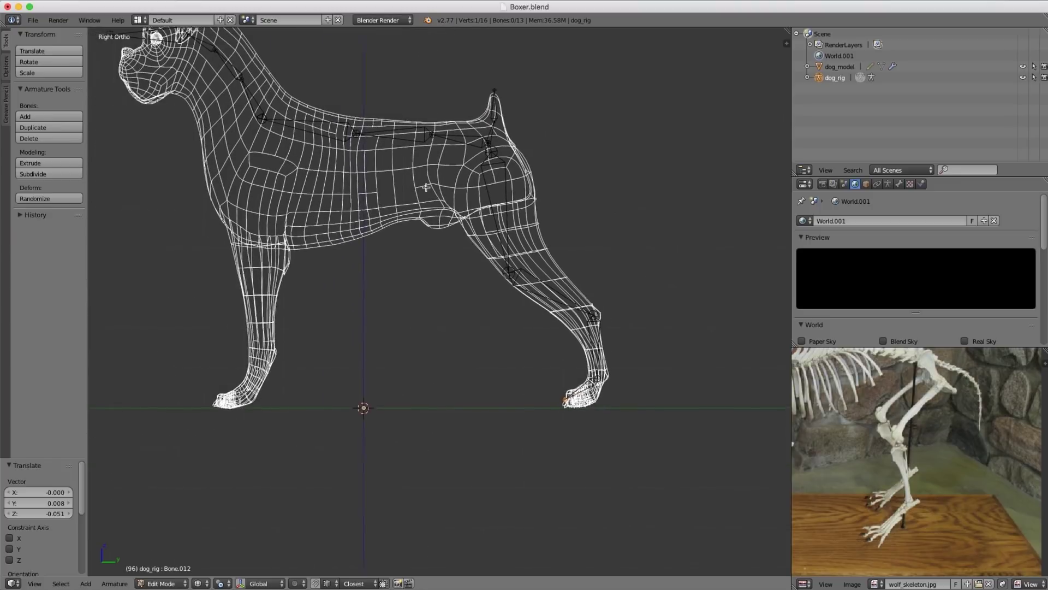
Step: Duplicate the four hind leg bones and move the copy -0.629 along Y to the front leg
right_click(603, 269)
shift+right_click(613, 295)
shift+right_click(665, 355)
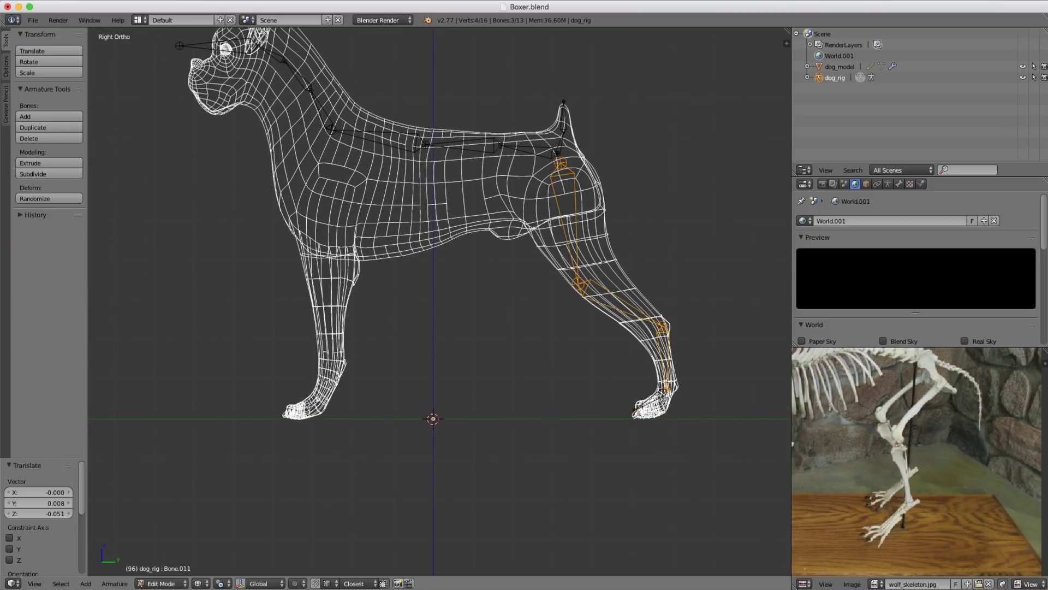
key(shift+d)
key(y)
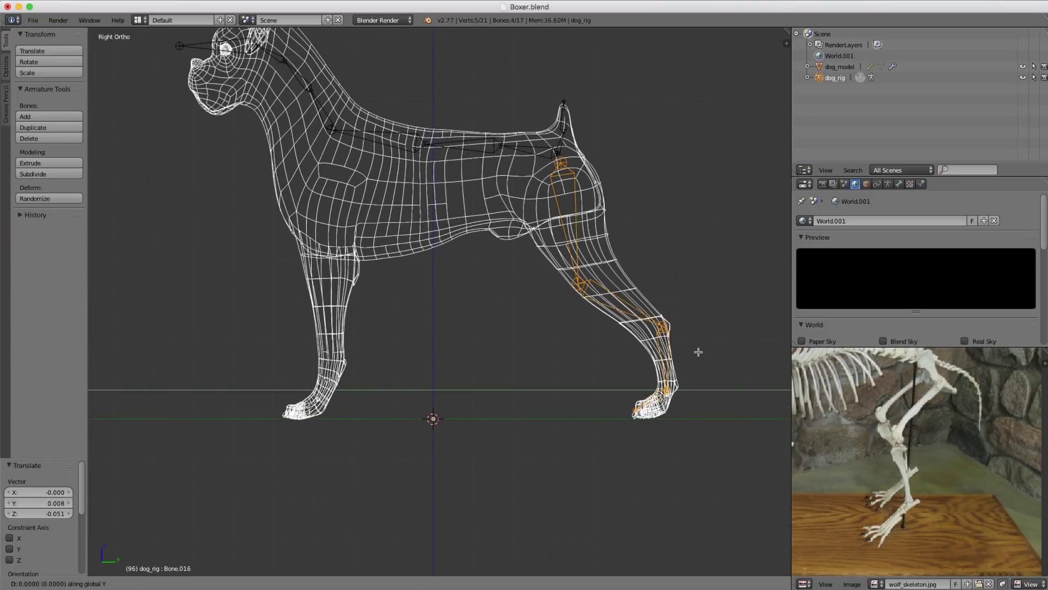
click(447, 328)
Step: Fit the copied paw bone and its toe tip inside the front paw, and move the joint above it to the wrist
right_click(403, 398)
key(g)
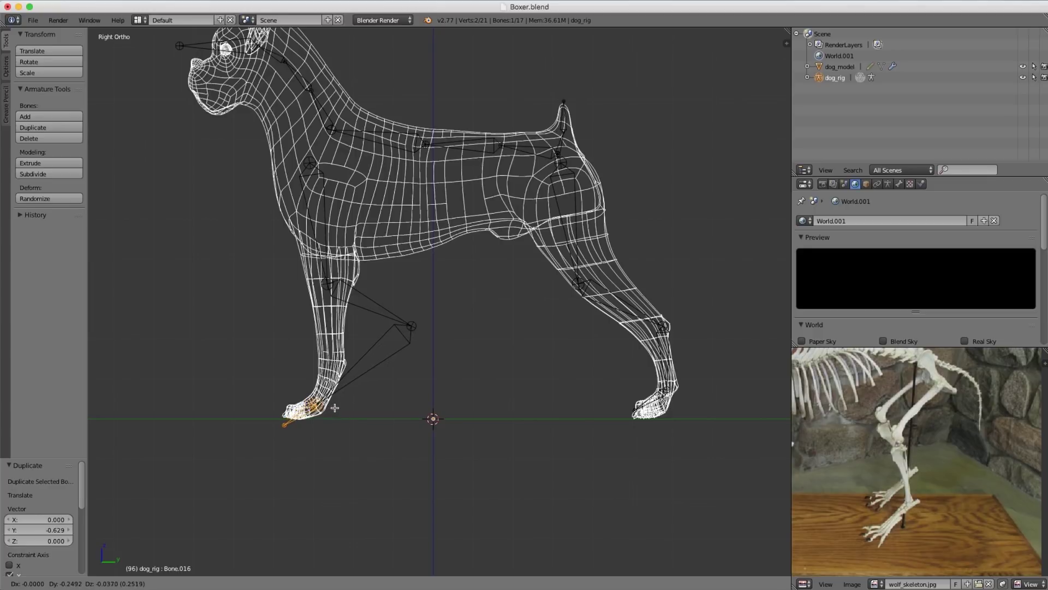
click(333, 408)
right_click(284, 427)
shift+middle_drag(284, 427, 403, 328)
key(g)
click(401, 343)
right_drag(500, 267, 421, 304)
click(389, 326)
Step: Move the front leg's elbow joint by 0.063 in Y and 0.038 in Z, and its shoulder joint by -0.015 and -0.099
middle_drag(854, 444, 1003, 441)
shift+middle_drag(403, 273, 401, 320)
right_click(379, 256)
key(g)
click(416, 233)
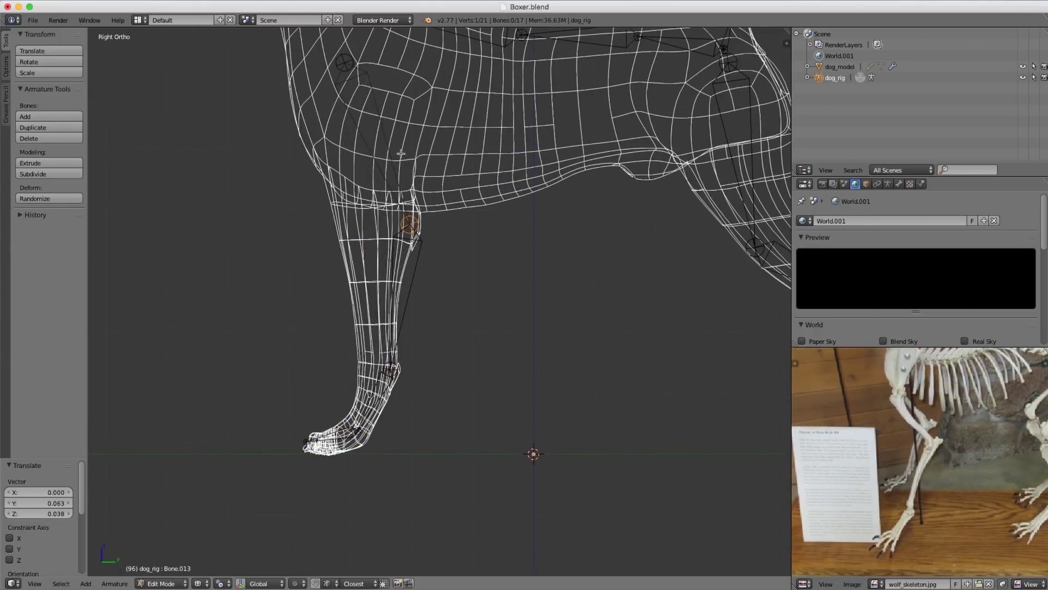
shift+middle_drag(439, 126, 445, 193)
right_drag(378, 141, 366, 195)
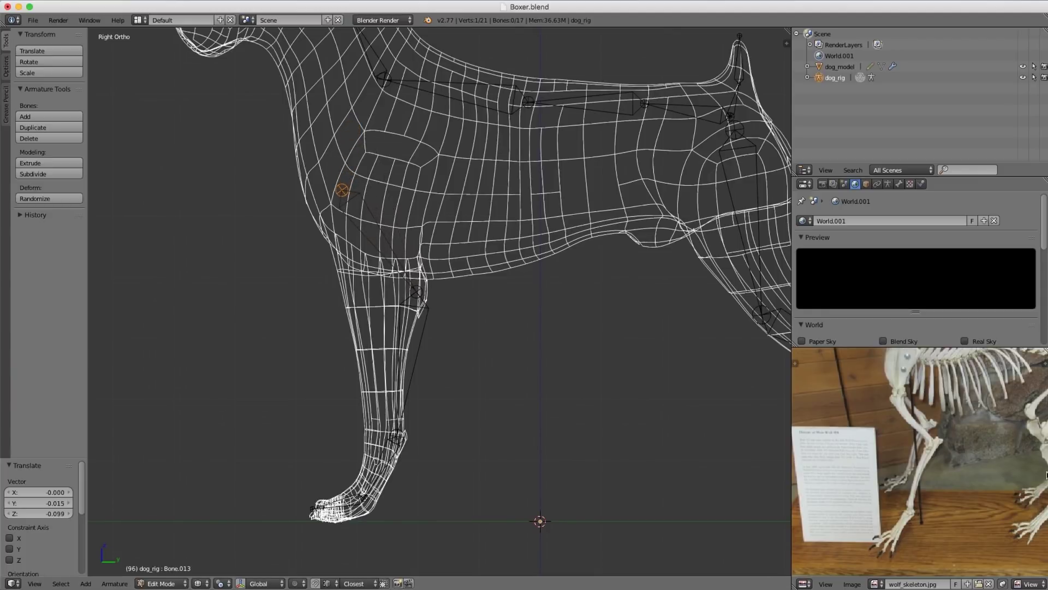
Step: Extrude a shoulder blade bone from the shoulder joint, 0.085 along Y and 0.151 up along Z, following the wolf skeleton
middle_drag(907, 439, 909, 476)
shift+middle_drag(378, 146, 370, 187)
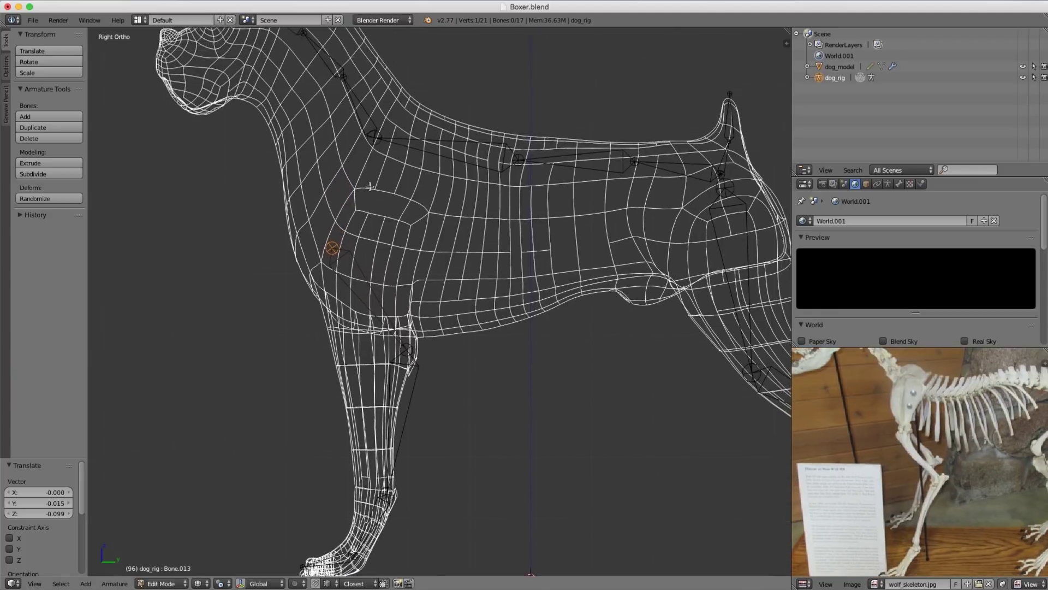
key(e)
click(392, 150)
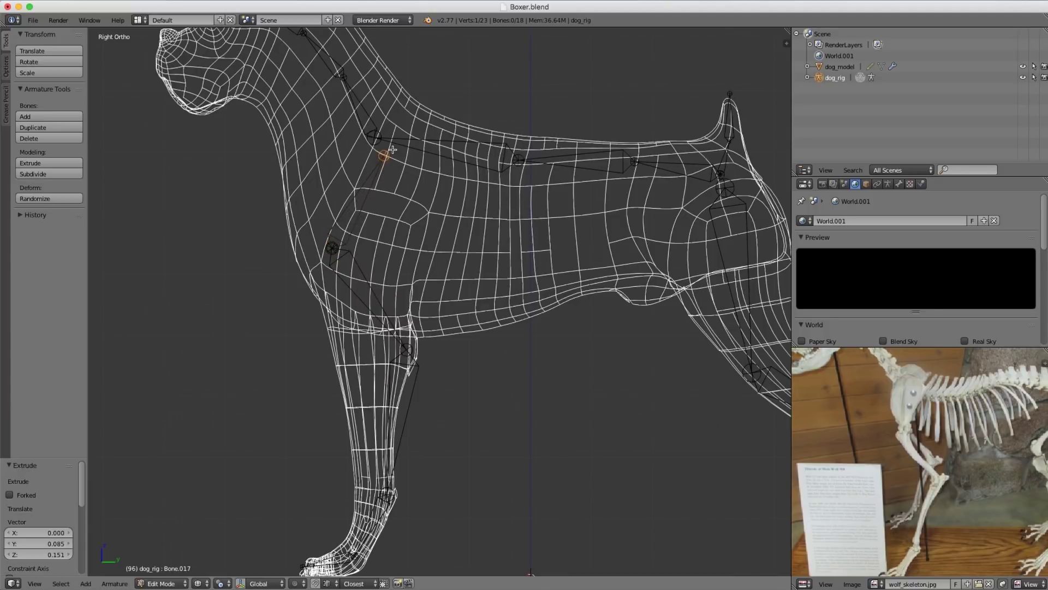
ctrl+middle_drag(485, 264, 468, 218)
shift+middle_drag(534, 212, 462, 216)
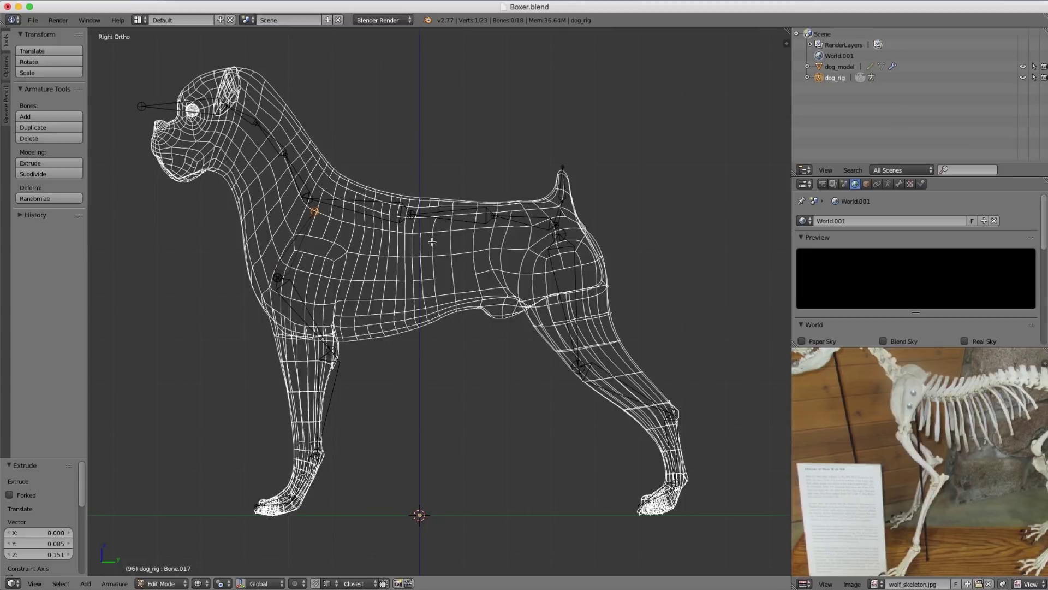
Step: Darken the 3D View theme's Wire color to a grey of 0.373 in the user preferences
key(ctrl+alt+u)
drag(237, 105, 448, 102)
click(478, 114)
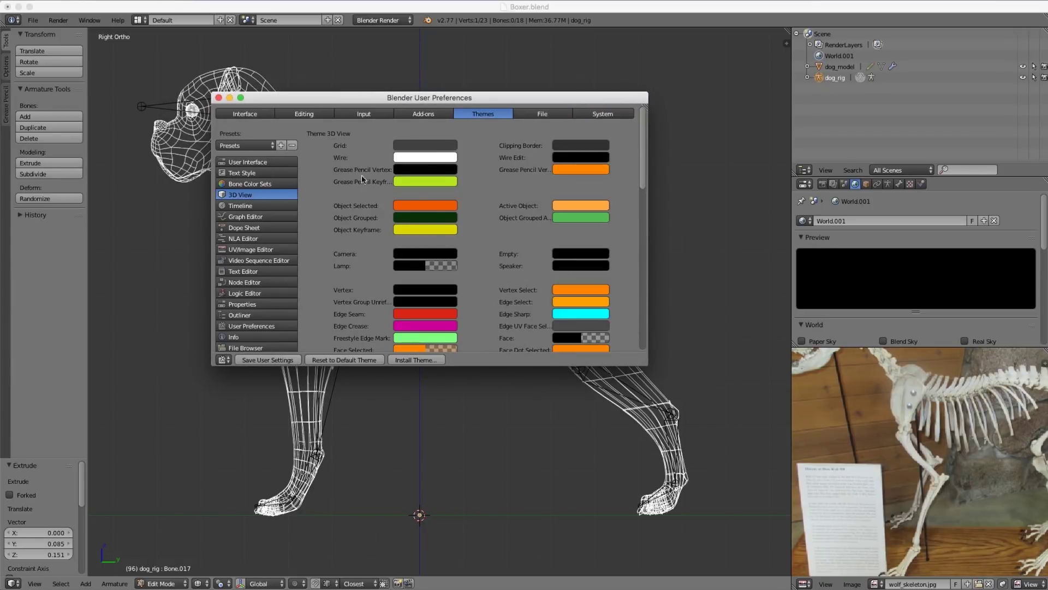
click(426, 158)
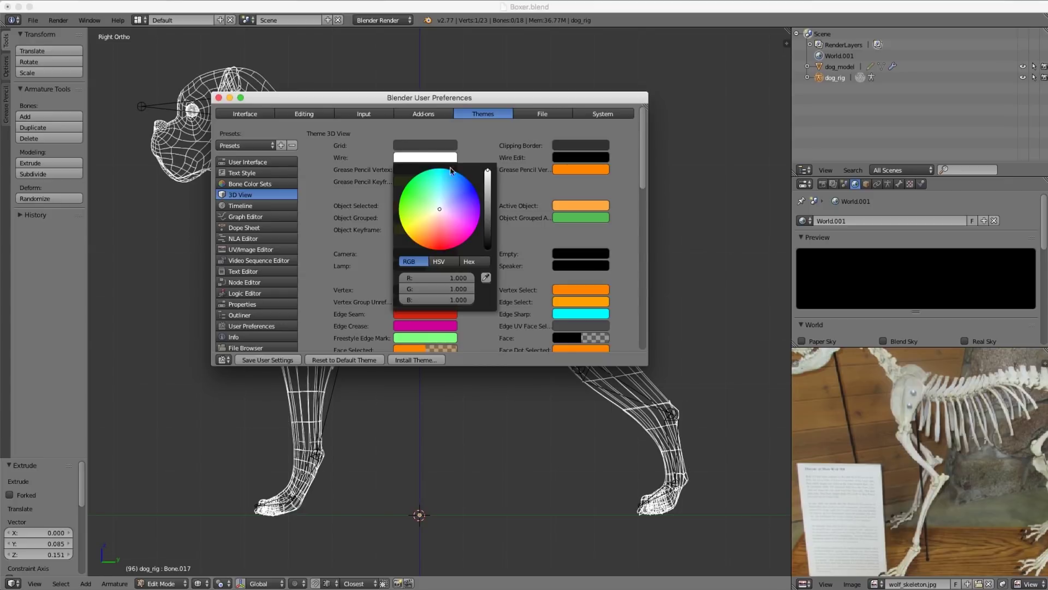
drag(488, 175, 488, 217)
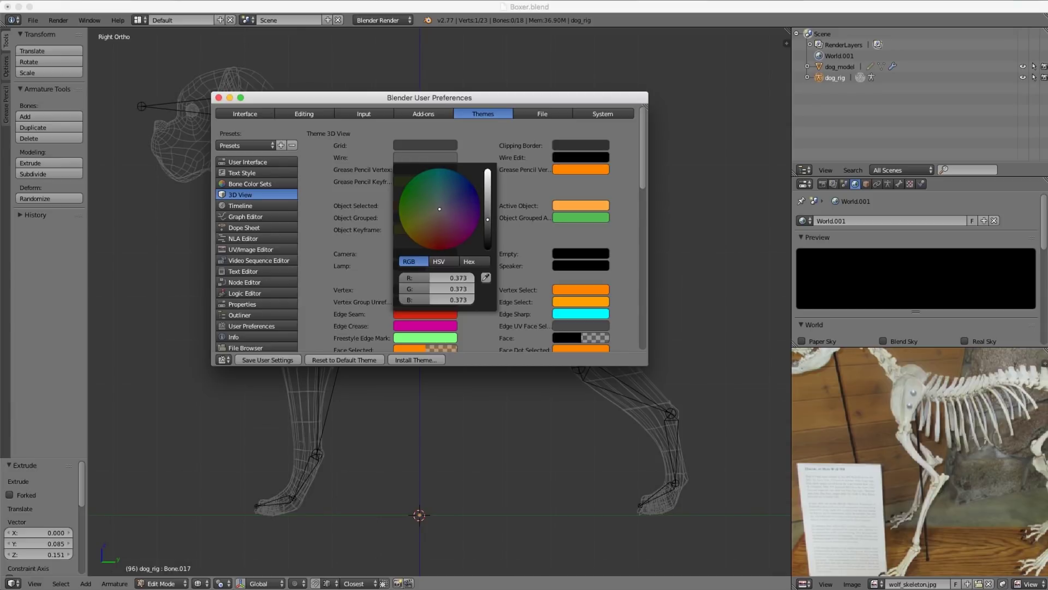
click(219, 99)
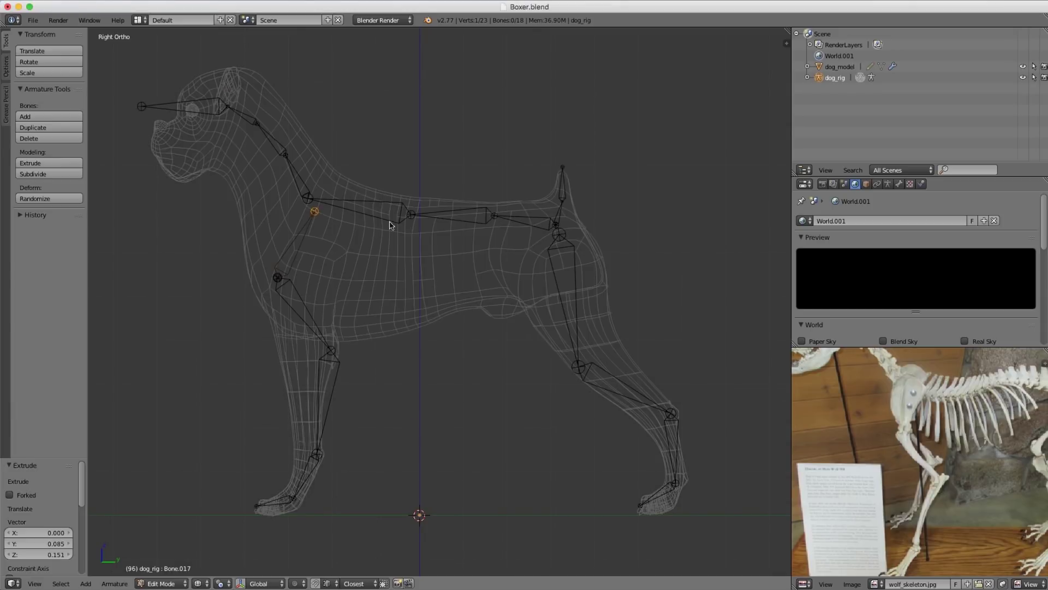
Step: Highlight all the bones and examine the whole rig inside the dog from the side
key(a)
right_click(377, 211)
key(a)
key(a)
key(Home)
scroll(406, 254, up, 1)
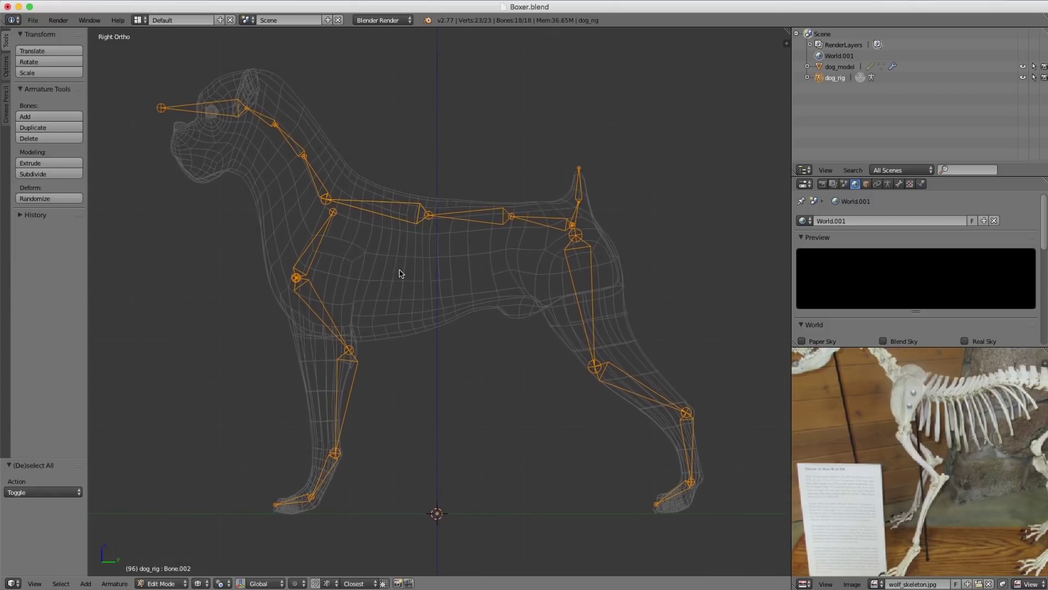
Step: Move the five front leg bones, including the shoulder blade, 0.101 along X into the dog's front leg
right_click(320, 251)
shift+right_click(319, 311)
shift+right_click(350, 372)
shift+right_click(304, 487)
shift+right_click(314, 495)
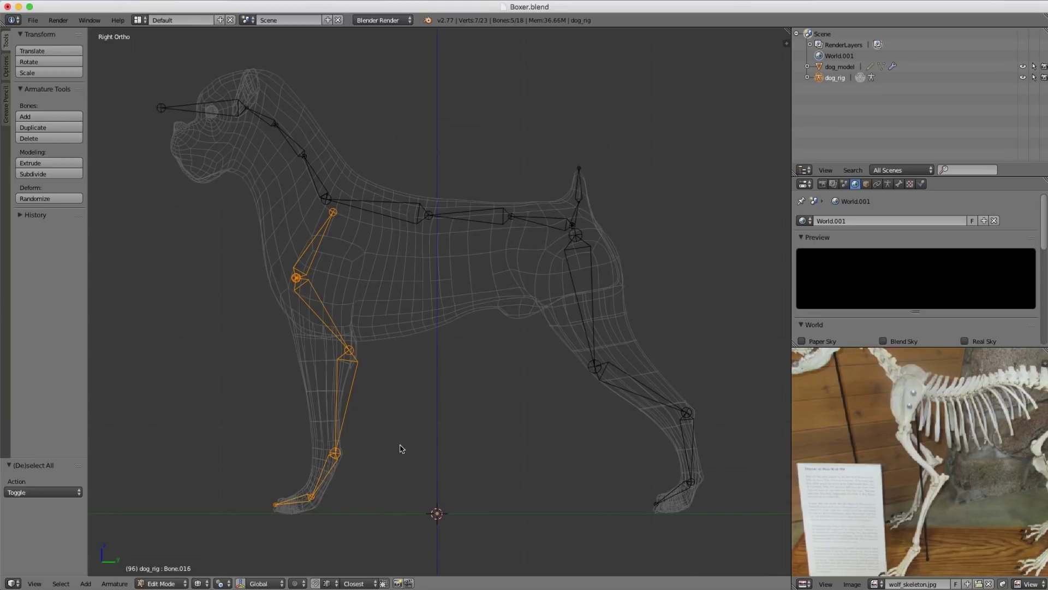
key(KP_1)
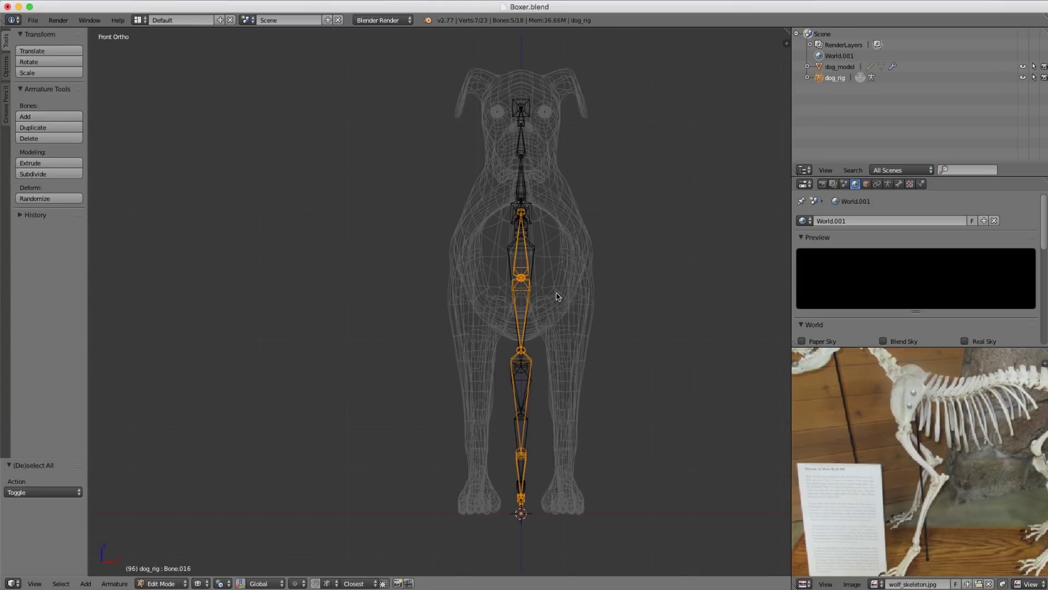
key(g)
key(y)
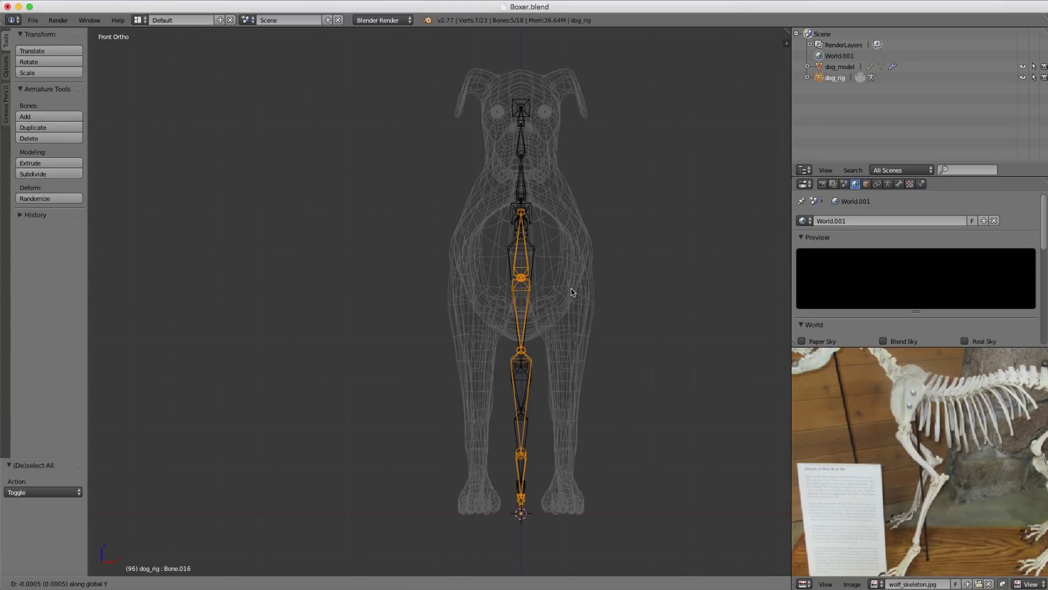
key(x)
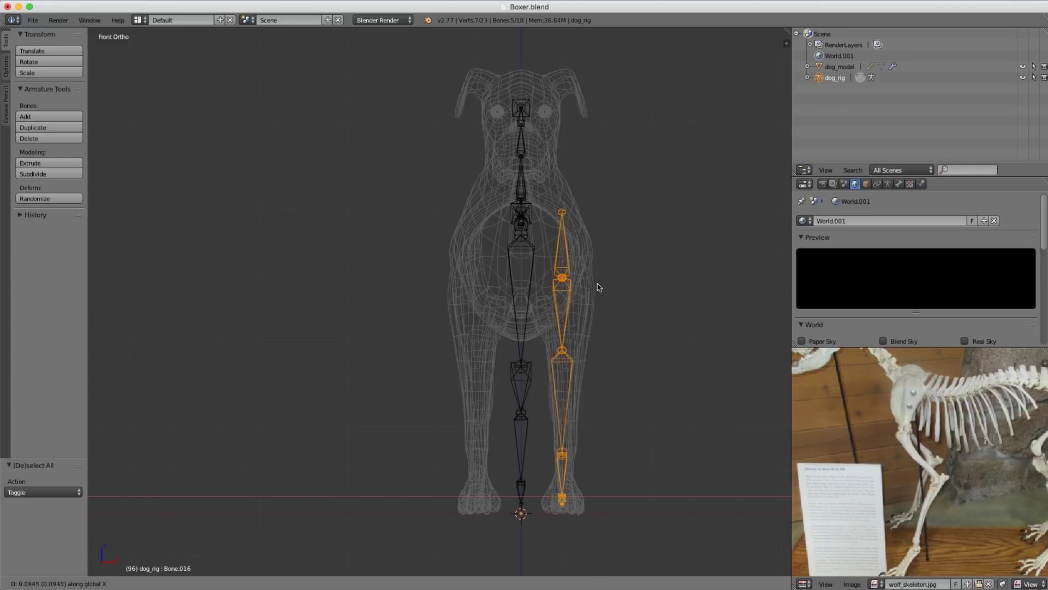
click(601, 286)
Step: Move the shoulder blade bone's upper tip -0.059 along X toward the spine
scroll(585, 286, up, 3)
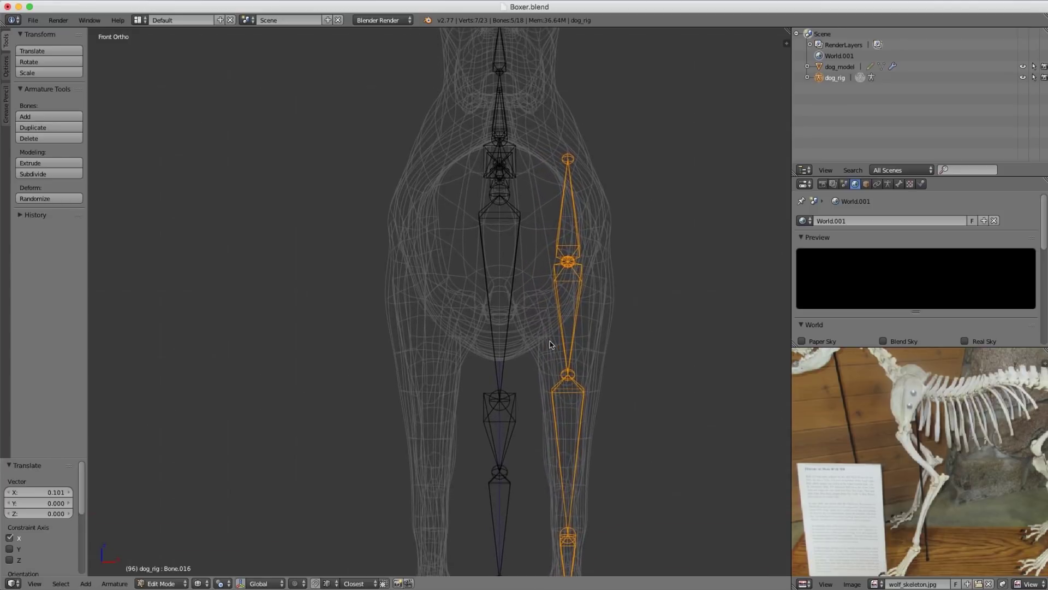
right_click(531, 151)
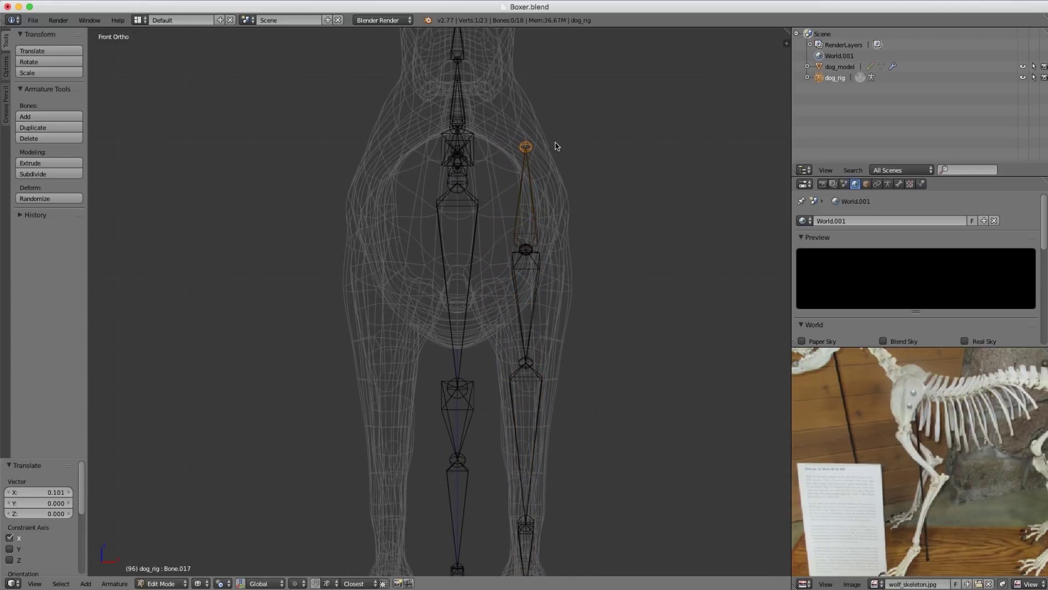
key(g)
key(x)
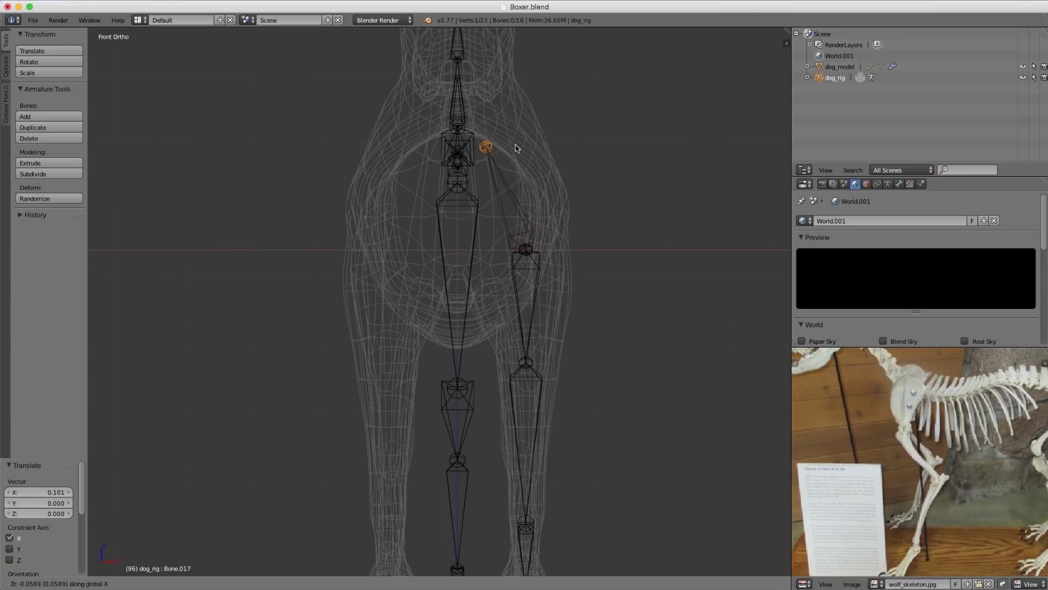
click(517, 148)
Step: Select the four hind leg bones and move them 0.101 along X into the dog's hind leg
middle_drag(573, 335, 485, 253)
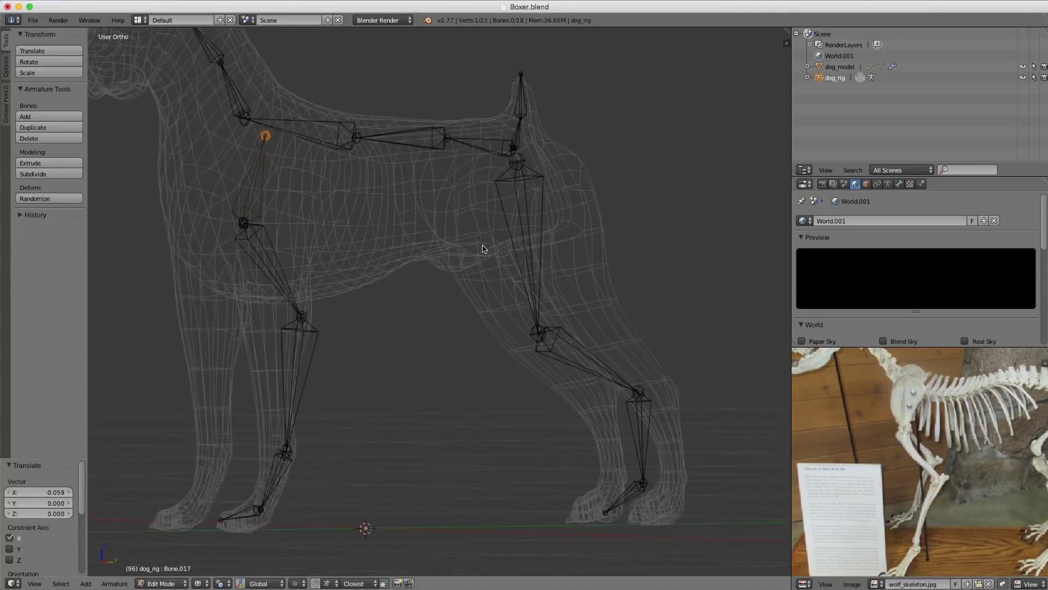
key(a)
key(b)
drag(472, 214, 714, 562)
shift+right_click(546, 235)
key(KP_1)
key(g)
key(x)
click(570, 226)
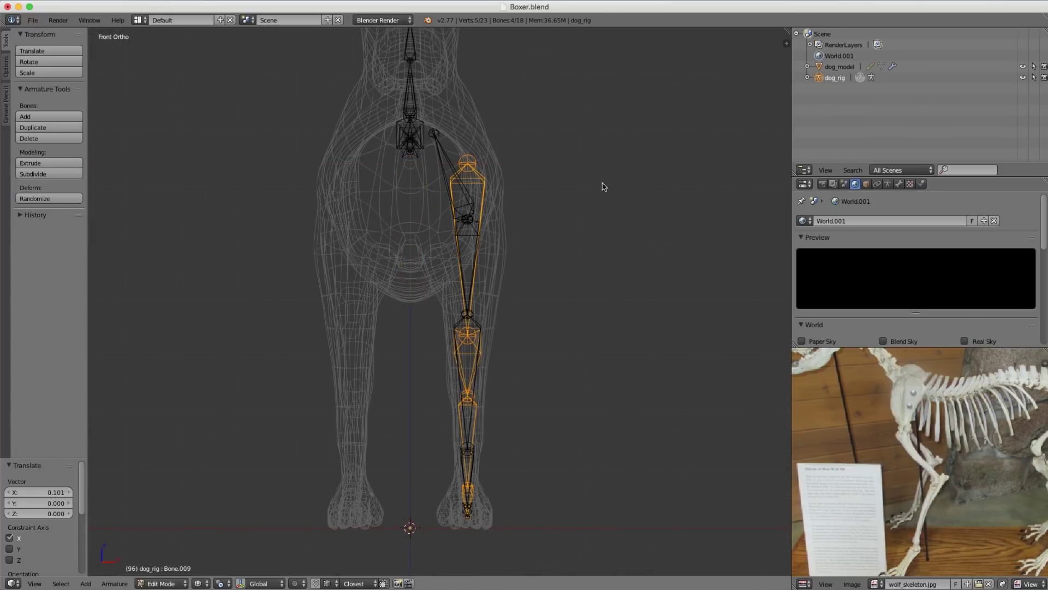
Step: Move the thigh bone's upper joint -0.021 along X toward the body's centre
right_click(470, 161)
key(g)
key(y)
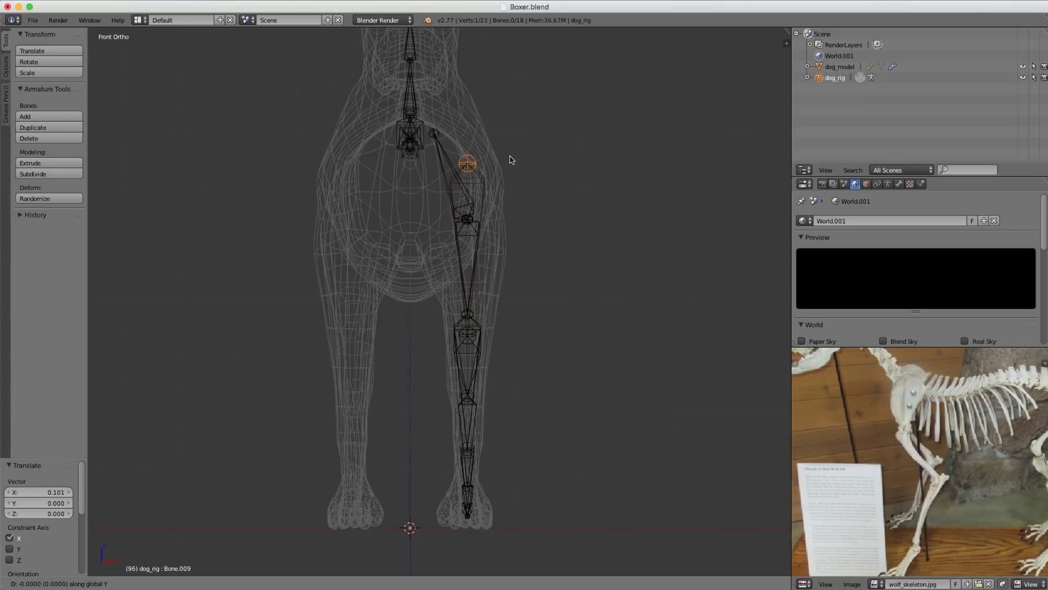
key(x)
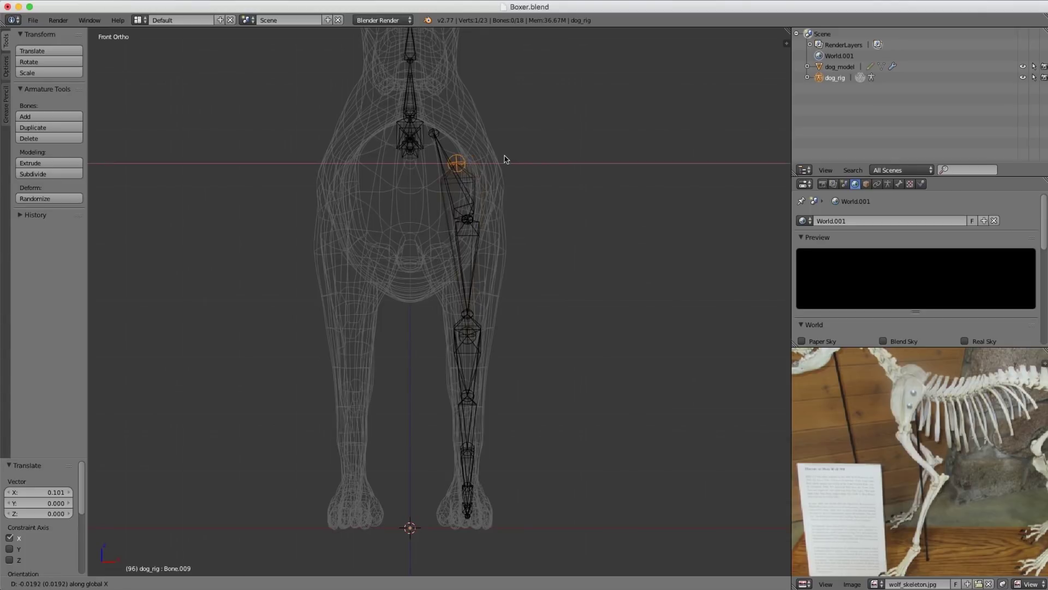
click(504, 159)
Step: Inspect the placed leg and rump bones against the dog mesh in perspective, in both solid and wireframe display
mouse_move(660, 286)
middle_down()
mouse_move(585, 293)
mouse_move(568, 231)
mouse_move(491, 207)
mouse_move(523, 211)
mouse_move(550, 218)
mouse_move(484, 214)
mouse_move(483, 197)
mouse_move(454, 187)
mouse_move(522, 183)
mouse_move(493, 172)
mouse_move(500, 198)
middle_up()
scroll(568, 231, up, 3)
key(z)
scroll(595, 235, down, 5)
key(KP_5)
key(z)
scroll(483, 196, down, 1)
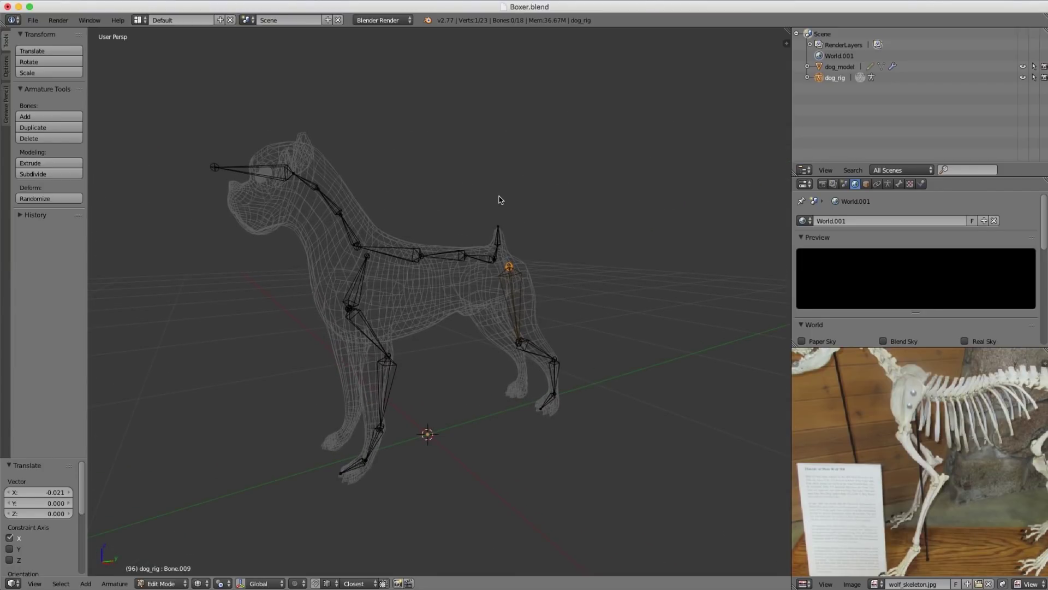
scroll(551, 241, up, 2)
middle_drag(551, 241, 474, 242)
right_click(492, 236)
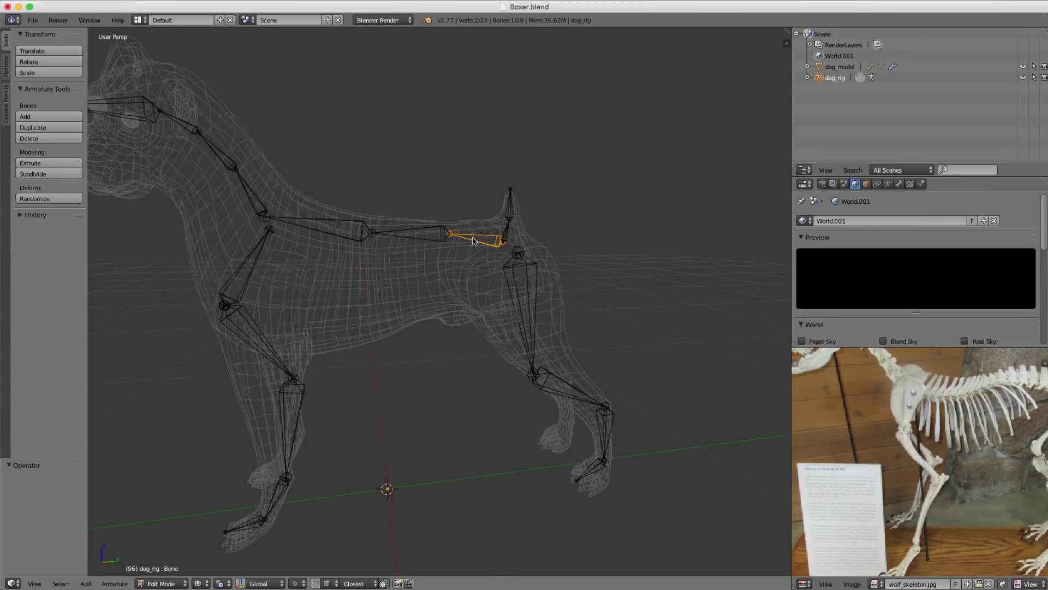
scroll(478, 219, down, 2)
scroll(480, 199, up, 1)
middle_drag(475, 202, 493, 235)
scroll(468, 217, up, 1)
scroll(508, 224, down, 2)
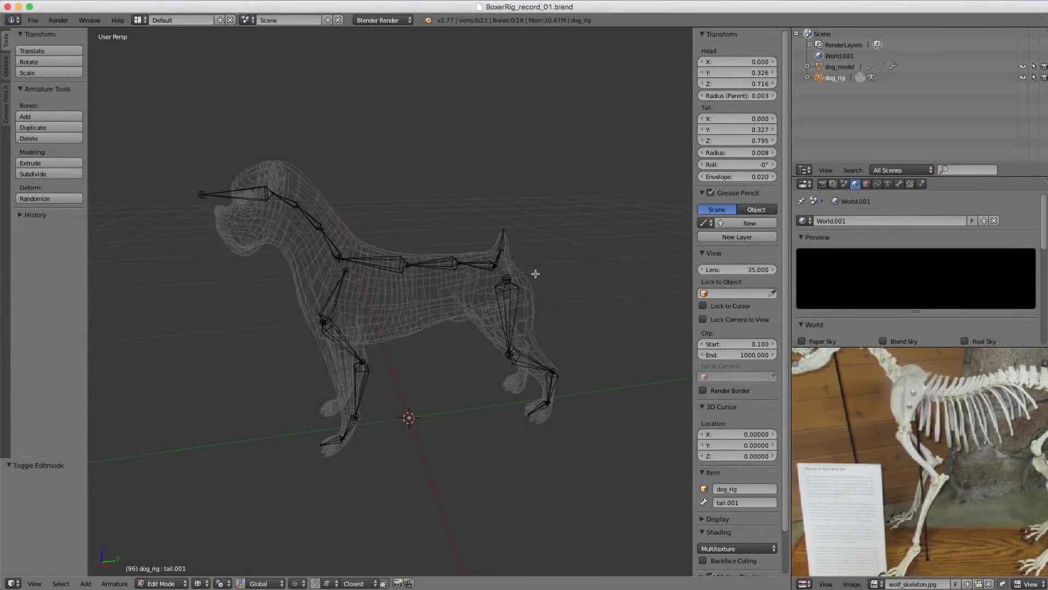
Step: Review the complete bone layout around the dog and compare its side view with the wolf skeleton reference
middle_drag(536, 273, 497, 260)
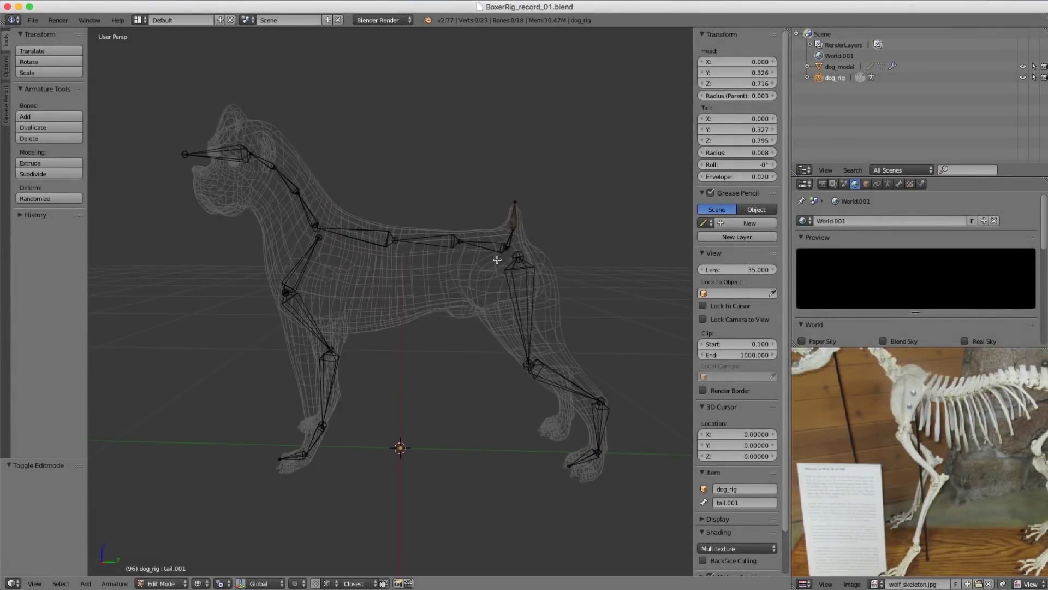
middle_drag(523, 218, 510, 228)
scroll(533, 227, up, 3)
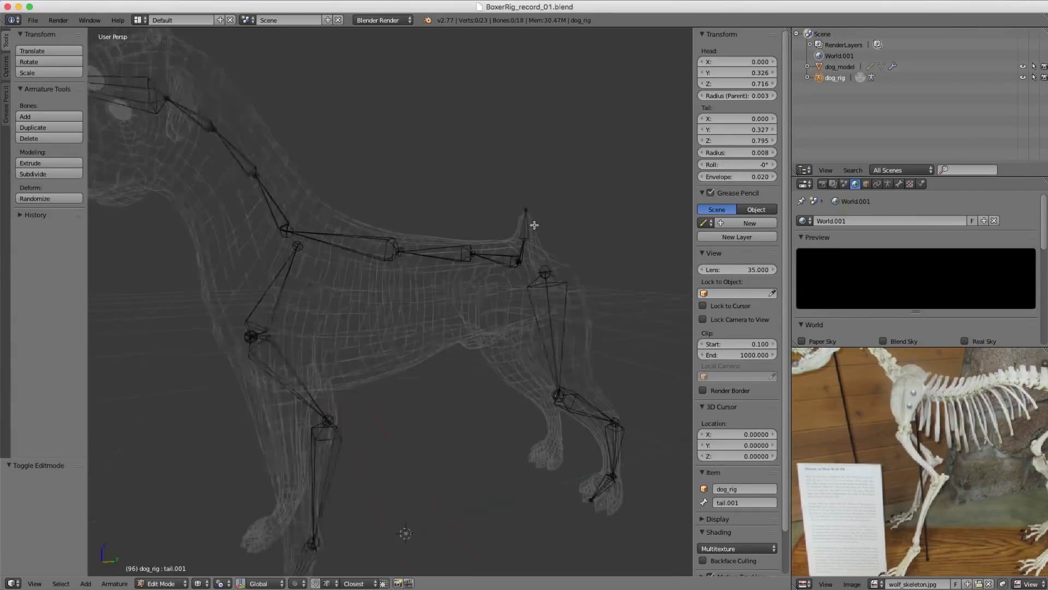
scroll(492, 235, down, 4)
key(KP_3)
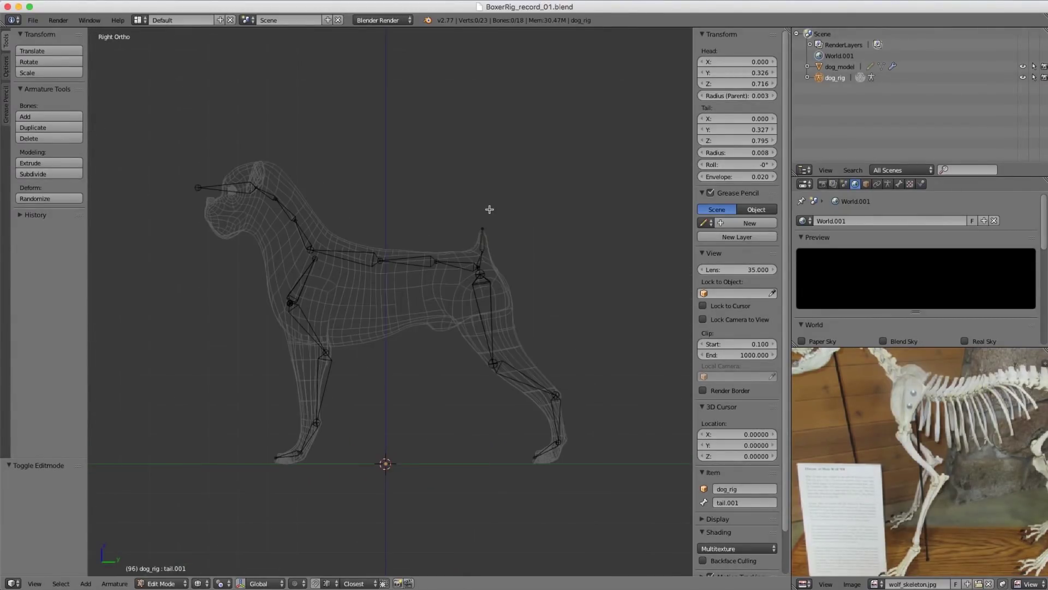
scroll(409, 219, up, 2)
scroll(905, 417, down, 2)
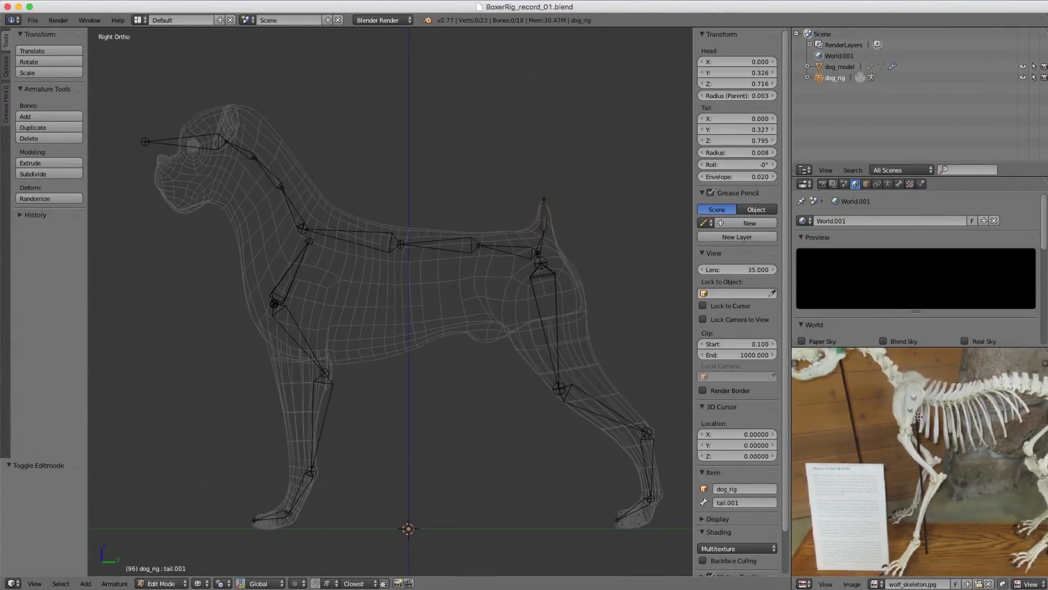
scroll(906, 418, down, 1)
shift+middle_drag(341, 220, 326, 226)
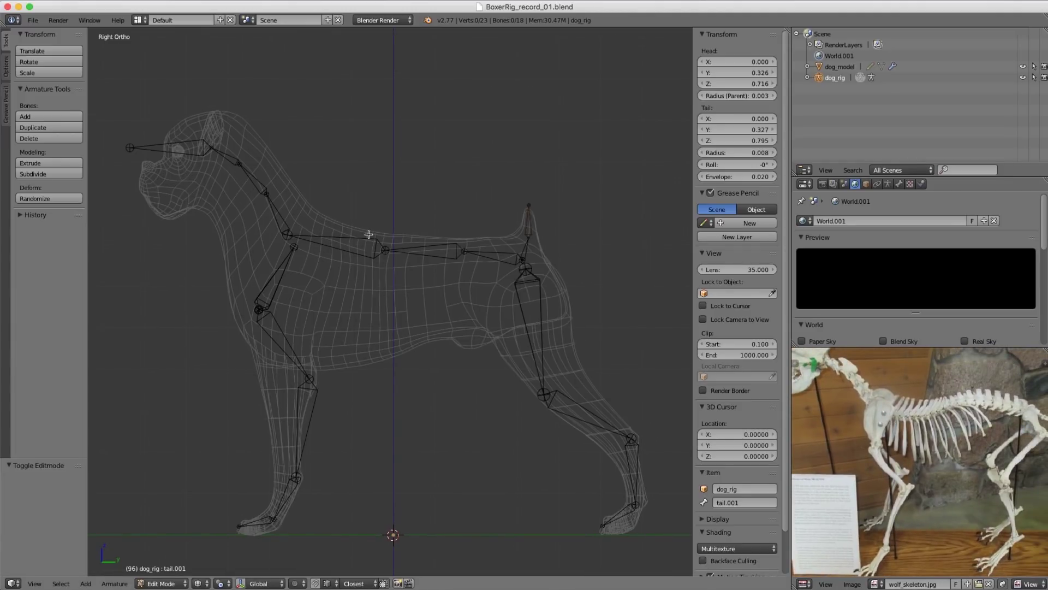
scroll(368, 233, up, 2)
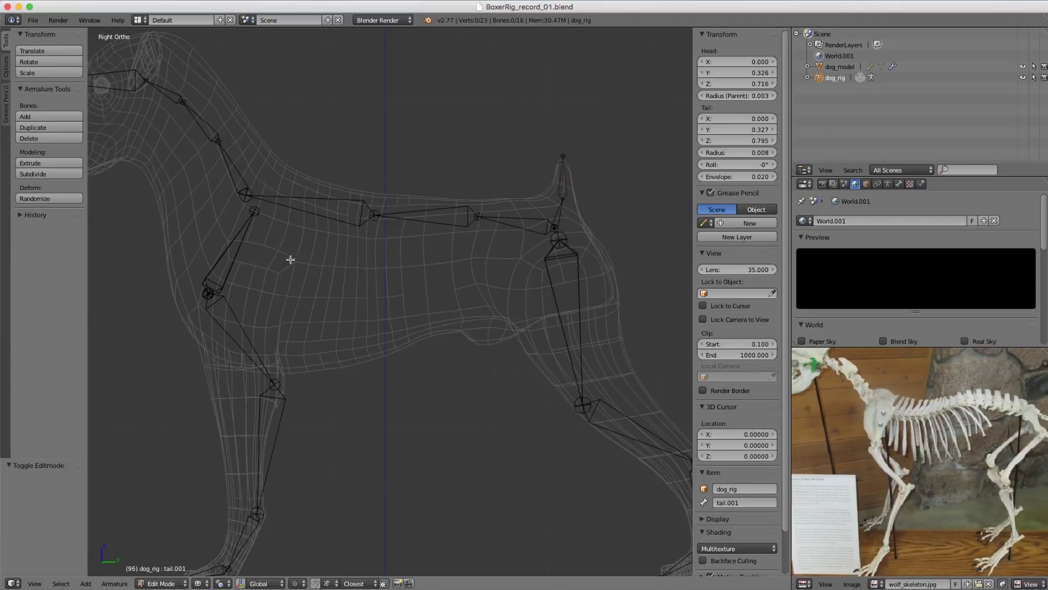
scroll(453, 284, down, 2)
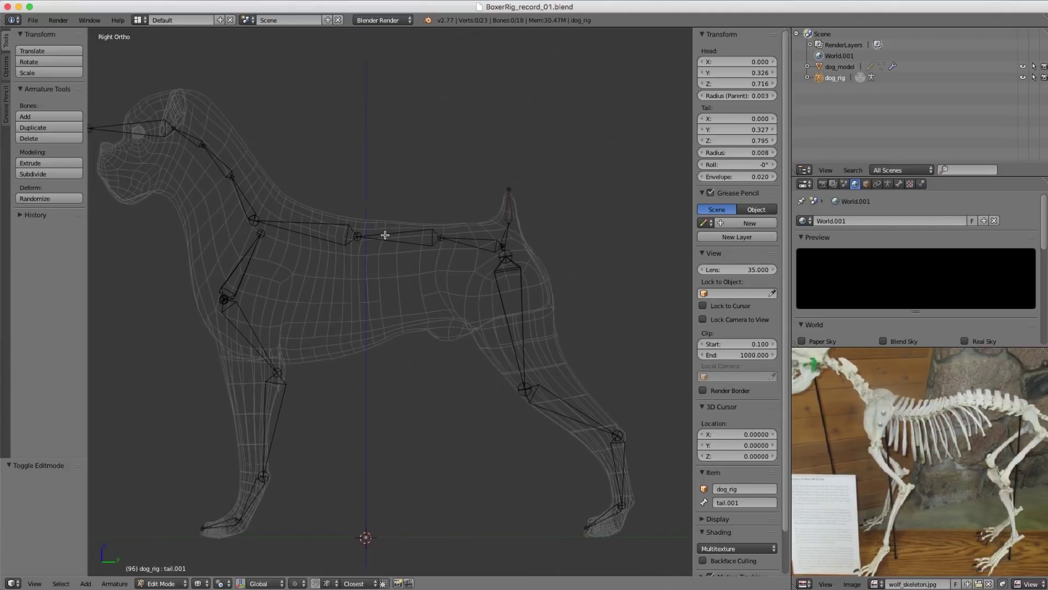
scroll(445, 254, up, 1)
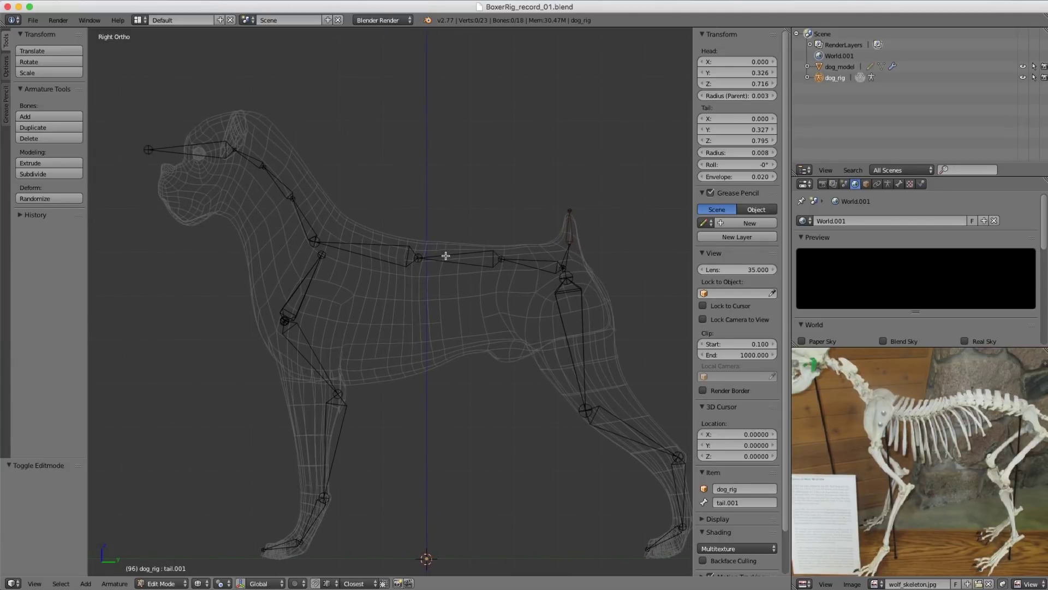
Step: Move the neck-base joint -0.024 in Y and -0.038 in Z, and the neck joint above it -0.017 in Y and -0.013 in Z
scroll(363, 217, up, 3)
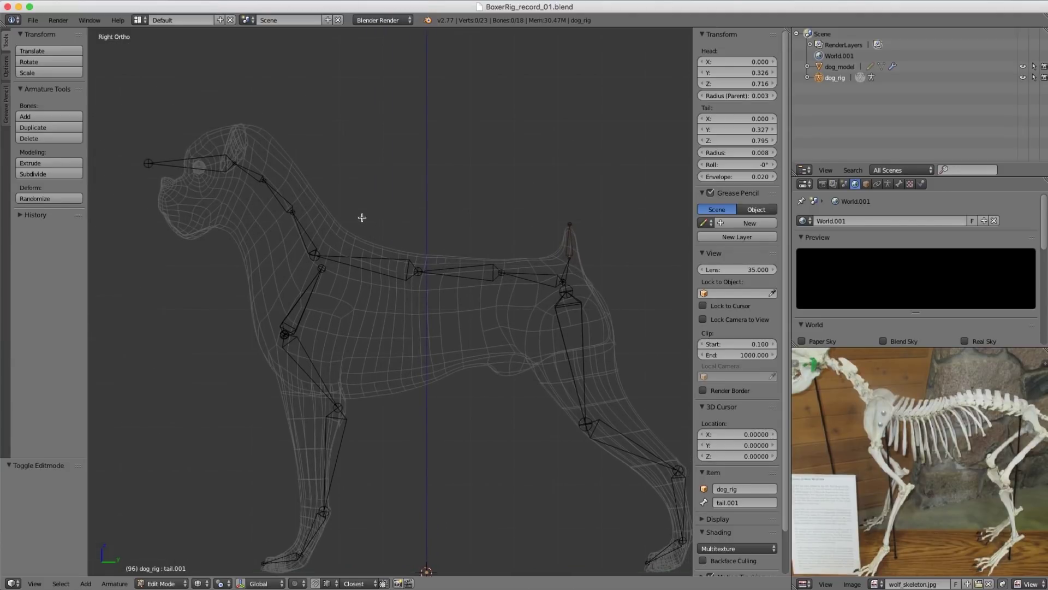
scroll(321, 265, down, 1)
right_click(319, 252)
key(g)
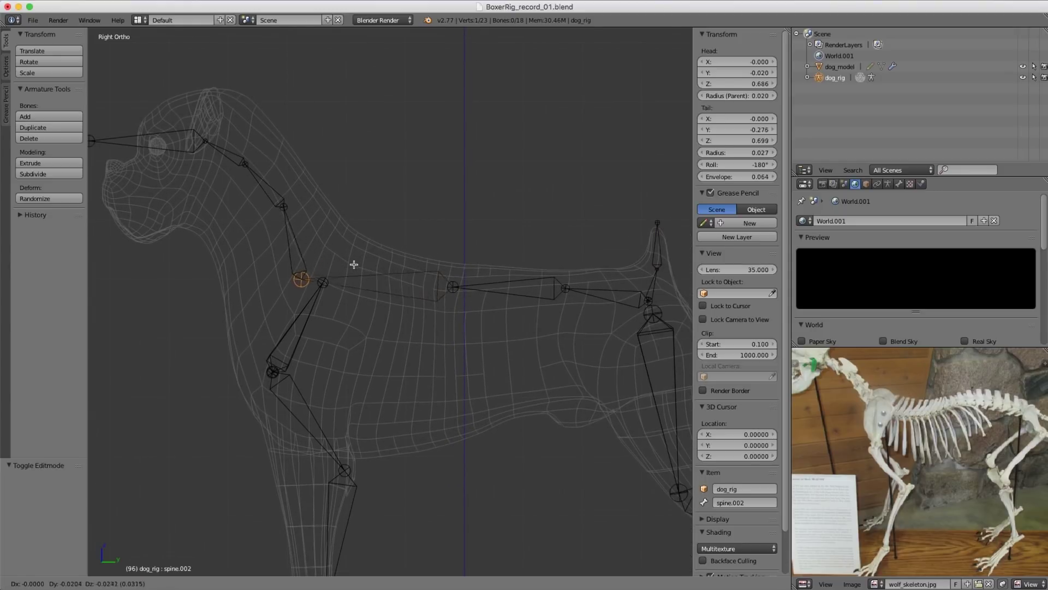
click(351, 272)
right_click(288, 206)
key(g)
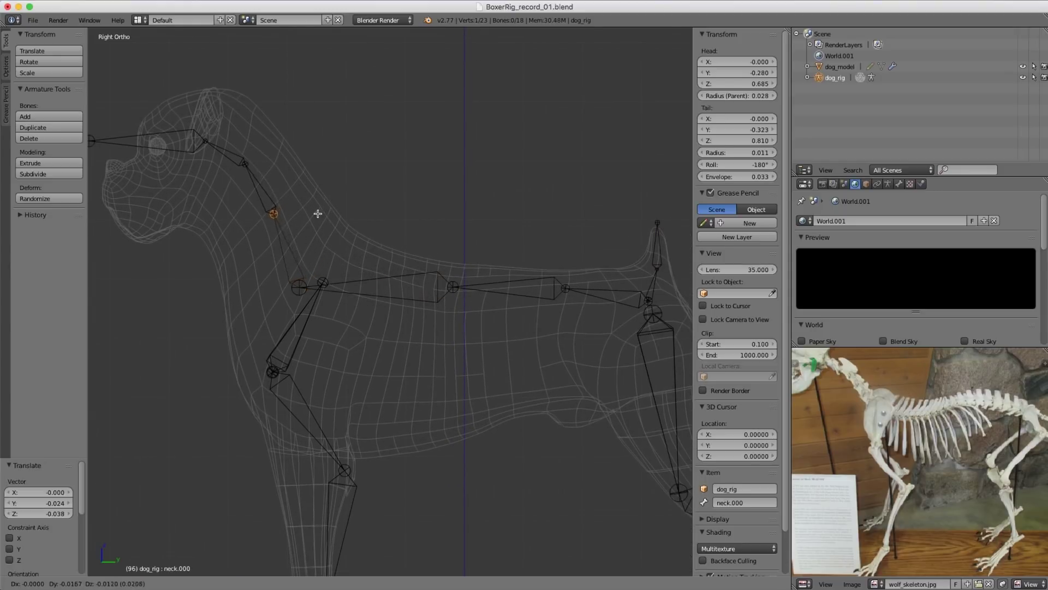
click(318, 213)
Step: Lower the mid-spine joint to about Y -0.079, Z 0.586 and adjust the neck-base joint to about Y -0.287, Z 0.682
right_click(452, 288)
key(g)
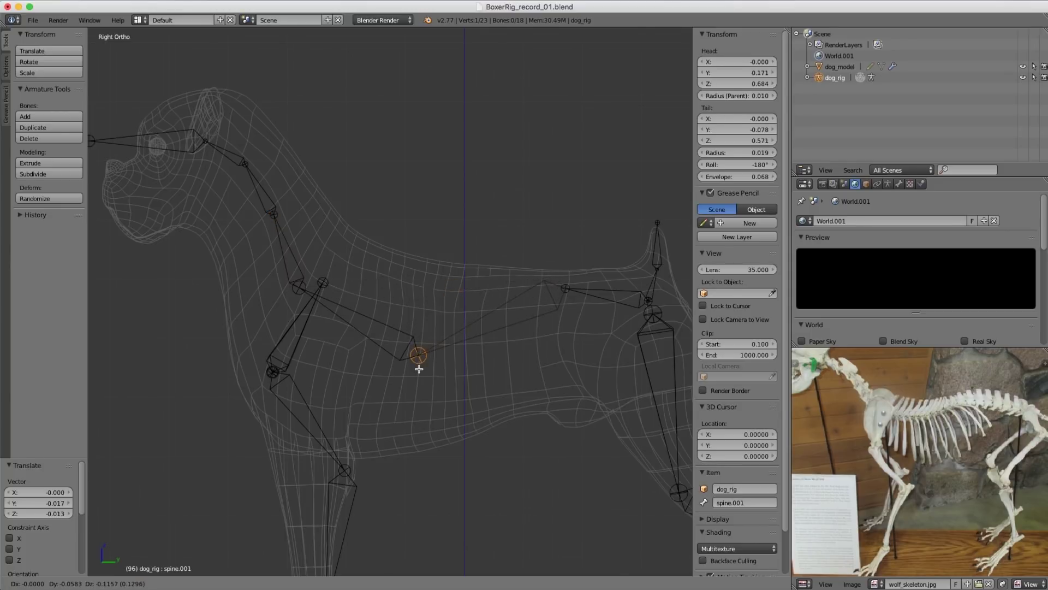
click(418, 350)
right_click(299, 286)
key(g)
click(328, 286)
Step: Lower the spine joint just ahead of the pelvis to about Y 0.166, Z 0.640
right_click(566, 287)
key(g)
click(568, 310)
key(g)
click(573, 302)
scroll(492, 240, down, 4)
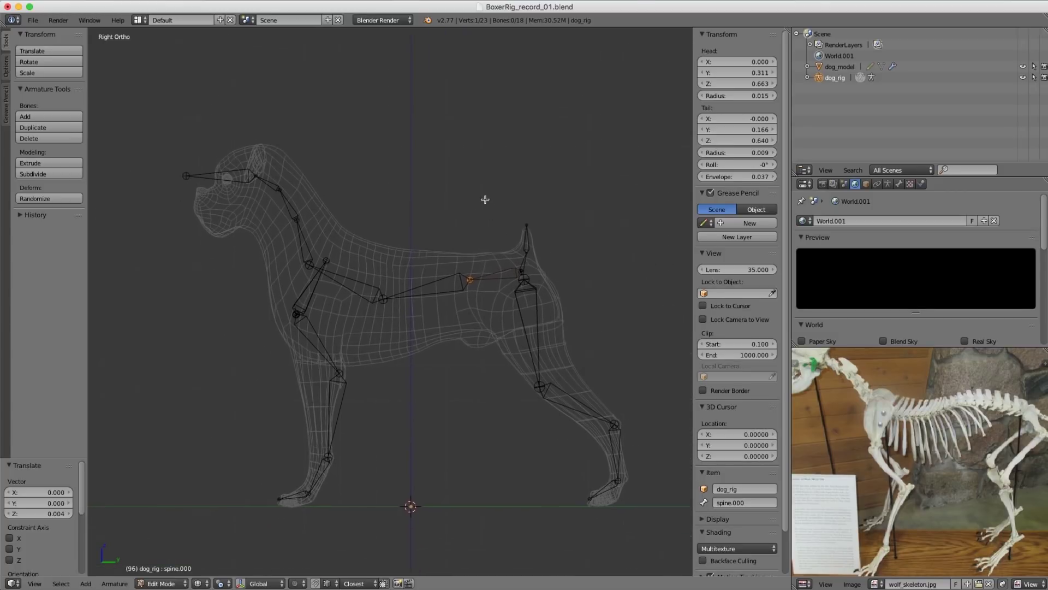
Step: Review the adjusted spine curve and leg bones in side view against the dog mesh and the wolf skeleton reference
scroll(485, 200, up, 1)
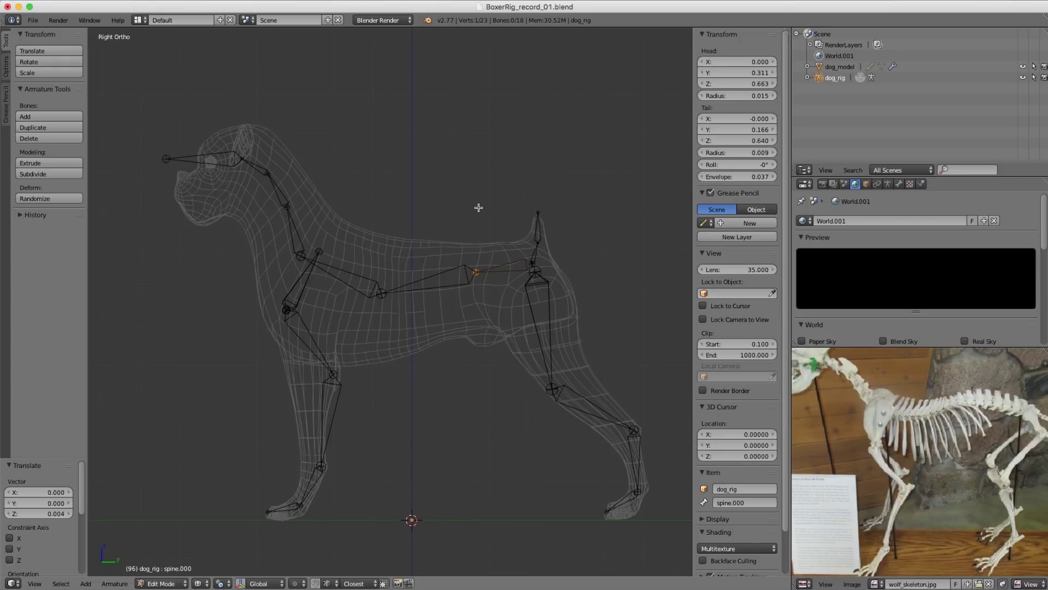
scroll(535, 229, up, 1)
shift+scroll(536, 229, down, 1)
scroll(534, 227, down, 1)
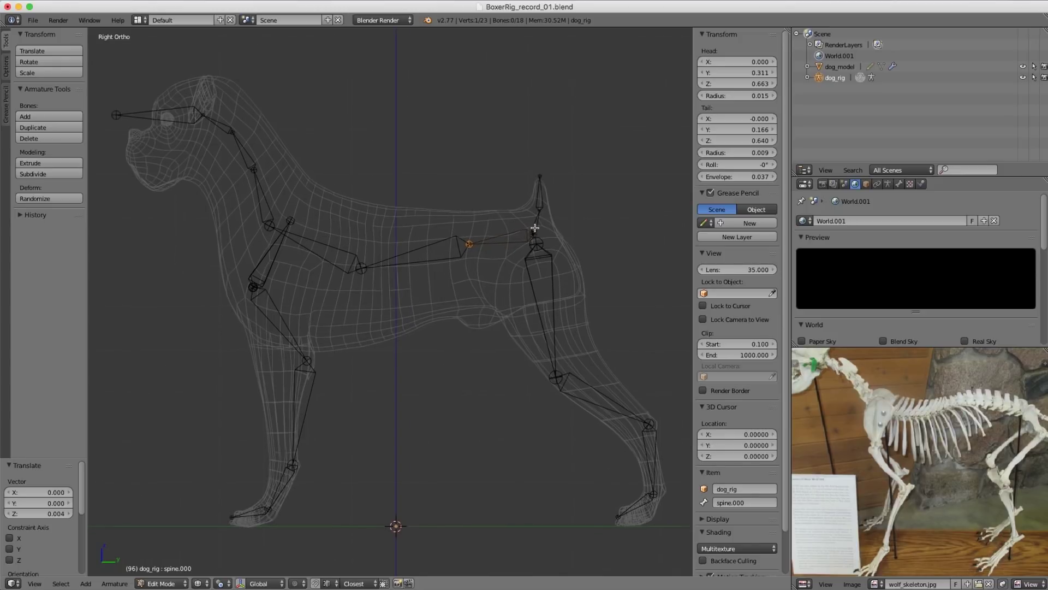
shift+scroll(535, 217, right, 1)
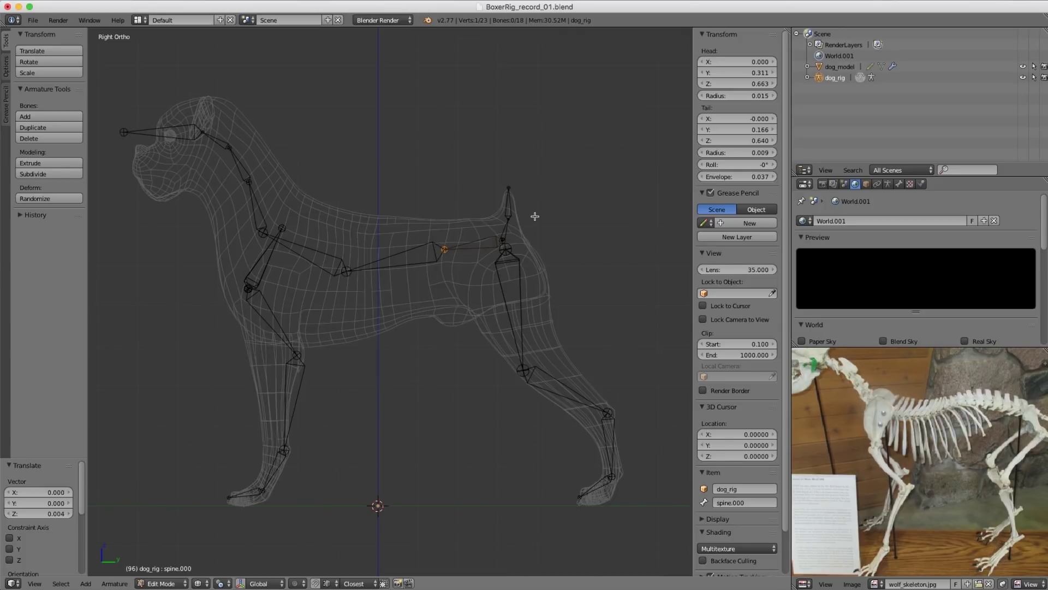
ctrl+middle_drag(547, 257, 553, 359)
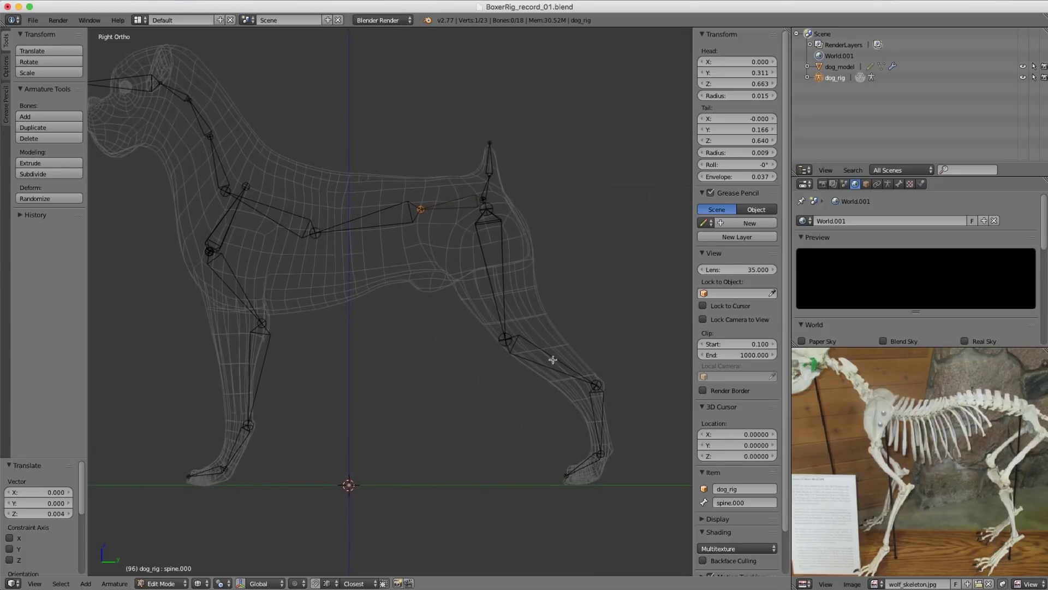
shift+middle_drag(490, 258, 507, 292)
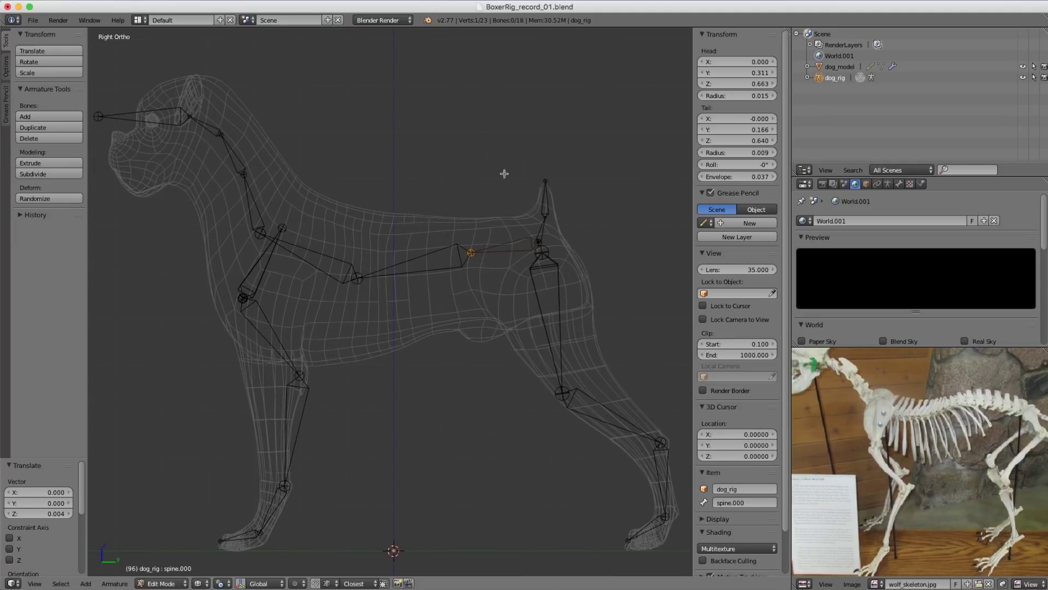
shift+middle_drag(332, 178, 424, 229)
scroll(355, 170, right, 2)
scroll(355, 170, down, 2)
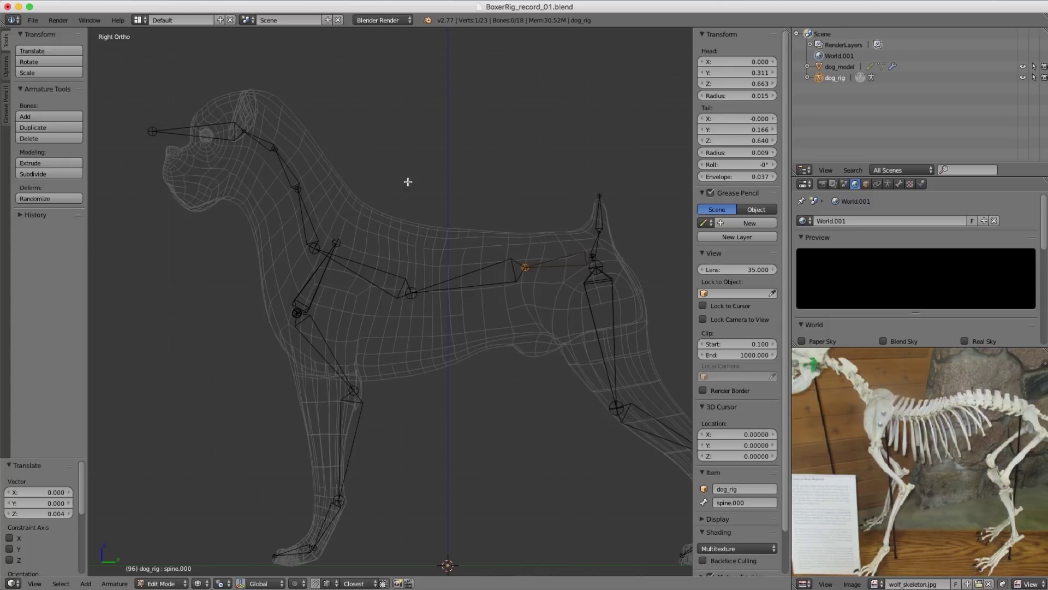
scroll(444, 194, right, 2)
scroll(444, 195, down, 3)
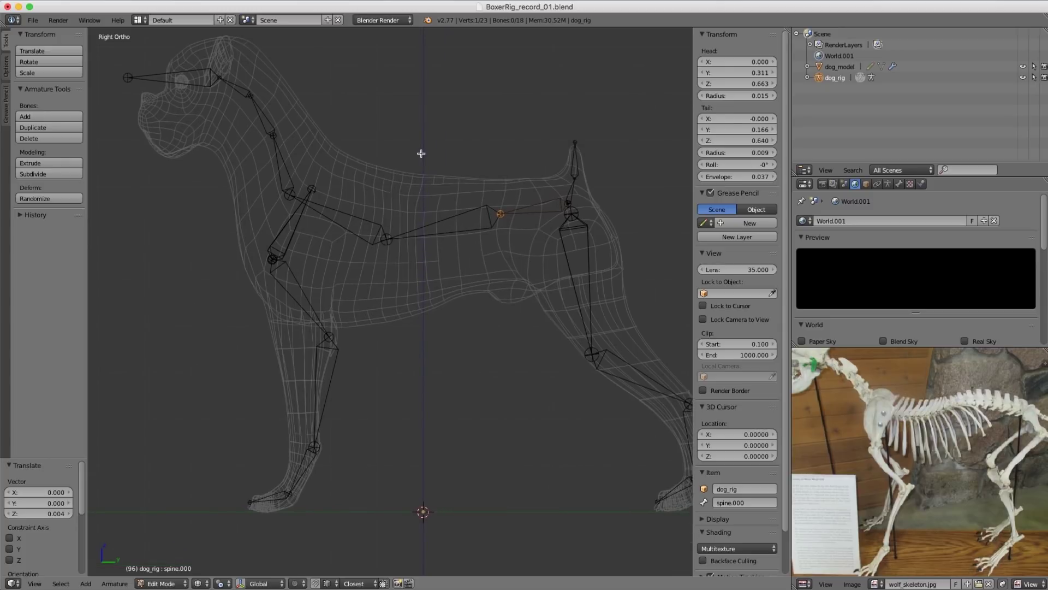
Step: Put the rig in Pose Mode and test-move the rear spine bone spine.000, cancelling the move
key(ctrl+Tab)
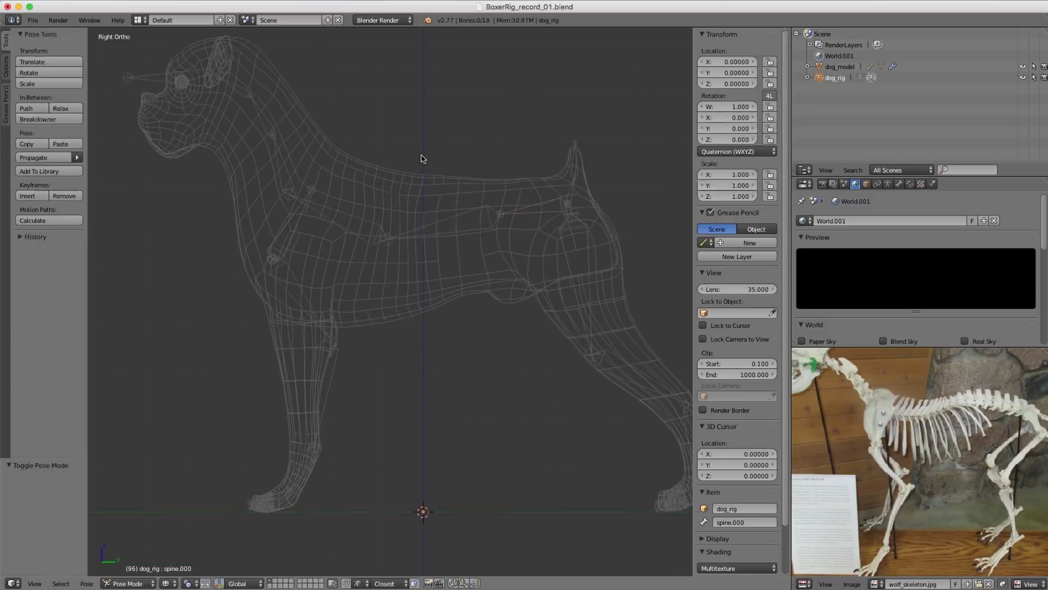
right_click(529, 211)
scroll(535, 213, right, 1)
scroll(536, 213, up, 2)
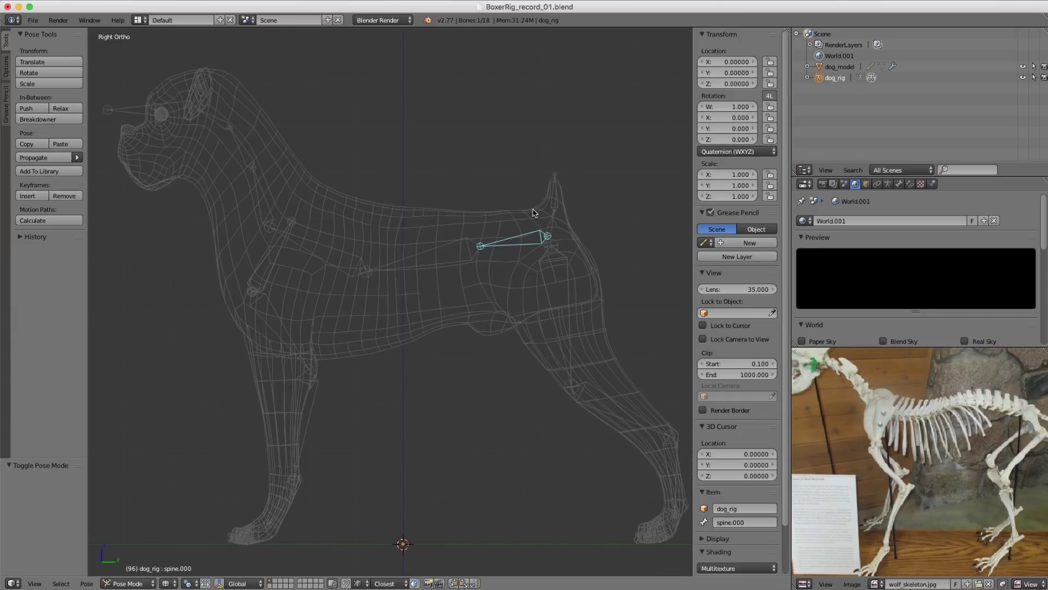
key(g)
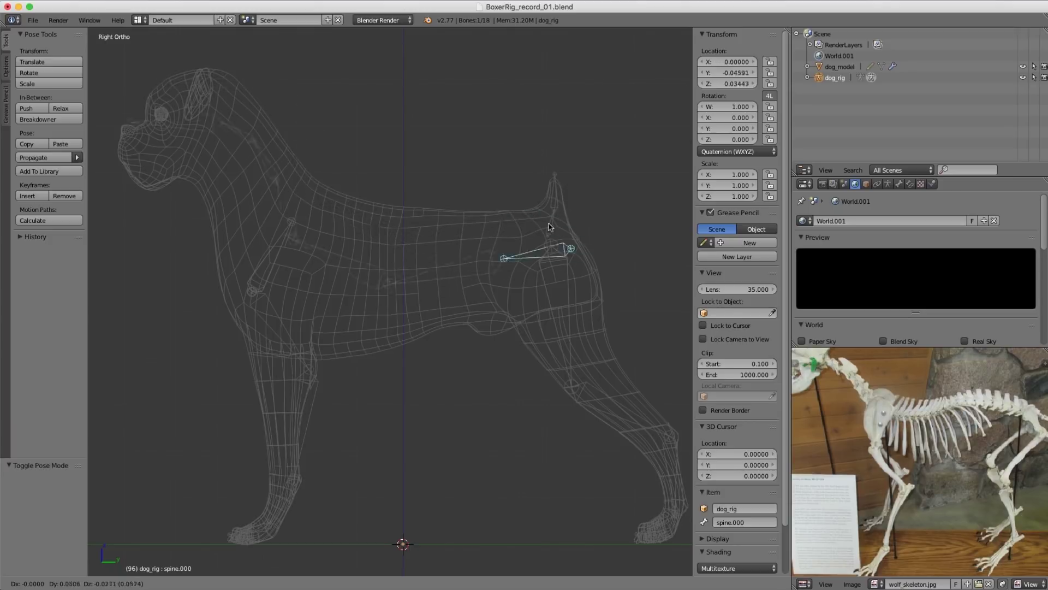
key(Escape)
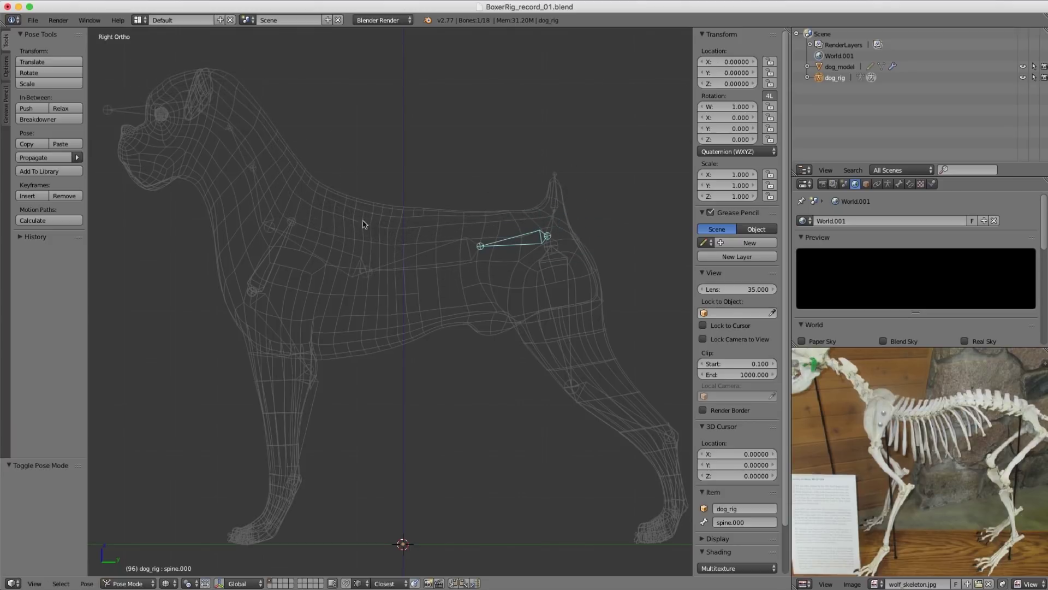
Step: Test-rotate the chest bone spine.002 to check whether the front leg follows, cancelling the rotation
right_click(279, 246)
shift+middle_drag(325, 194, 355, 228)
right_click(383, 258)
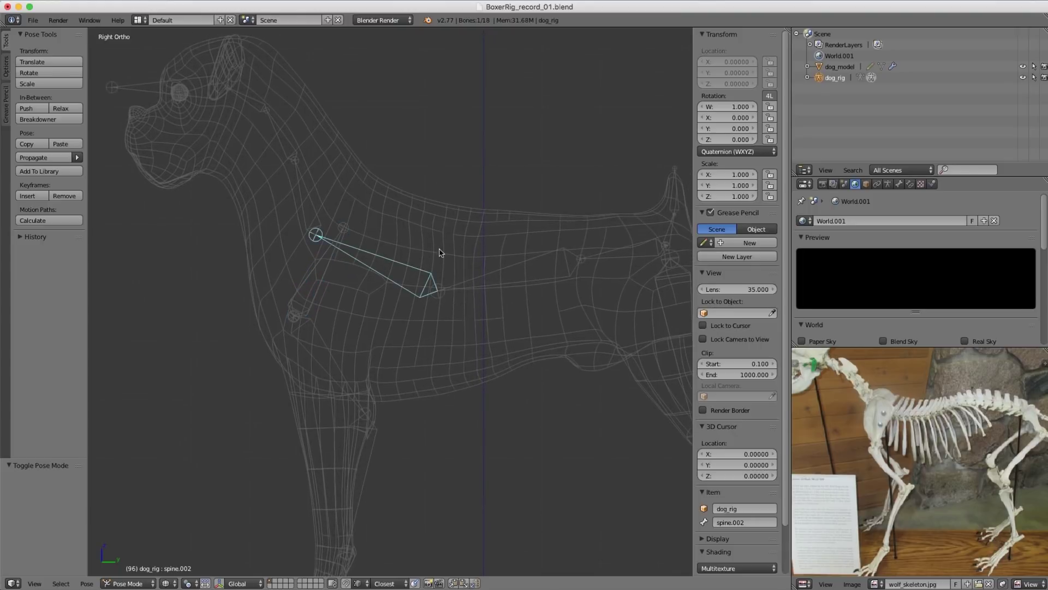
key(r)
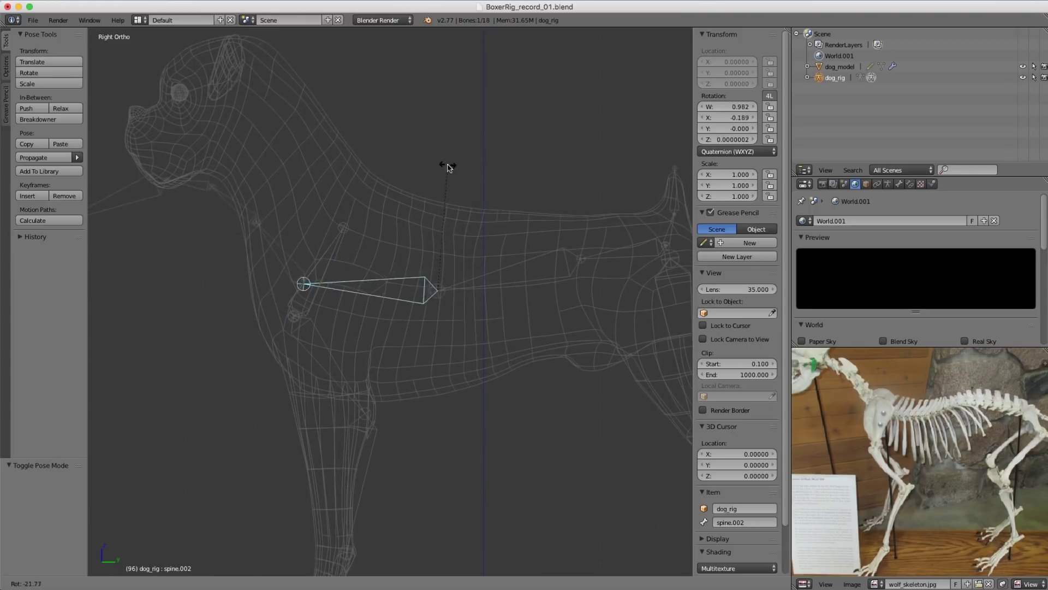
key(Escape)
Step: Parent the shoulder bone frontLeg.000 to the chest bone spine.002 in Edit Mode with Keep Offset
right_click(329, 265)
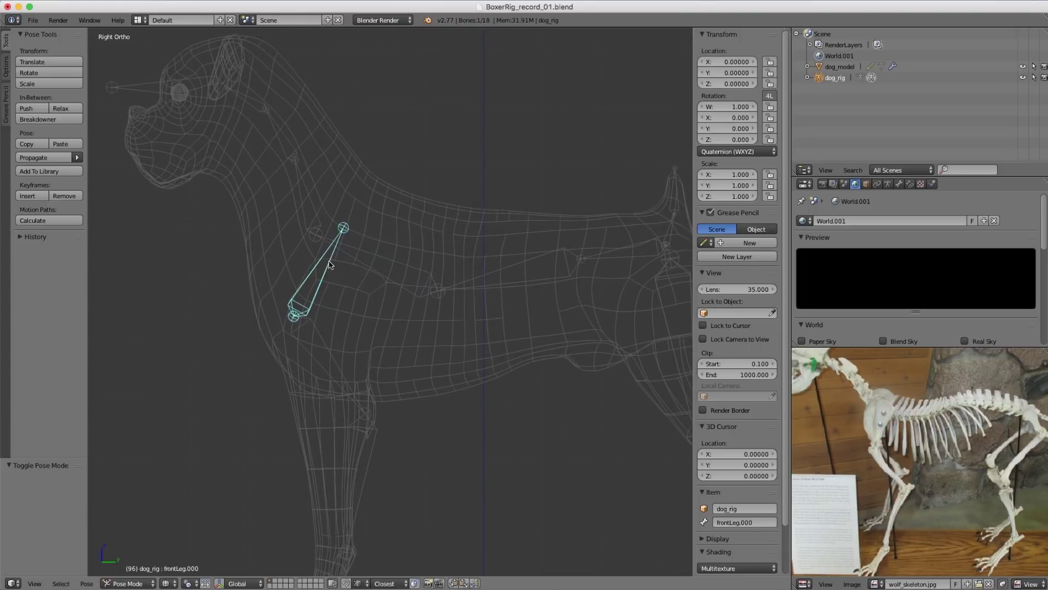
shift+right_click(389, 262)
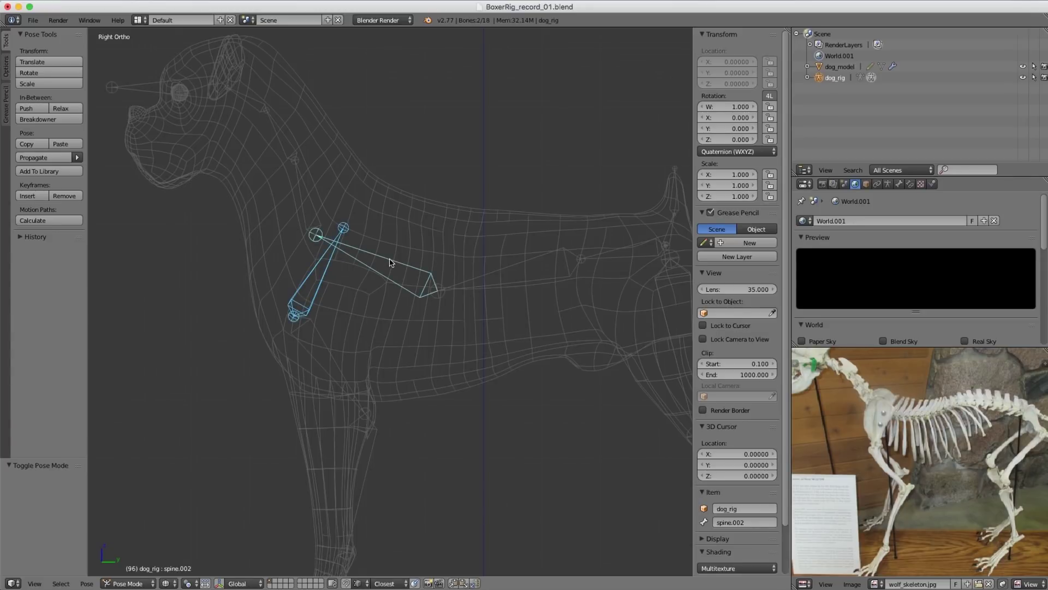
key(Tab)
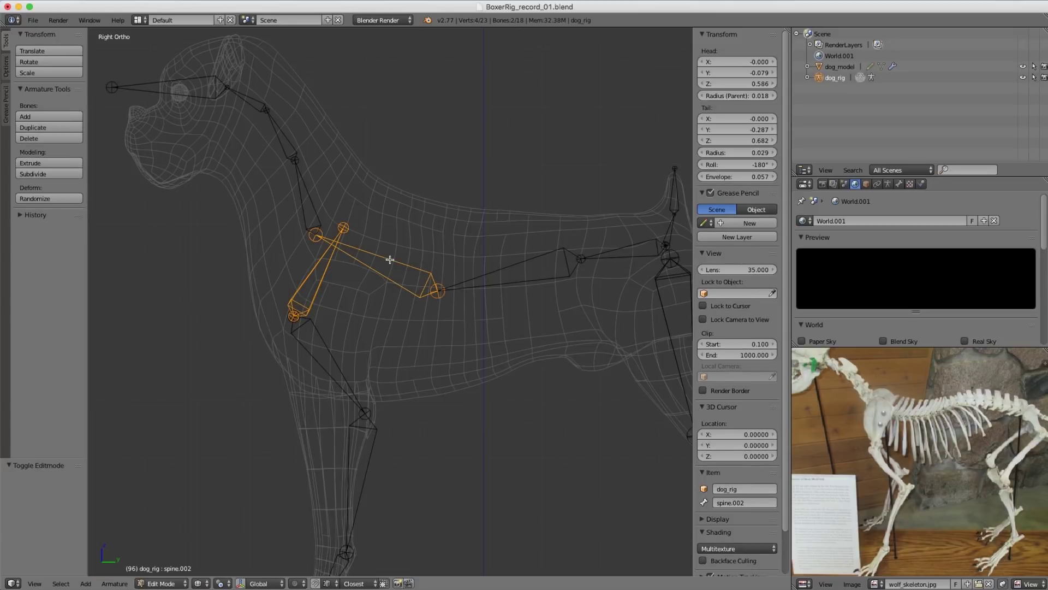
key(ctrl+p)
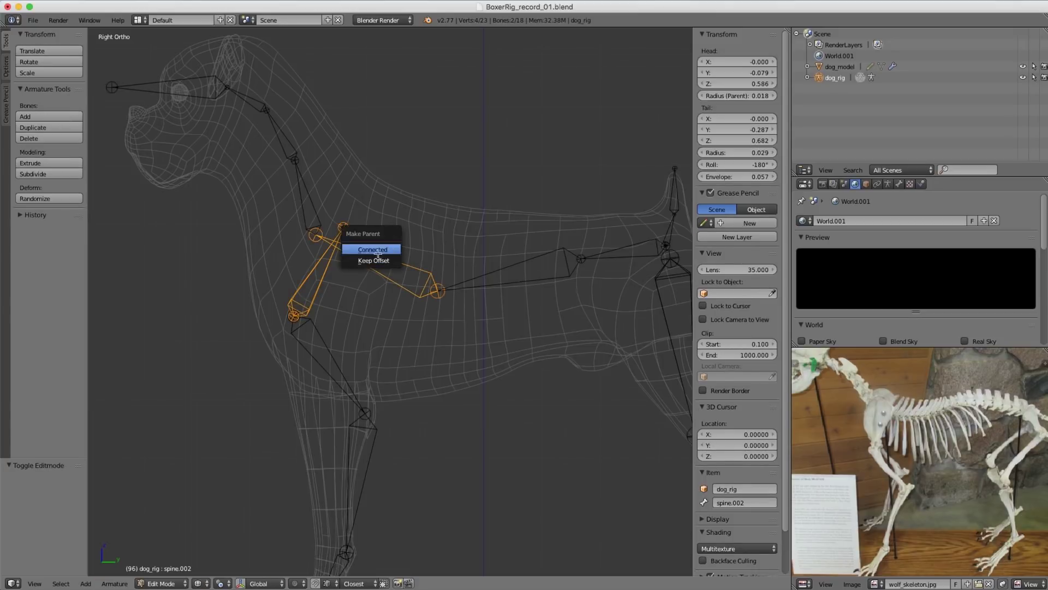
click(378, 260)
Step: Test-rotate the chest and shoulder bones together in Pose Mode, cancel the rotation, and examine the upper front leg bone's connection
key(ctrl+Tab)
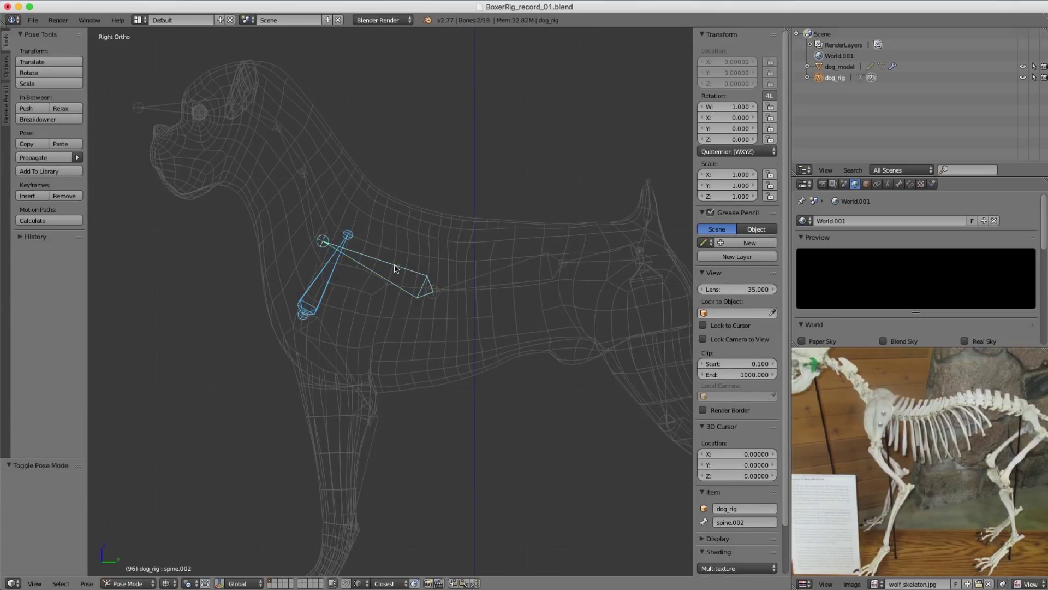
key(r)
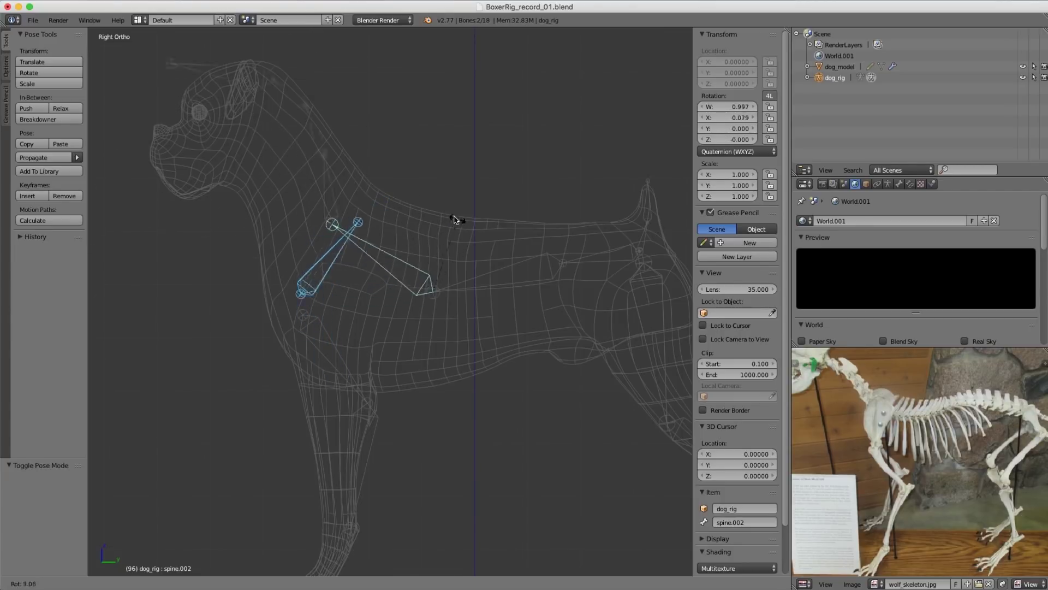
right_click(467, 225)
right_click(329, 324)
mouse_move(377, 287)
shift+middle_down()
mouse_move(393, 276)
mouse_move(362, 278)
shift+middle_up()
scroll(363, 277, up, 3)
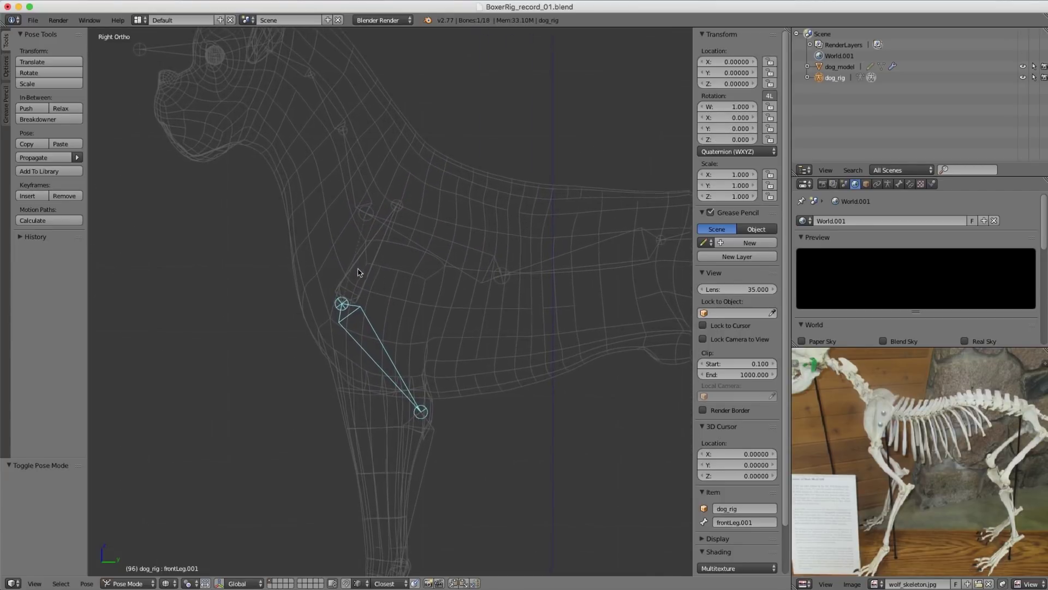
Step: Switch the direction of the shoulder bone frontLeg.000 in Edit Mode so that its head lies at the upper end
right_click(383, 233)
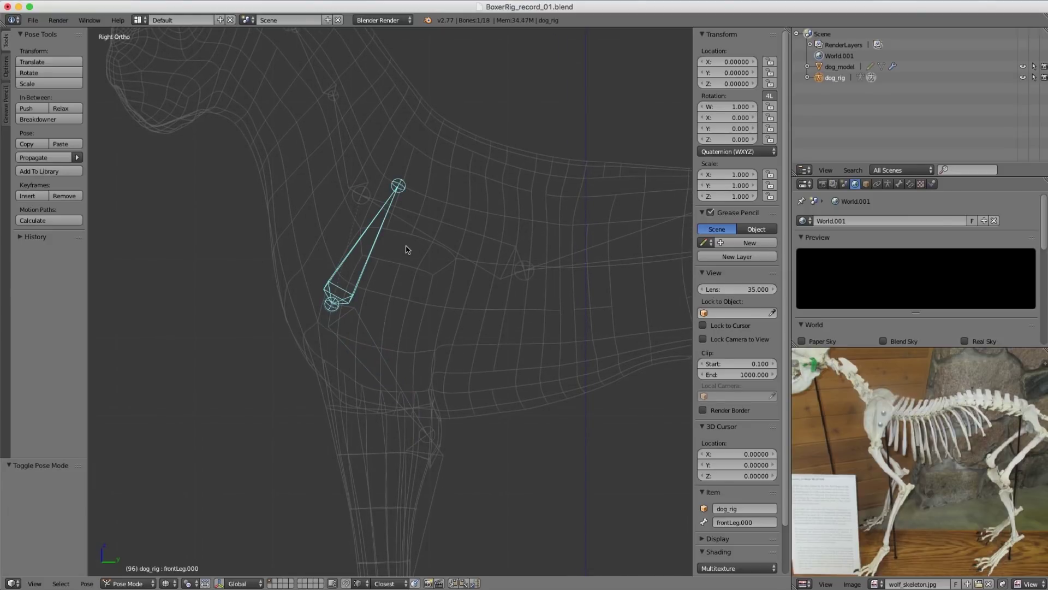
key(Tab)
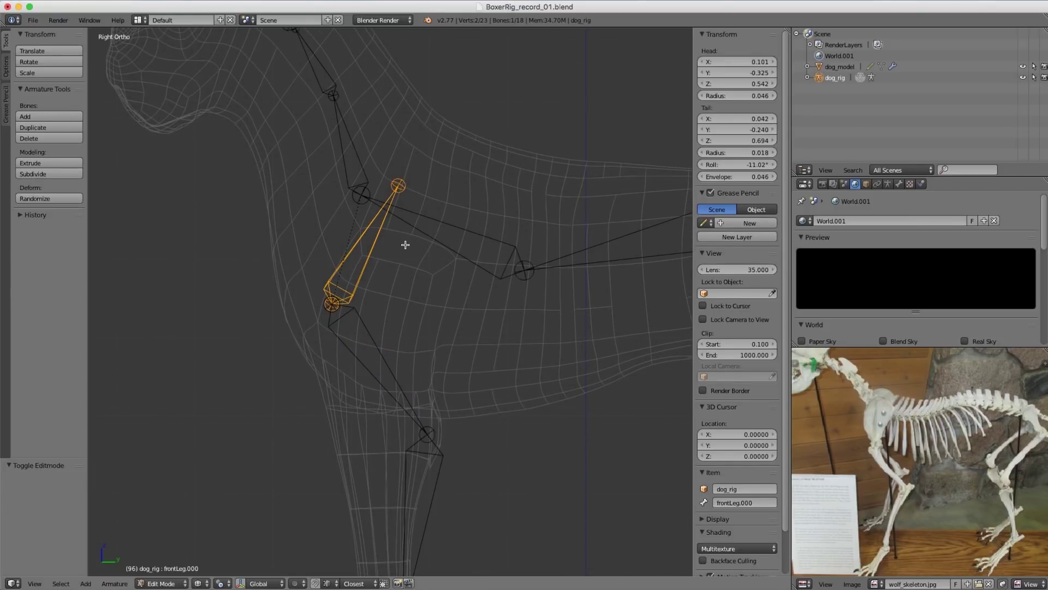
click(118, 584)
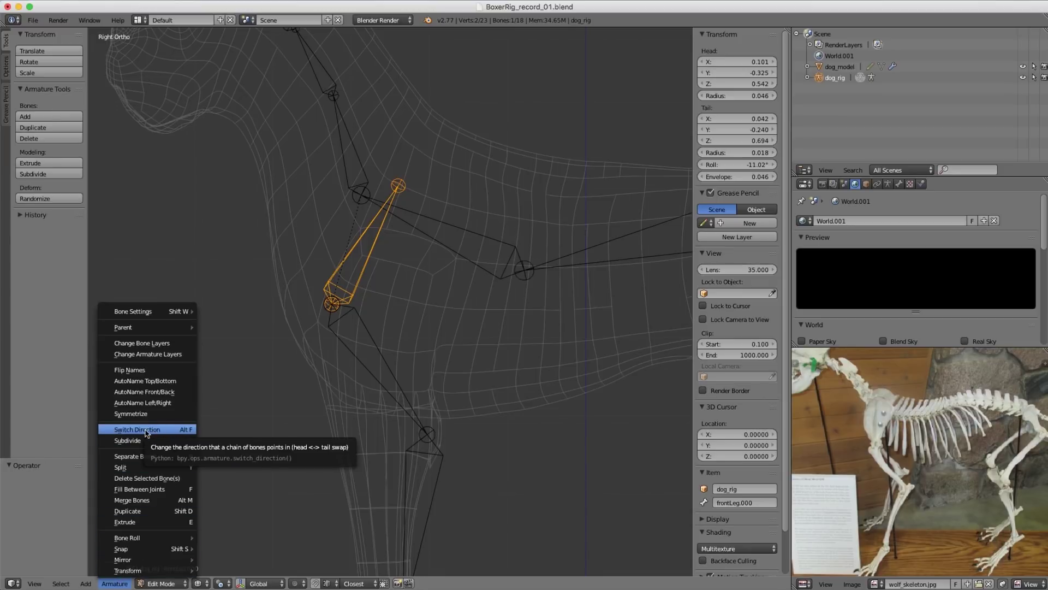
click(178, 430)
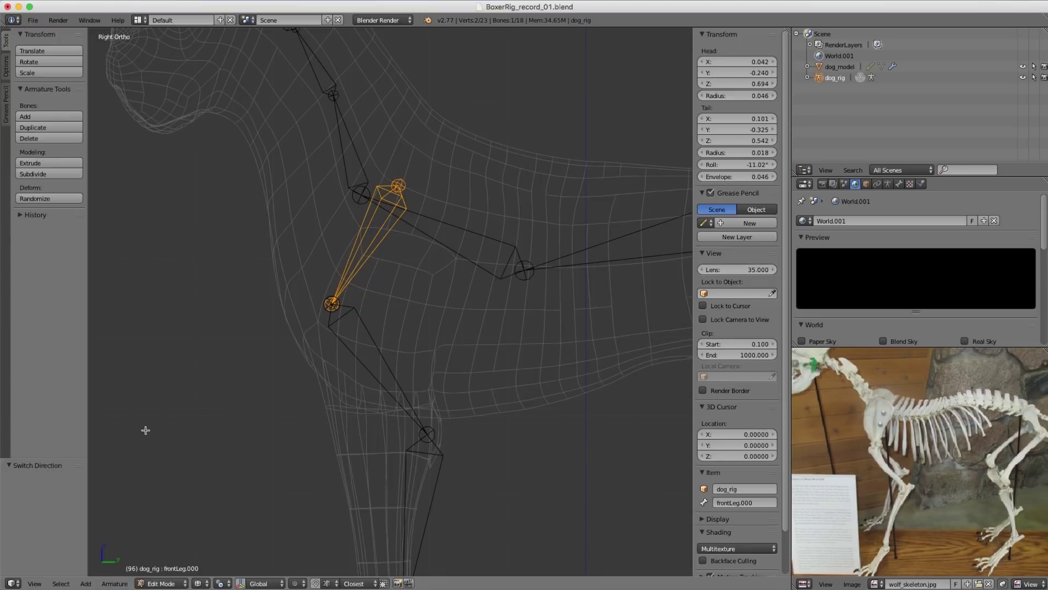
Step: Parent the upper front leg bone frontLeg.001 to the shoulder bone frontLeg.000 as Connected
right_click(349, 311)
shift+right_click(354, 258)
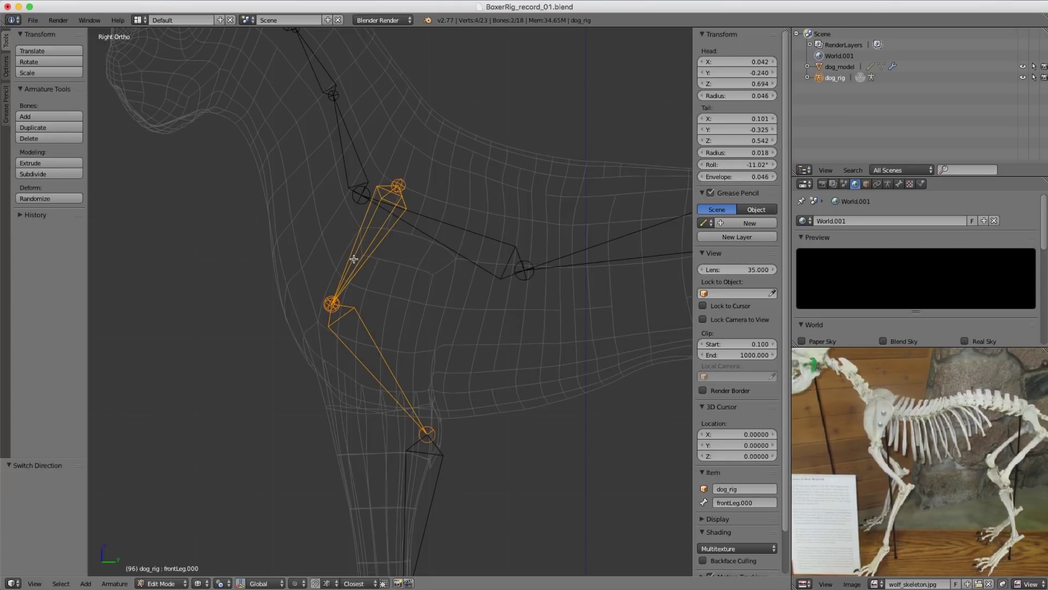
key(ctrl+p)
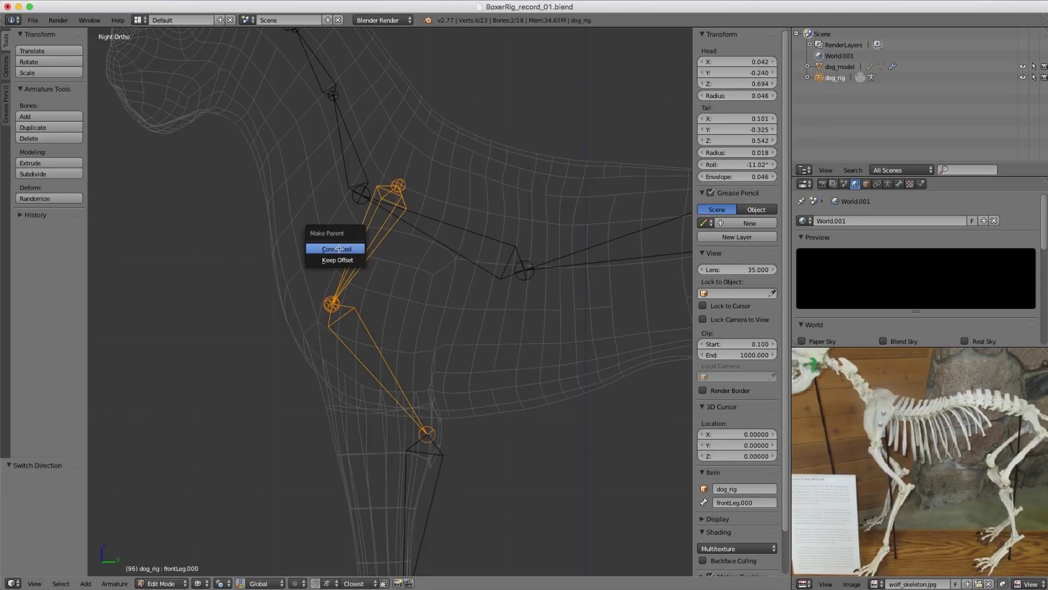
click(340, 249)
Step: Test-rotate spine.002 alone in Pose Mode to check the front leg's parenting, cancelling the rotation
key(ctrl+Tab)
right_click(479, 234)
scroll(490, 261, down, 2)
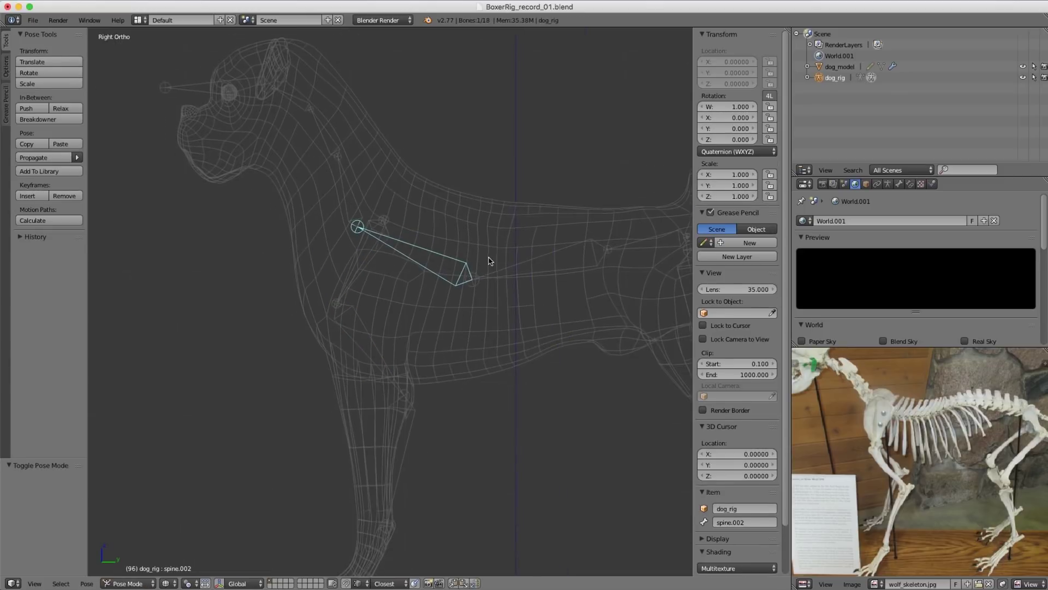
key(r)
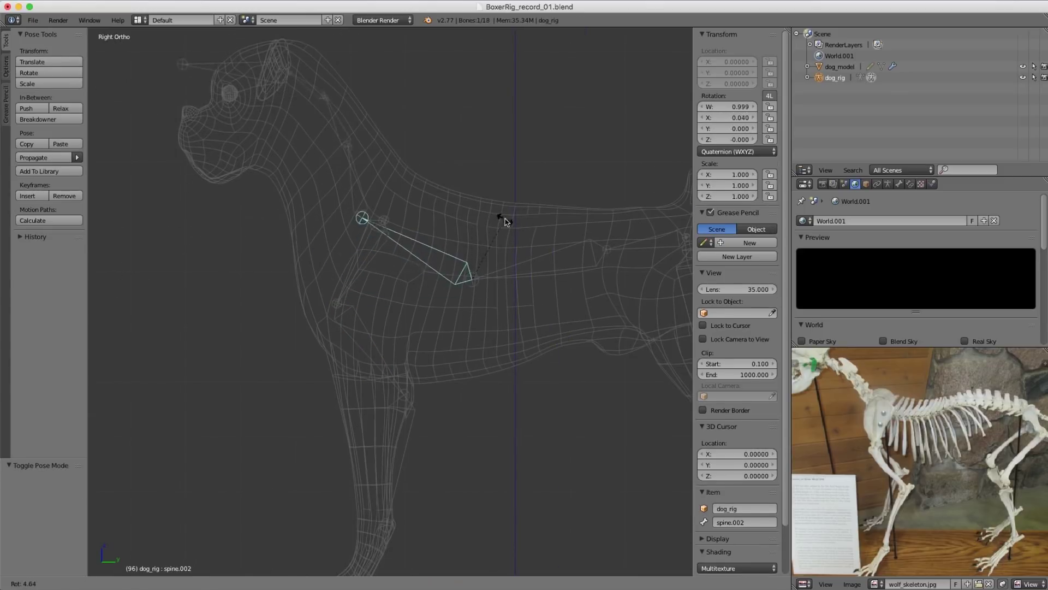
key(Escape)
Step: Parent the shoulder bone frontLeg.000 to the chest bone spine.002 in Edit Mode with Keep Offset
right_click(373, 251)
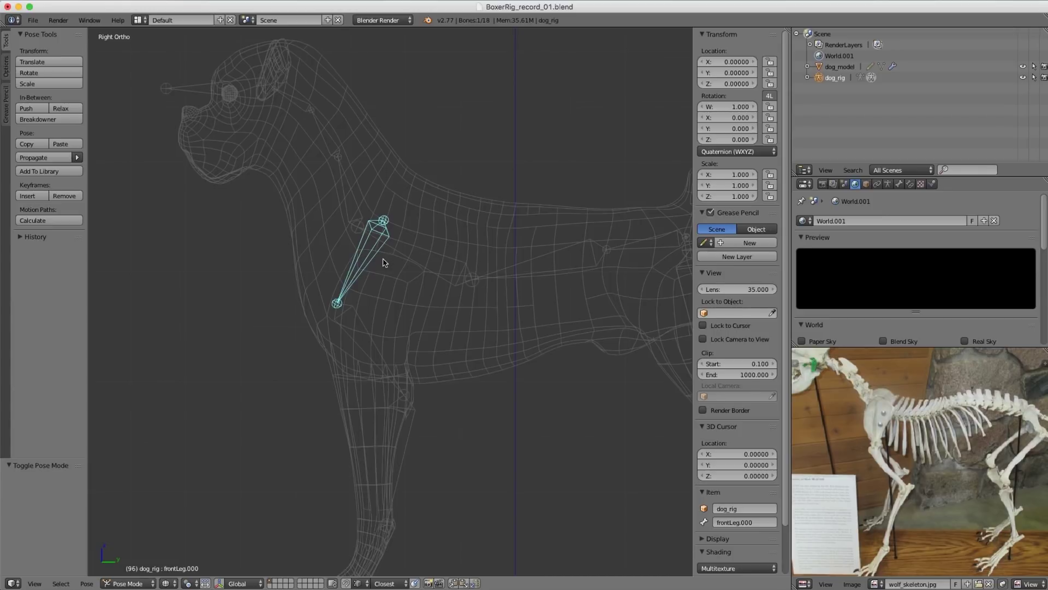
key(Tab)
shift+right_click(420, 248)
key(ctrl+p)
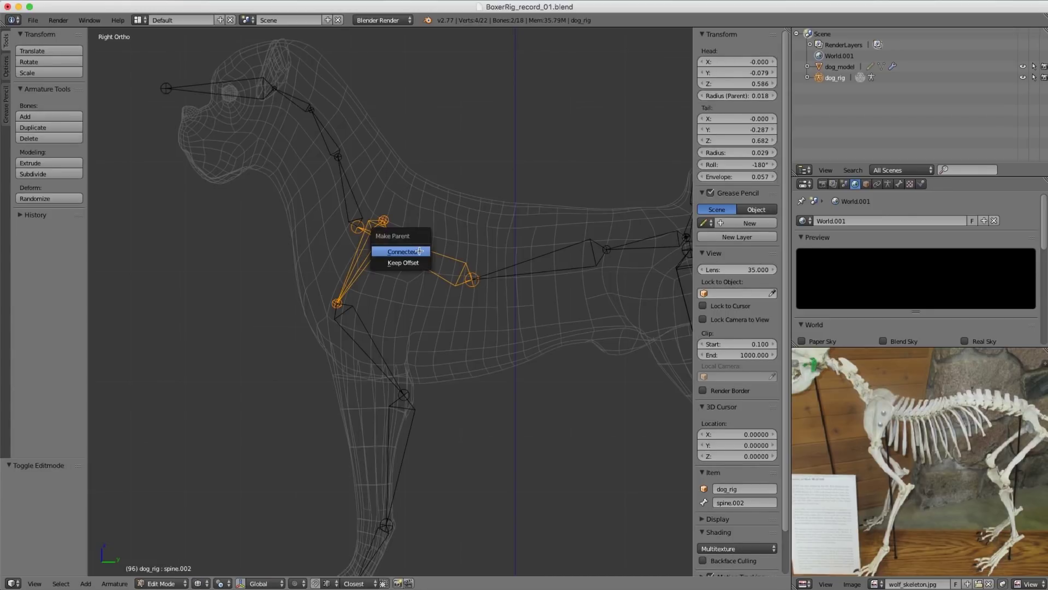
click(407, 263)
Step: Test-rotate spine.002 in Pose Mode to check that the shoulder and front leg follow it, and cancel the rotation
key(Tab)
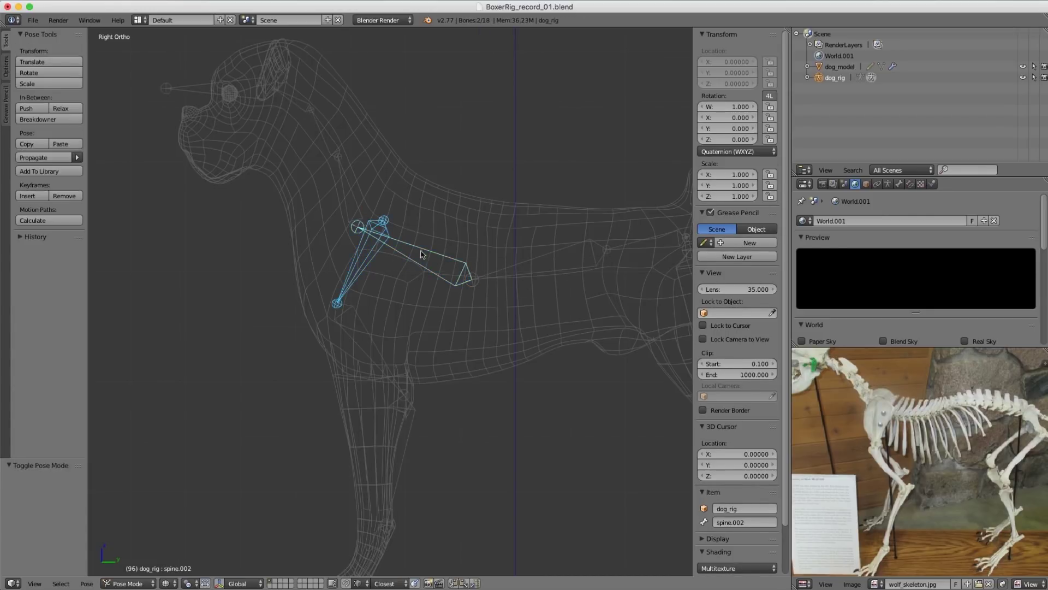
key(ctrl+Tab)
key(ctrl+Tab)
key(r)
key(Escape)
Step: Test-move the pelvis bone spine.000 in Pose Mode to check which hindquarter bones follow it, and cancel the move
shift+middle_drag(516, 262, 371, 218)
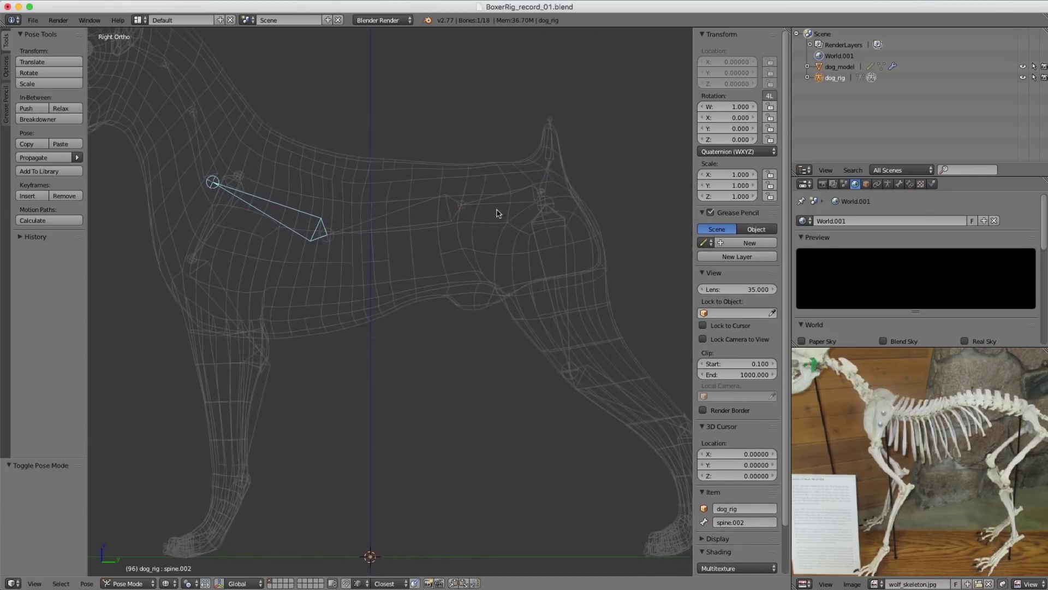
right_click(516, 202)
key(g)
key(Escape)
Step: Parent the tail bone tail.000 and the upper back leg bone backLeg.000 to spine.000 with Keep Offset
scroll(508, 205, up, 4)
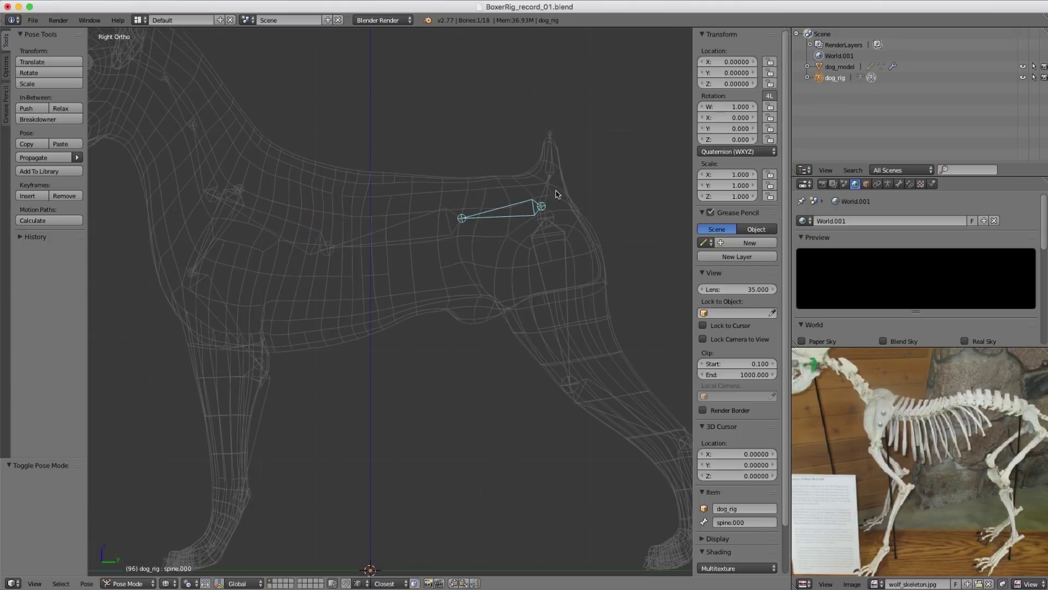
right_click(499, 202)
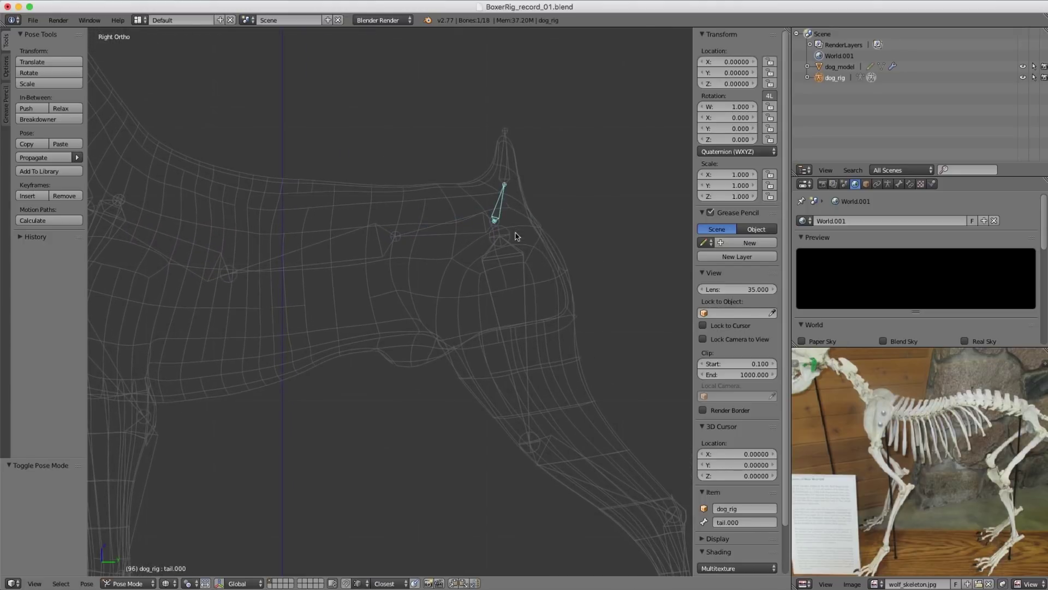
shift+right_click(516, 263)
key(Tab)
shift+right_click(471, 232)
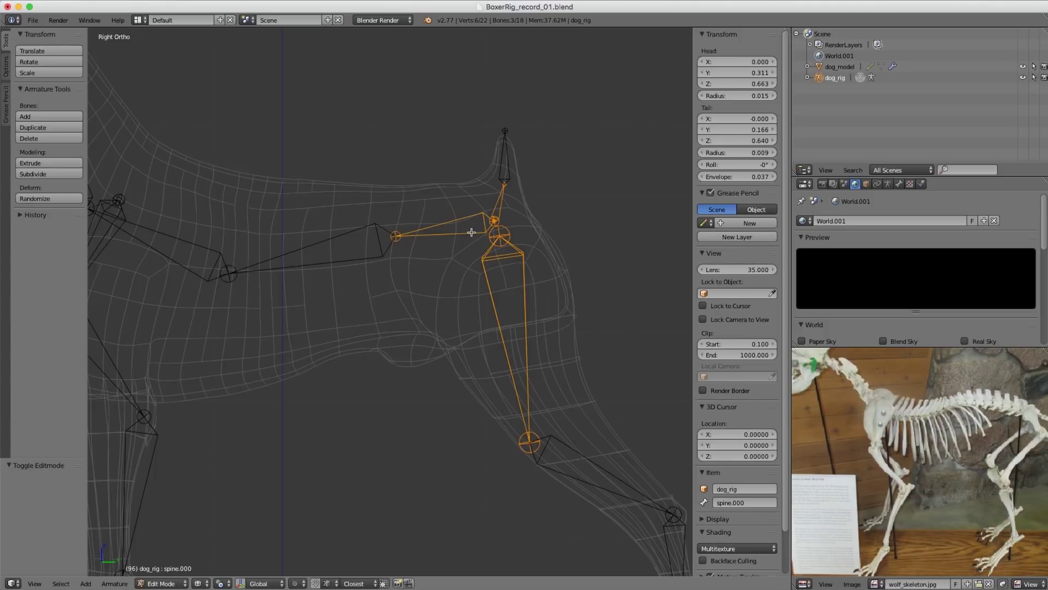
key(ctrl+p)
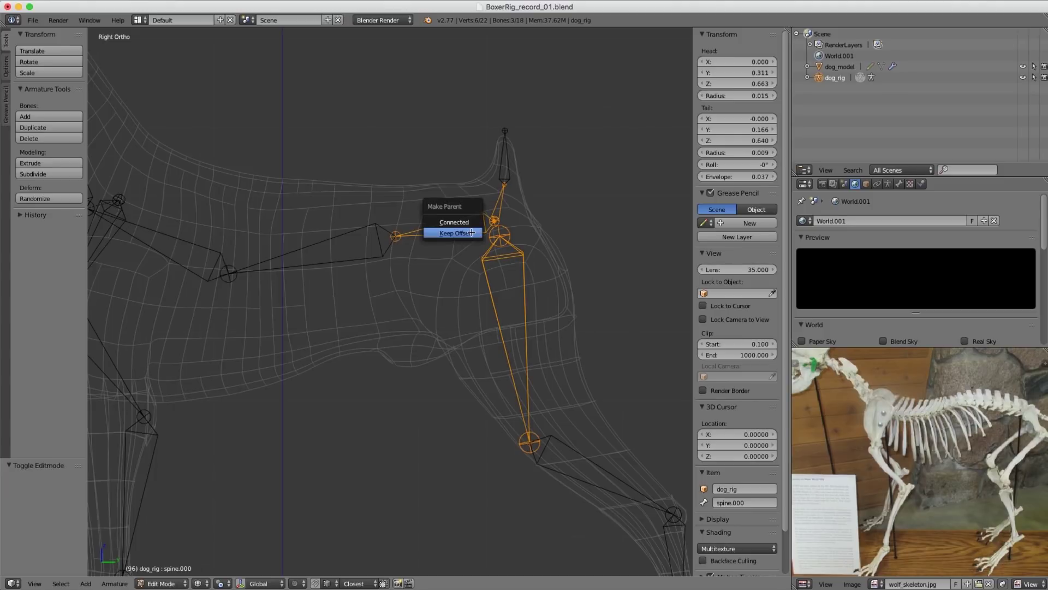
click(468, 233)
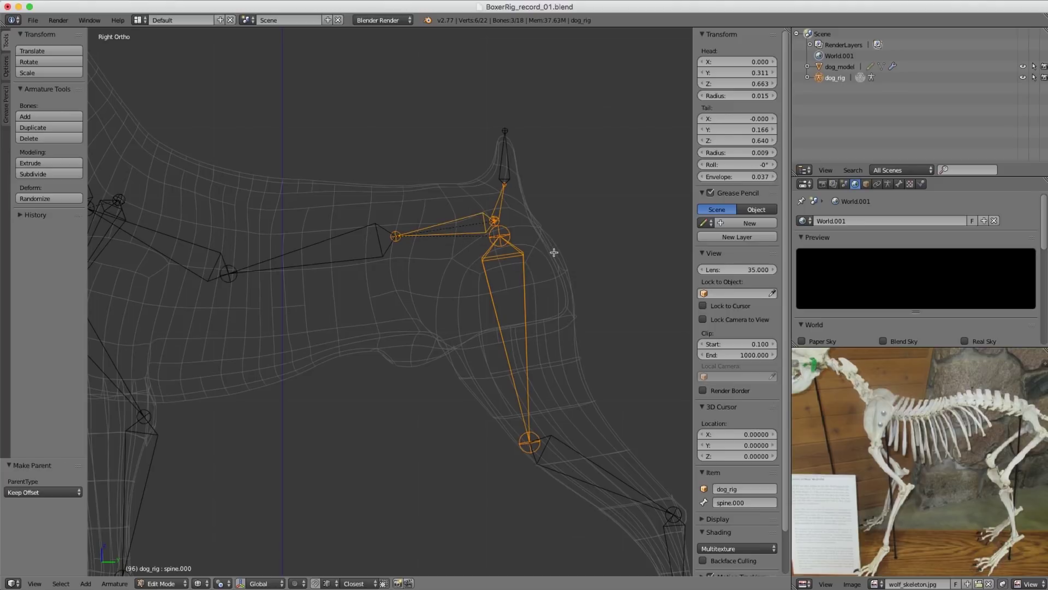
Step: Check the pelvis bone spine.000 in Pose Mode with the tail and back leg parented to it
scroll(553, 250, down, 4)
key(Tab)
right_click(425, 256)
shift+middle_drag(439, 245, 470, 221)
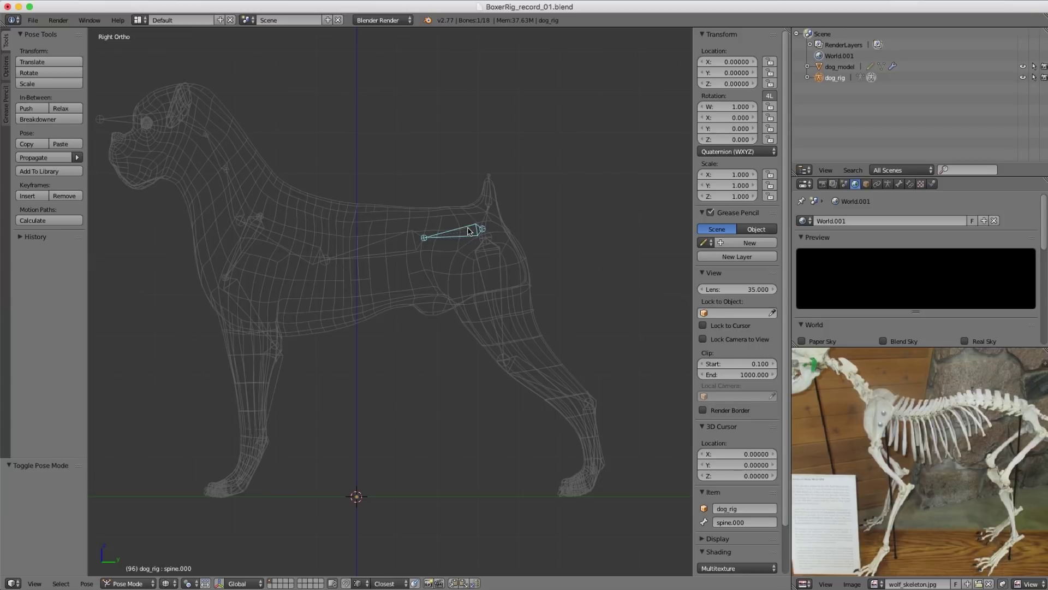
Step: Examine the back leg bones in Pose Mode and the layout of the whole skeleton in Edit Mode
shift+middle_drag(482, 297, 432, 297)
ctrl+middle_drag(477, 310, 396, 208)
ctrl+middle_drag(470, 257, 459, 322)
right_click(356, 154)
right_click(357, 160)
shift+middle_drag(483, 359, 457, 296)
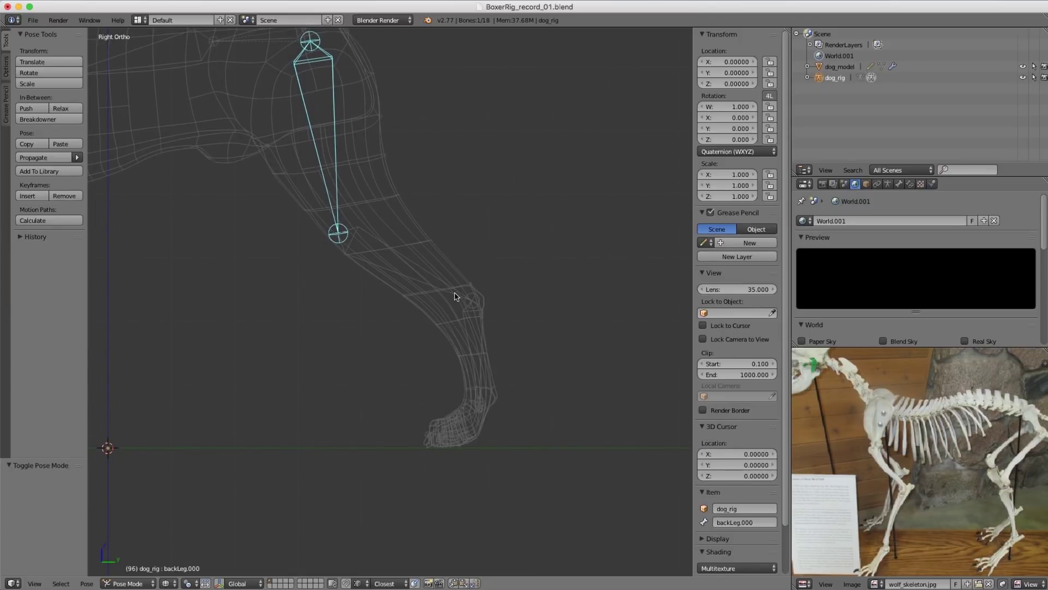
mouse_move(452, 294)
shift+middle_down()
mouse_move(452, 277)
mouse_move(466, 280)
mouse_move(459, 302)
shift+middle_up()
right_click(484, 367)
shift+middle_drag(516, 394, 532, 376)
key(Tab)
ctrl+middle_drag(532, 377, 486, 316)
shift+middle_drag(275, 256, 513, 319)
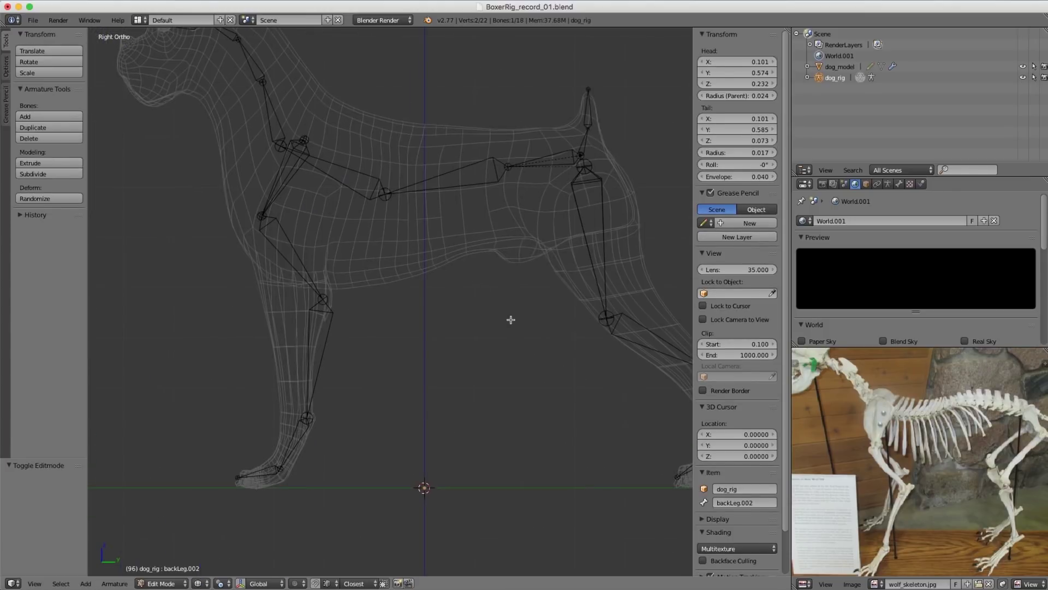
shift+middle_drag(406, 212, 434, 291)
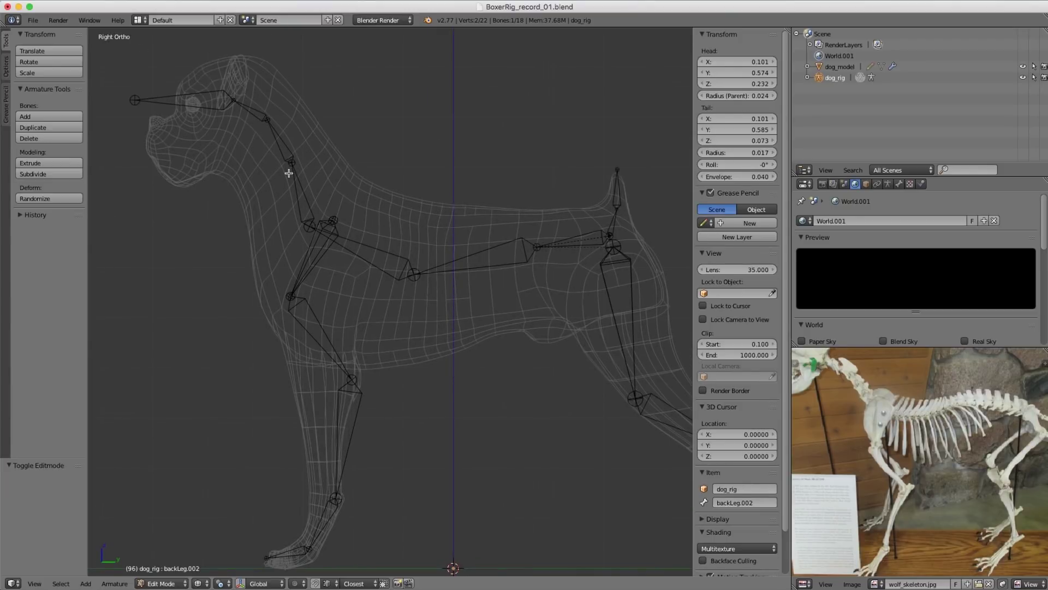
scroll(289, 173, down, 2)
scroll(295, 180, up, 1)
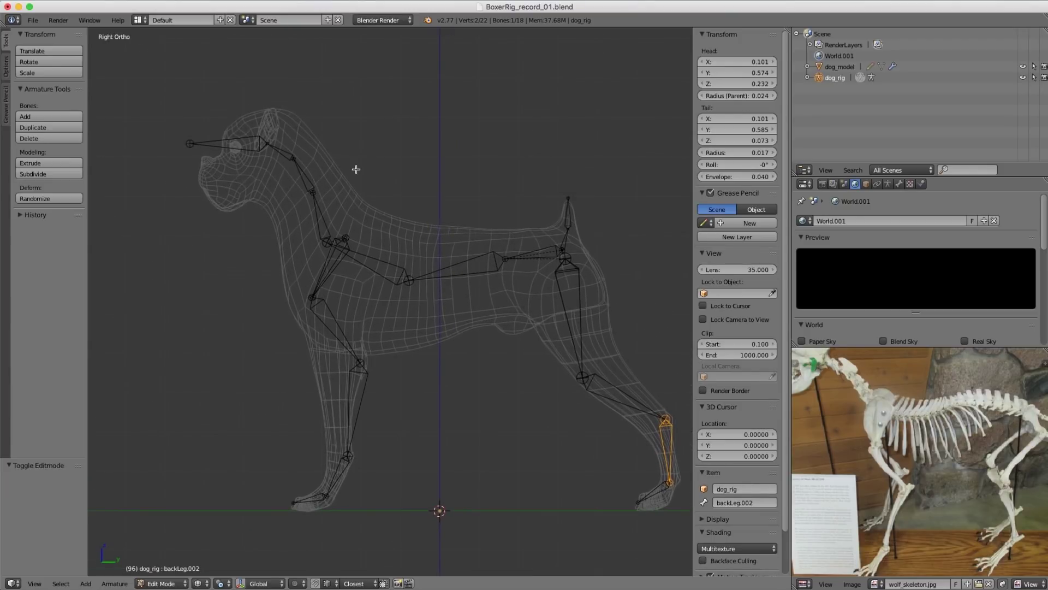
Step: Extrude a bone about 0.136 units forward along the Y axis from the lower end of backLeg.002 at the hind paw
shift+middle_drag(437, 204, 381, 211)
ctrl+middle_drag(380, 211, 385, 224)
right_click(473, 439)
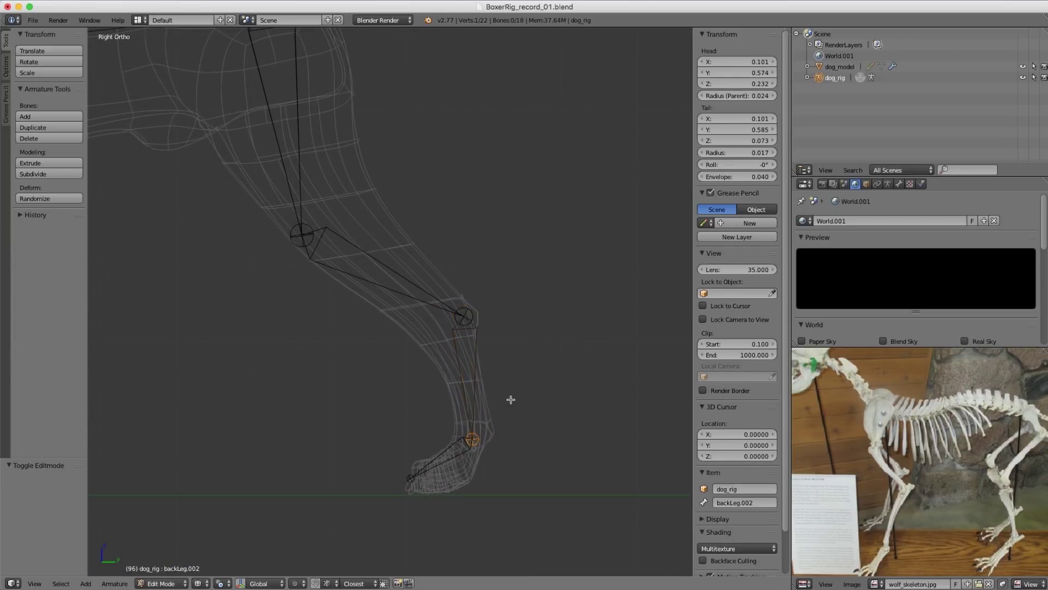
key(e)
key(y)
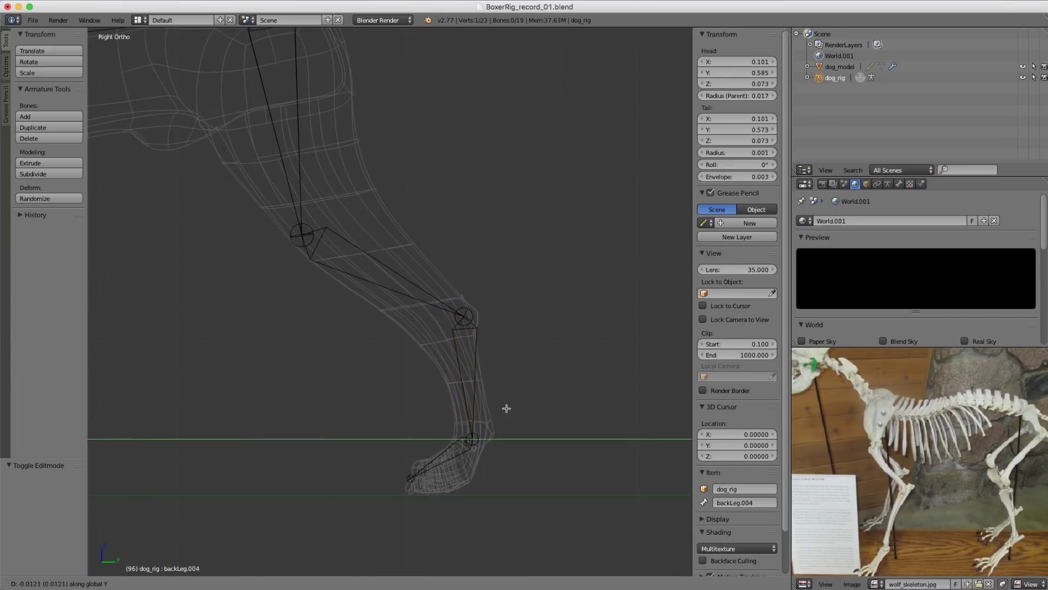
click(413, 401)
Step: Rename the extruded hind paw bone as backLeg_IKtarget
right_click(429, 440)
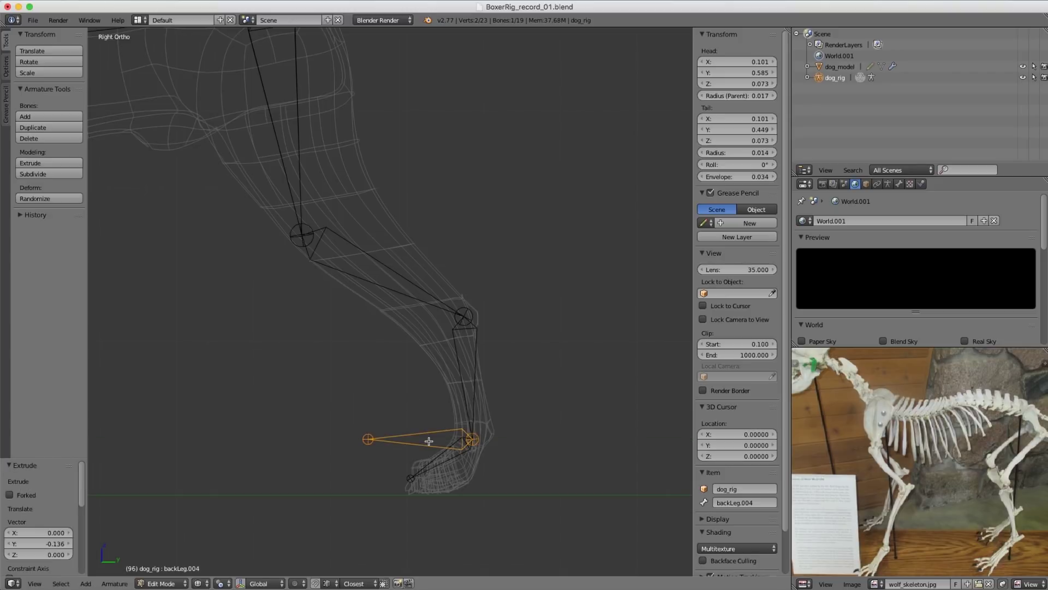
scroll(771, 407, down, 2)
click(739, 456)
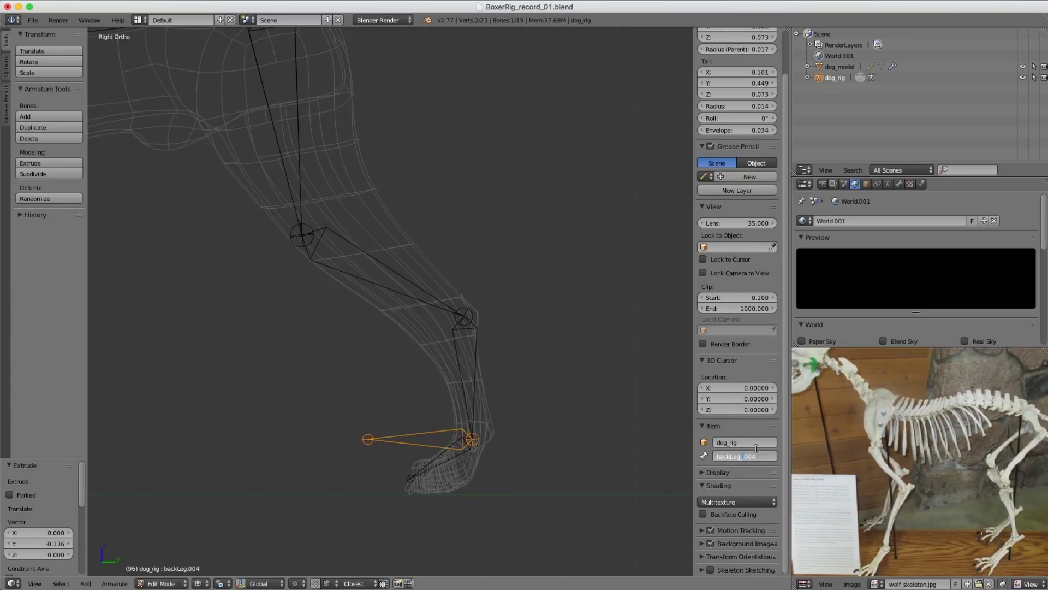
text(_IKtarget)
key(Return)
key(BackSpace)
key(BackSpace)
key(BackSpace)
key(BackSpace)
key(Return)
Step: Detach backLeg_IKtarget from the lower back leg bone, test-move it in Pose Mode, and cancel the move
shift+middle_drag(422, 370, 431, 354)
key(alt+p)
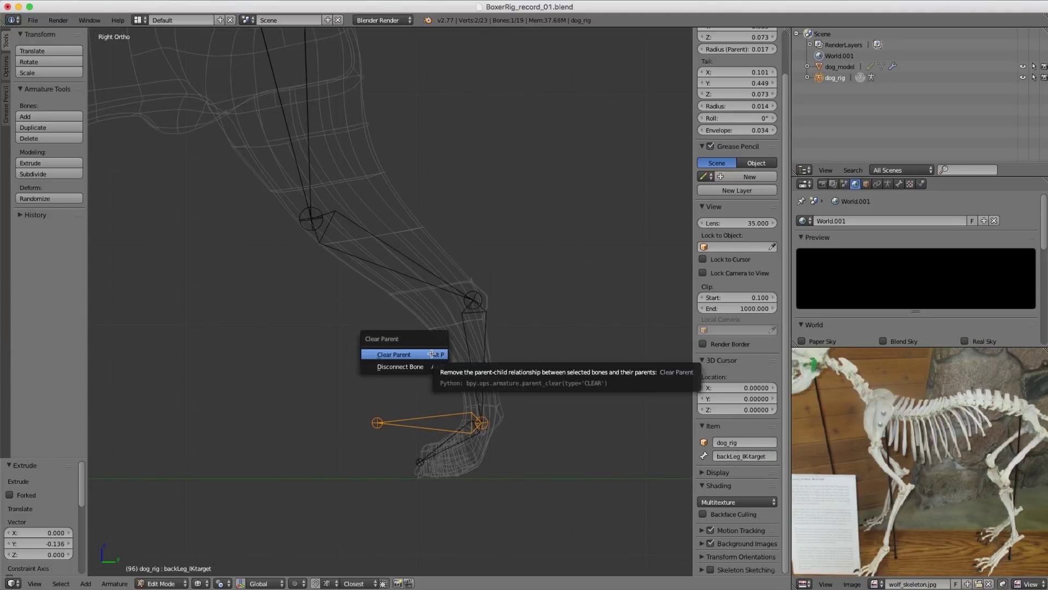
click(414, 368)
key(ctrl+Tab)
key(g)
key(Escape)
Step: Parent the hind paw bone backLeg.003 to backLeg_IKtarget in Edit Mode with Keep Offset
key(Tab)
right_click(420, 430)
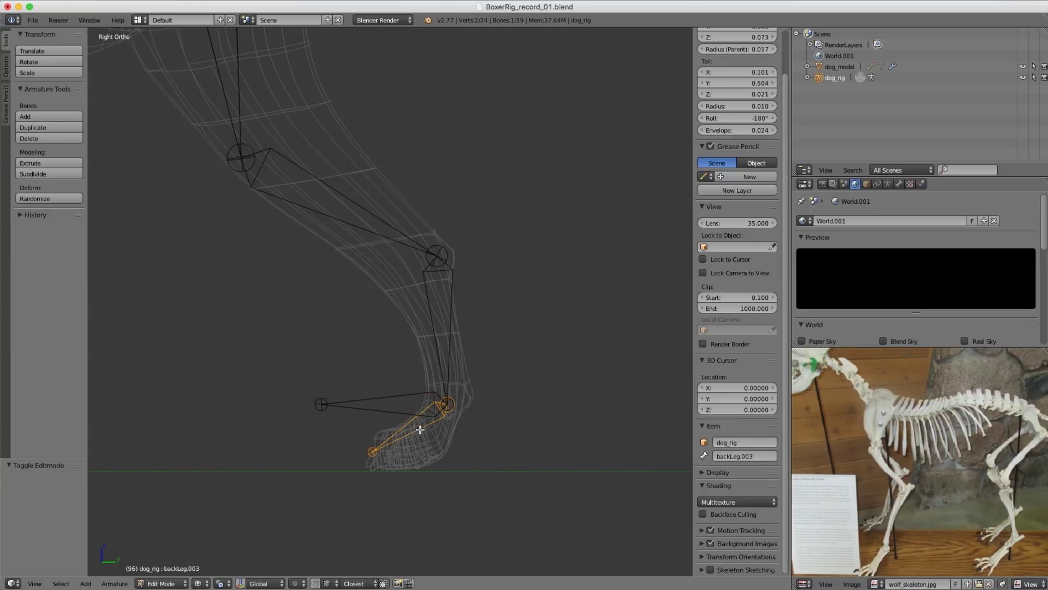
shift+right_click(402, 397)
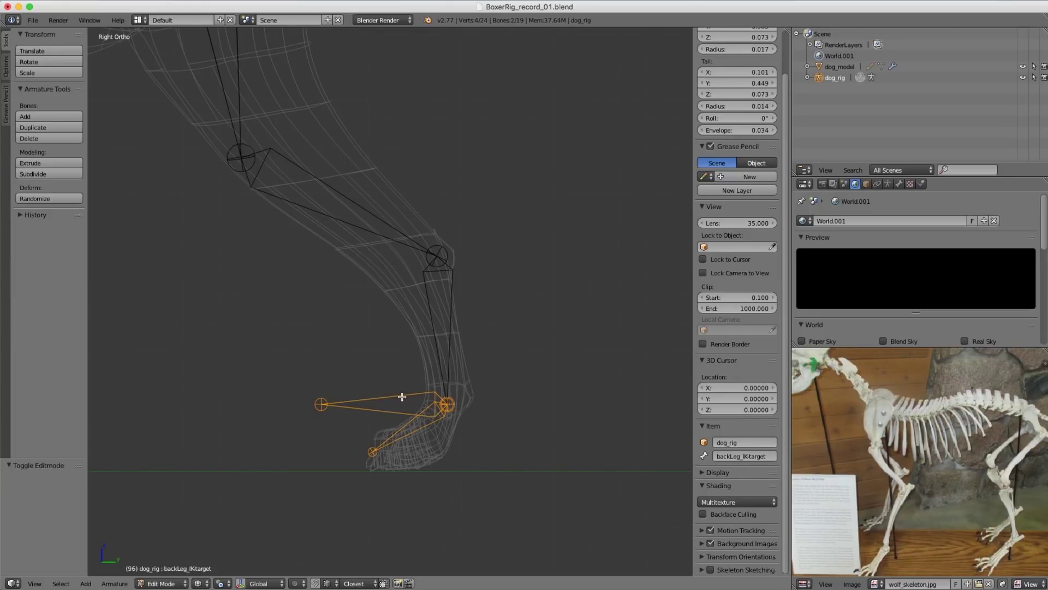
key(ctrl+p)
click(402, 397)
Step: Add an Inverse Kinematics bone constraint to the lower back leg bone backLeg.002 in Pose Mode
scroll(398, 377, down, 1)
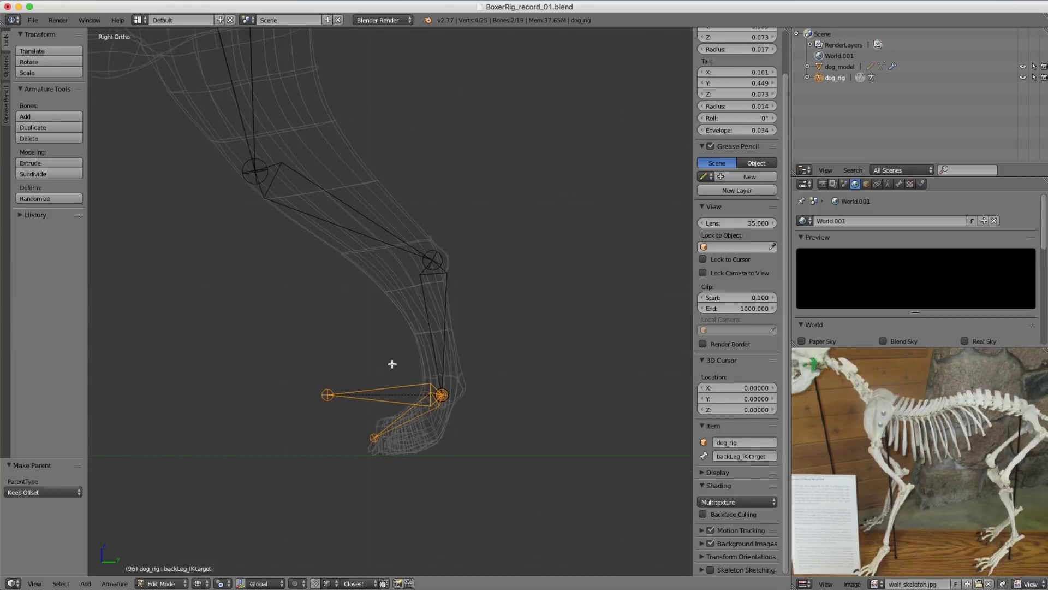
right_click(424, 320)
key(ctrl+Tab)
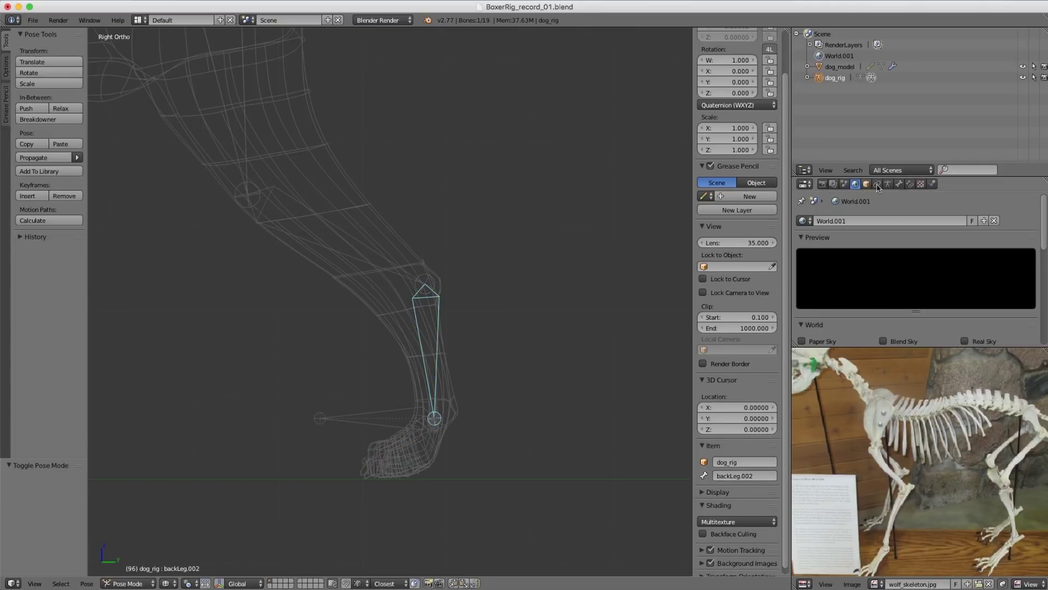
click(914, 185)
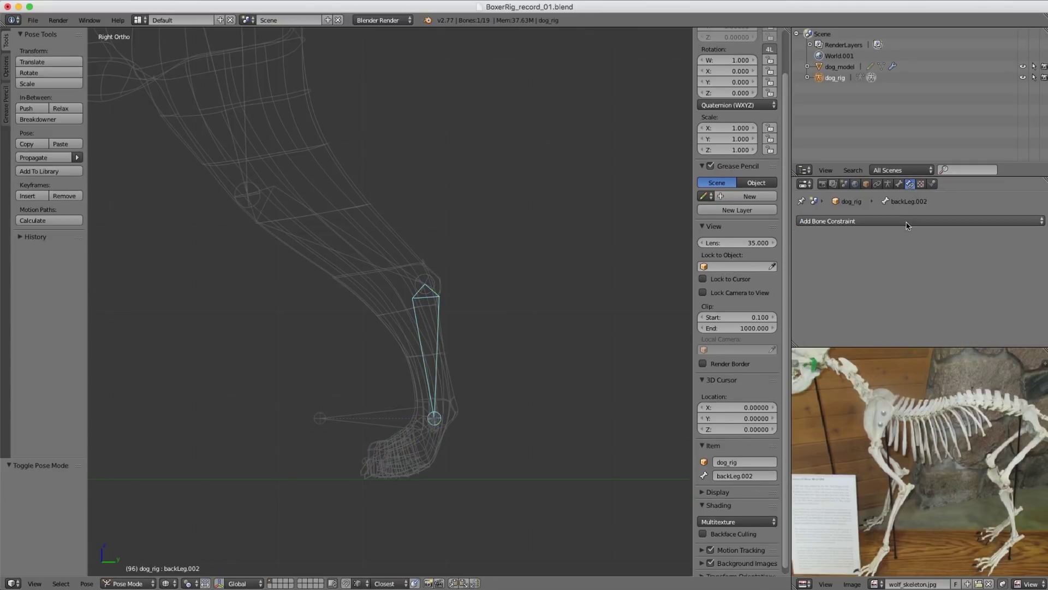
click(875, 222)
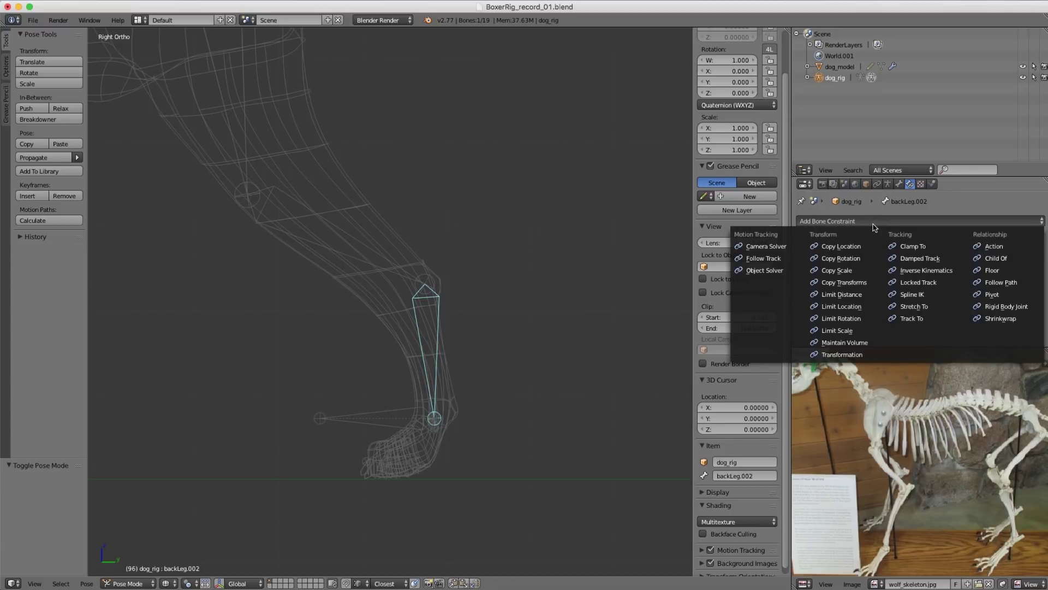
click(920, 270)
Step: Set the IK constraint's target to dog_rig, its bone to backLeg_IKtarget, and its chain length to 3
click(912, 262)
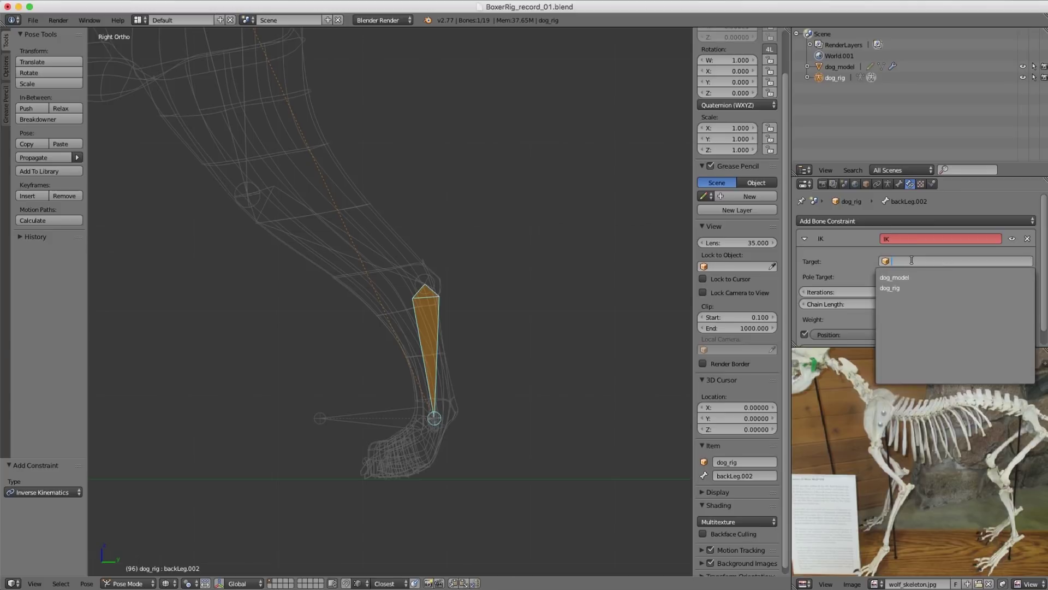
click(1031, 253)
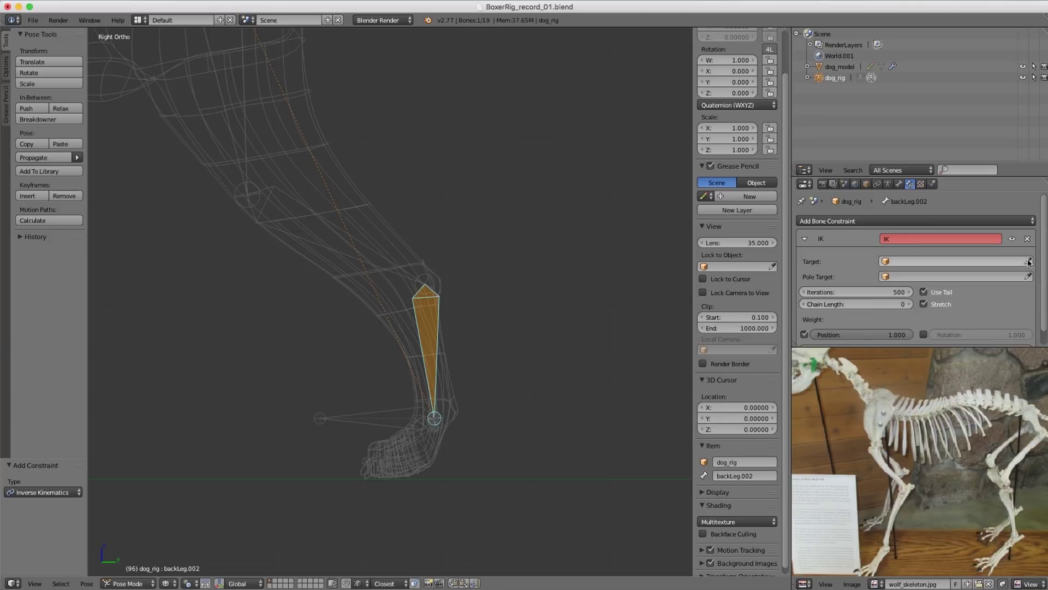
click(346, 415)
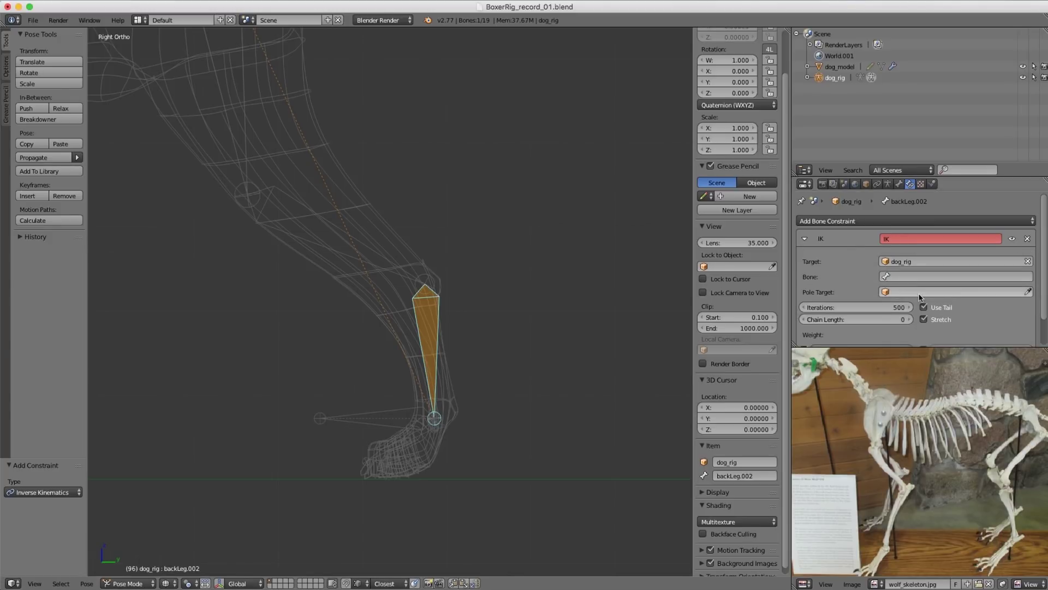
click(913, 276)
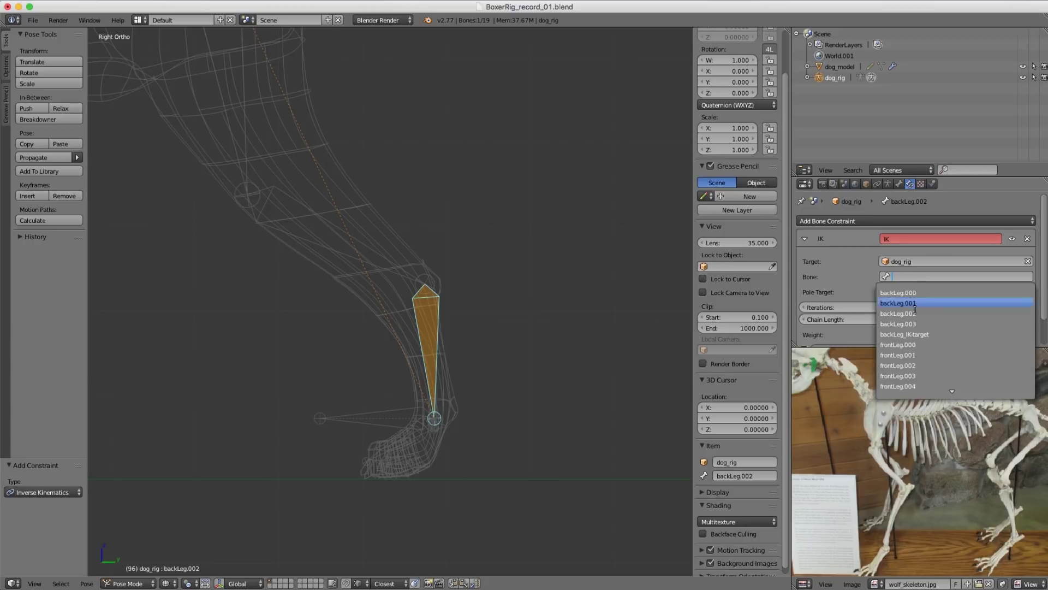
click(914, 334)
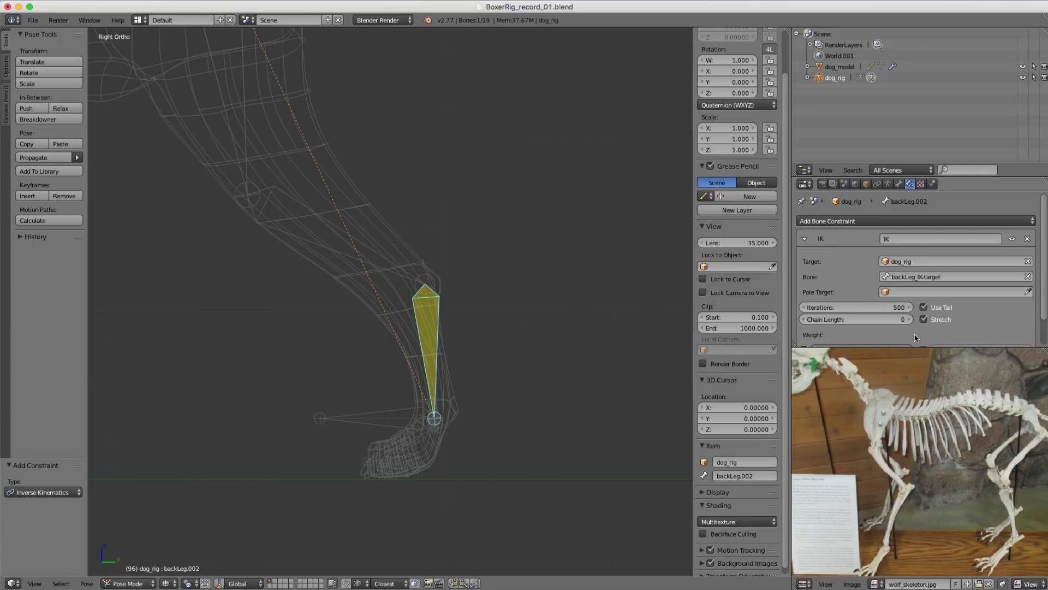
ctrl+middle_drag(375, 307, 377, 270)
shift+middle_drag(377, 270, 440, 311)
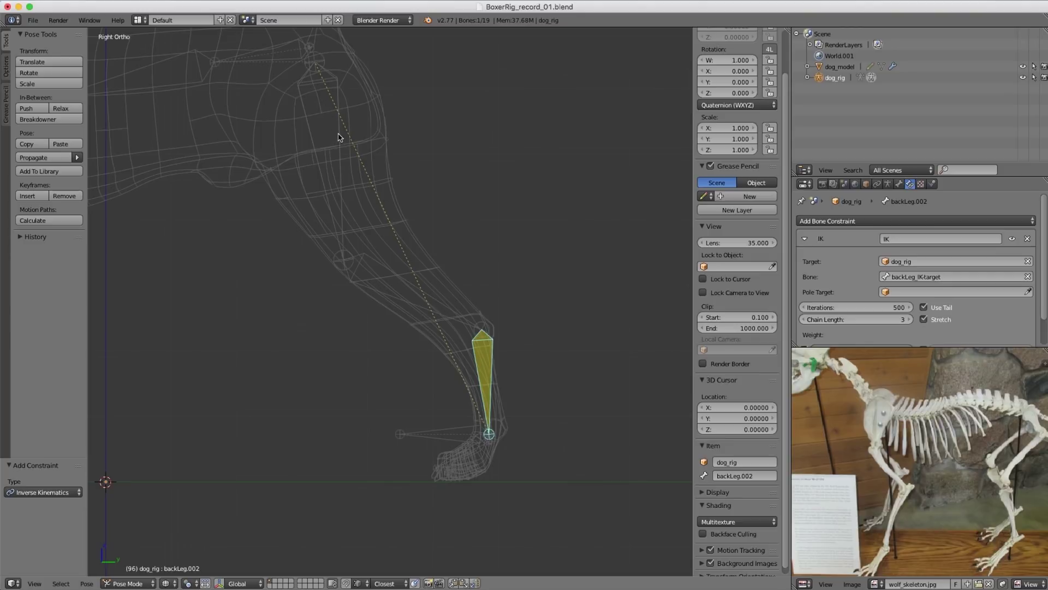
scroll(449, 220, down, 1)
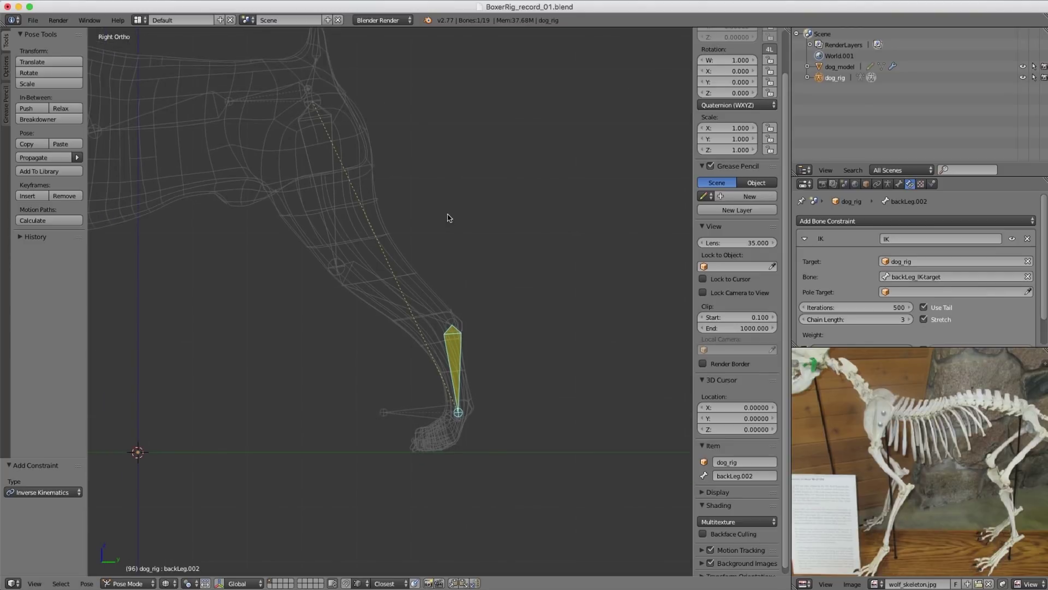
Step: Test-move backLeg_IKtarget in Pose Mode to check how the back leg bends, and return to Edit Mode
right_click(424, 412)
key(g)
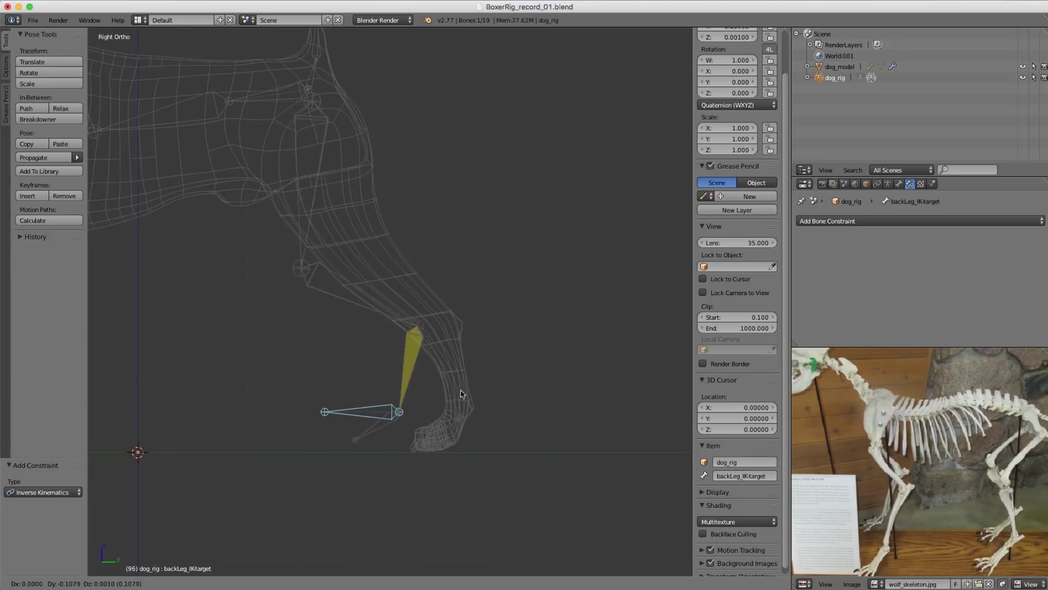
click(498, 395)
shift+middle_drag(381, 273, 422, 319)
ctrl+middle_drag(422, 319, 404, 315)
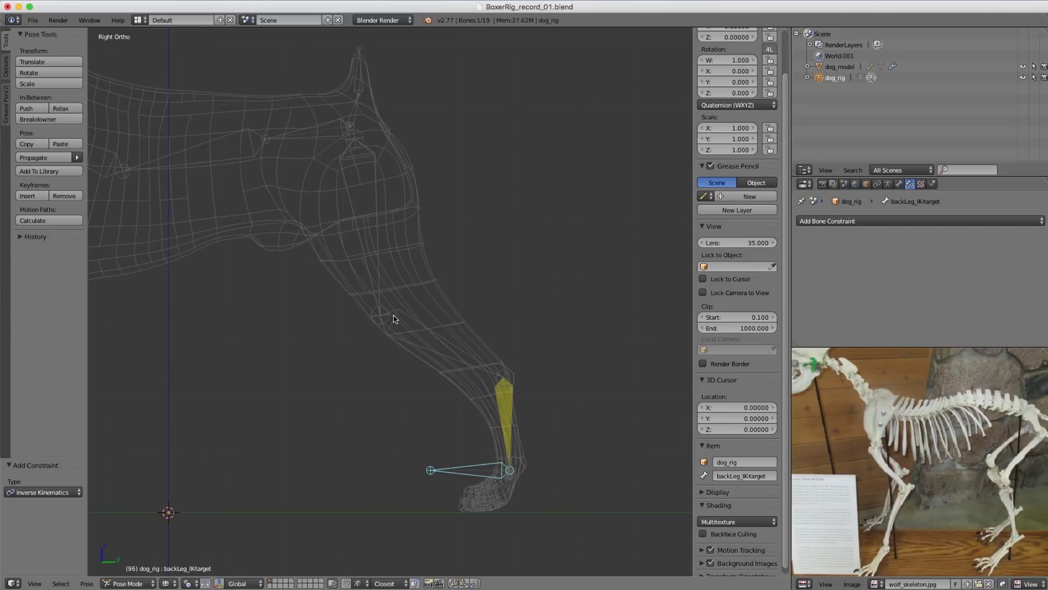
key(Tab)
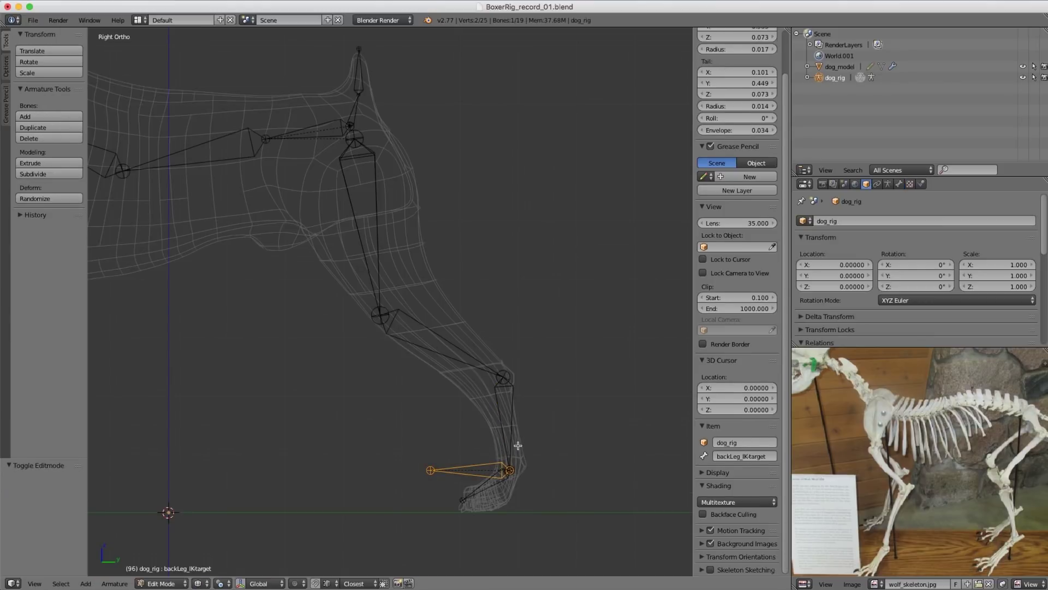
Step: Duplicate backLeg_IKtarget in Edit Mode, place the copy in front of the back knee, and scale it down
key(g)
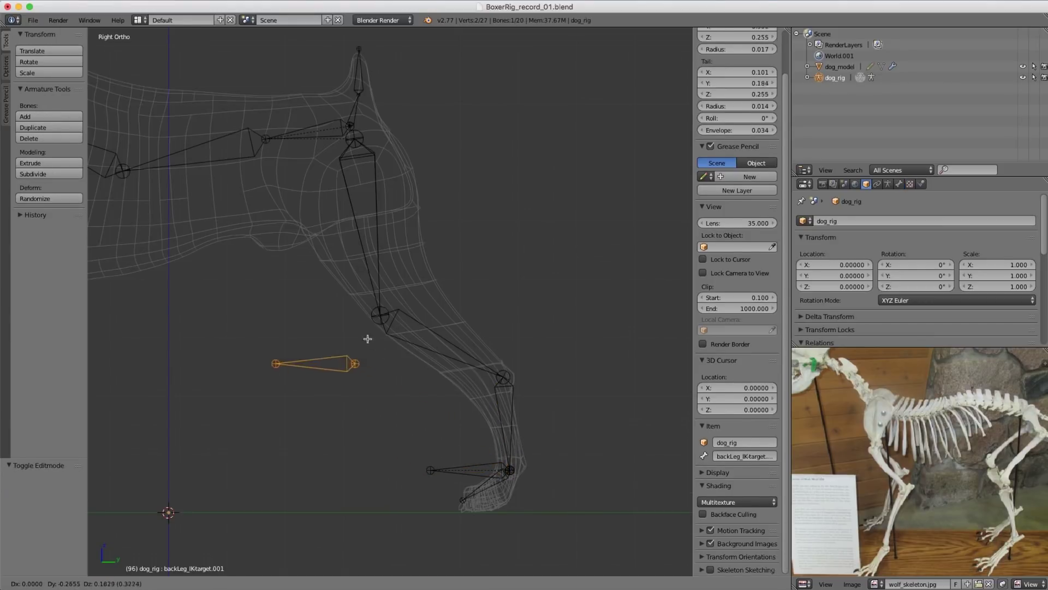
click(306, 310)
key(s)
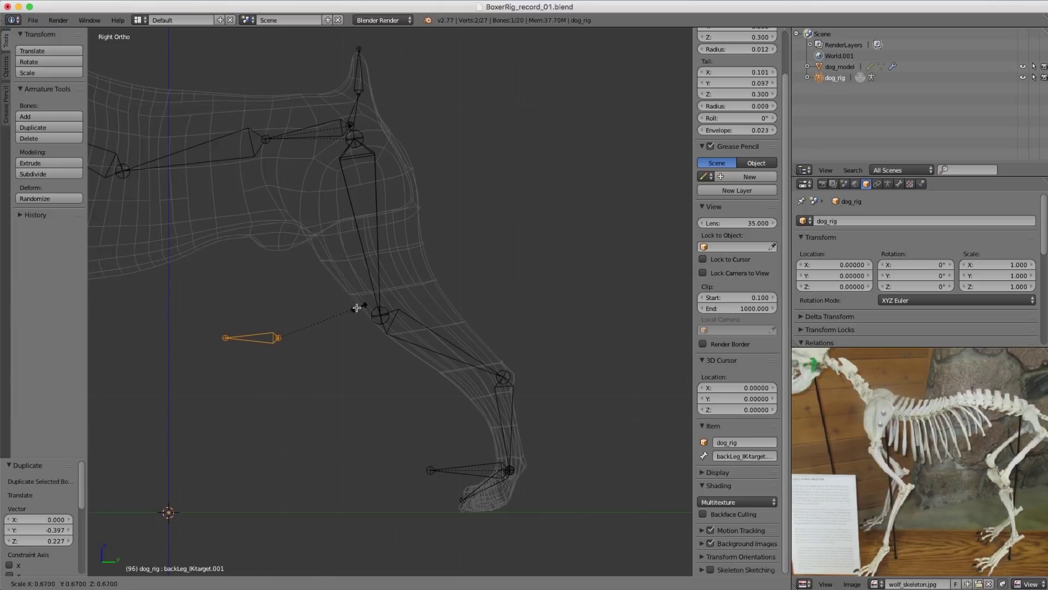
click(342, 313)
key(g)
click(345, 313)
Step: Rename the duplicated bone as backLeg_IKpole
click(754, 456)
drag(743, 456, 758, 456)
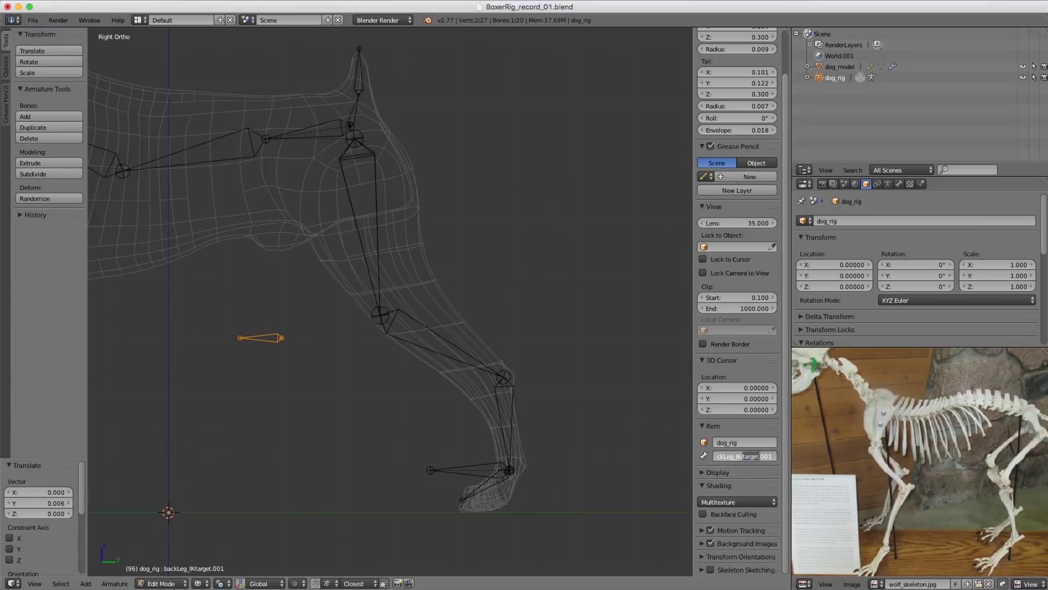
text(po)
key(Return)
Step: Parent backLeg_IKpole to backLeg_IKtarget with Keep Offset
scroll(260, 293, down, 2)
shift+right_click(463, 448)
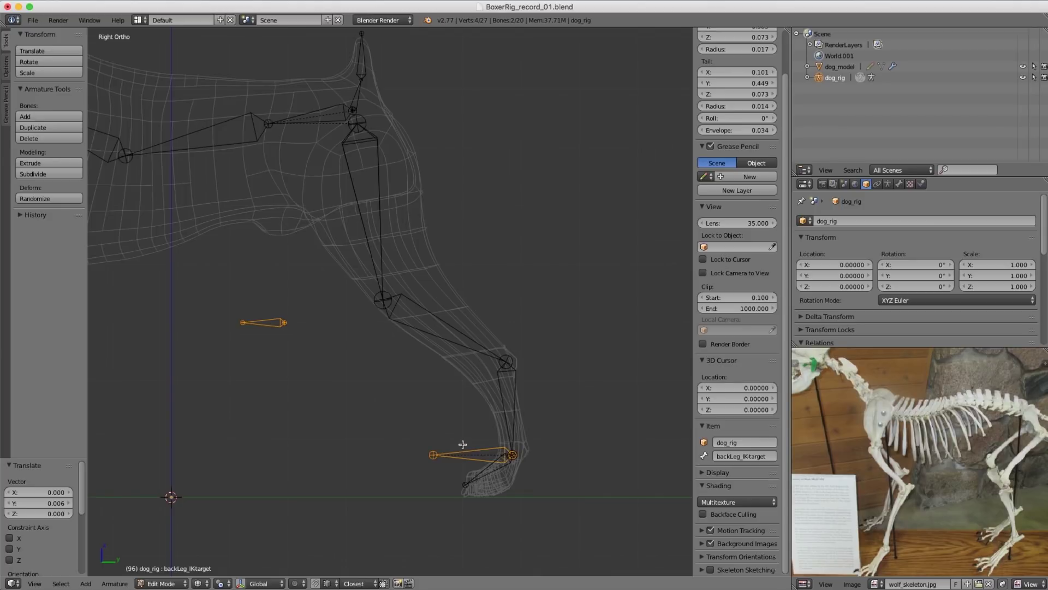
key(ctrl+p)
click(456, 446)
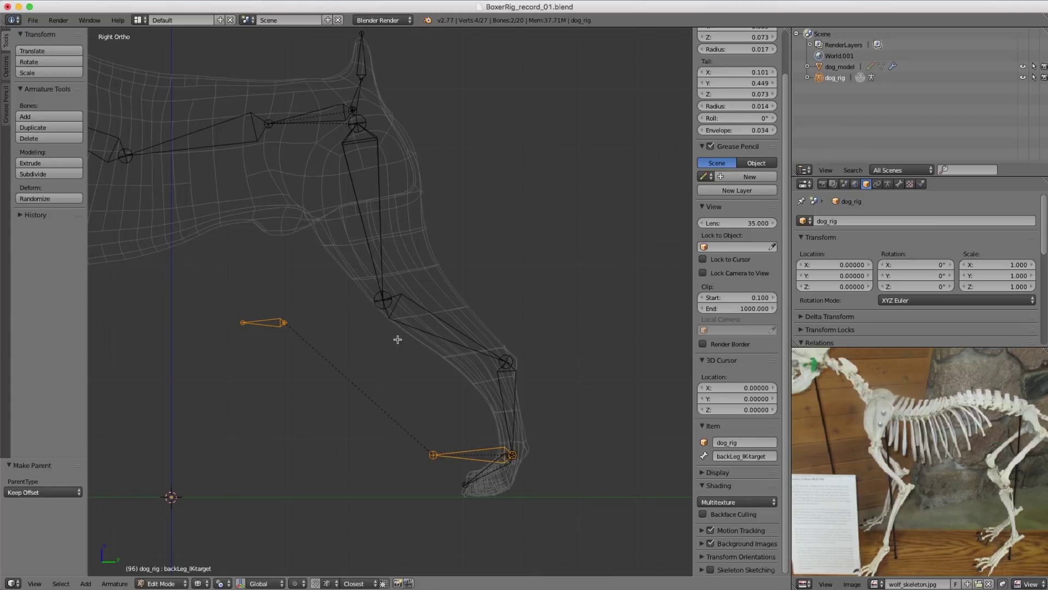
Step: In Pose Mode, set the pole target of backLeg.002's IK constraint to dog_rig and its bone to backLeg_IKpole
key(ctrl+Tab)
right_click(510, 391)
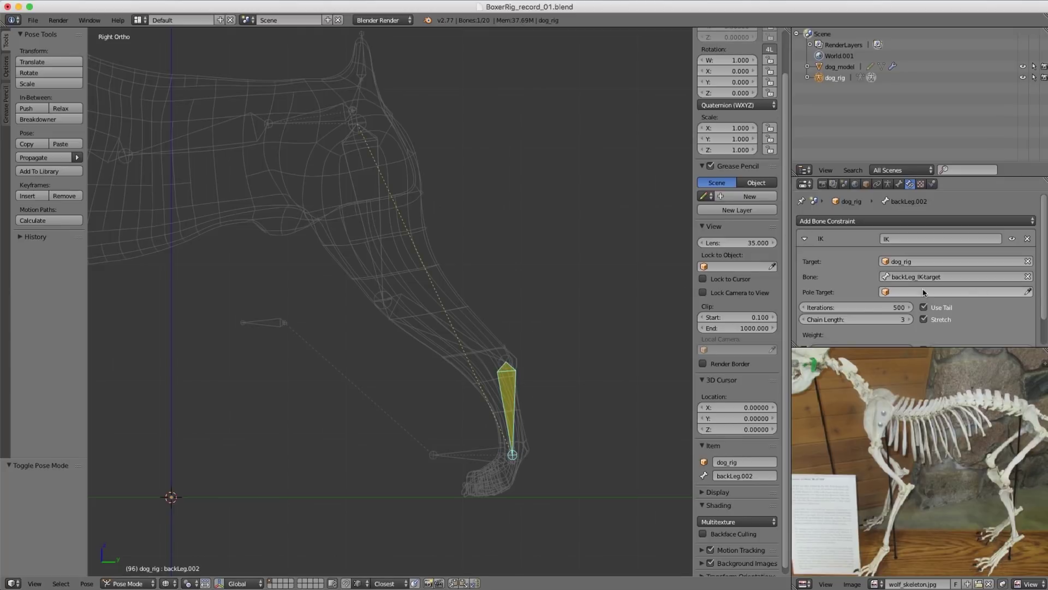
click(284, 323)
click(932, 308)
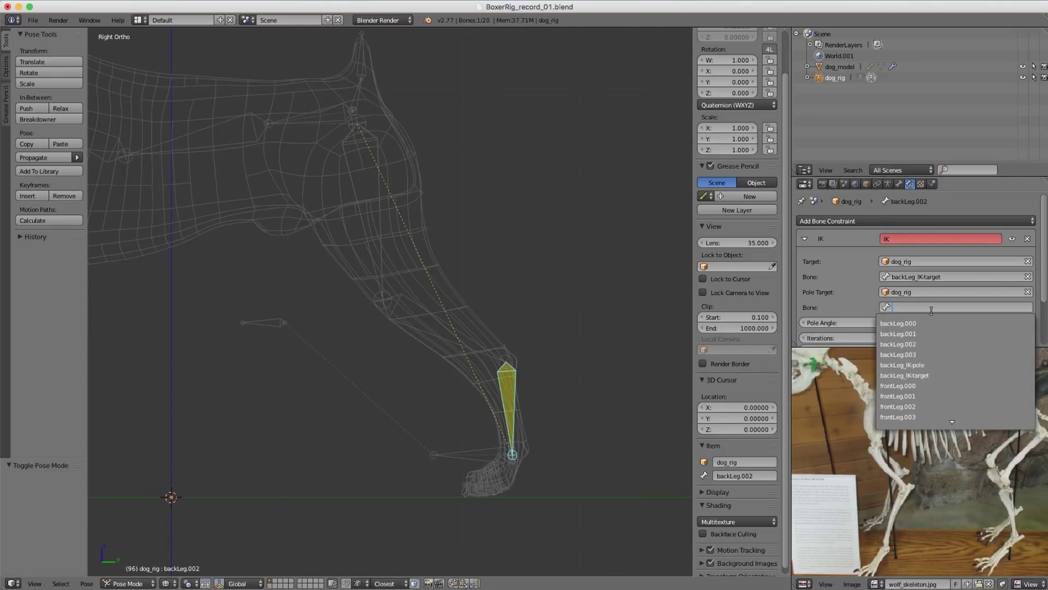
click(919, 366)
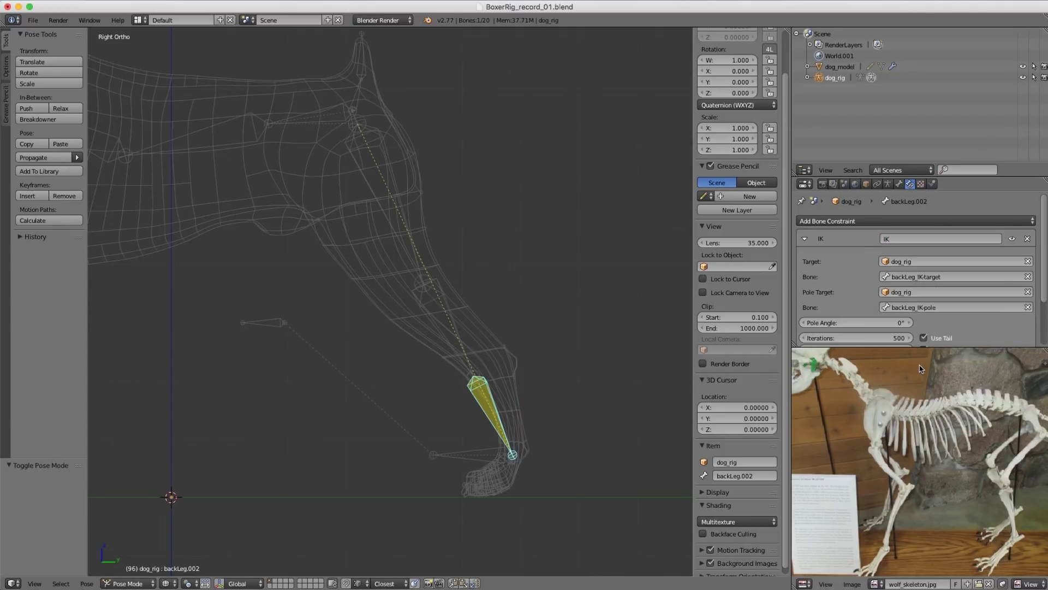
Step: Try a pole angle of 90° on backLeg.002's IK constraint
middle_drag(470, 293, 402, 239)
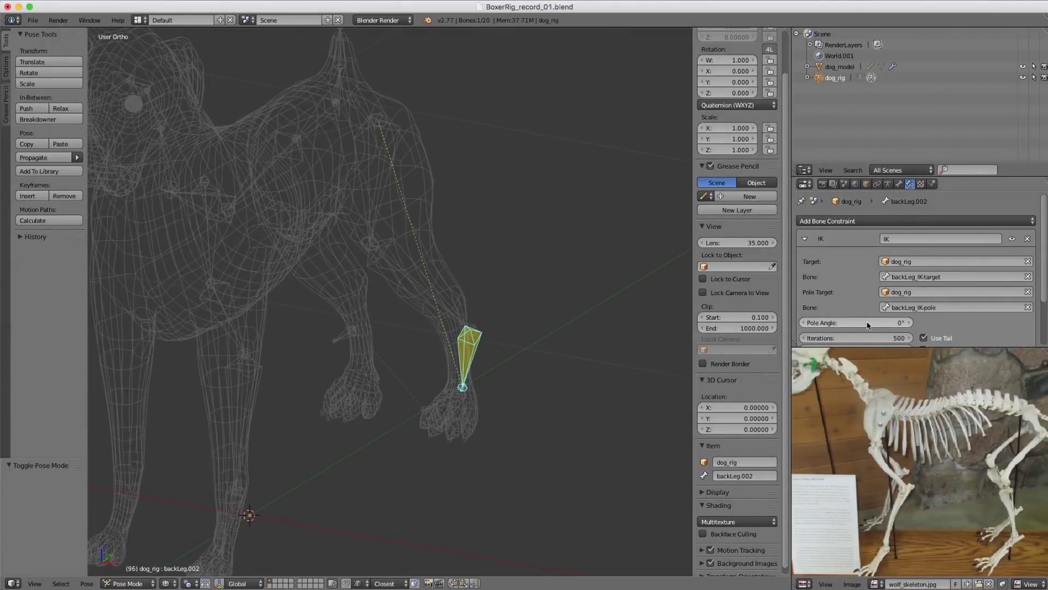
scroll(869, 325, down, 2)
click(872, 278)
text(9)
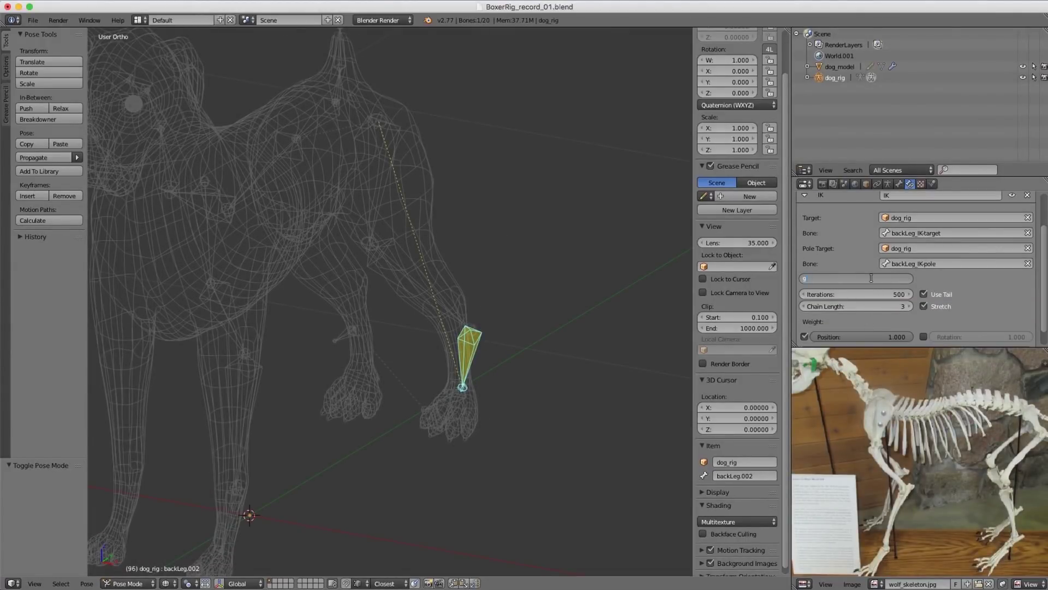
text(0)
key(Return)
Step: Set the IK pole angle to -90° and fine-tune it to -87.53° so the back leg lines up in front view
middle_drag(510, 232, 275, 213)
click(861, 279)
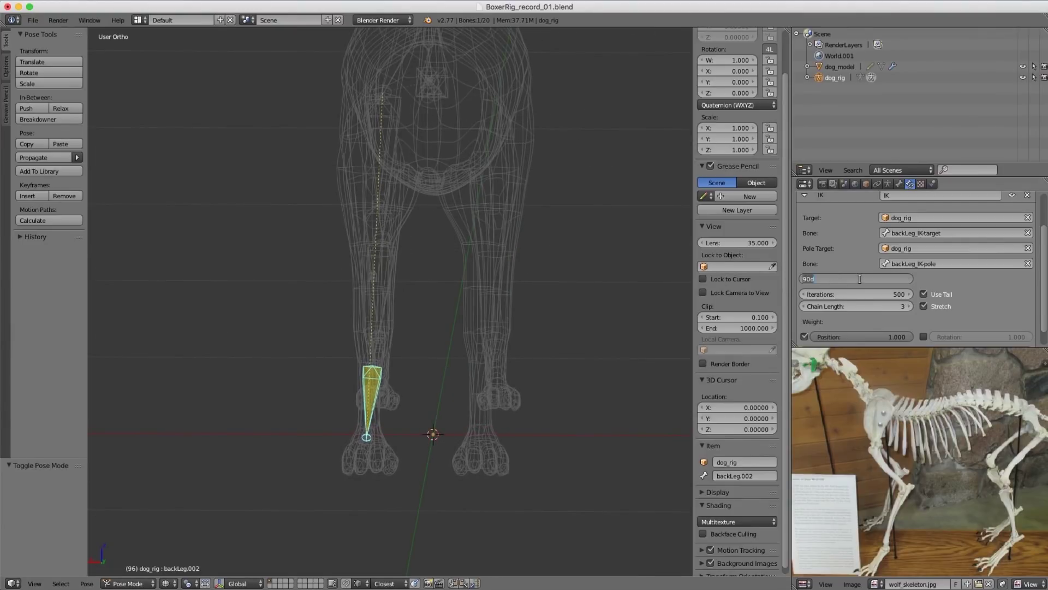
text(-90)
key(Return)
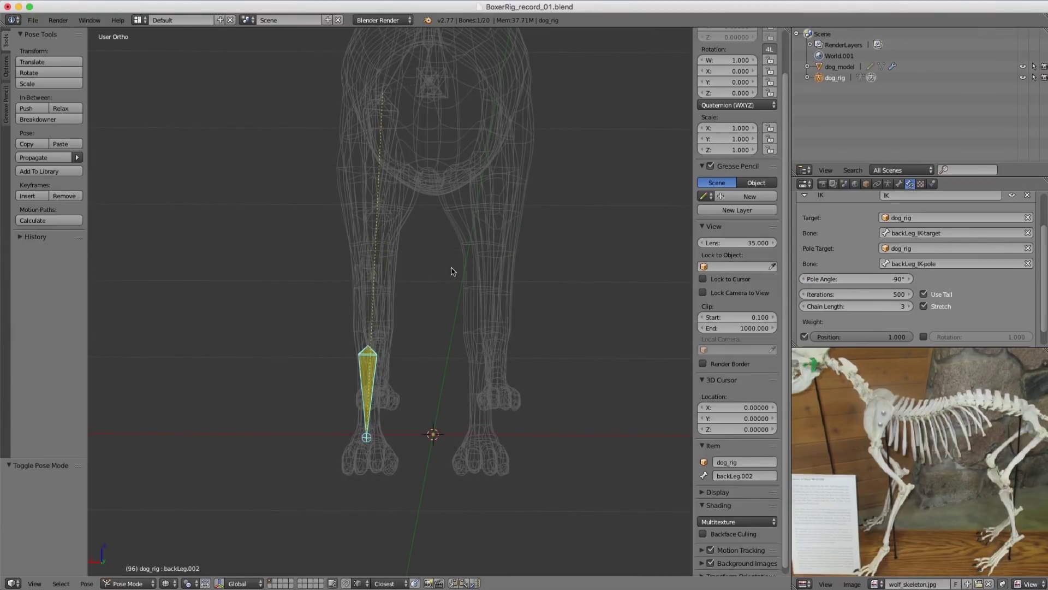
key(KP_1)
key(KP_5)
key(KP_5)
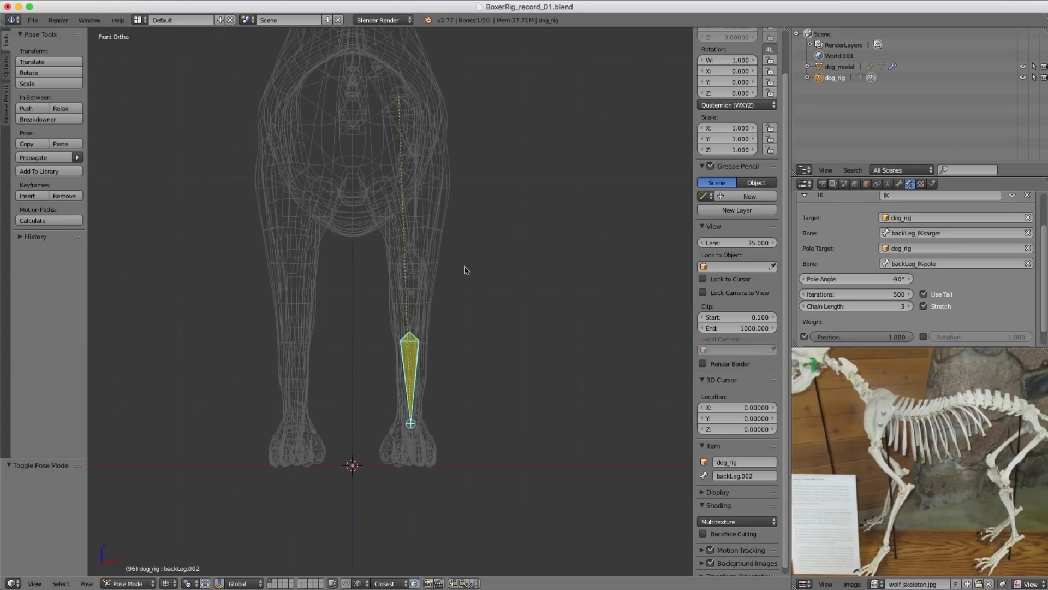
scroll(460, 264, up, 5)
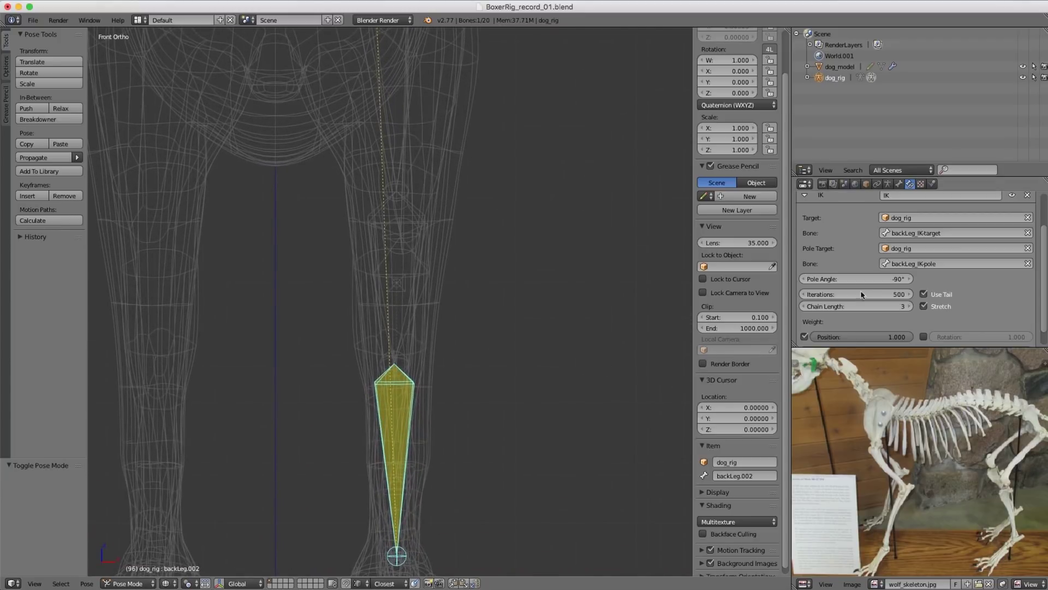
drag(855, 279, 877, 282)
Step: Switch to solid shading and test-move backLeg_IKtarget to check the back leg's bend
scroll(493, 236, down, 3)
mouse_move(493, 237)
middle_down()
mouse_move(388, 236)
mouse_move(518, 259)
mouse_move(477, 257)
middle_up()
key(z)
scroll(468, 253, down, 1)
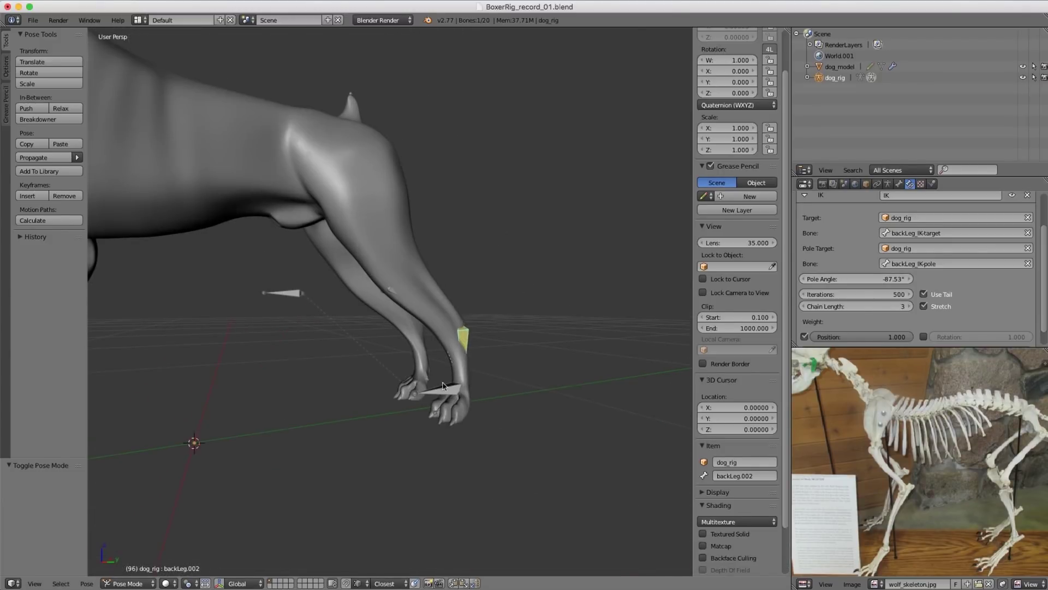
right_click(441, 382)
key(g)
click(436, 310)
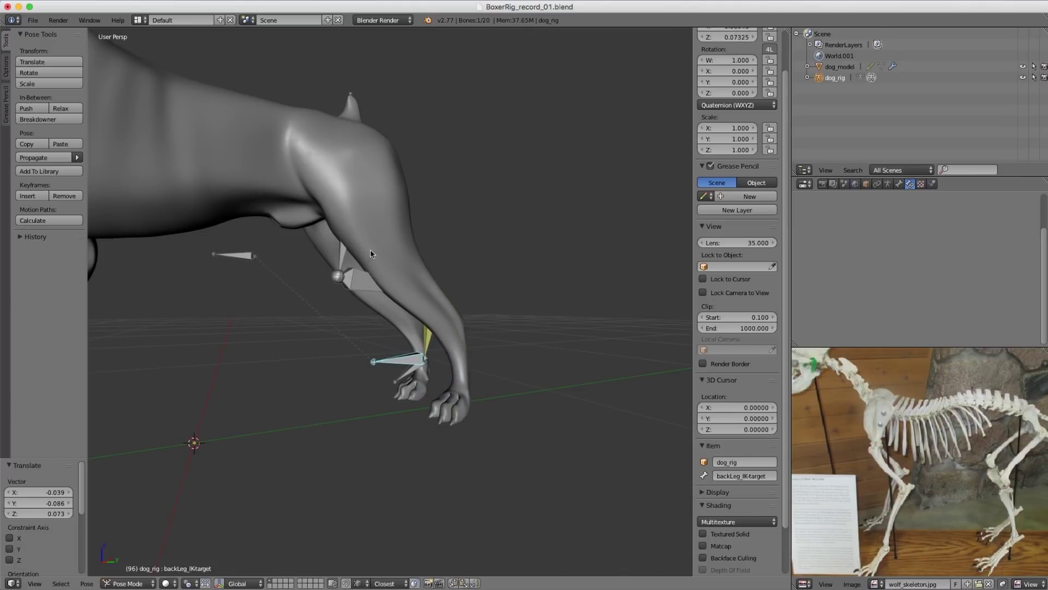
Step: Hide the dog_model mesh and test-move backLeg_IKtarget with only the bones showing
right_click(216, 126)
key(h)
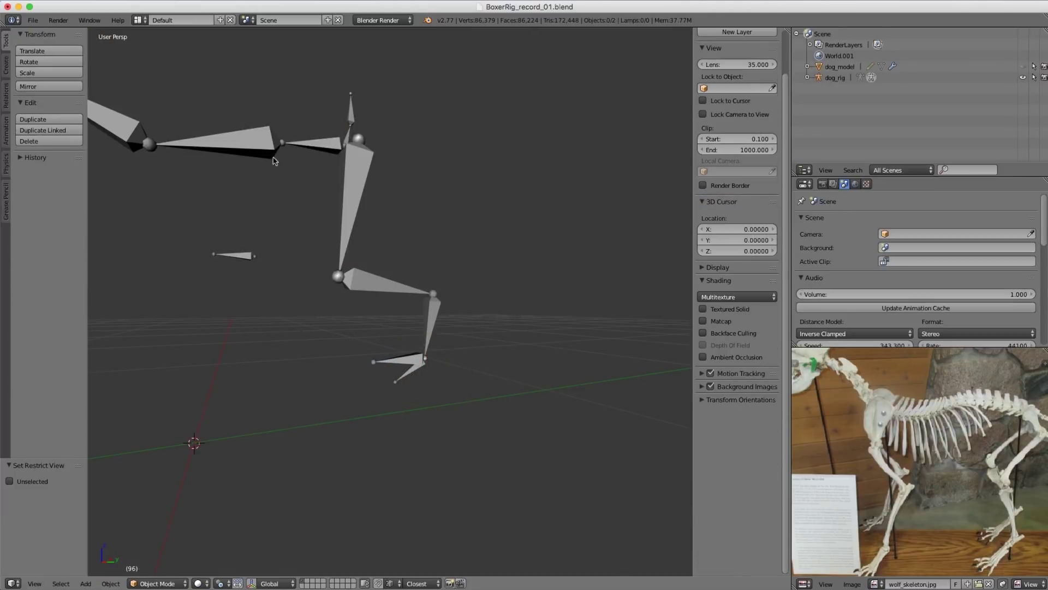
right_click(404, 359)
key(g)
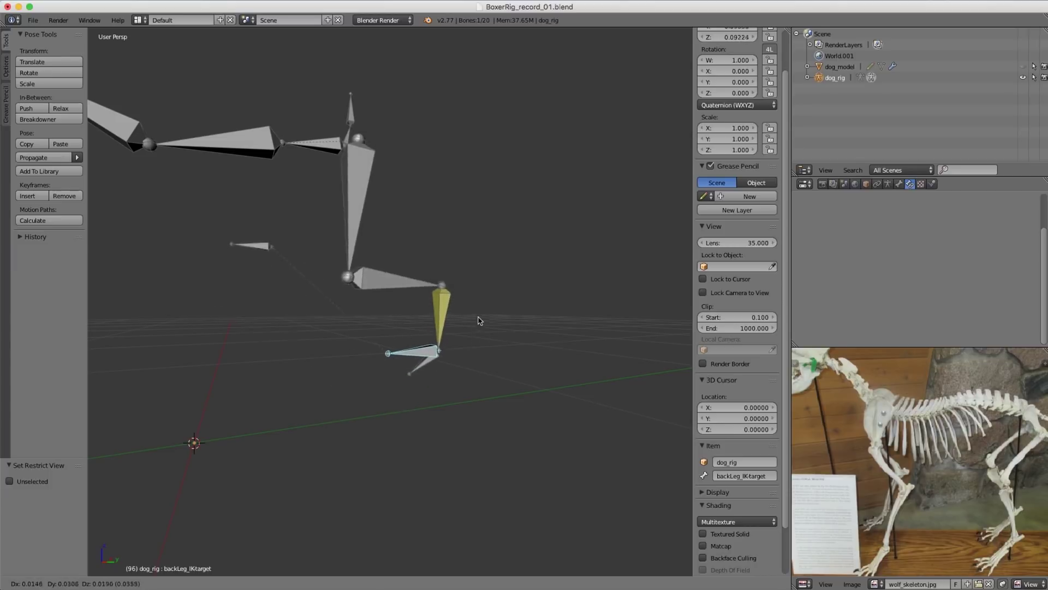
click(483, 327)
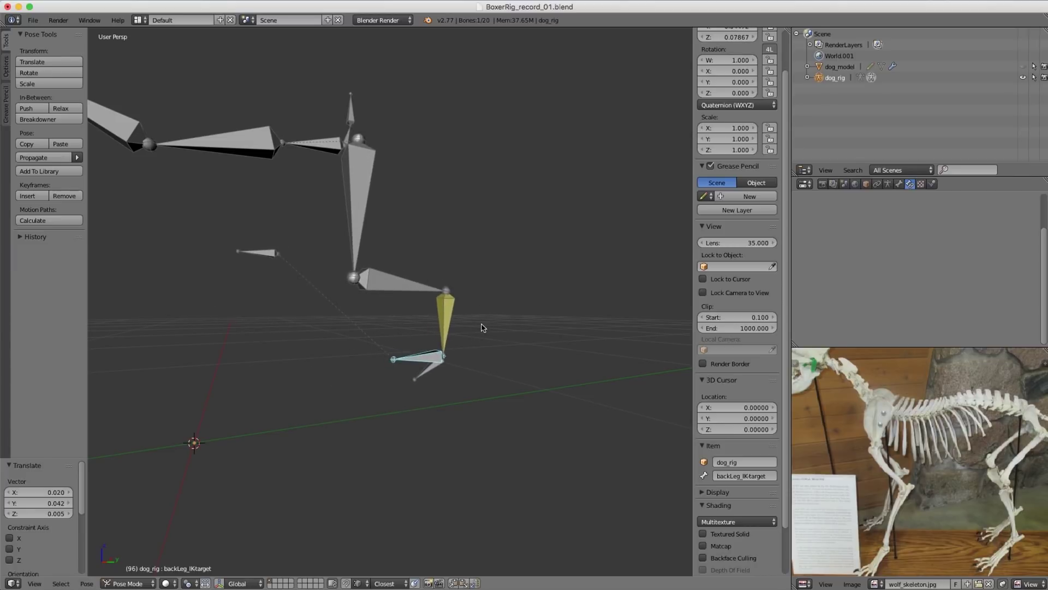
Step: Test-move backLeg_IKpole to check how it steers the back knee
middle_drag(327, 257, 306, 255)
right_click(306, 256)
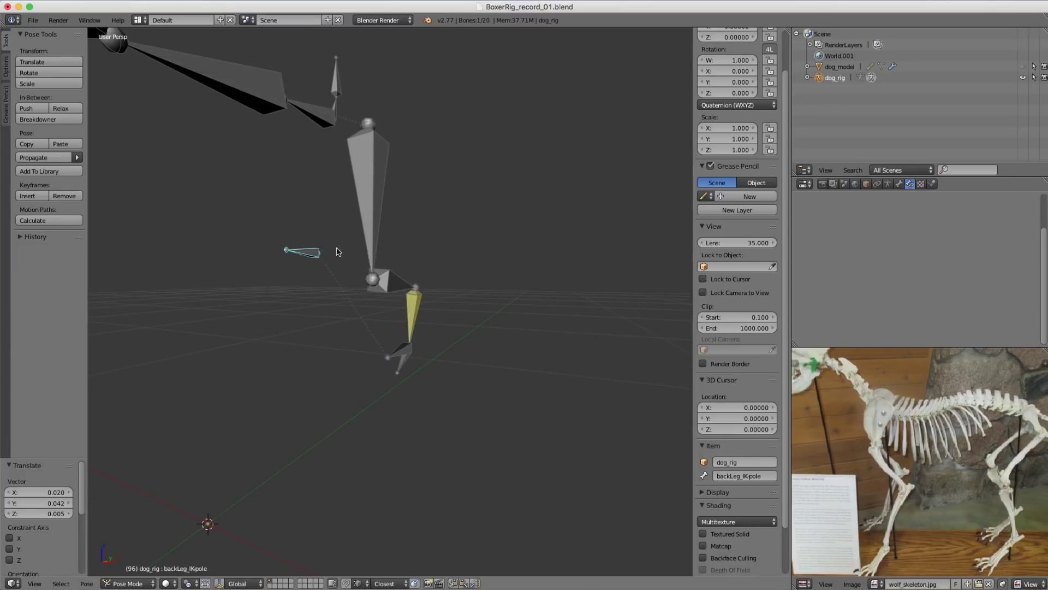
key(g)
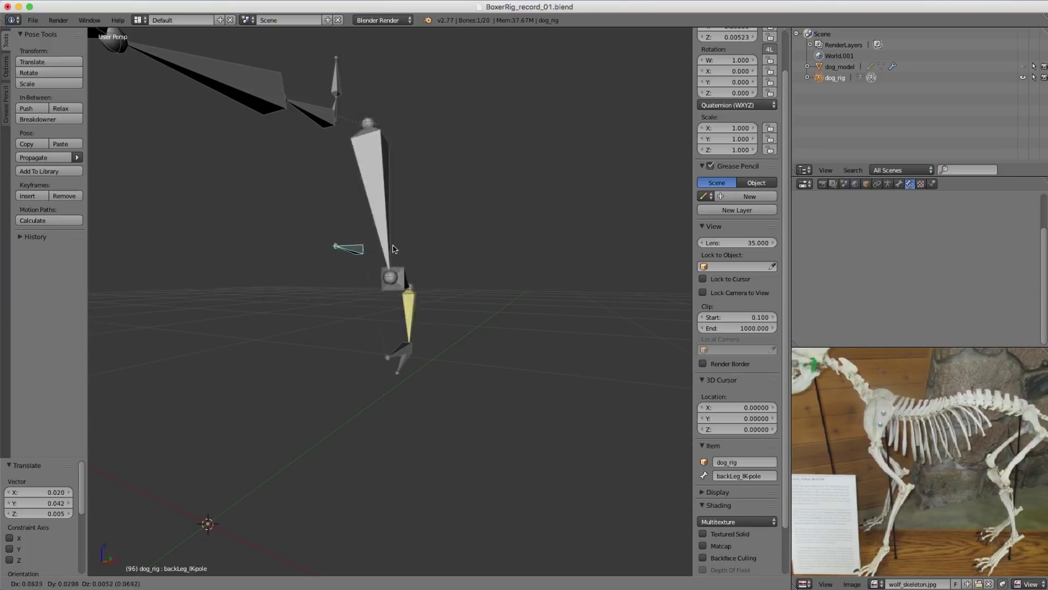
click(342, 284)
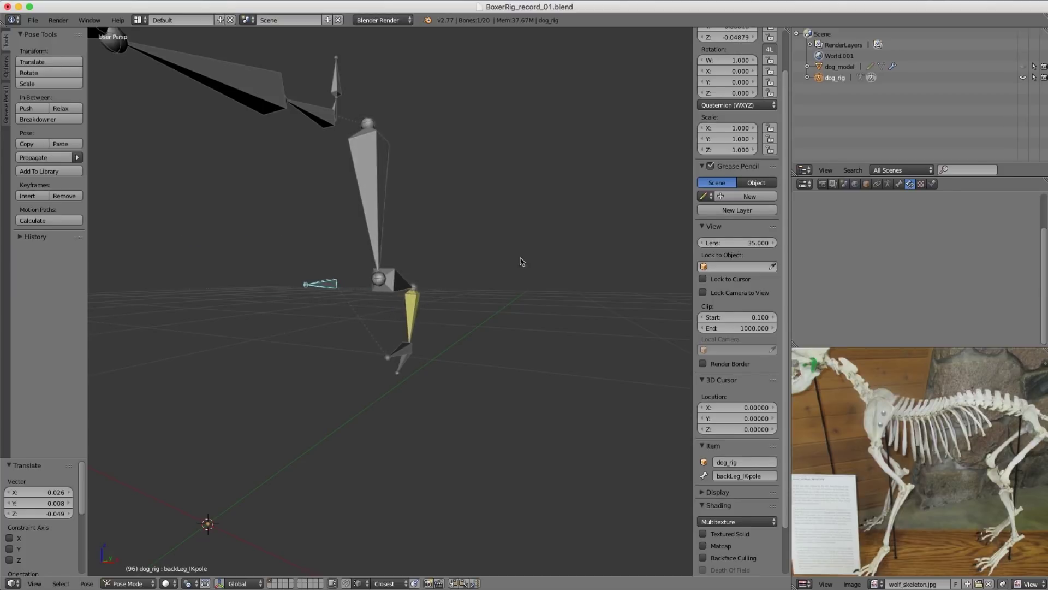
middle_drag(522, 257, 447, 241)
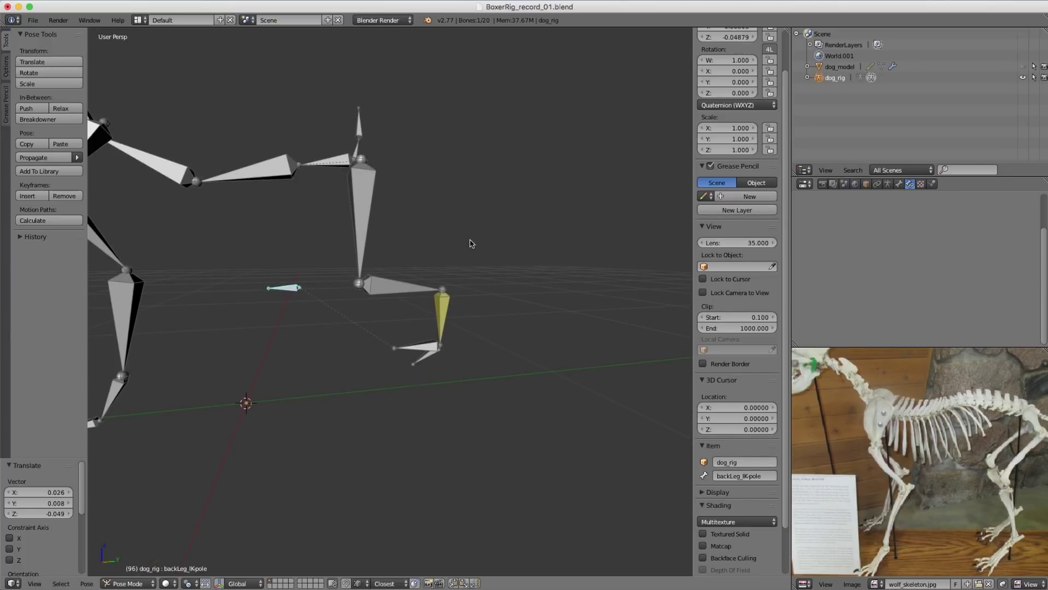
Step: Select all bones of dog_rig and clear their pose location, rotation and scale
key(KP_3)
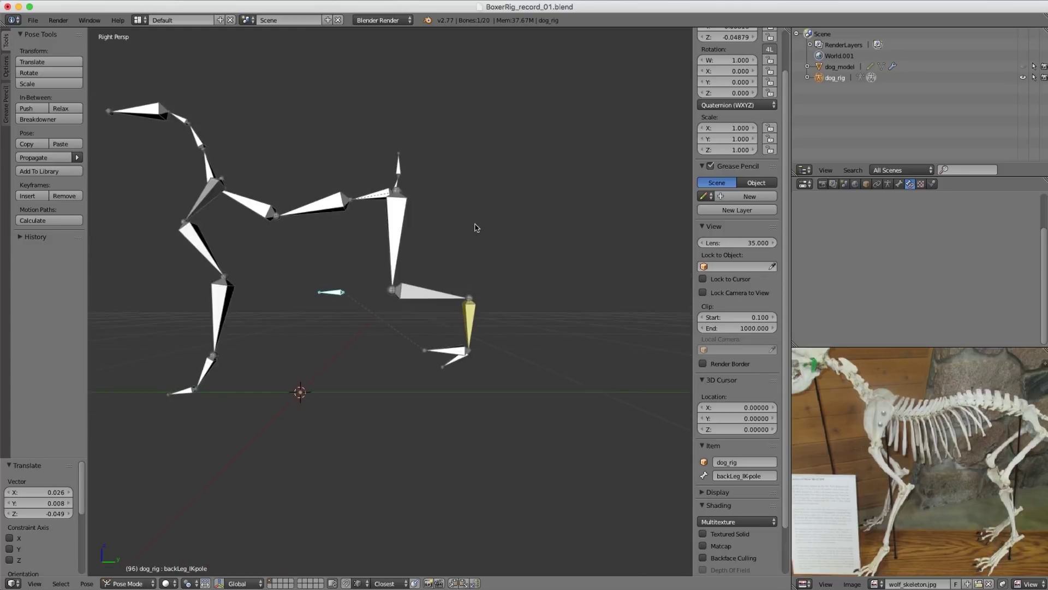
key(a)
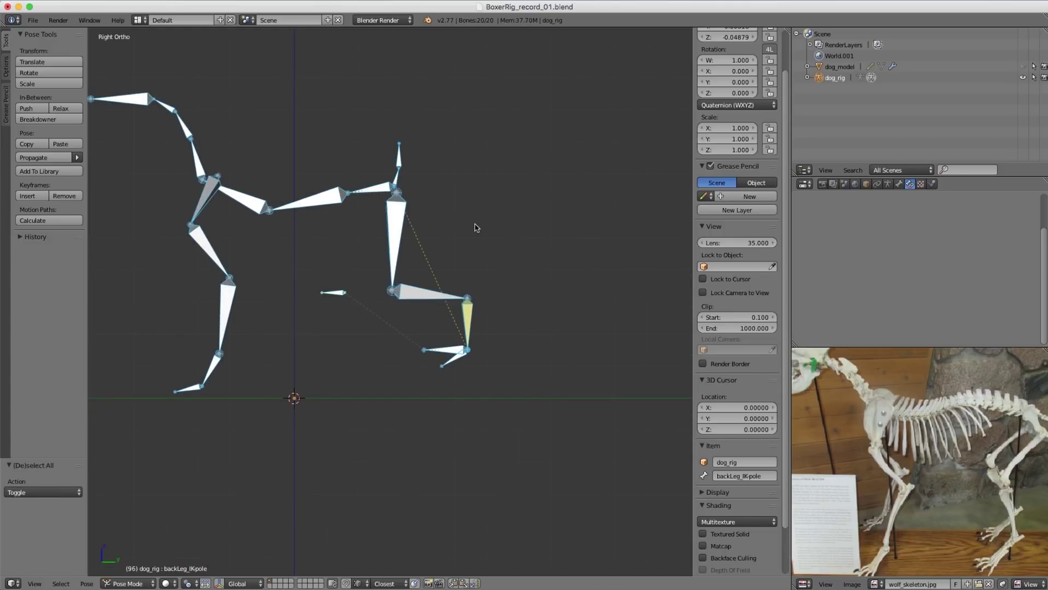
key(alt+g)
key(alt+r)
key(alt+s)
Step: Examine the front leg bones in side view, including the shoulder bone frontLeg.000
shift+middle_drag(255, 265, 379, 322)
shift+middle_drag(371, 133, 354, 156)
ctrl+middle_drag(404, 220, 409, 210)
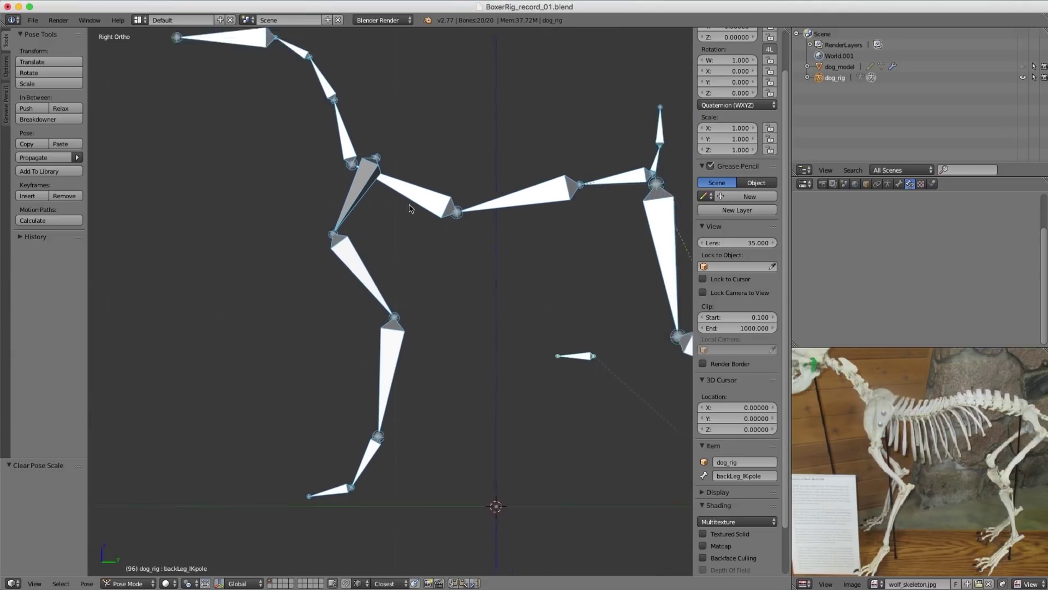
scroll(411, 212, down, 1)
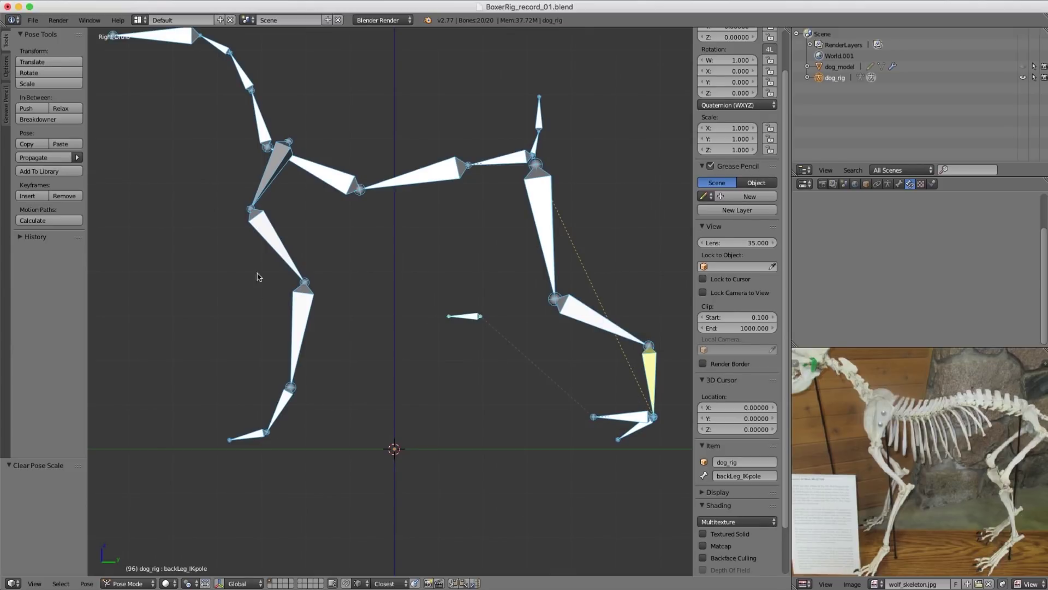
right_click(255, 222)
right_click(280, 172)
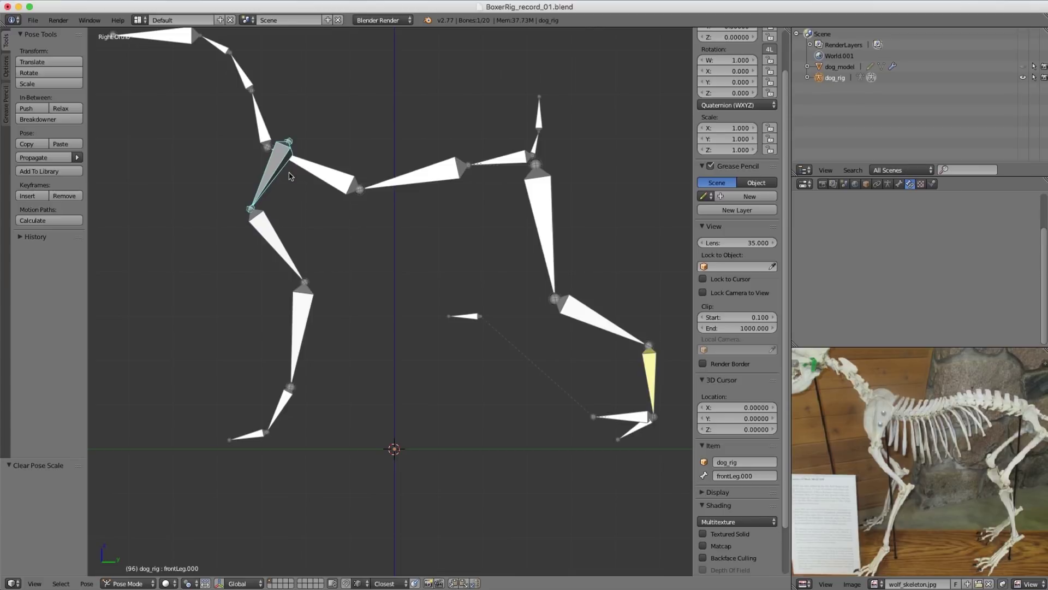
scroll(291, 180, down, 1)
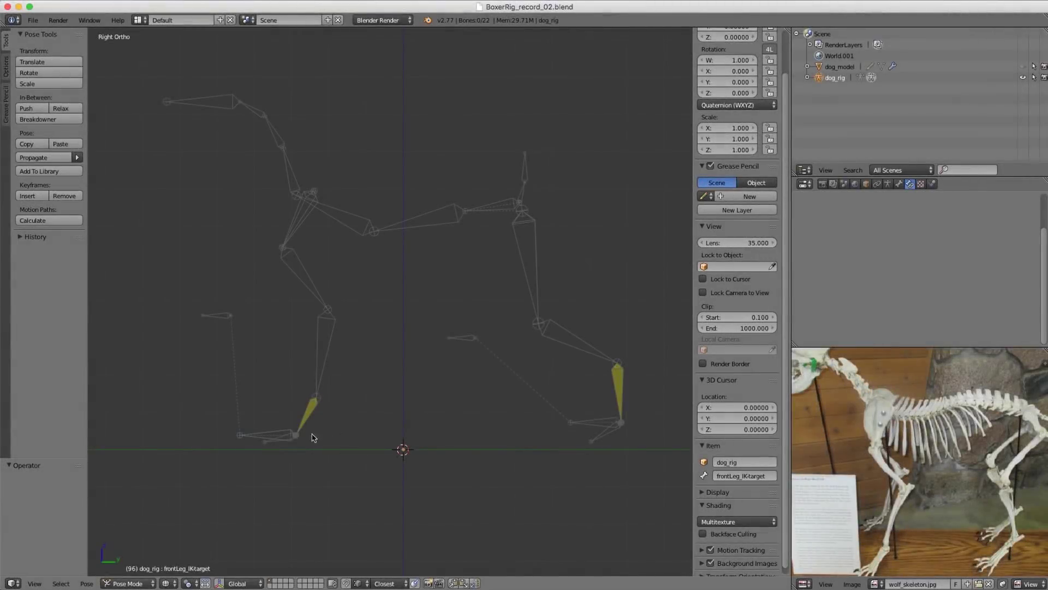
Step: Move frontLeg_IKtarget up by about 0.13 units to test the front leg's IK bend
right_click(272, 434)
key(g)
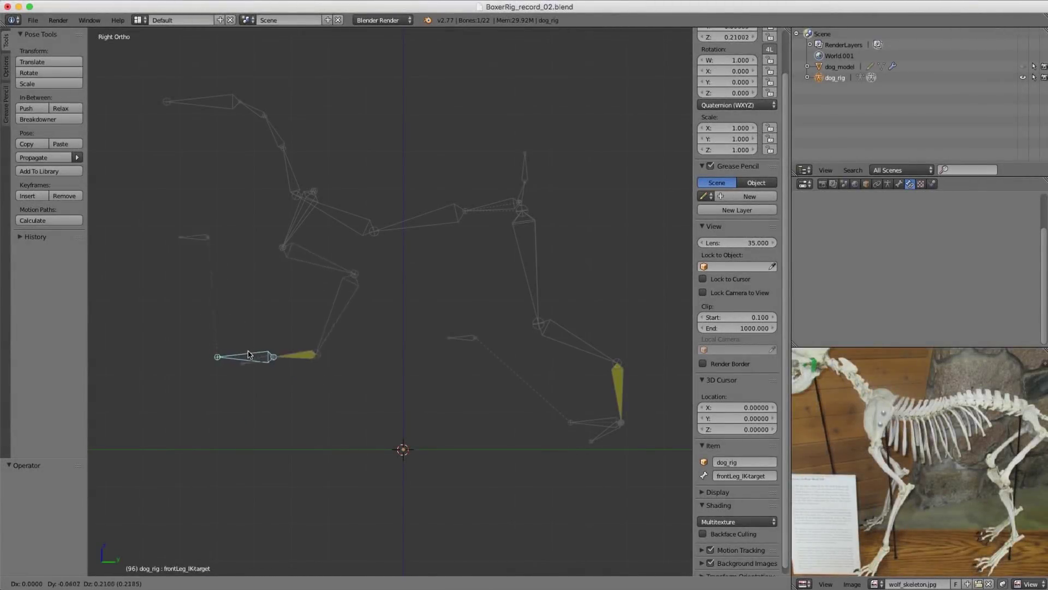
click(272, 384)
middle_drag(312, 299, 405, 300)
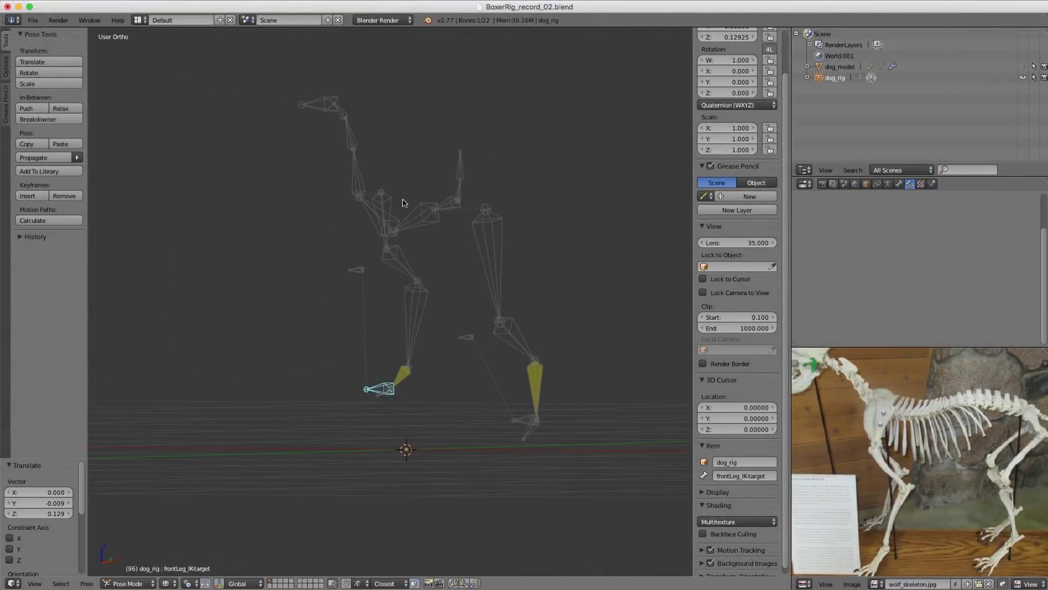
Step: In solid shading, move the shoulder bone frontLeg.000 slightly and rotate it about -17.9° to test the front leg
key(z)
right_click(385, 217)
ctrl+middle_drag(457, 217, 453, 273)
key(g)
click(454, 253)
key(r)
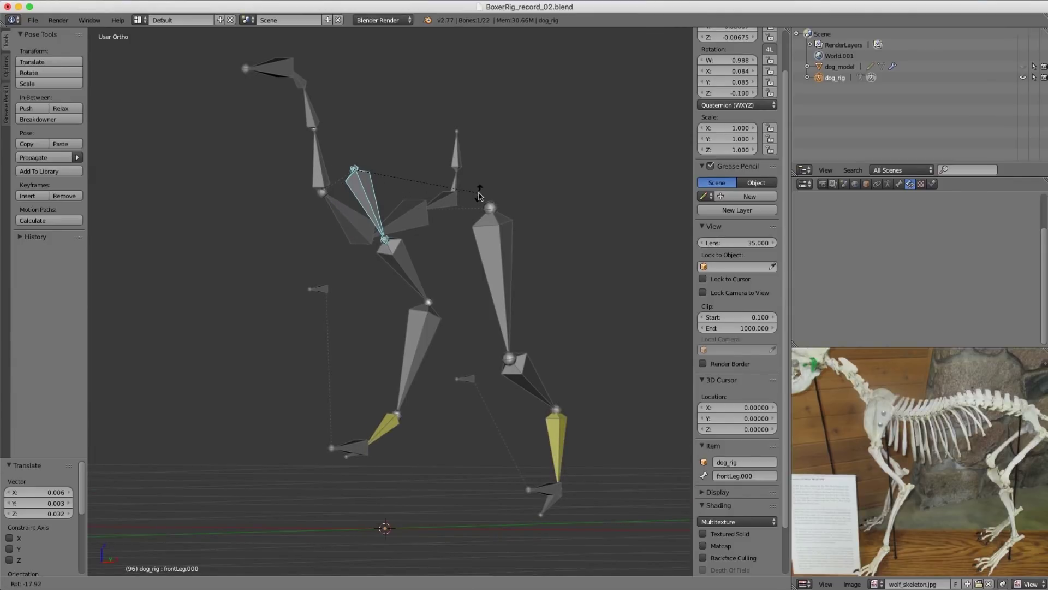
click(480, 195)
Step: In side view with wireframe shading, rotate spine.000 by about -4.6° to test how the legs follow
key(KP_3)
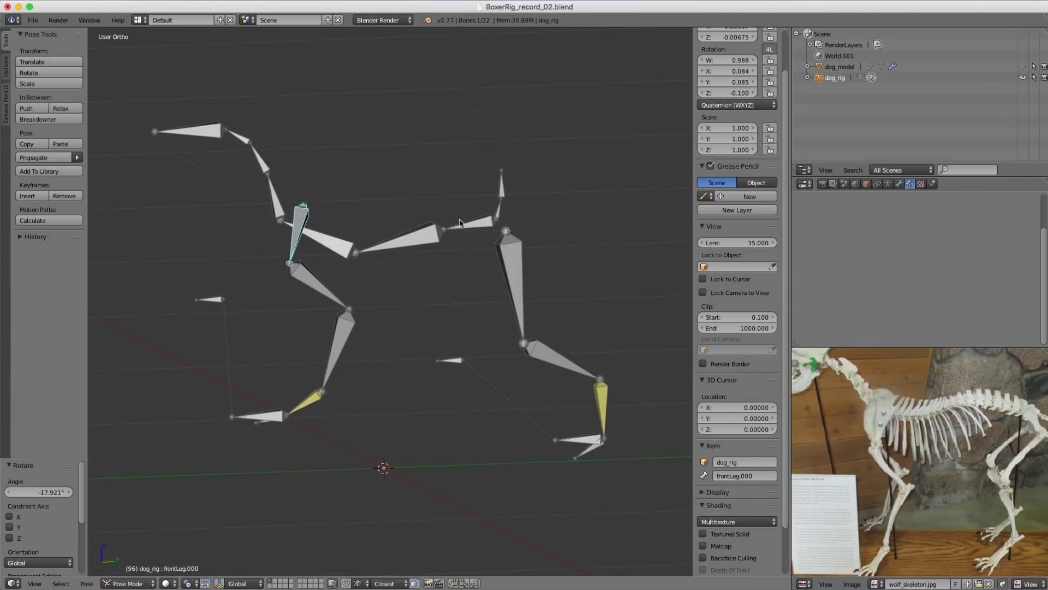
key(KP_5)
key(KP_5)
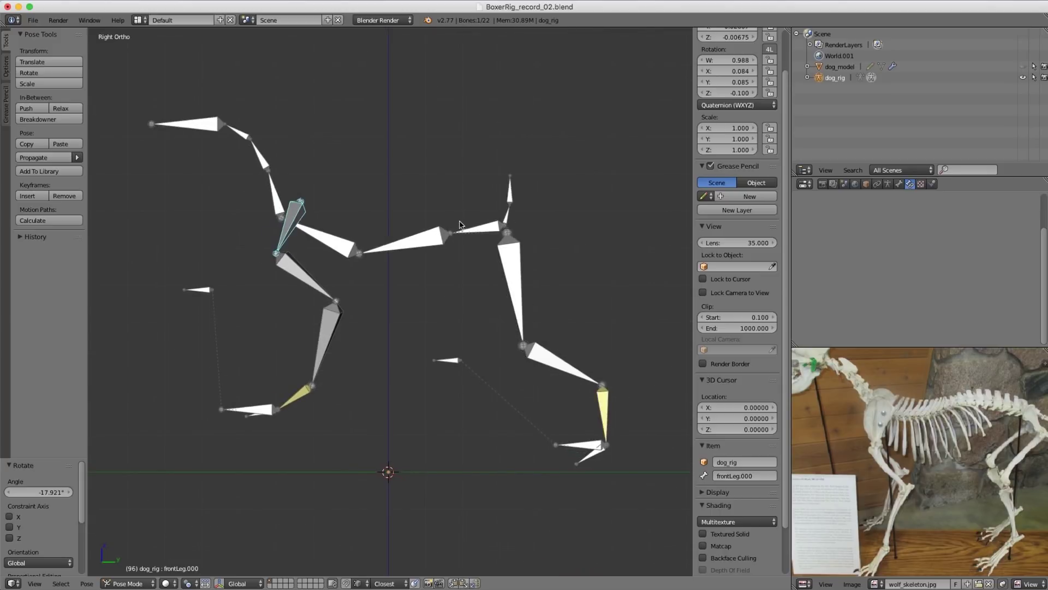
right_click(478, 229)
key(z)
key(r)
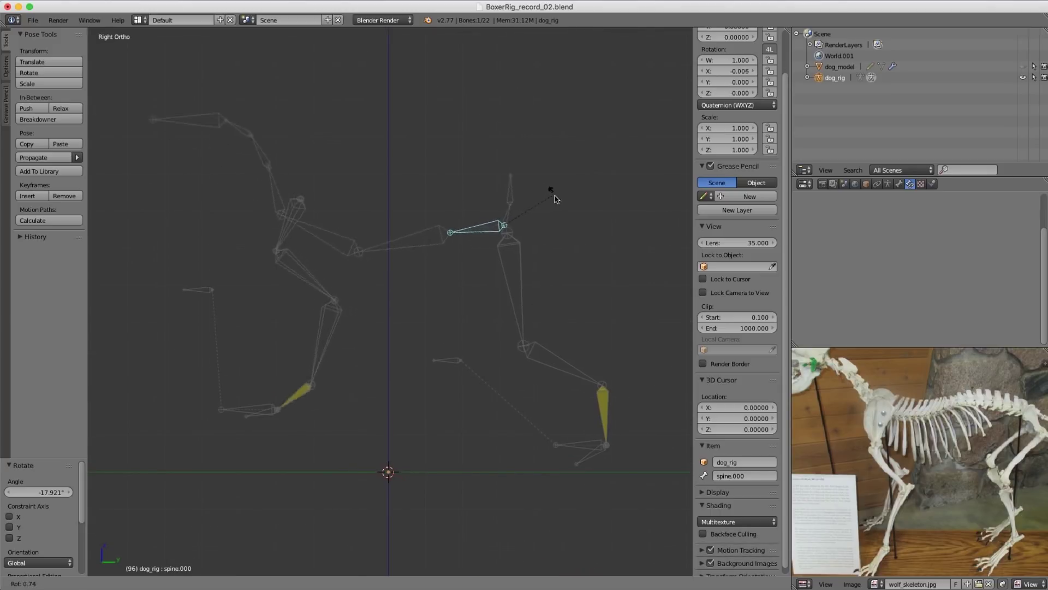
click(552, 195)
Step: Move spine.000 about 0.19 along Y and 0.02 along Z, and rotate it about 19.5° to test the leg stretch
key(g)
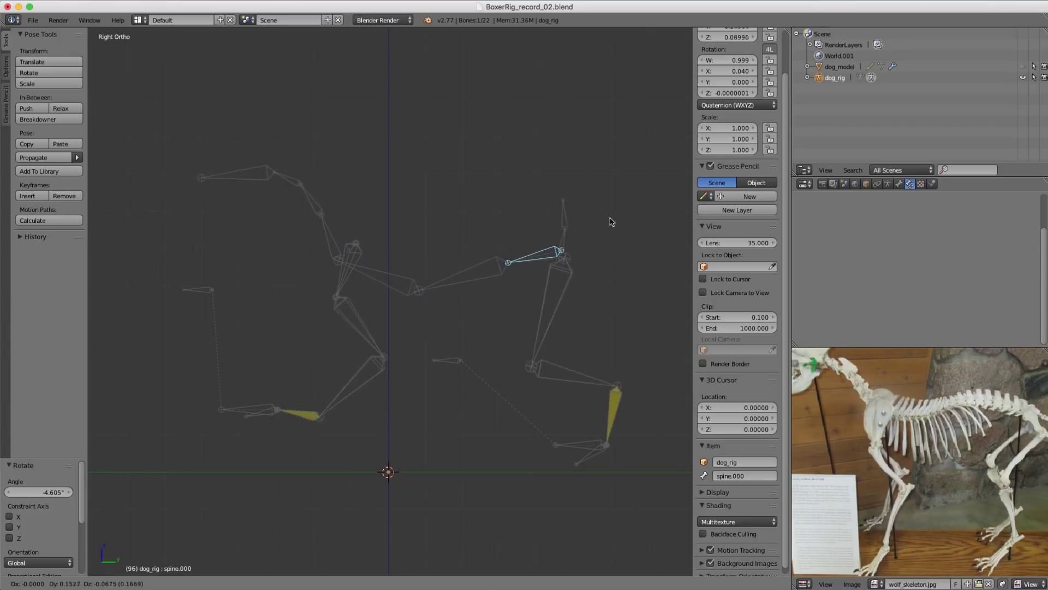
click(623, 190)
key(r)
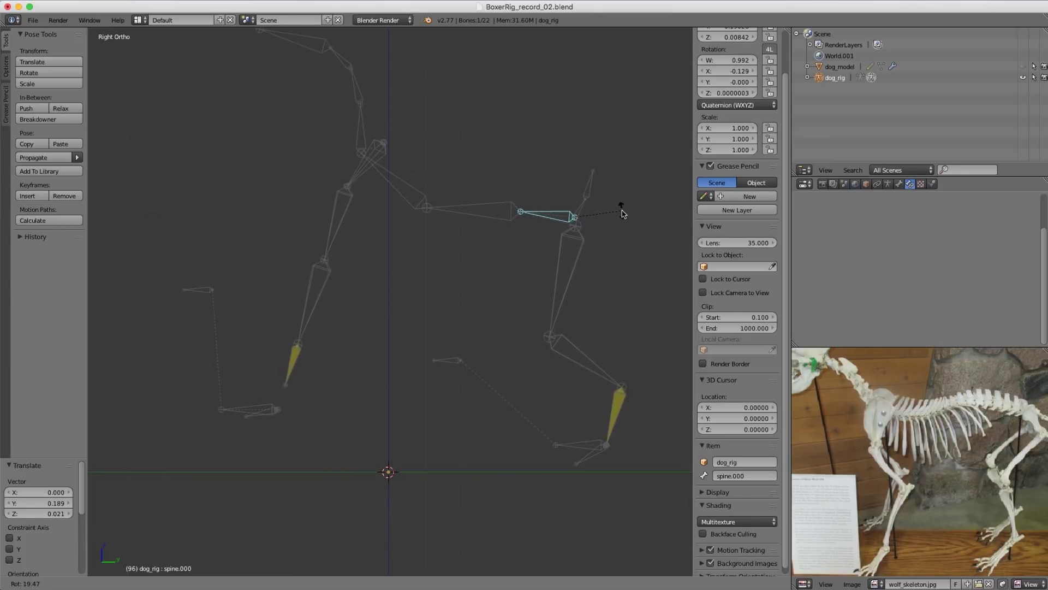
click(623, 208)
Step: Add a Copy Location constraint to the front toe bone frontLeg.004 with frontLeg.003 as its target
scroll(322, 390, up, 1)
ctrl+middle_drag(321, 386, 322, 360)
shift+middle_drag(256, 398, 354, 367)
right_click(336, 414)
right_click(312, 428)
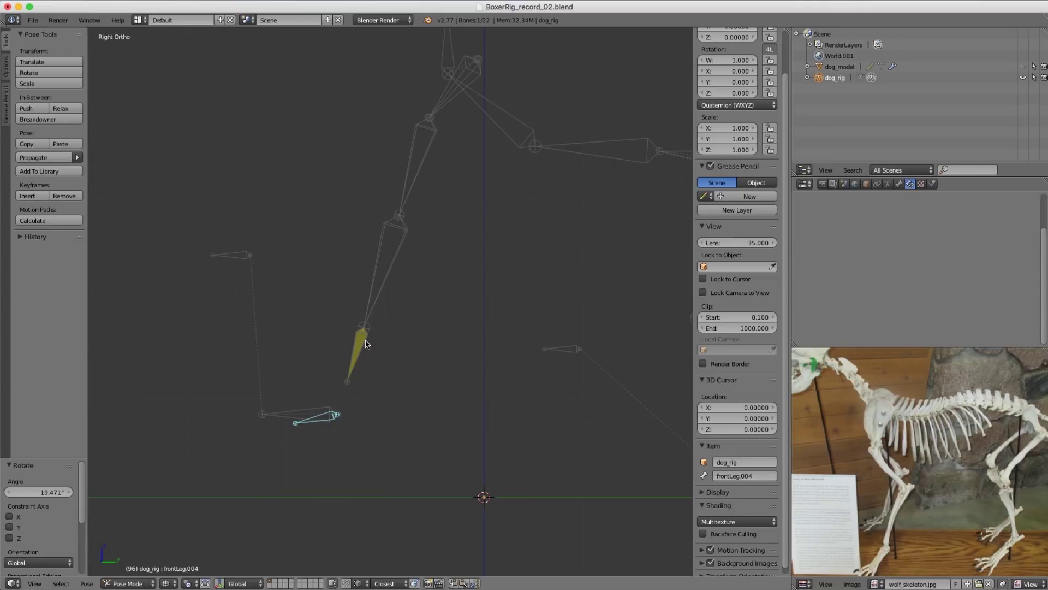
scroll(389, 359, up, 2)
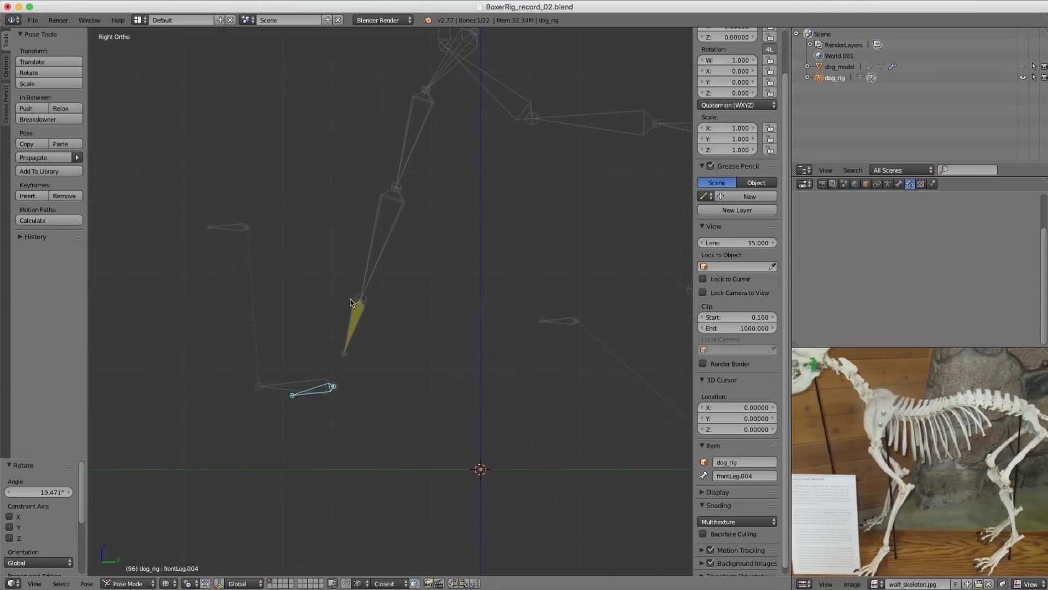
scroll(354, 358, down, 2)
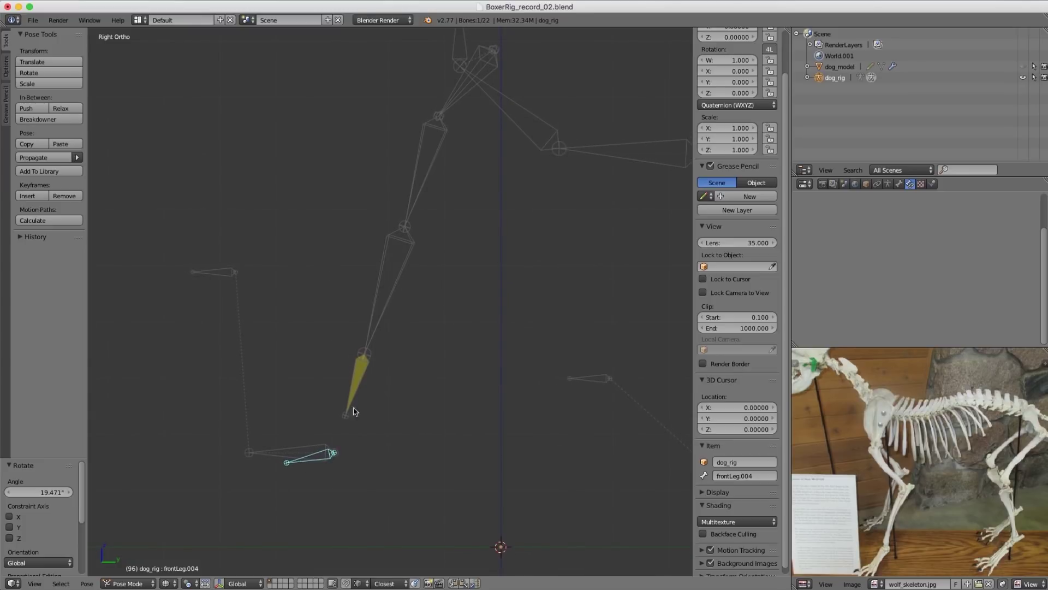
right_click(356, 387)
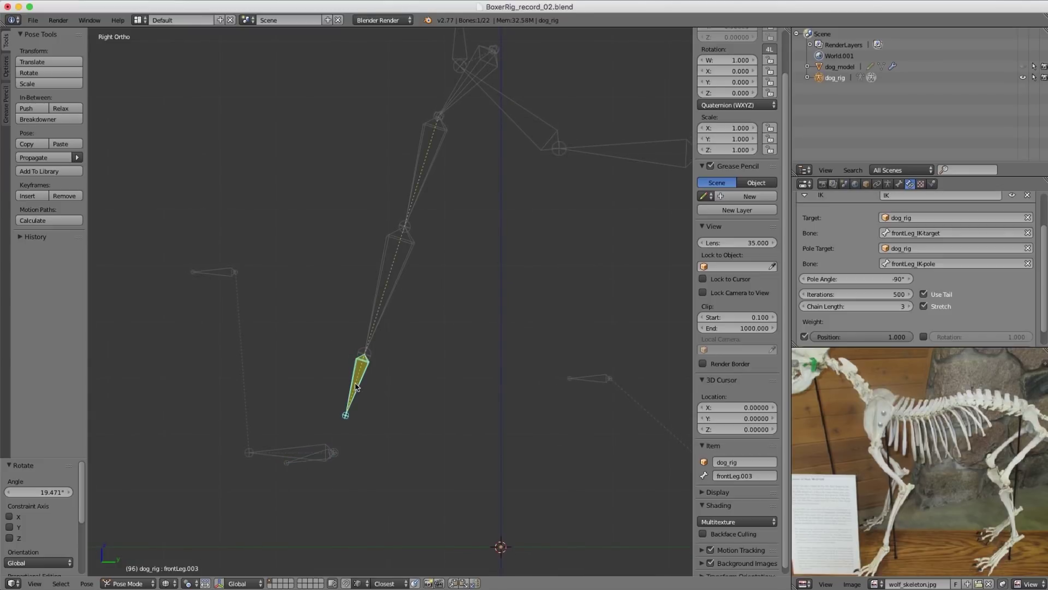
scroll(364, 391, up, 2)
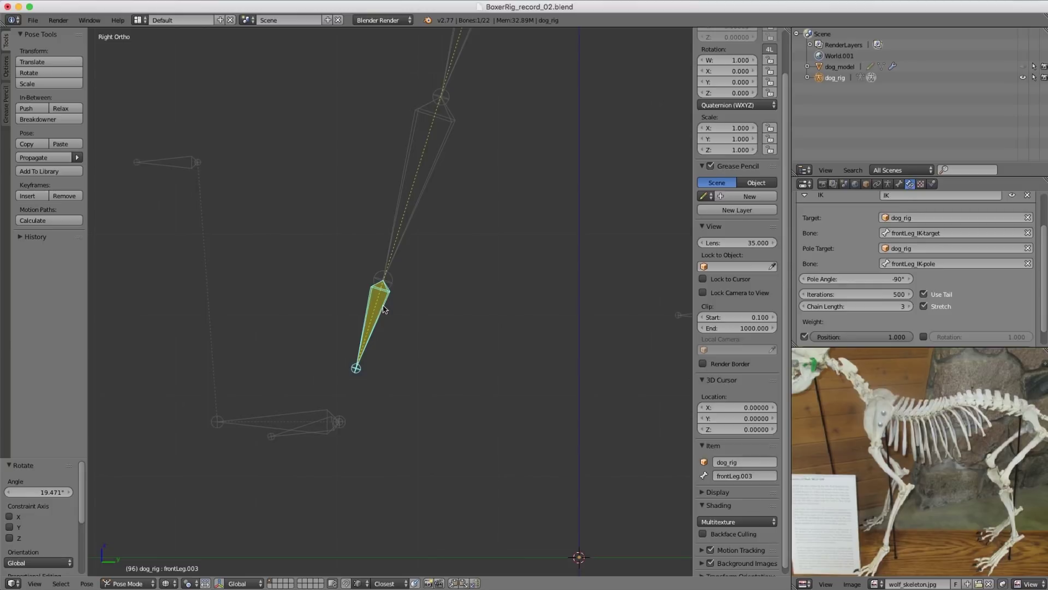
shift+right_click(293, 439)
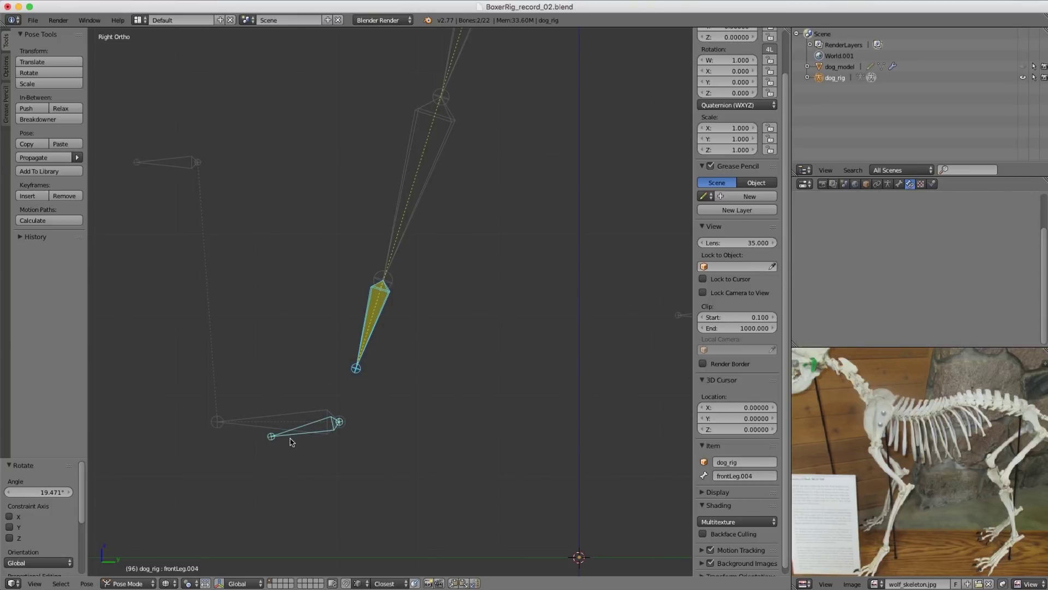
click(90, 583)
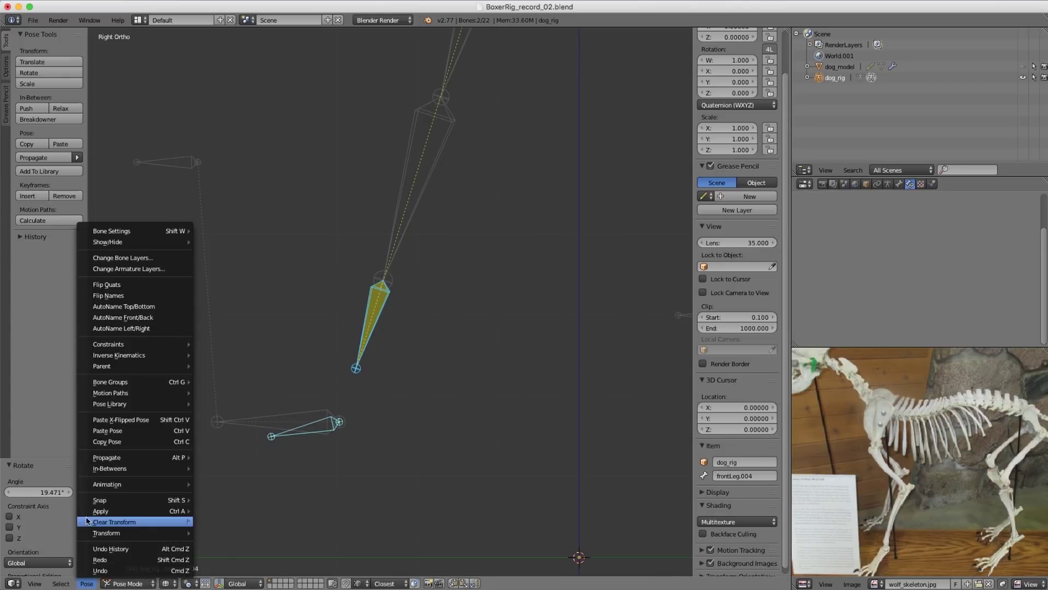
mouse_move(167, 344)
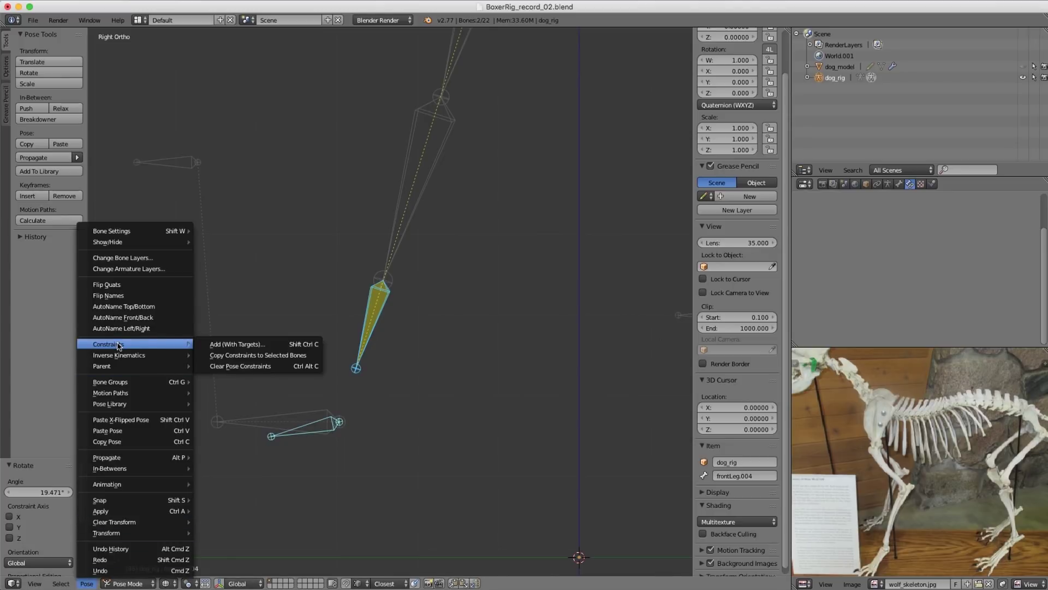
click(237, 348)
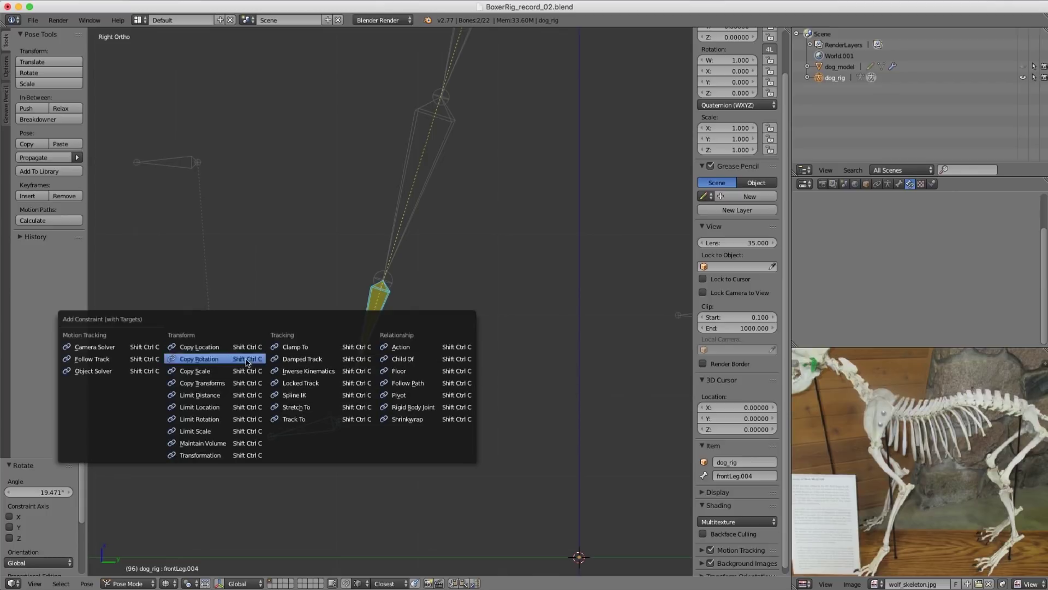
click(198, 349)
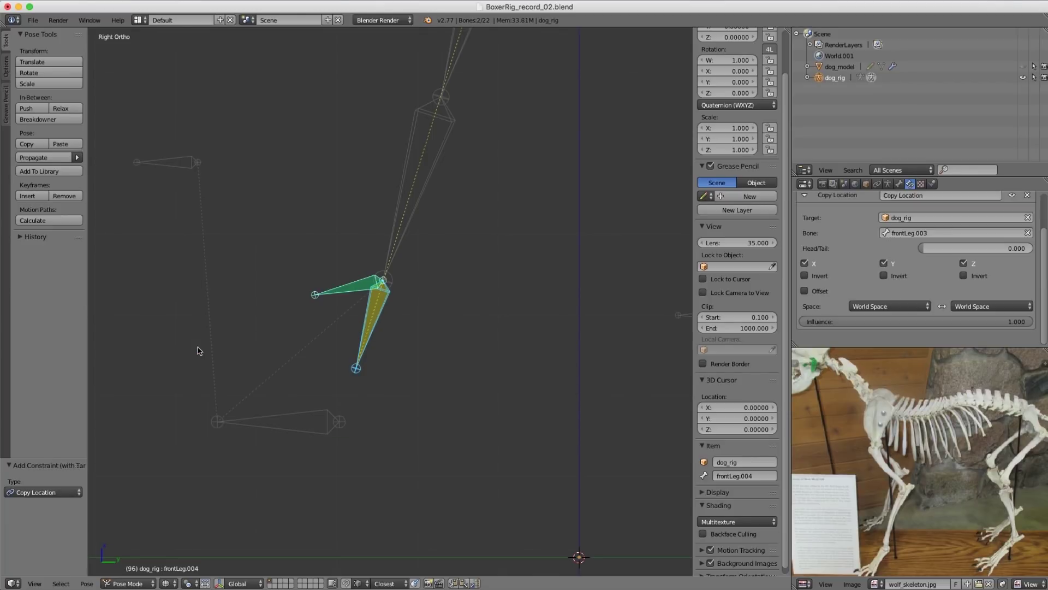
Step: Set Head/Tail to 1.000 in the Copy Location constraint of frontLeg.004
shift+middle_drag(286, 320, 251, 346)
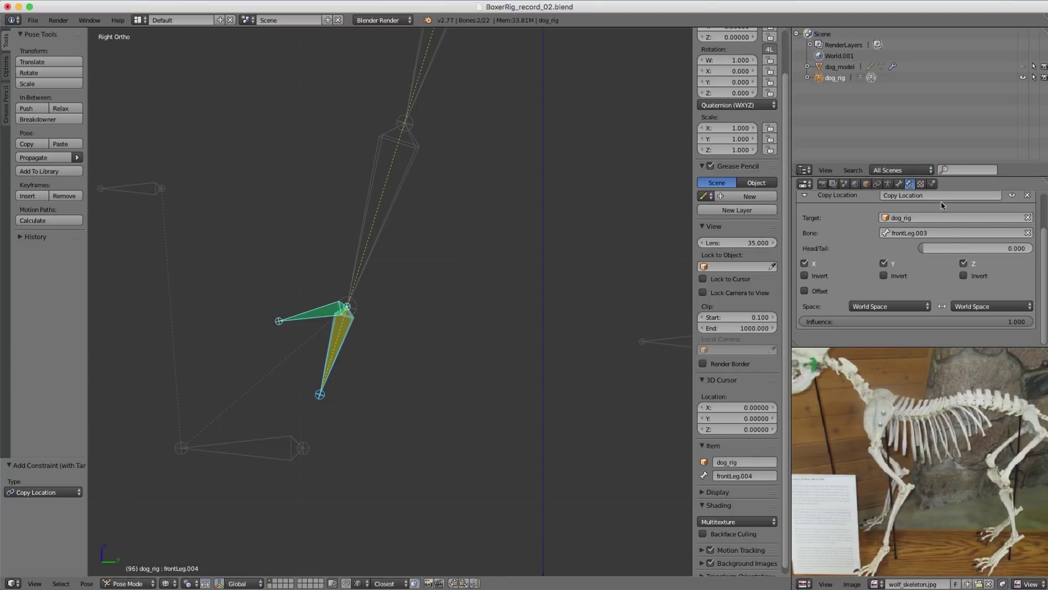
drag(926, 252, 1034, 253)
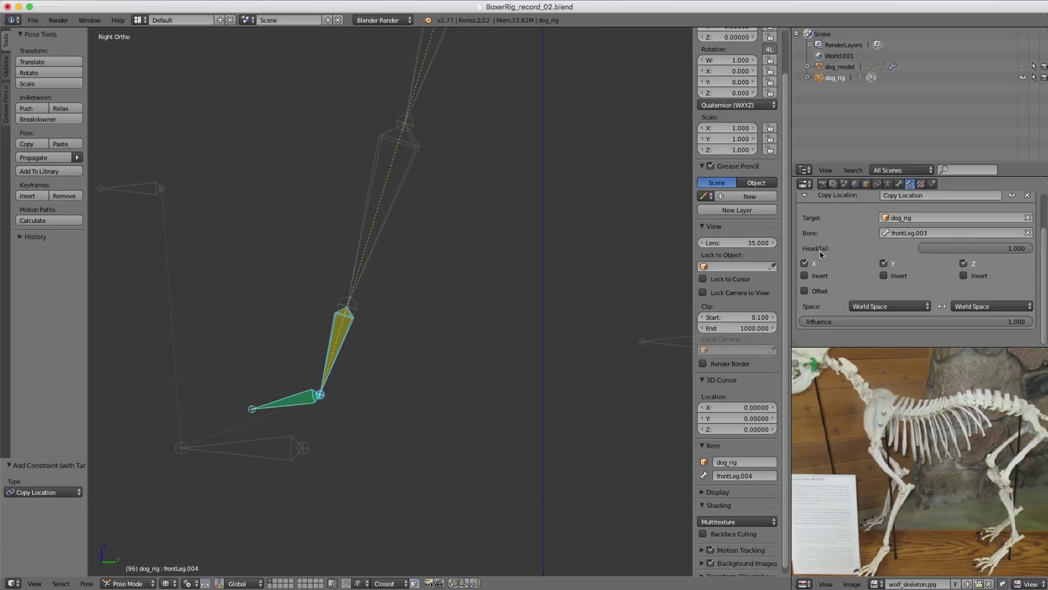
scroll(355, 357, down, 3)
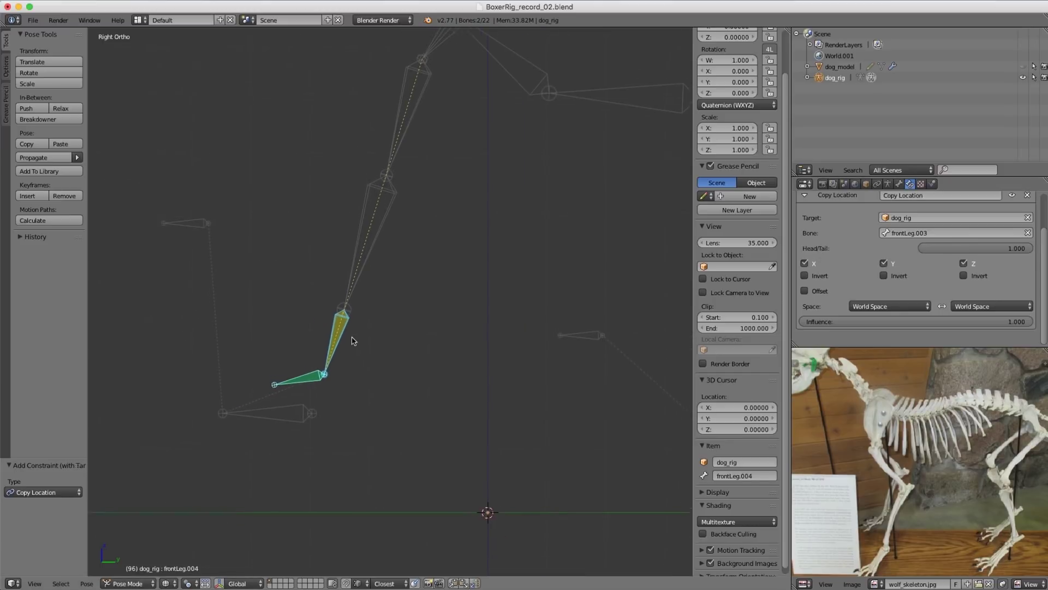
Step: Move frontLeg_IKtarget around below the front leg twice to test how the constrained toe bone frontLeg.004 follows
scroll(303, 434, down, 1)
right_click(302, 436)
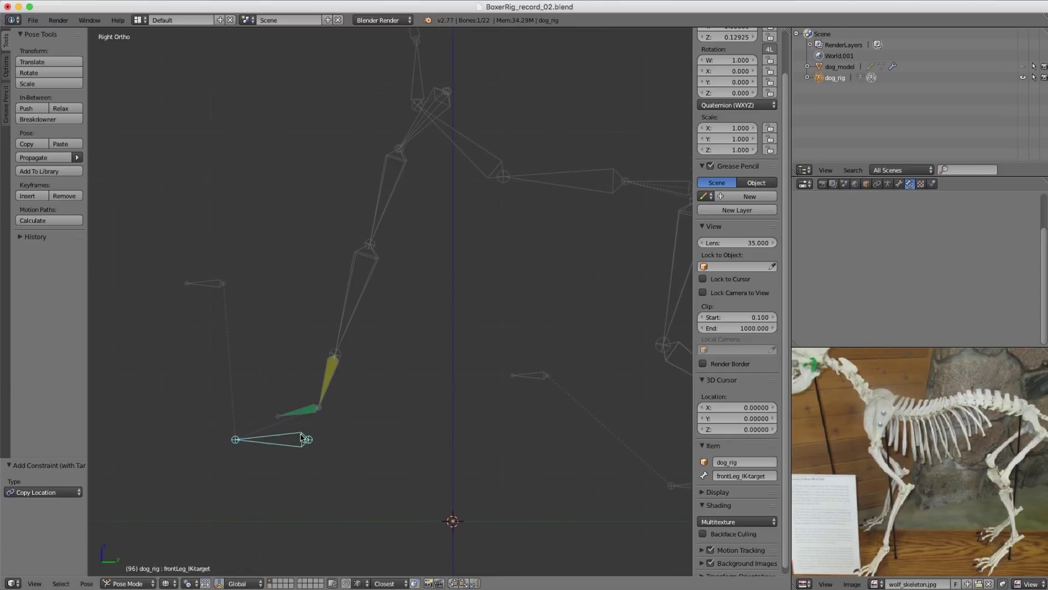
key(g)
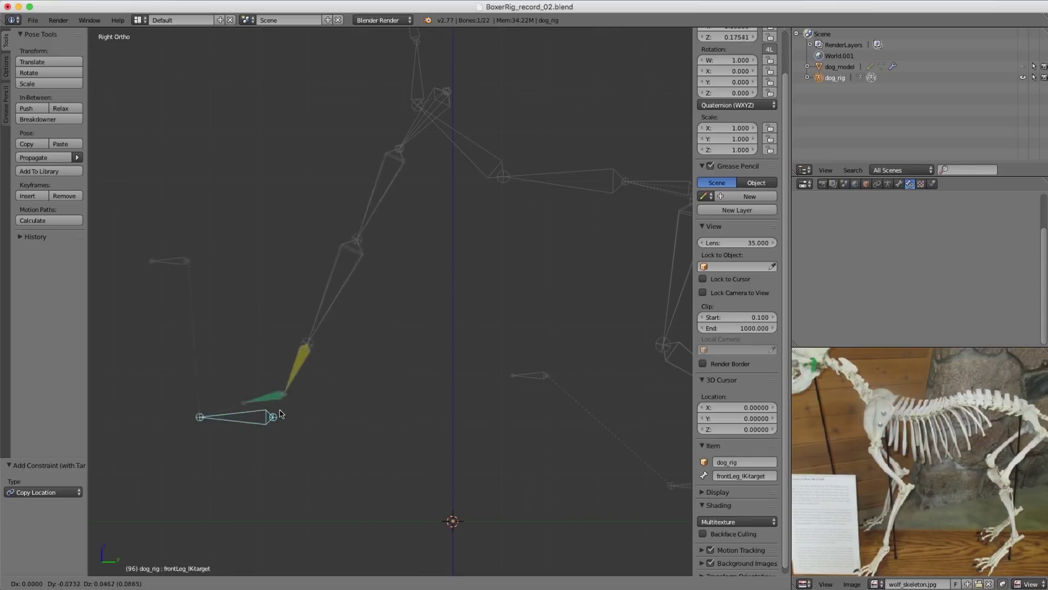
click(326, 462)
right_click(322, 419)
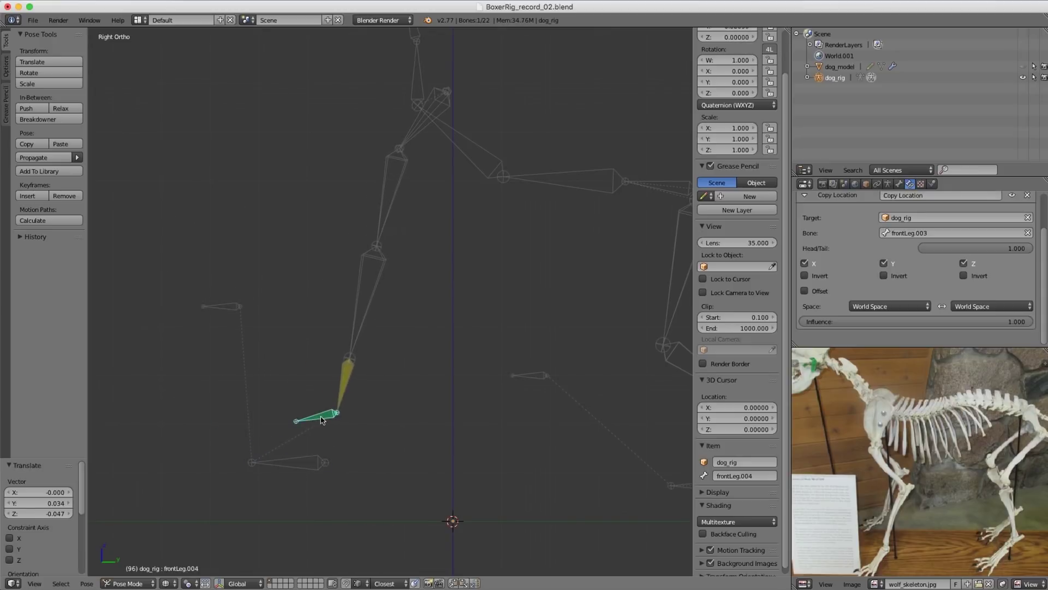
right_click(310, 461)
key(g)
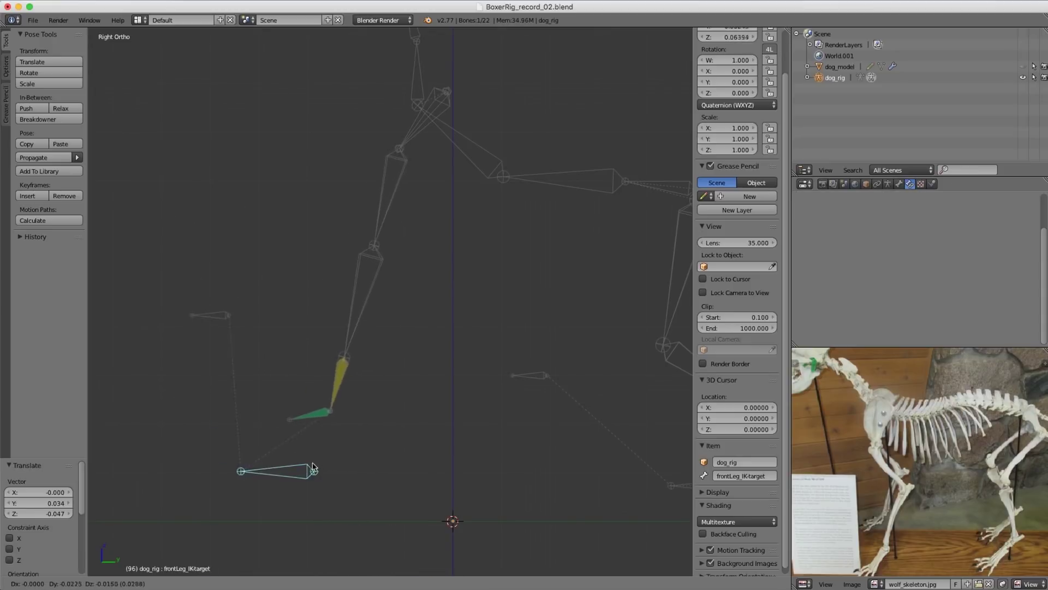
click(299, 471)
right_click(315, 415)
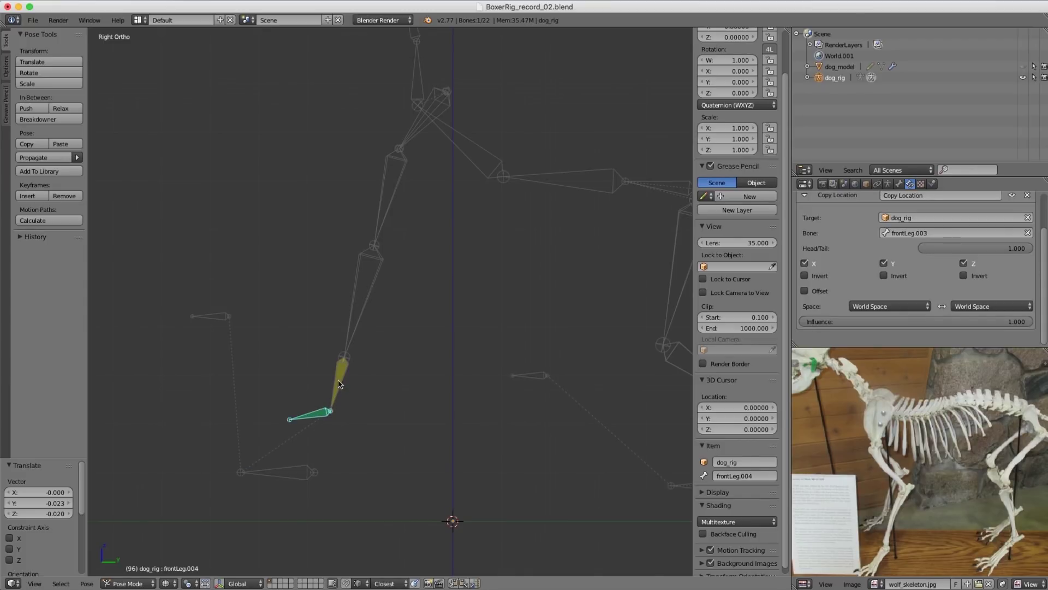
right_click(300, 466)
Step: Move spine.000 up by about 0.17 and about -0.04 along Y to stretch the back leg off its IK target
scroll(388, 368, down, 2)
right_click(601, 218)
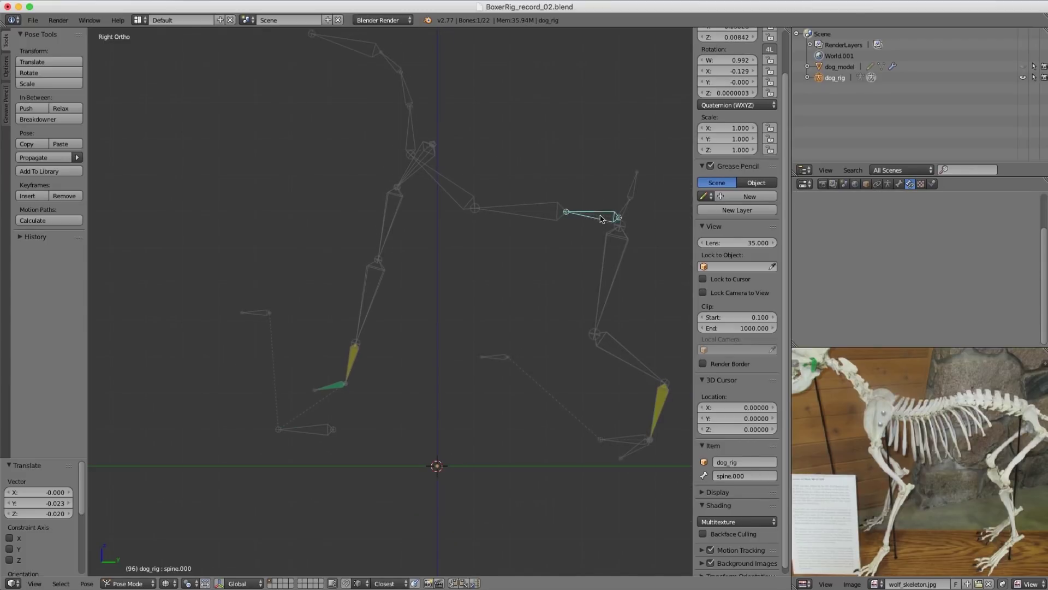
key(g)
click(594, 185)
Step: Add a Copy Location constraint to backLeg.003 with backLeg.002 as its target, and set its Head/Tail to 1.000
shift+middle_drag(583, 345, 466, 291)
scroll(466, 290, up, 2)
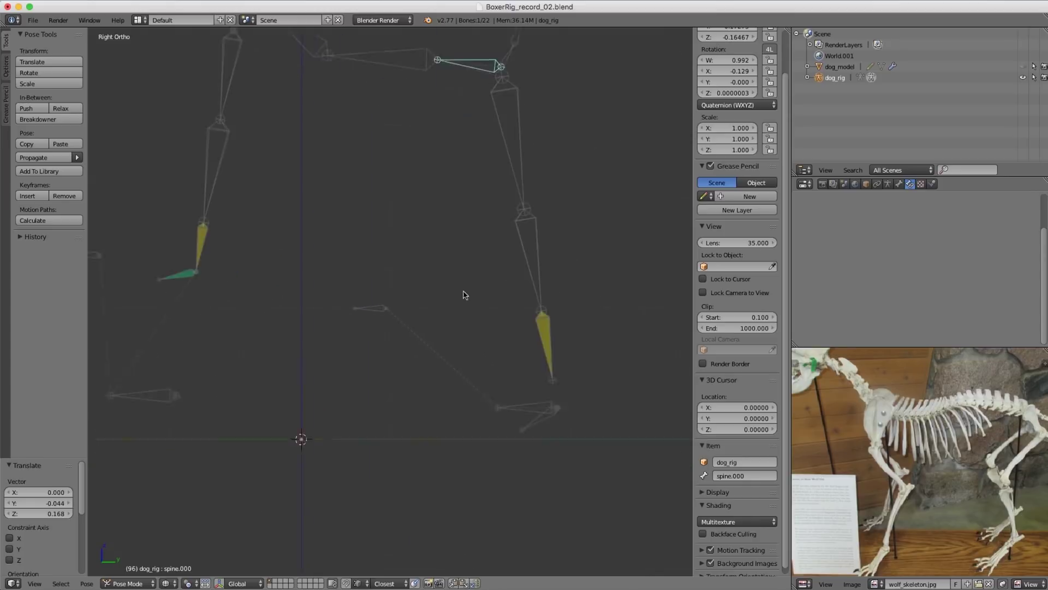
right_click(567, 382)
shift+middle_drag(568, 383, 448, 390)
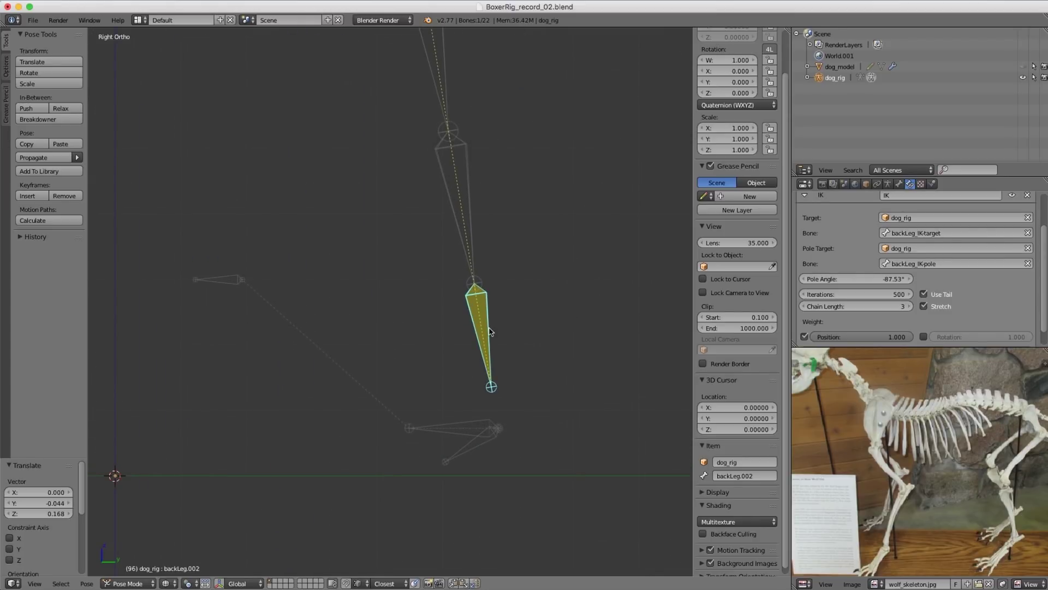
shift+right_click(463, 455)
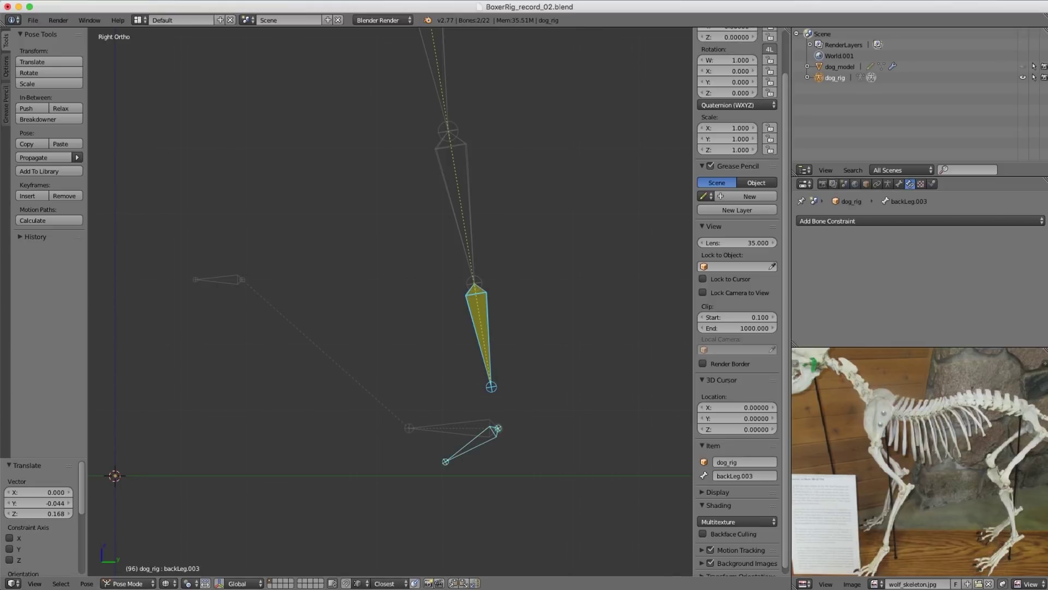
click(86, 583)
mouse_move(174, 344)
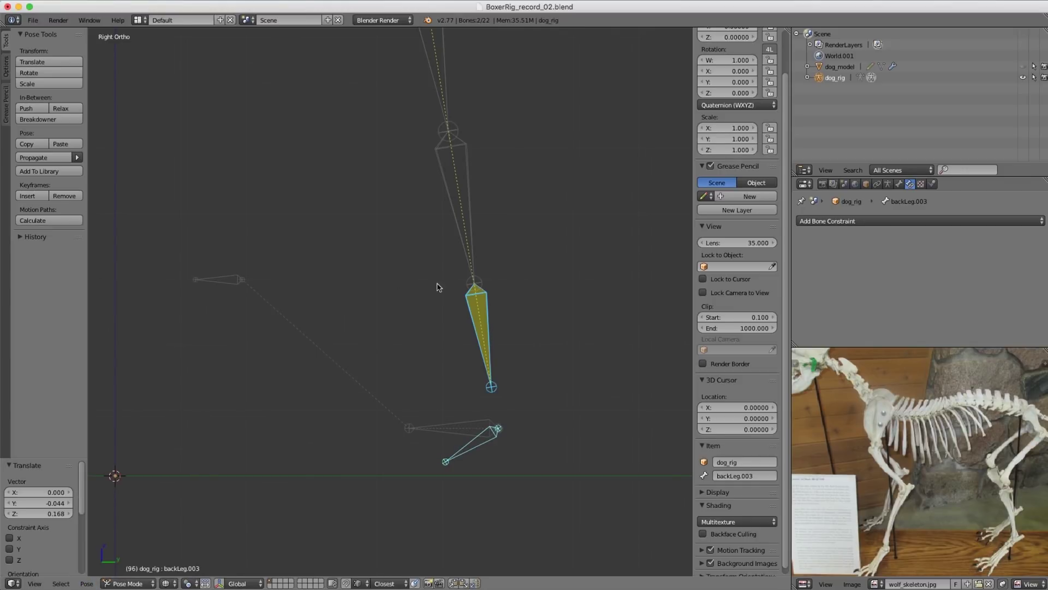
key(ctrl+shift+c)
click(428, 301)
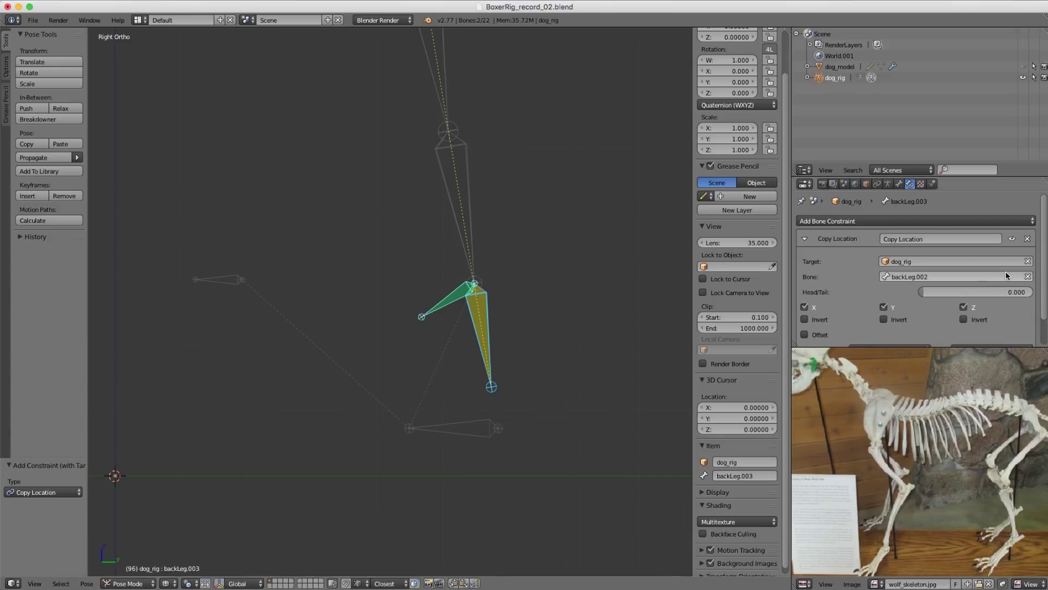
drag(923, 294, 1029, 292)
Step: Move spine.000 down towards the ground to test the bend of both constrained legs
ctrl+middle_drag(481, 302, 428, 208)
shift+middle_drag(428, 208, 505, 233)
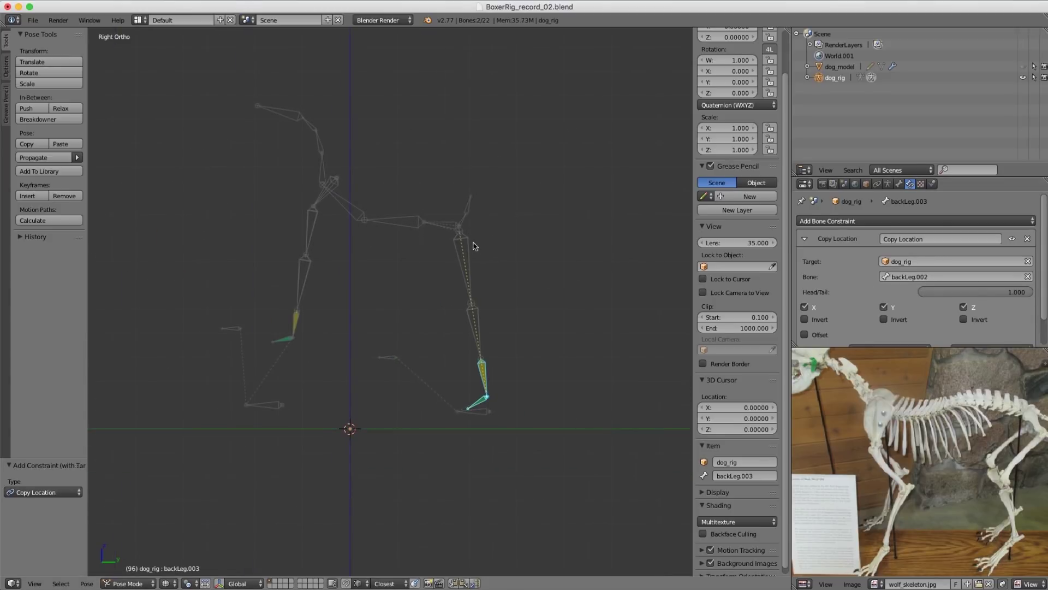
right_click(455, 227)
key(g)
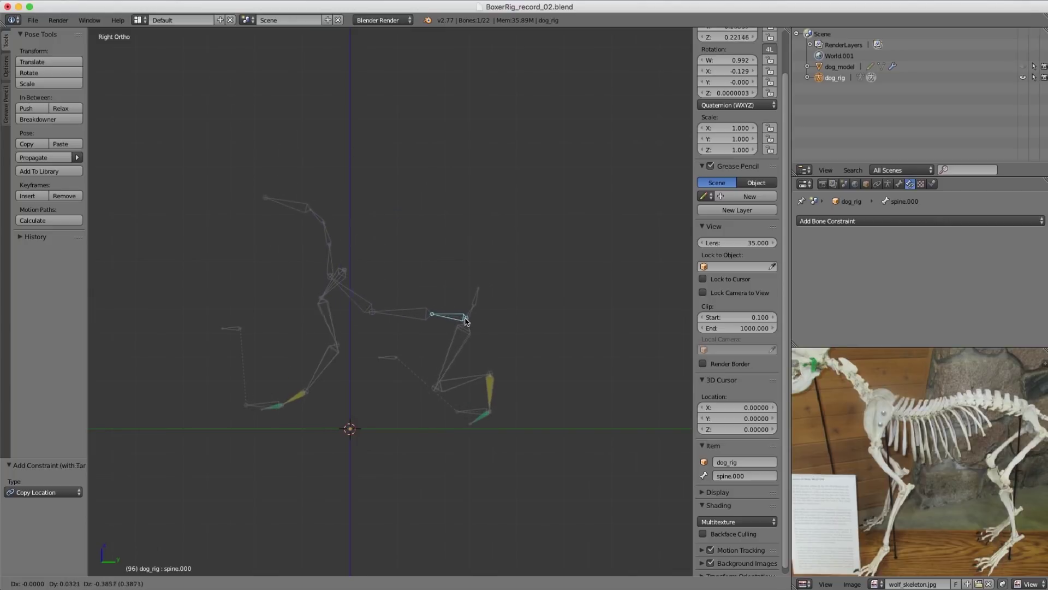
click(447, 314)
Step: Clear the pose location and rotation of all dog_rig bones, and deselect them
key(a)
key(alt+g)
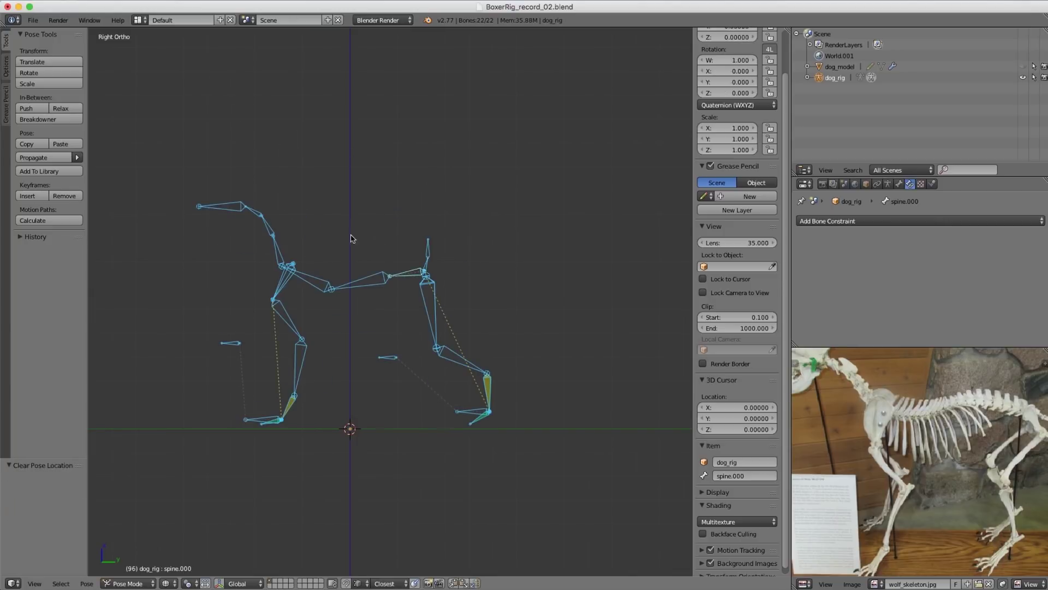
key(a)
Step: Duplicate the head bone in place in Edit Mode
scroll(376, 249, up, 3)
shift+middle_drag(460, 314, 413, 263)
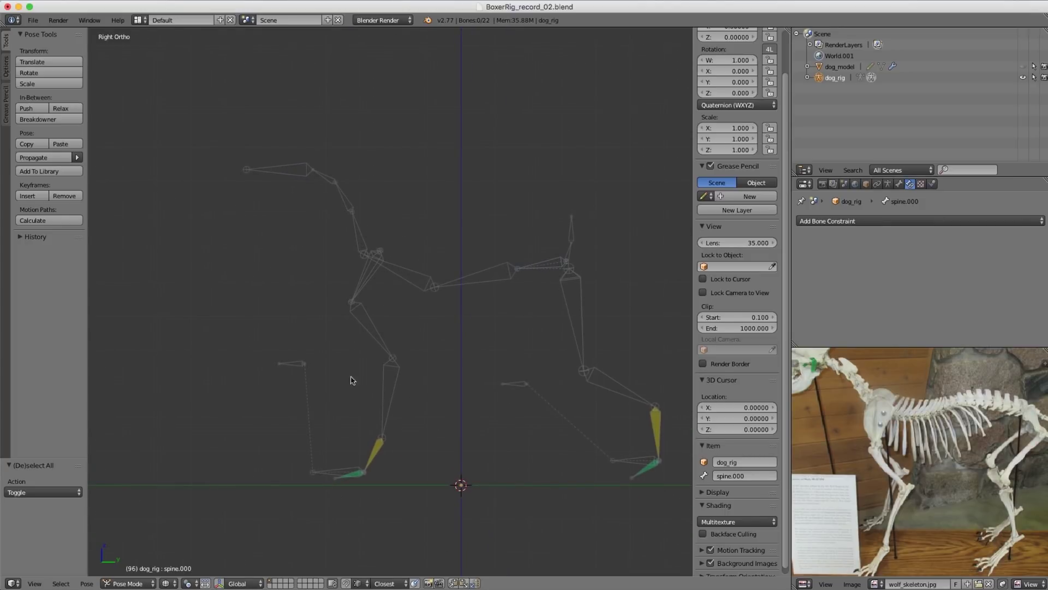
shift+middle_drag(310, 207, 372, 264)
right_click(372, 264)
scroll(421, 290, up, 2)
shift+middle_drag(421, 290, 401, 290)
scroll(388, 244, down, 2)
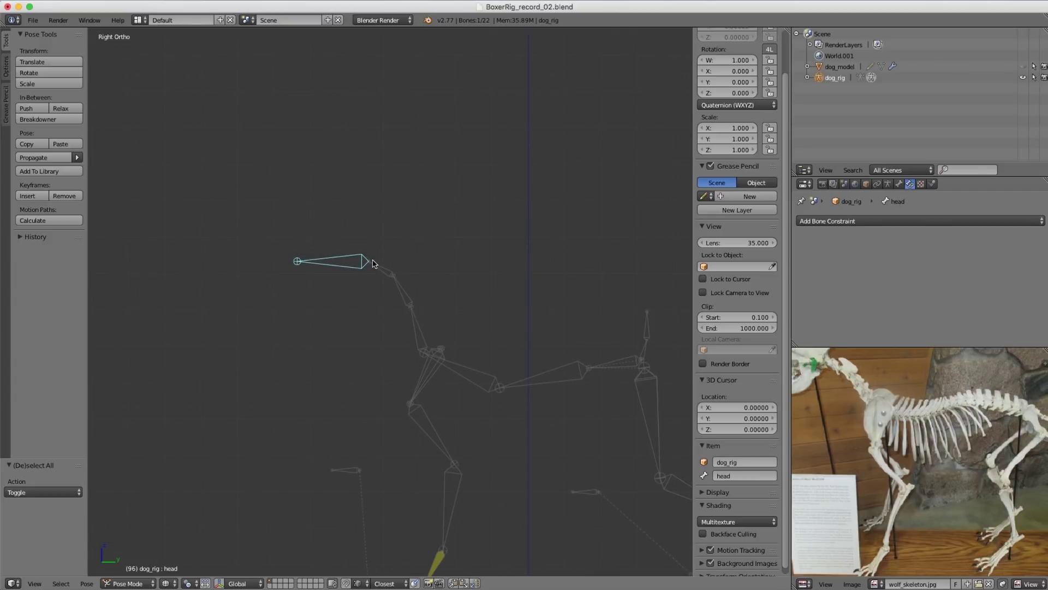
key(Tab)
key(shift+d)
key(Escape)
Step: Rename the duplicated head bone as head_IKtarget
click(751, 457)
text(head)
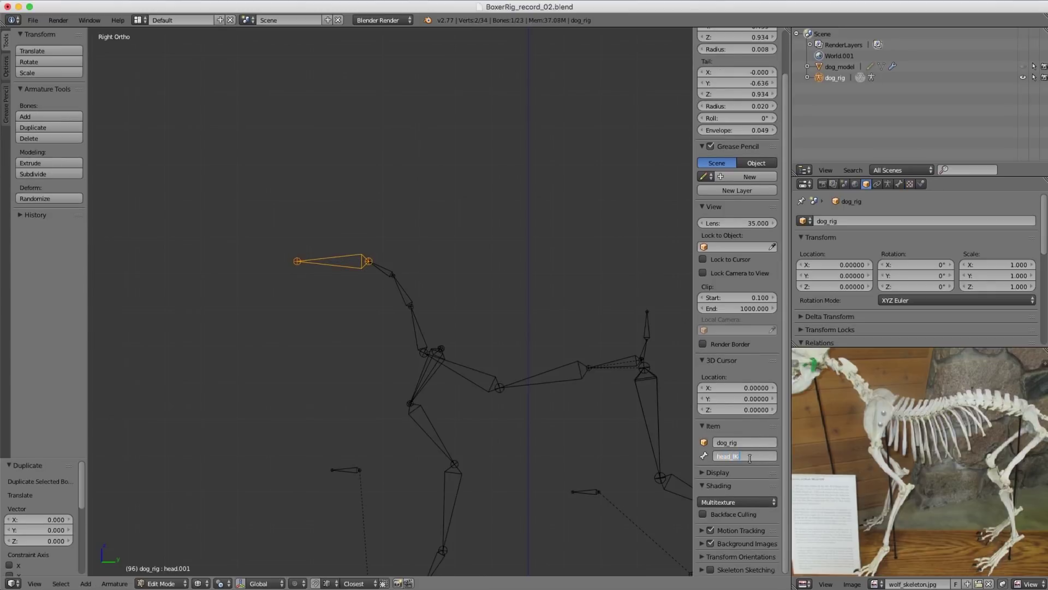
key(Return)
Step: Scale the original head bone down to about 0.54 of its size
scroll(300, 300, up, 3)
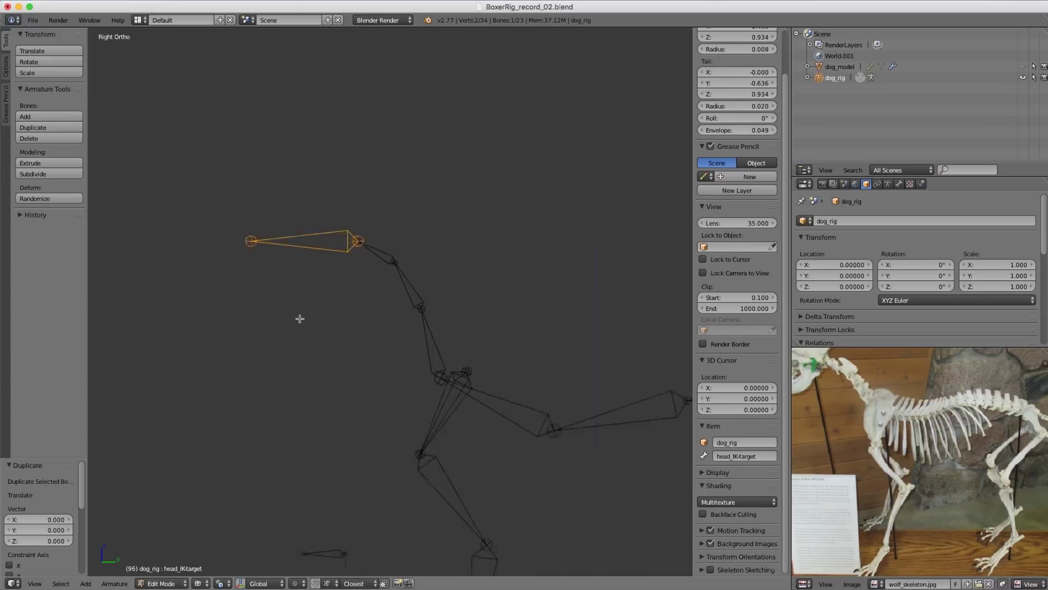
right_click(343, 274)
key(s)
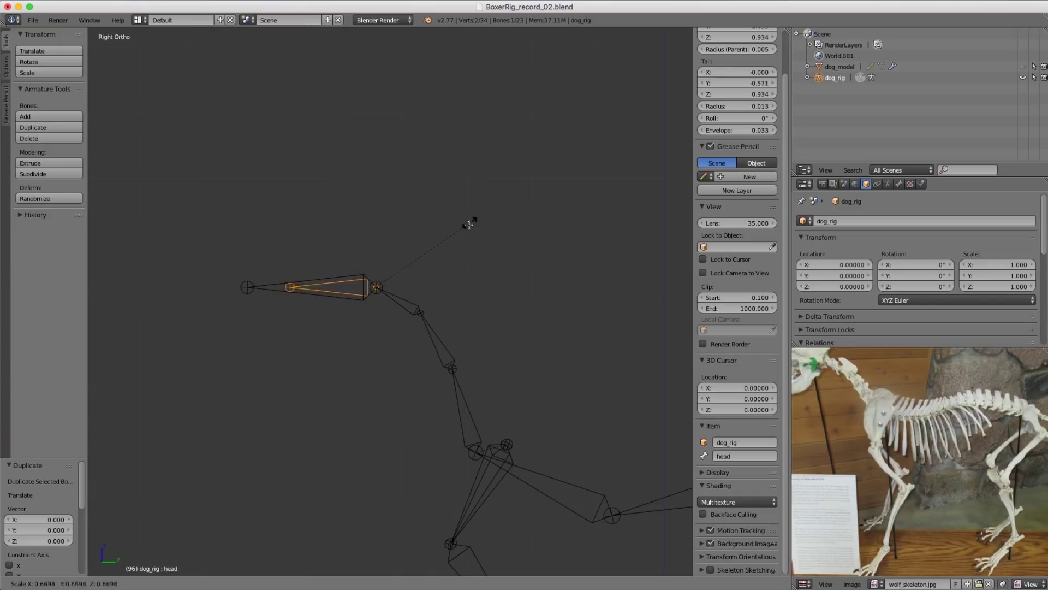
click(454, 240)
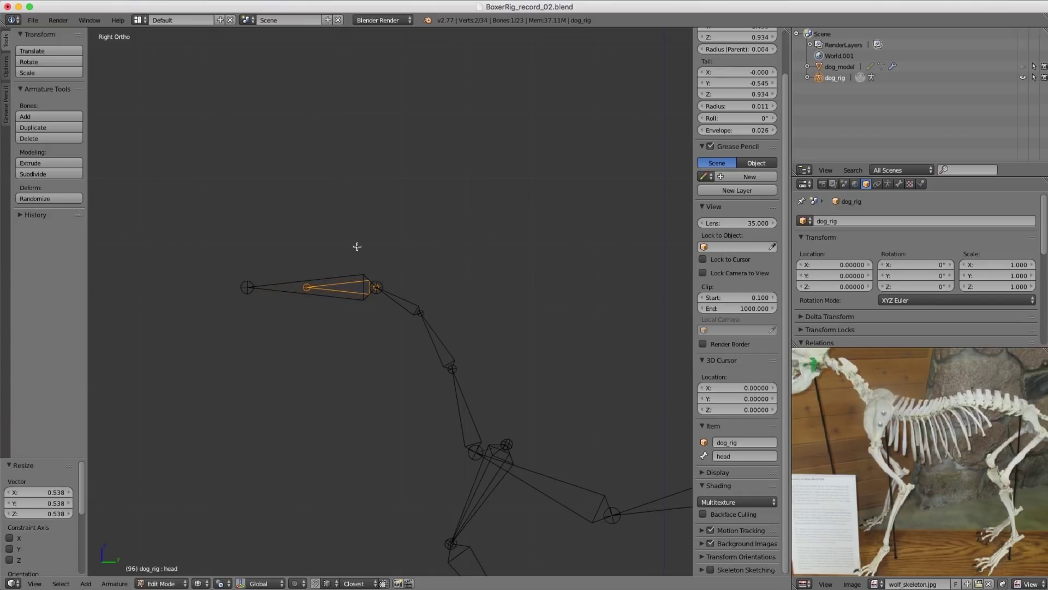
scroll(356, 255, down, 2)
shift+middle_drag(357, 261, 387, 206)
scroll(350, 237, up, 2)
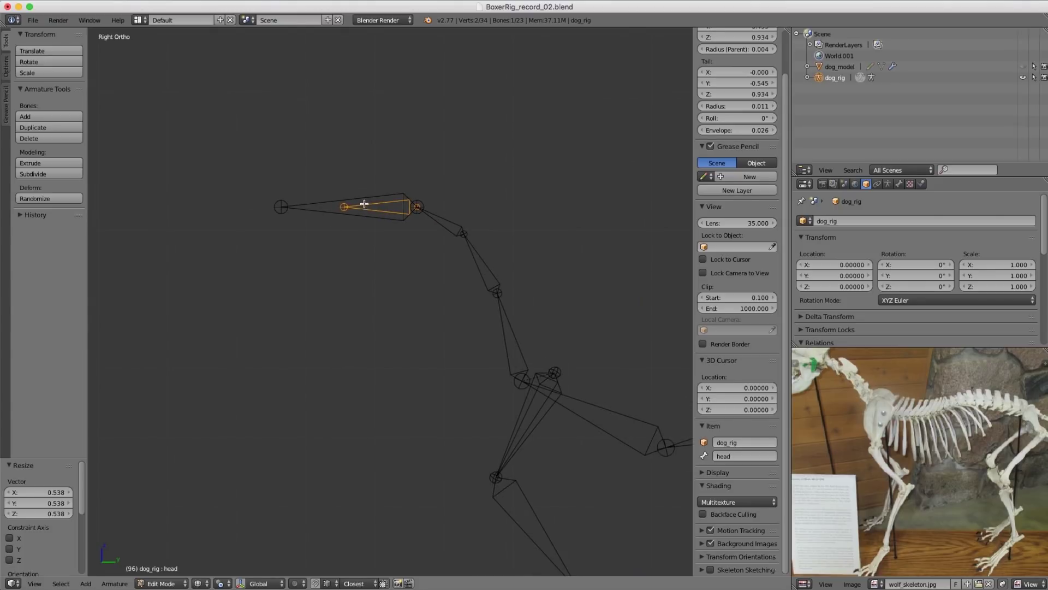
Step: Parent the head bone to head_IK-target with Keep Offset
shift+right_click(311, 206)
key(ctrl+p)
click(311, 210)
Step: Clear the parent of the head_IK-target bone so it is independent of the neck chain
scroll(382, 202, right, 3)
right_click(291, 213)
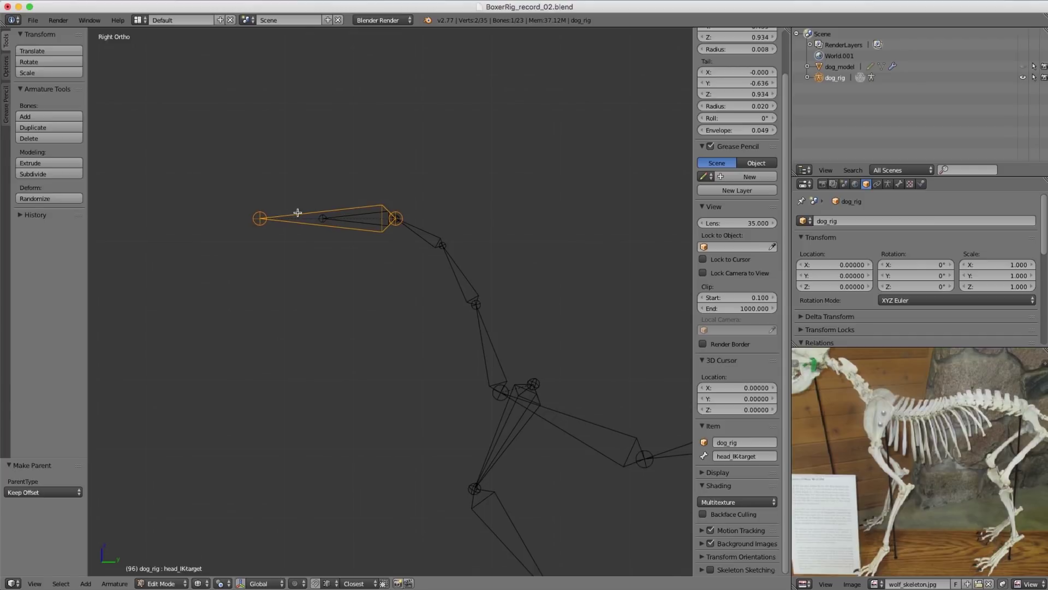
key(alt+p)
click(285, 229)
Step: Switch the armature to Pose Mode and add an Inverse Kinematics constraint to the neck.002 bone
key(ctrl+Tab)
shift+middle_drag(370, 225, 309, 257)
scroll(310, 256, up, 1)
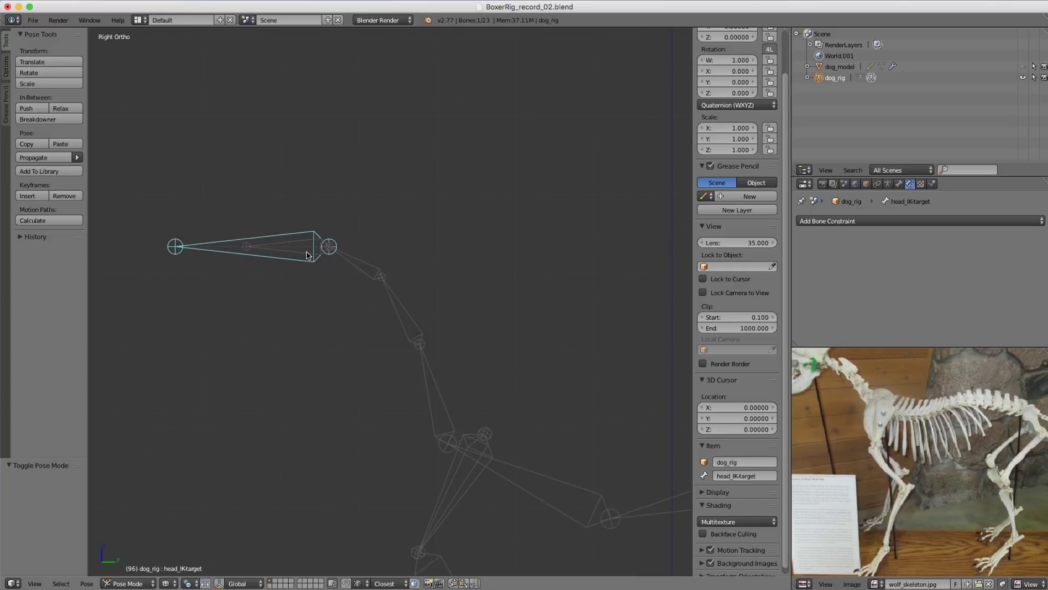
right_click(355, 273)
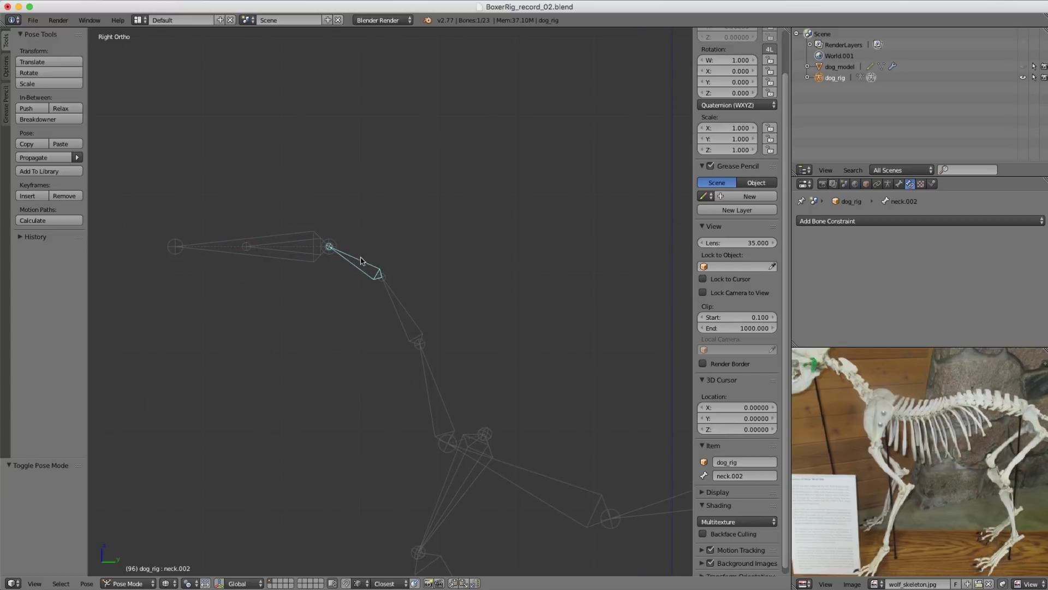
click(895, 221)
click(917, 270)
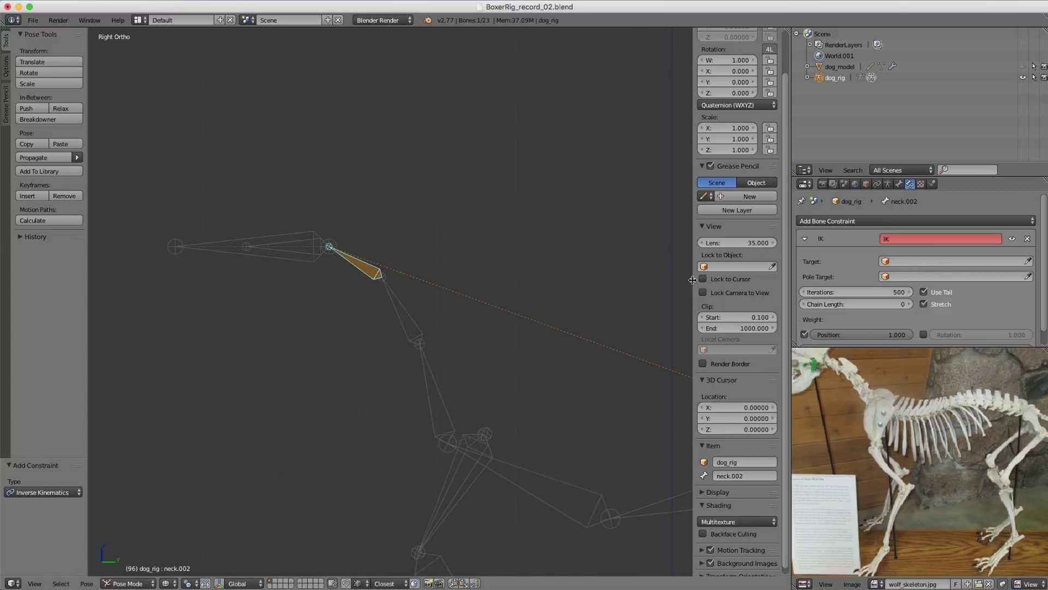
Step: Set the IK constraint's target to dog_rig, its bone to head_IK-target and its chain length to 3
click(944, 261)
click(910, 285)
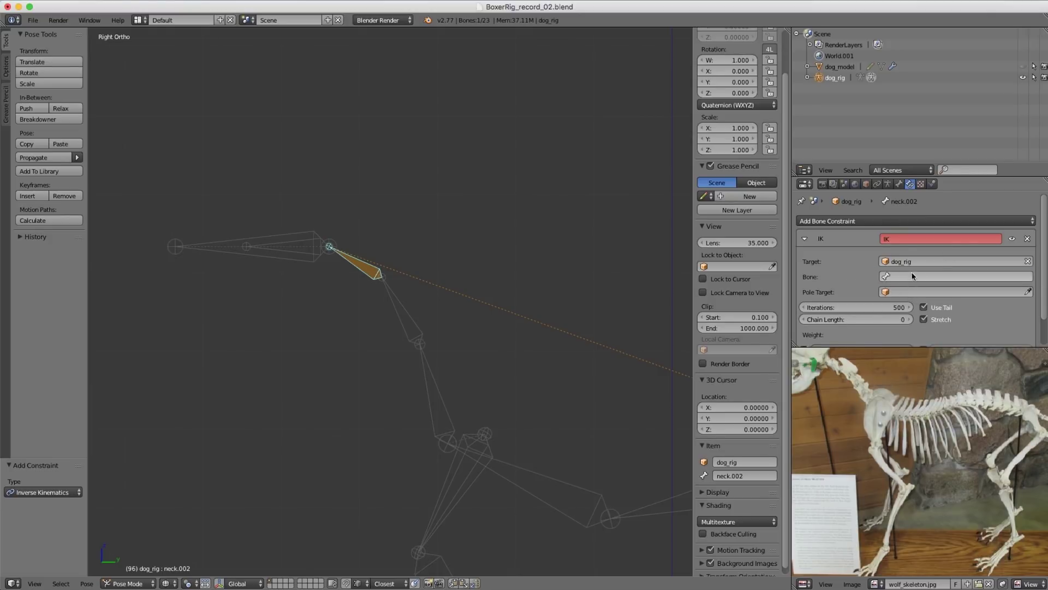
click(912, 276)
scroll(925, 352, down, 10)
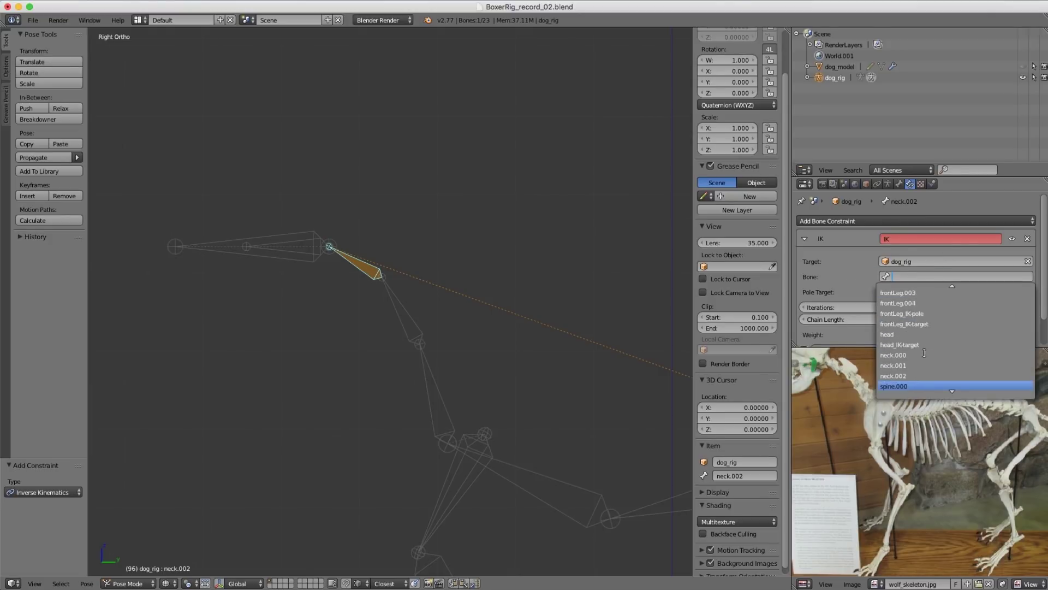
click(906, 345)
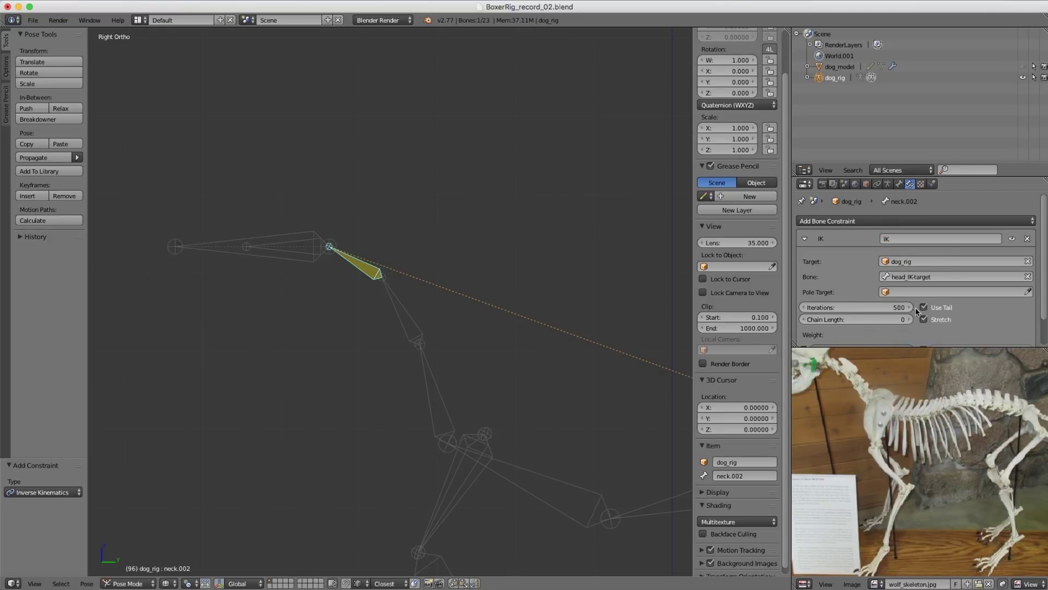
click(909, 320)
click(909, 320)
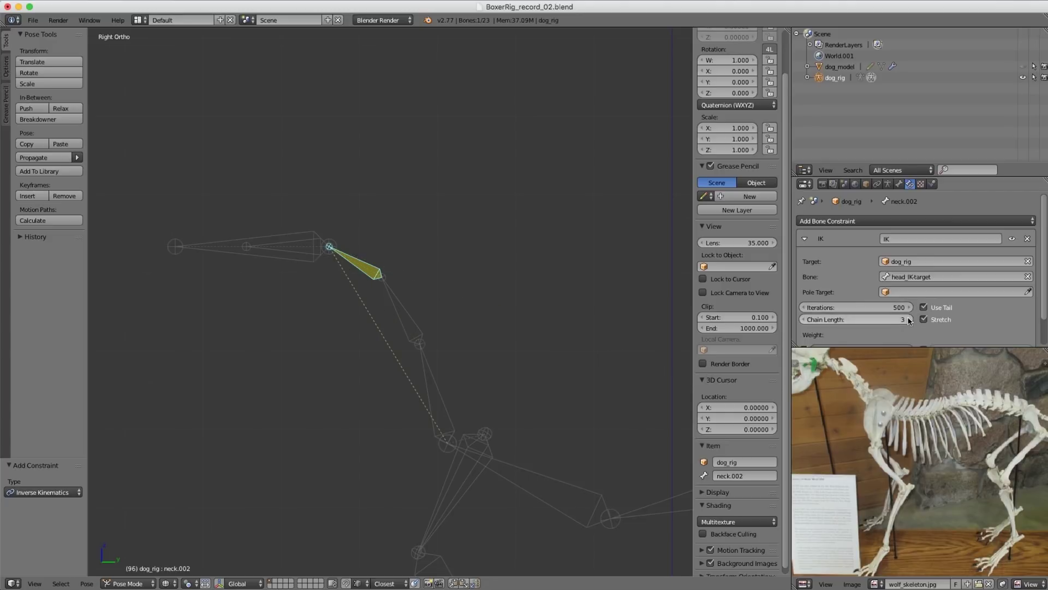
Step: Test the neck IK by moving head_IK-target forward and up, beyond the neck's reach
right_click(274, 267)
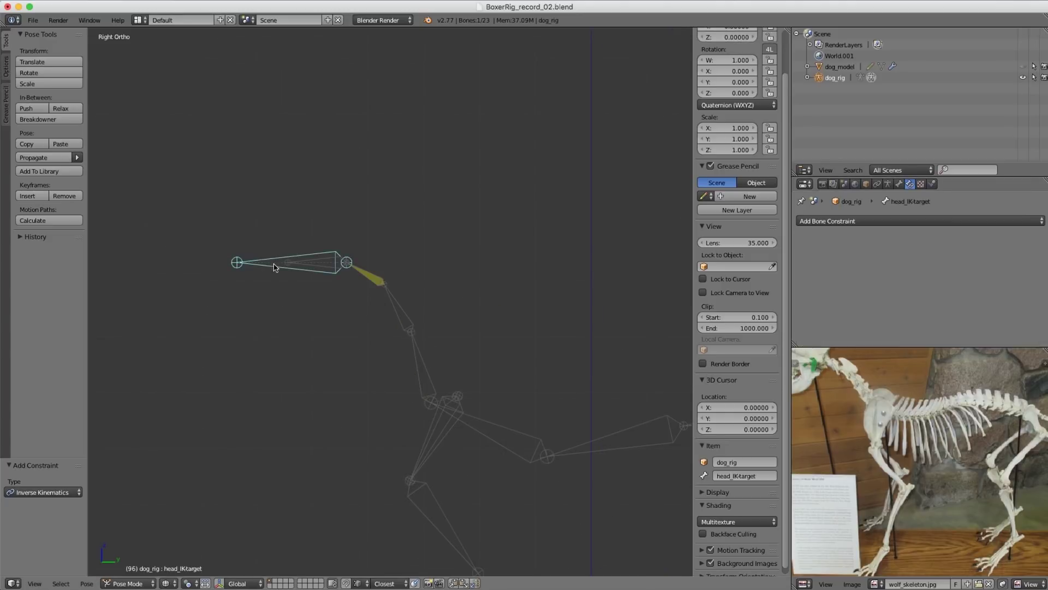
key(g)
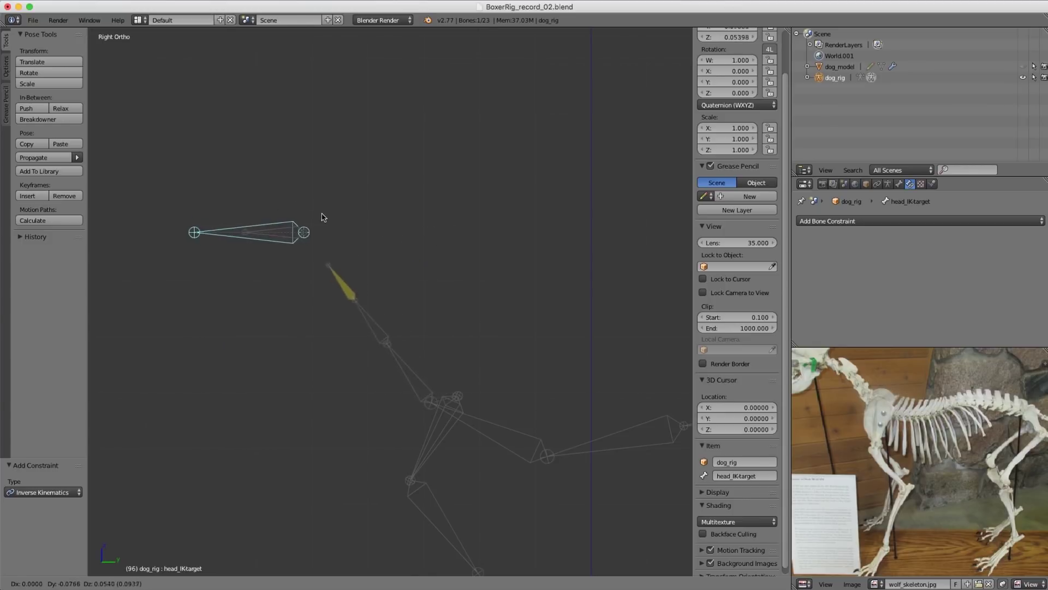
click(298, 226)
Step: Give the head bone a Copy Location constraint targeting neck.002, with Head/Tail set to 1.000
scroll(305, 262, up, 1)
key(a)
right_click(383, 297)
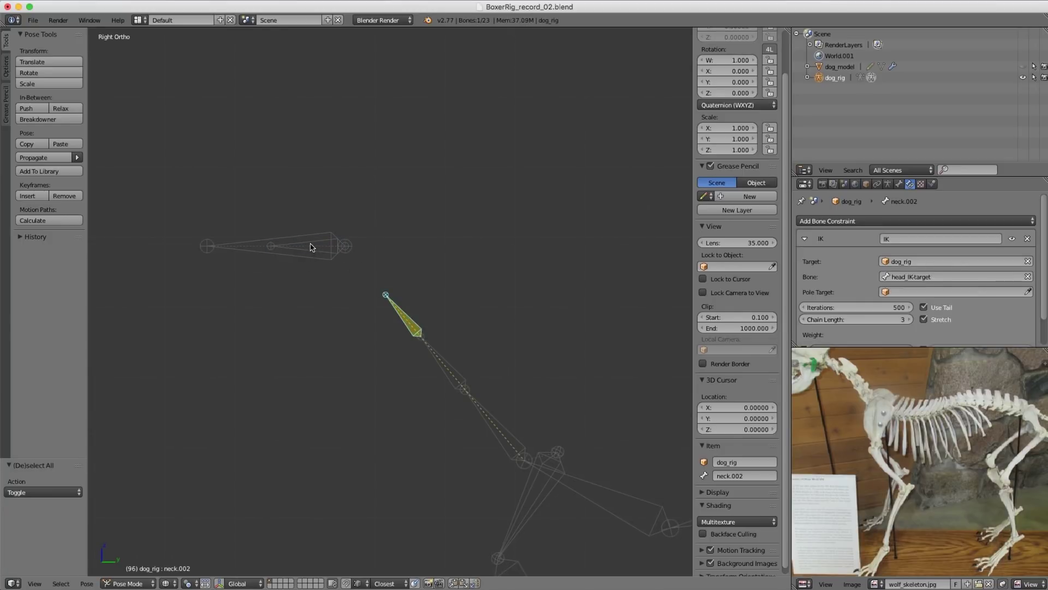
scroll(311, 247, up, 2)
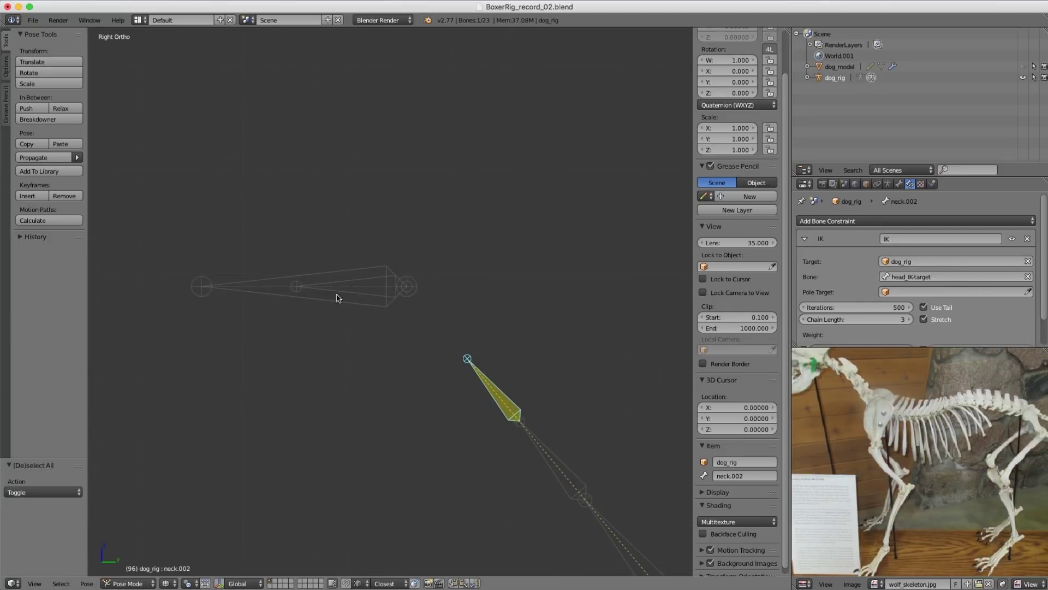
shift+right_click(307, 290)
key(KP_Decimal)
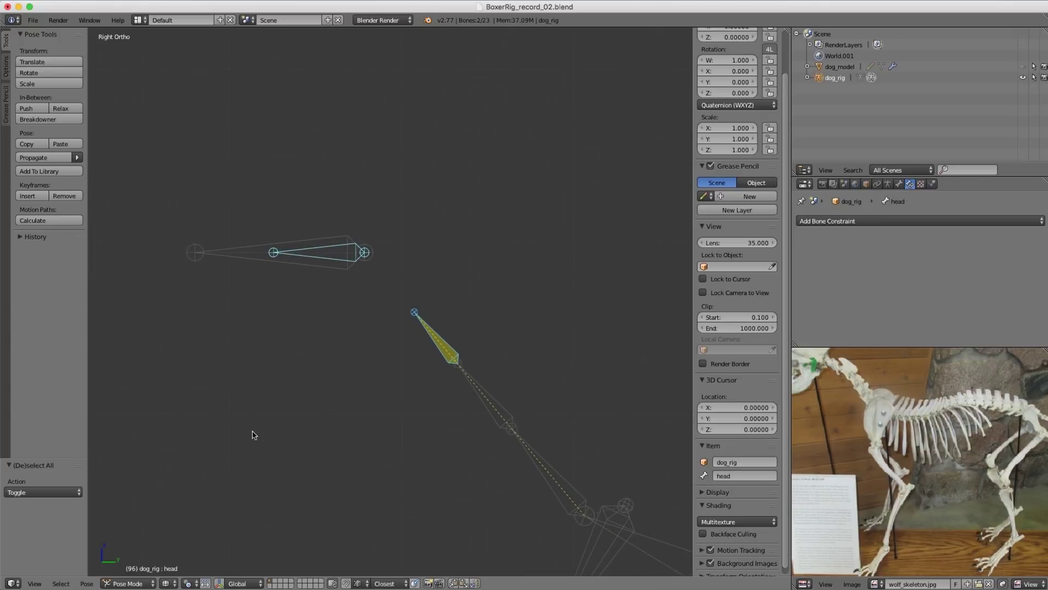
key(shift+ctrl+c)
click(244, 437)
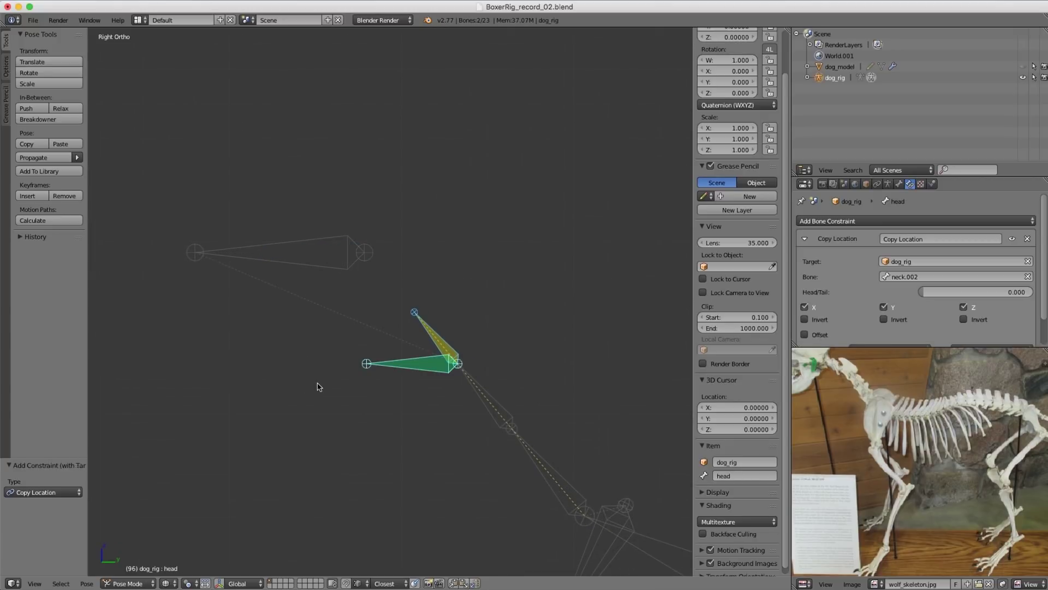
drag(922, 295, 1031, 293)
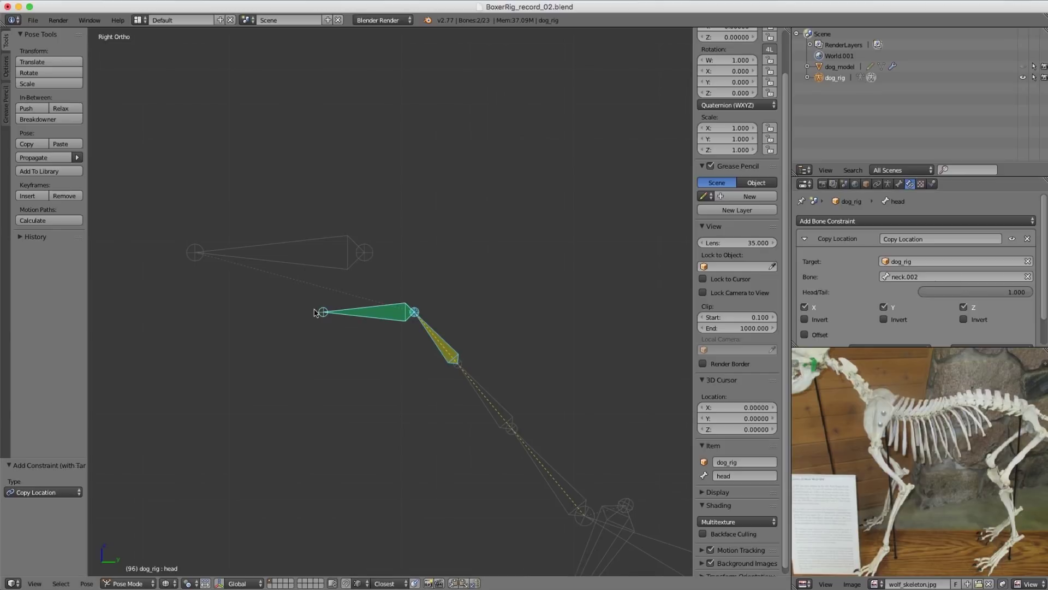
Step: Pose the head by lowering head_IK-target about 0.155, rotating it about -42° and shifting it slightly further down
scroll(385, 221, down, 4)
right_drag(364, 239, 380, 298)
key(r)
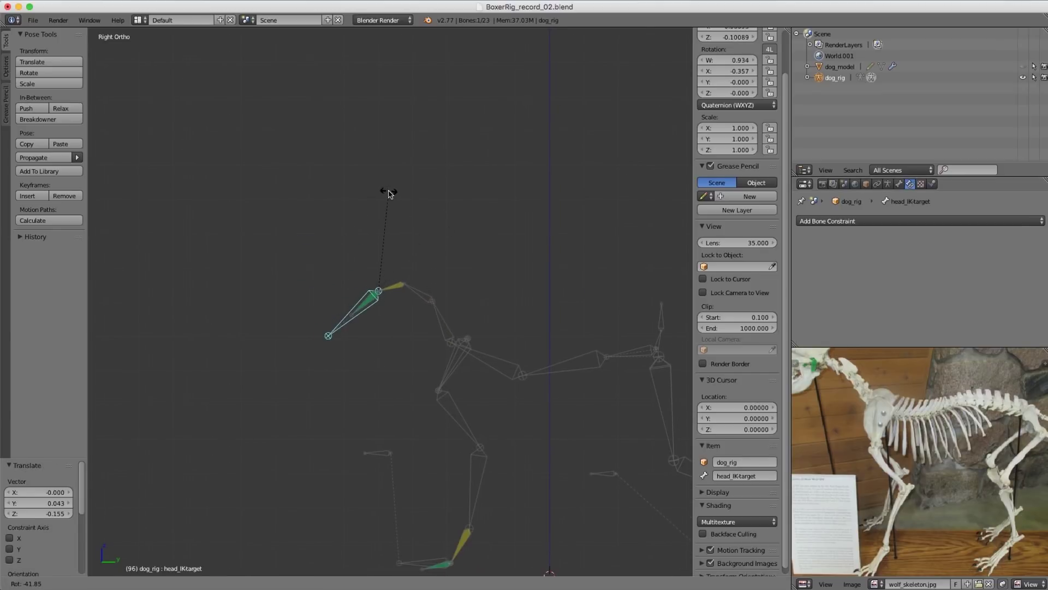
click(387, 194)
scroll(371, 183, down, 5)
key(g)
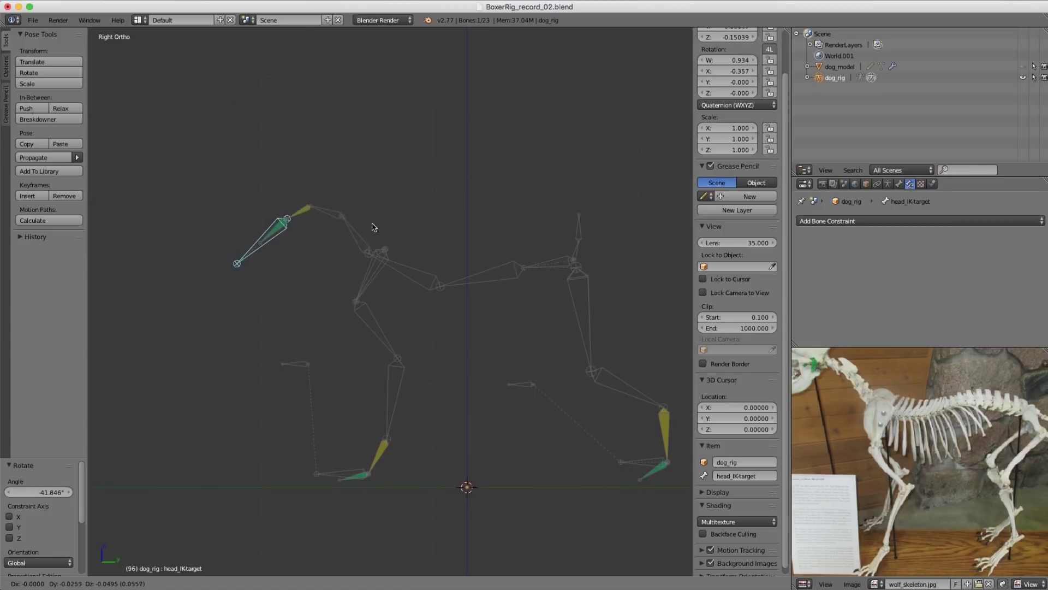
click(375, 225)
Step: Try moving the spine.000 bone to see how the neck and head react, and cancel the move
scroll(518, 257, down, 1)
right_click(517, 257)
key(g)
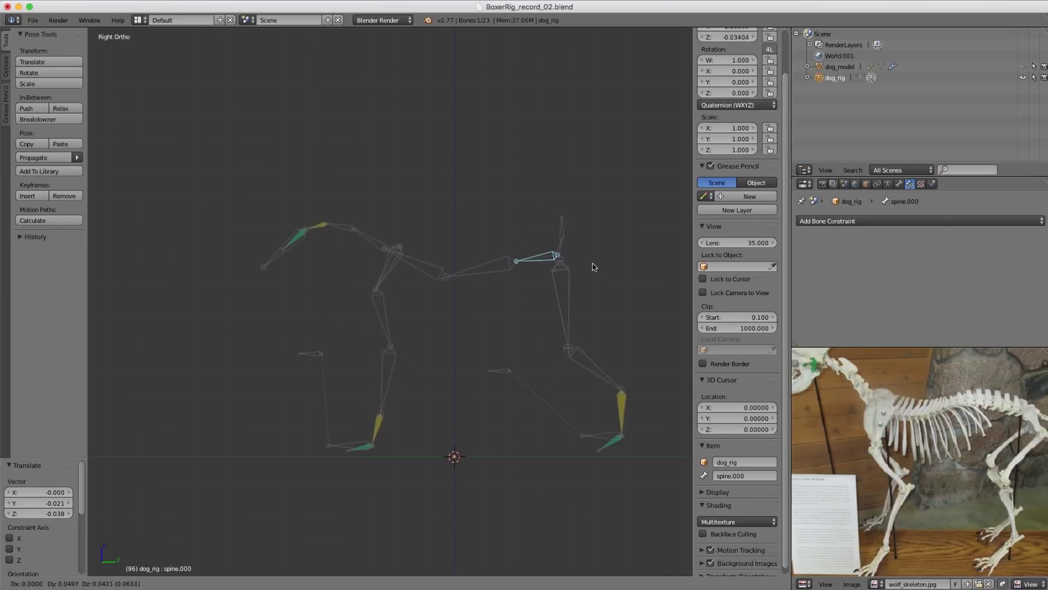
right_click(577, 293)
Step: In Edit Mode, parent the head_IK-target bone to spine.002 with Keep Offset
scroll(447, 309, up, 1)
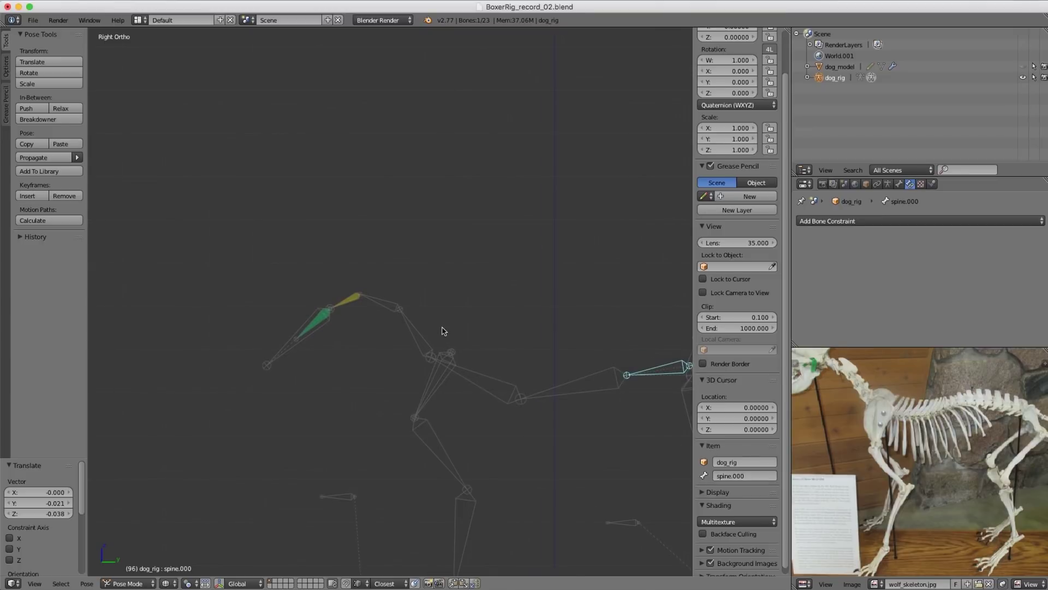
right_click(289, 351)
shift+middle_drag(389, 327, 285, 266)
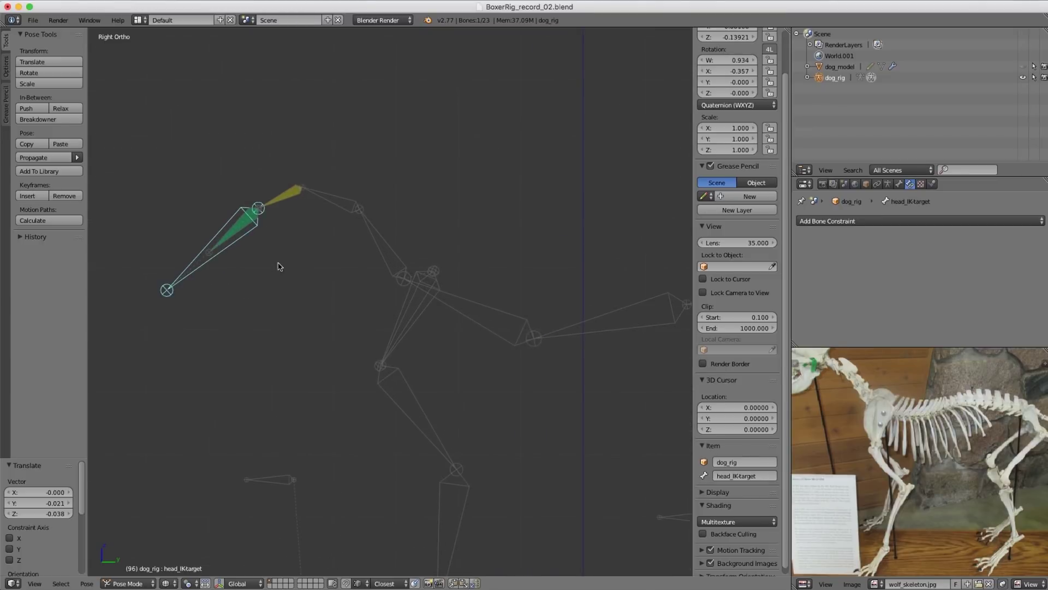
key(Tab)
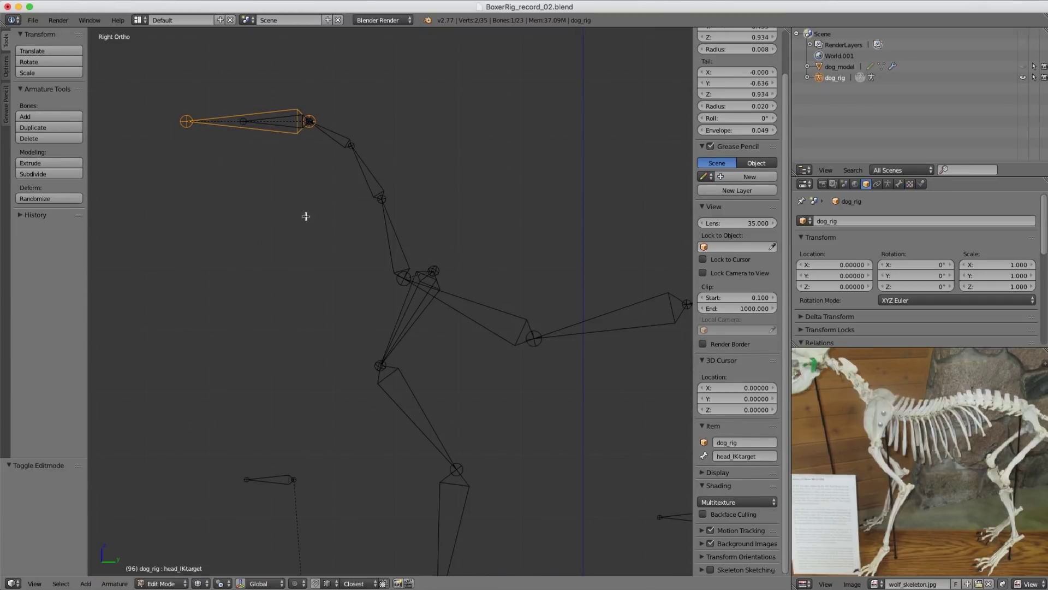
shift+middle_drag(455, 254, 447, 330)
shift+right_click(484, 348)
key(ctrl+p)
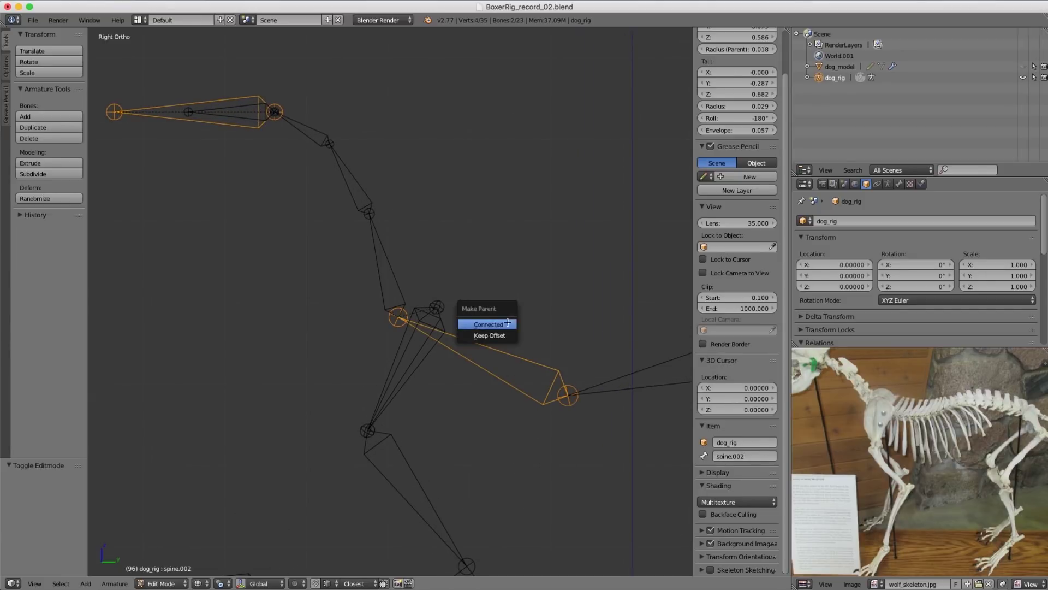
click(504, 335)
Step: Return to Pose Mode and rotate spine.000 to test whether the head target follows the spine
scroll(463, 325, down, 5)
key(ctrl+Tab)
right_click(541, 315)
key(r)
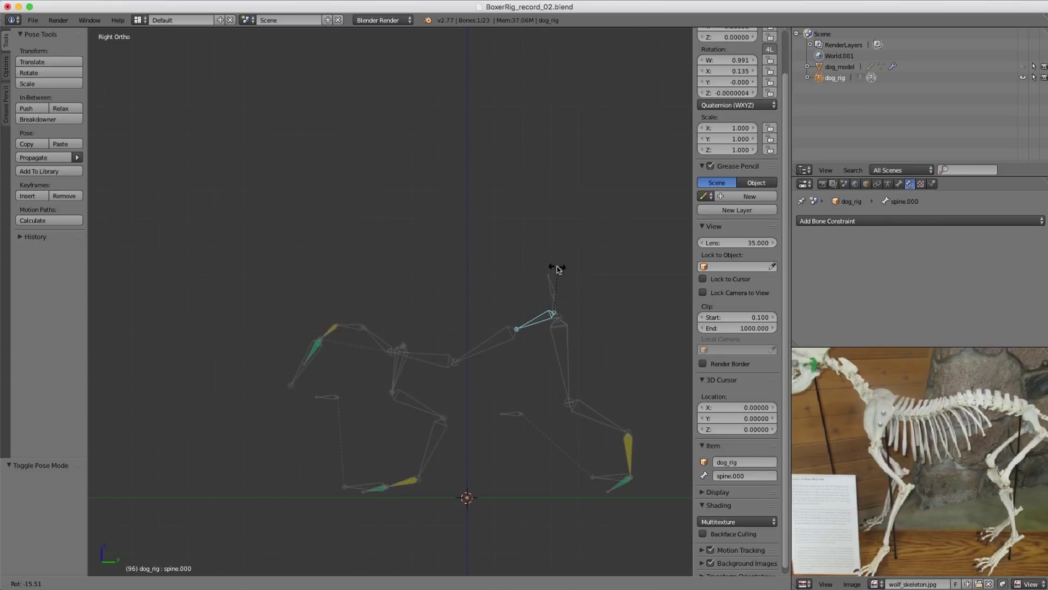
click(564, 283)
Step: Move and rotate head_IK-target to test the head pose, finishing with a shift of about 0.055 in Y and 0.027 in Z
right_click(305, 332)
key(g)
click(321, 290)
key(r)
click(441, 334)
key(g)
click(458, 327)
Step: Rotate spine.000 again to check the newly posed head against the spine's motion
right_click(541, 319)
key(r)
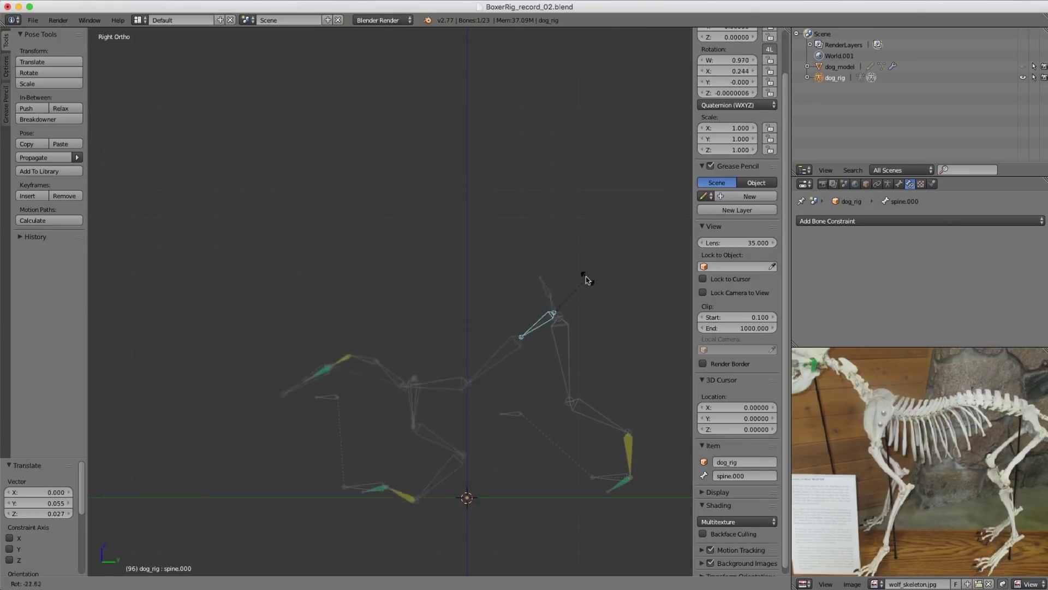
click(585, 294)
Step: Clear the pose rotation and location of all bones, and deselect them
key(a)
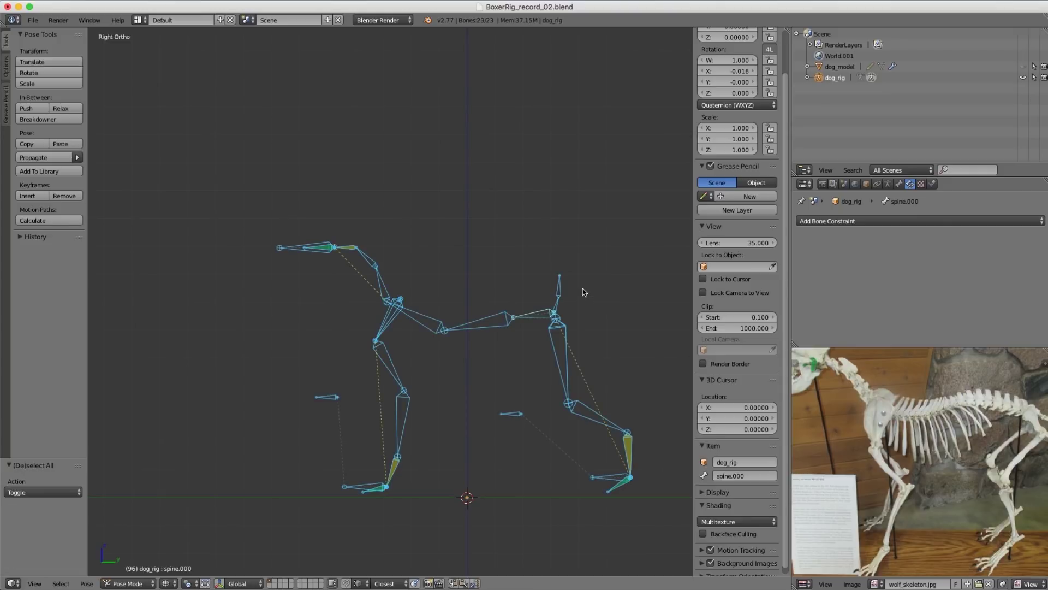
key(alt+r)
key(alt+g)
key(a)
Step: Lower head_IK-target in two moves, about 0.080 and about 0.093 in Z, to test the neck's bend
shift+middle_drag(556, 269, 417, 293)
shift+middle_drag(395, 234, 554, 232)
ctrl+middle_drag(340, 172, 357, 187)
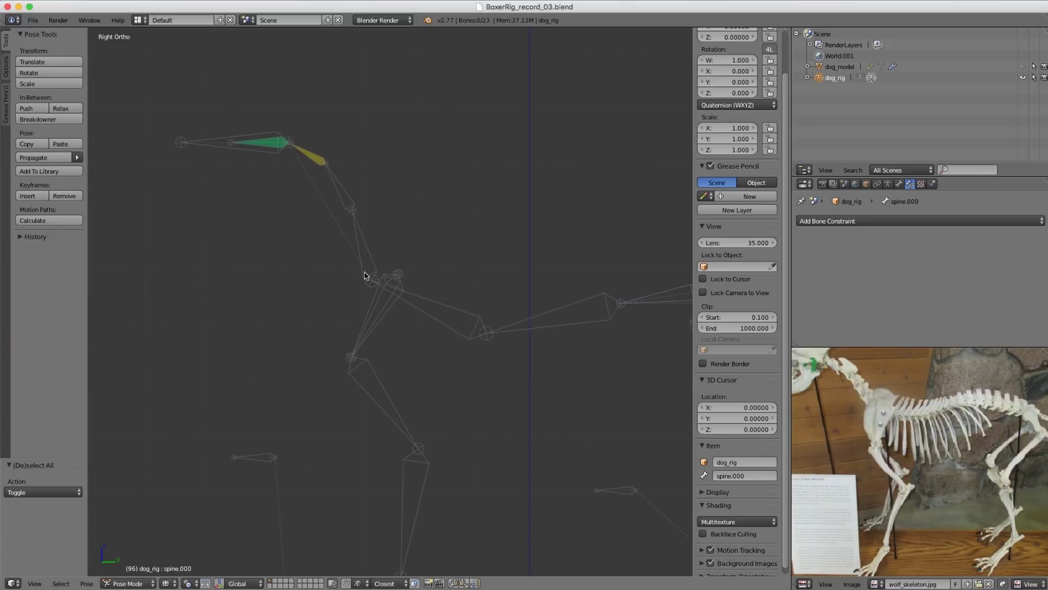
scroll(338, 202, down, 2)
right_click(244, 188)
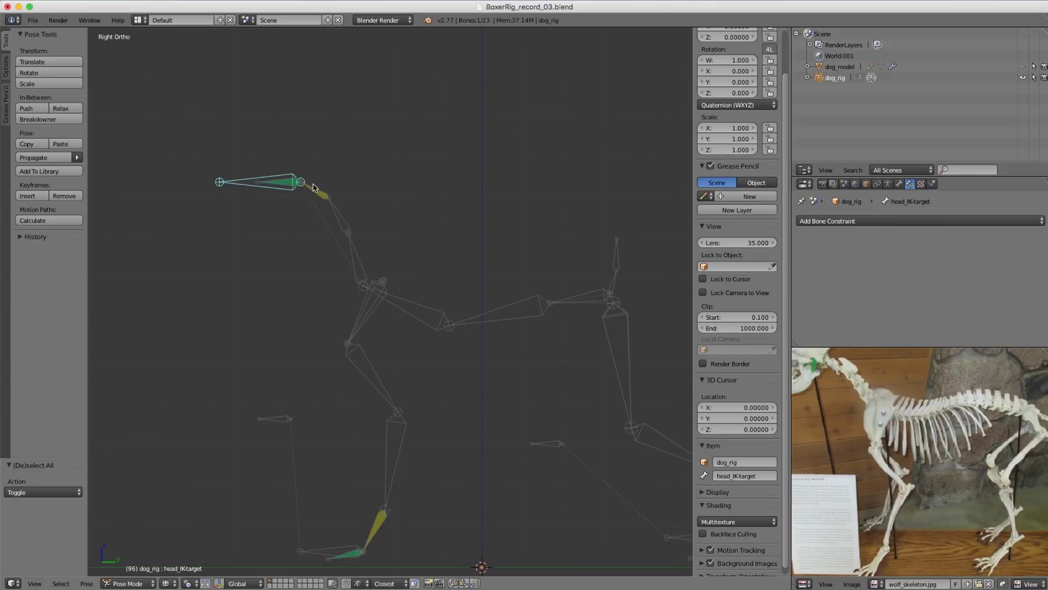
key(g)
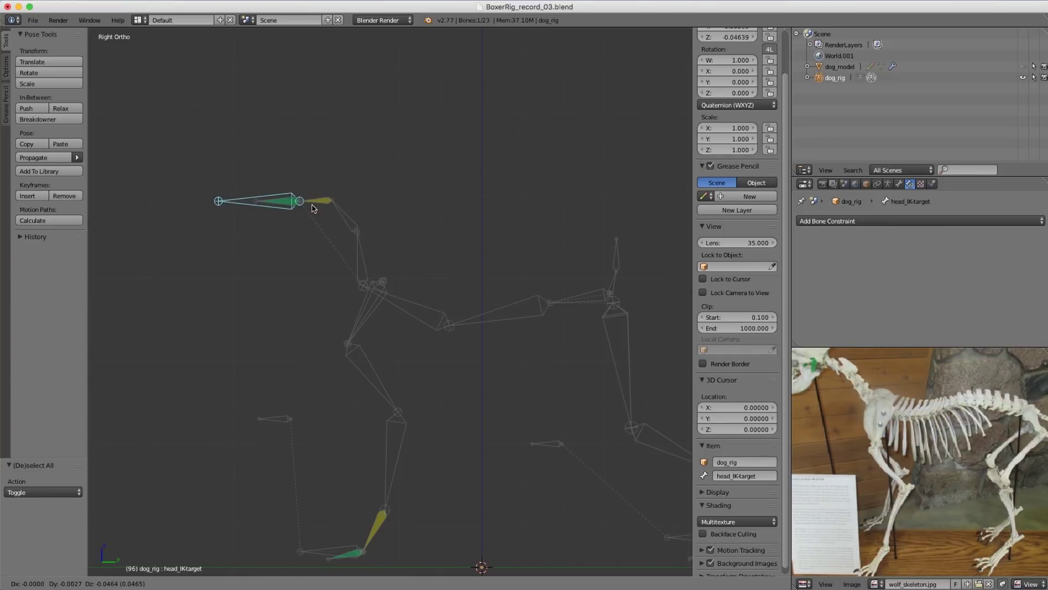
click(279, 222)
shift+middle_drag(311, 208, 363, 241)
ctrl+middle_drag(363, 243, 314, 114)
shift+middle_drag(322, 167, 361, 221)
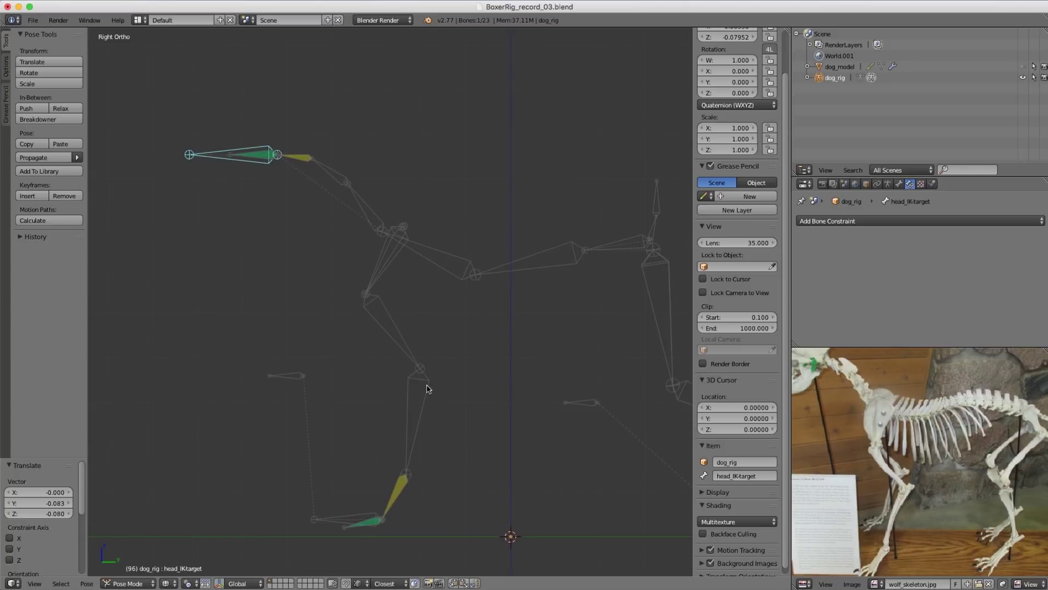
key(g)
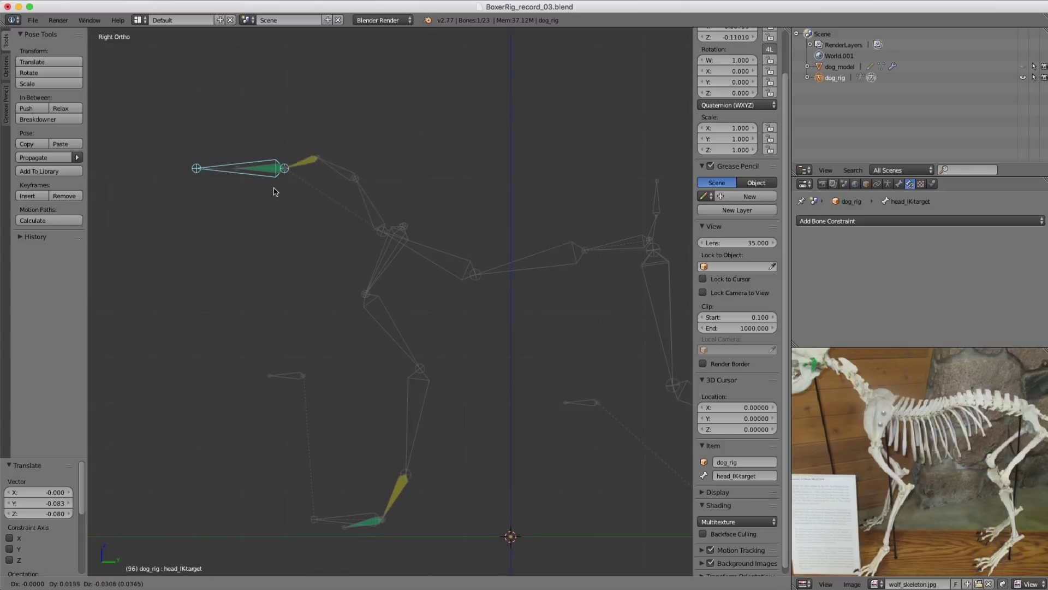
click(255, 216)
Step: Rotate head_IK-target about 24° around the global Z axis to turn the dog's head sideways
middle_drag(254, 215, 451, 223)
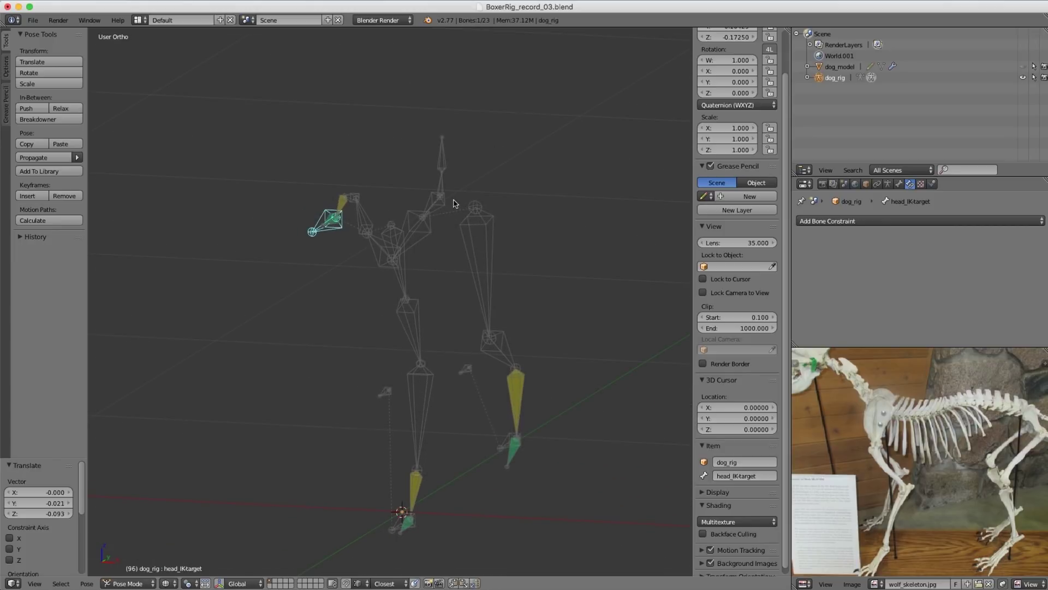
key(r)
key(z)
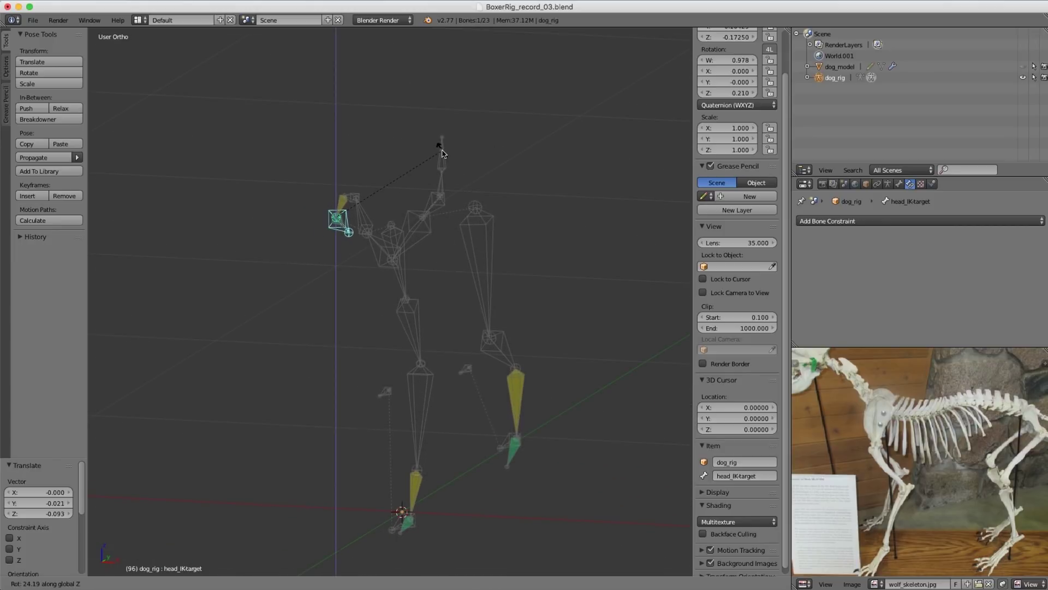
click(442, 153)
Step: Inspect the turned head from other angles, and clear the pose location and rotation of all bones
middle_drag(442, 154, 428, 217)
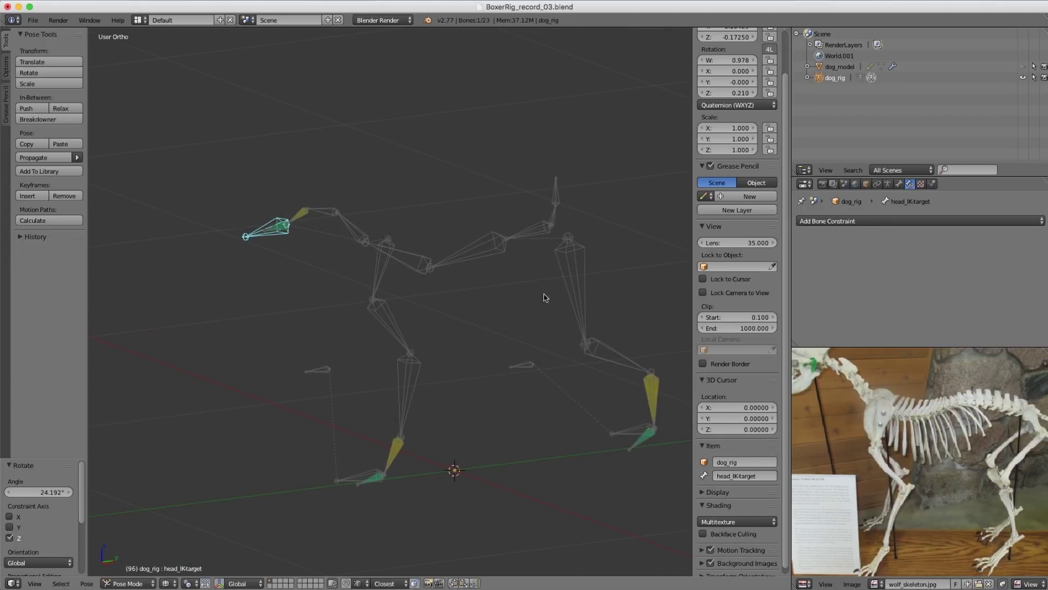
middle_drag(372, 255, 420, 251)
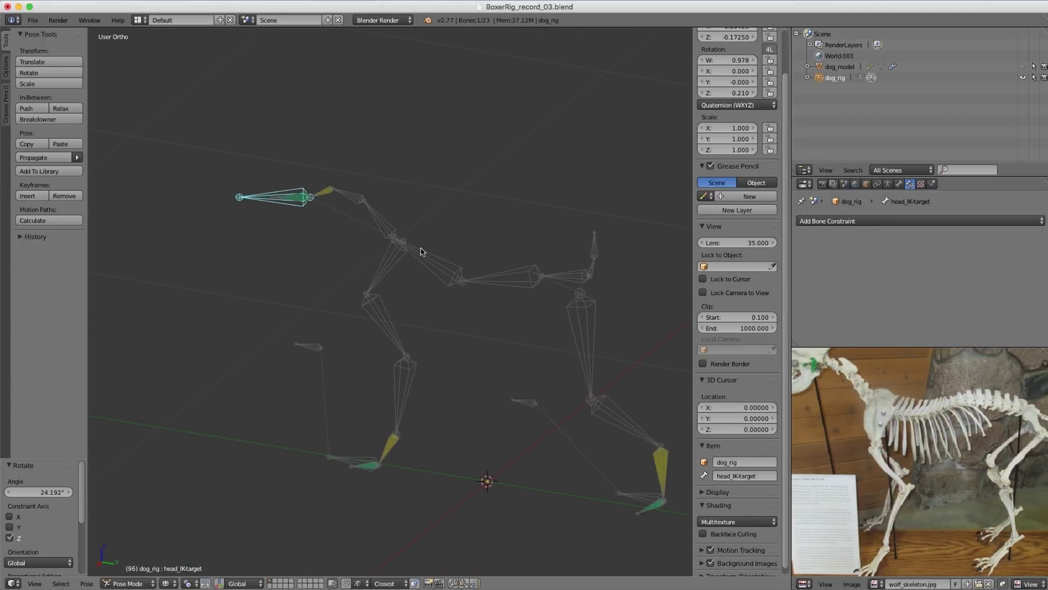
key(a)
key(alt+g)
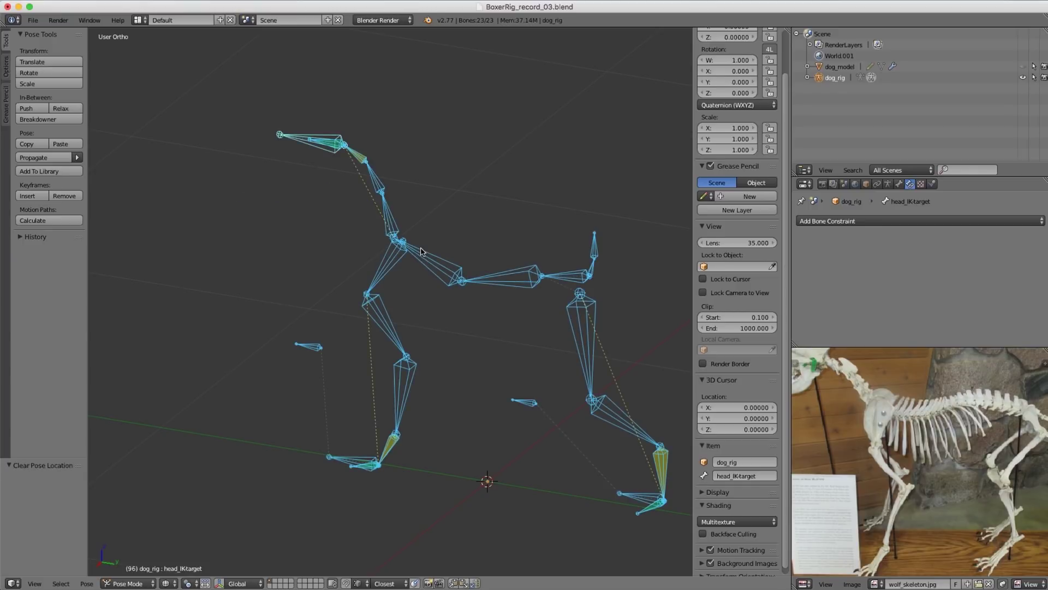
Step: In Edit Mode, duplicate the tail's base bone tail.000 in place and scale the copy up about 2.7 times
key(a)
key(KP_3)
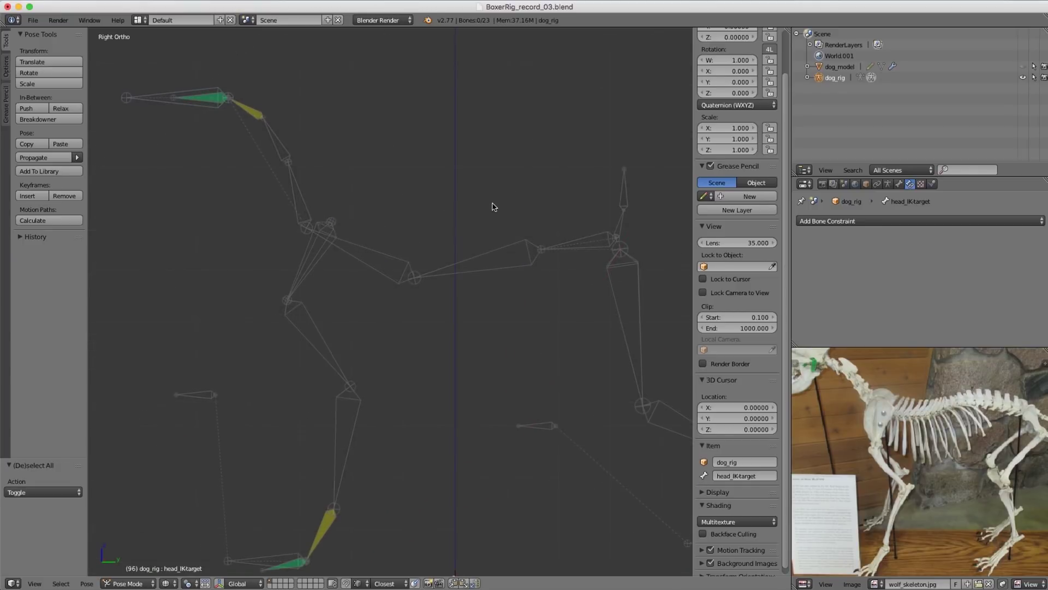
shift+middle_drag(604, 239, 379, 282)
shift+middle_drag(433, 226, 414, 301)
right_click(423, 289)
ctrl+middle_drag(461, 248, 461, 241)
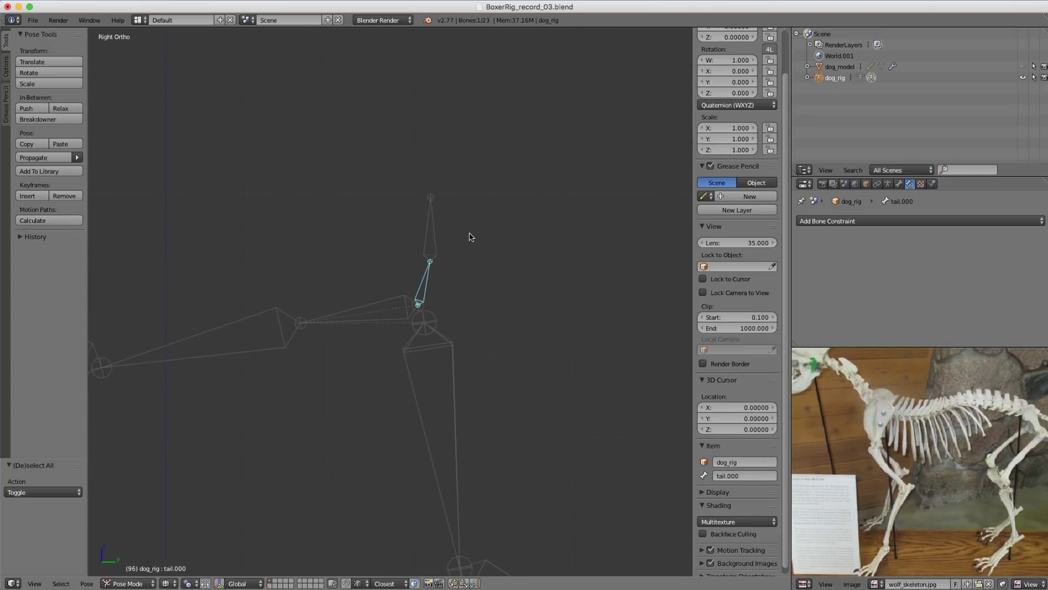
key(Tab)
key(shift+d)
right_click(486, 231)
key(ctrl+z)
key(s)
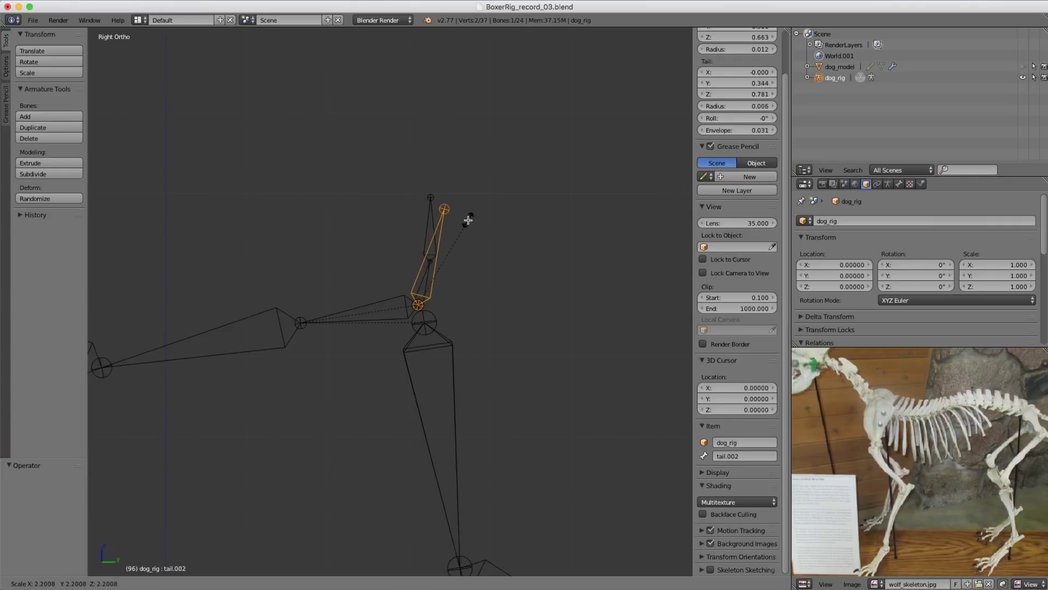
click(475, 199)
Step: Move the enlarged bone's tip about -0.019 in Y and 0.007 in Z, and rename the bone tail-CTRL
right_click(453, 188)
key(g)
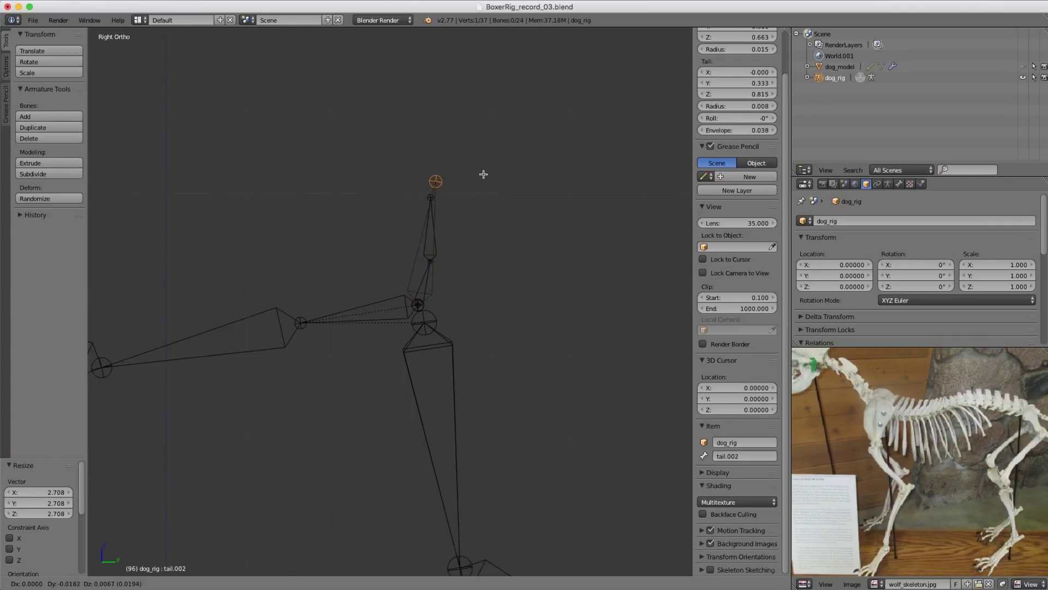
click(483, 174)
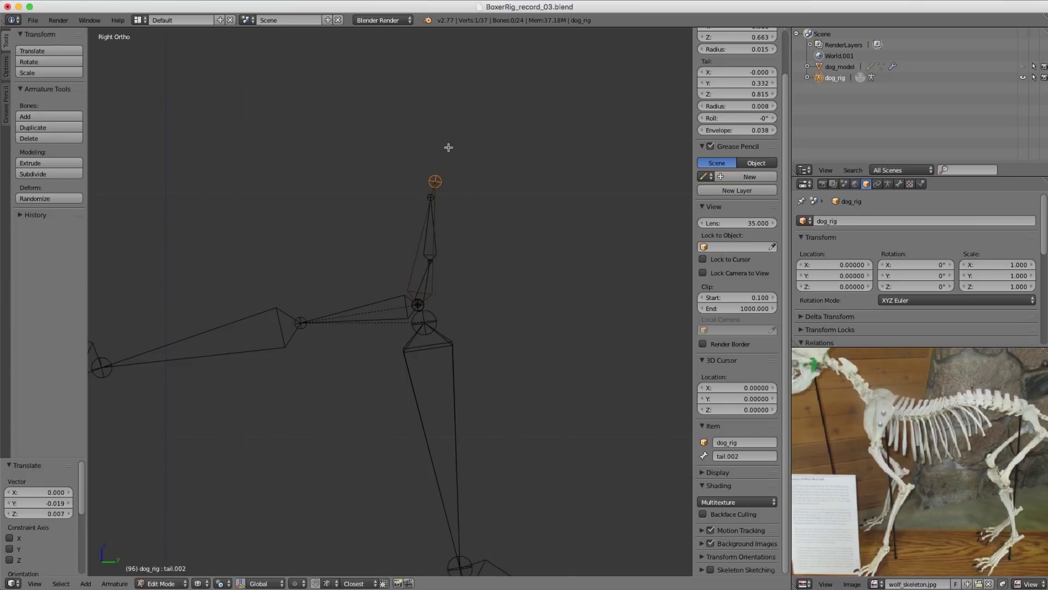
click(743, 454)
text(ta)
key(Return)
Step: Try parenting tail-CTRL to spine.000 as a connected bone, and undo it
scroll(453, 211, up, 2)
right_click(422, 242)
shift+right_click(397, 297)
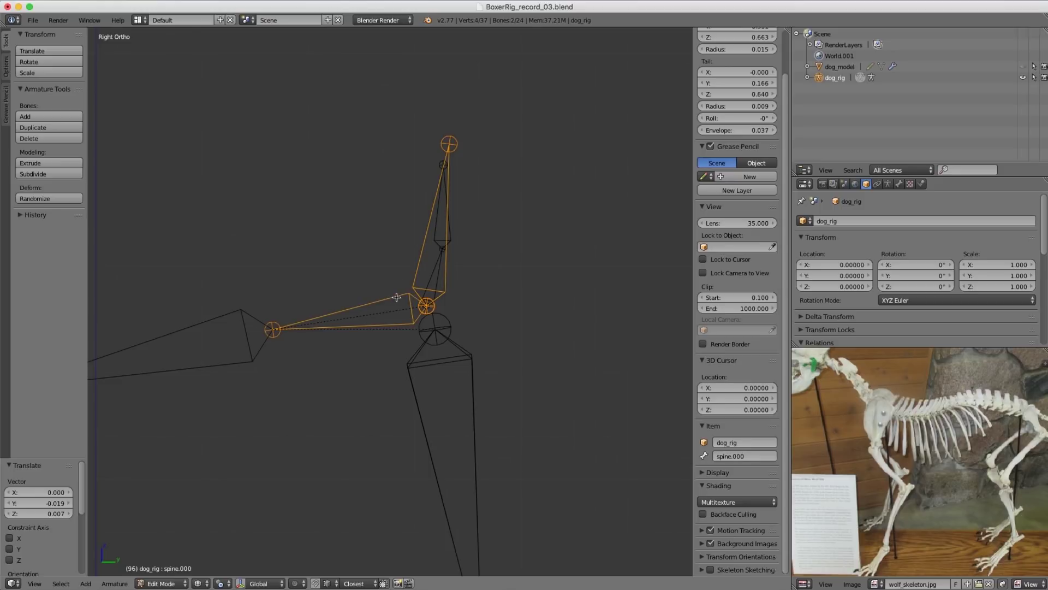
key(ctrl+p)
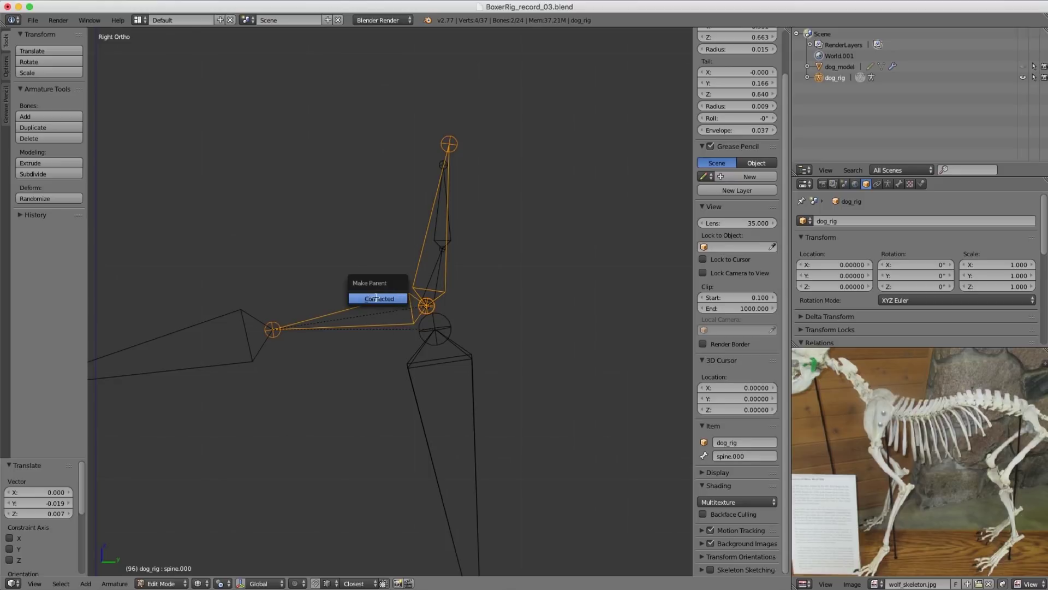
click(375, 297)
key(ctrl+z)
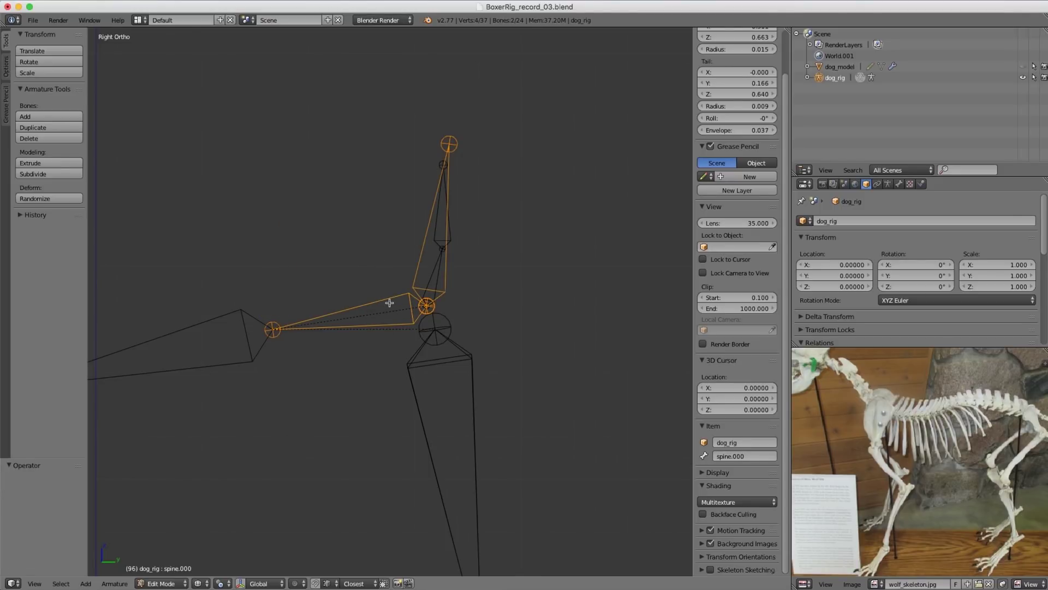
Step: Test-move tail-CTRL to check its parent link to spine.000, and cancel the move
right_click(447, 255)
key(g)
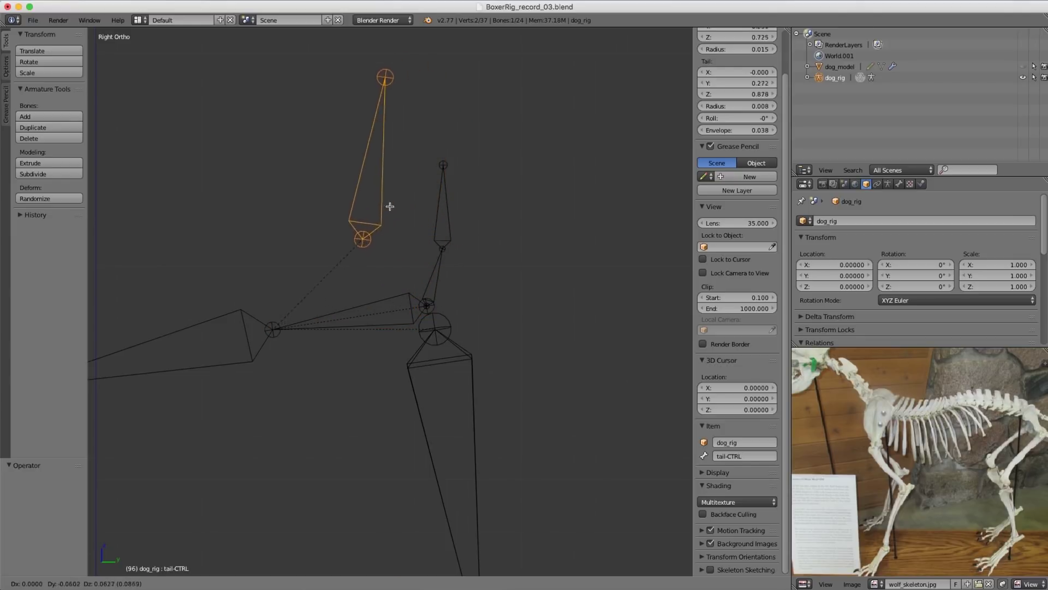
right_click(409, 256)
right_click(392, 300)
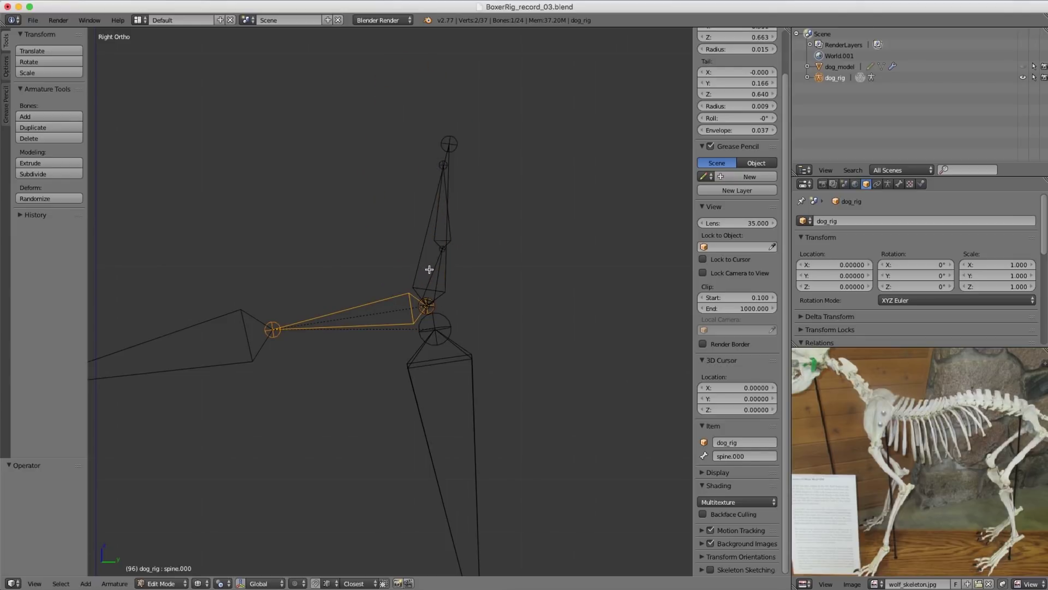
scroll(429, 270, up, 1)
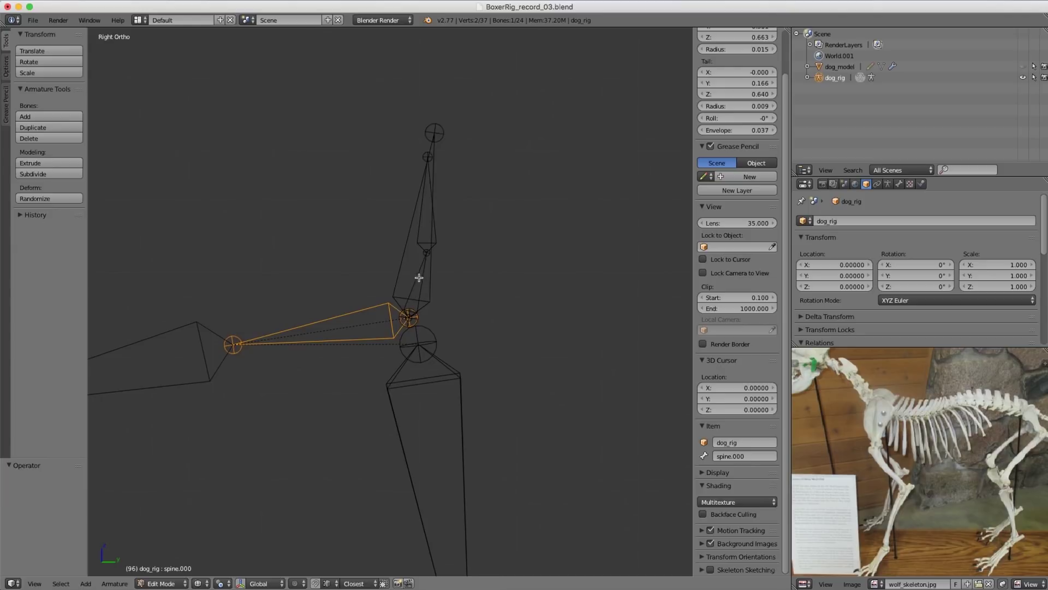
Step: Parent the tail's base bone tail.000 to tail-CTRL, keeping its offset
right_click(418, 272)
shift+middle_drag(425, 236, 411, 278)
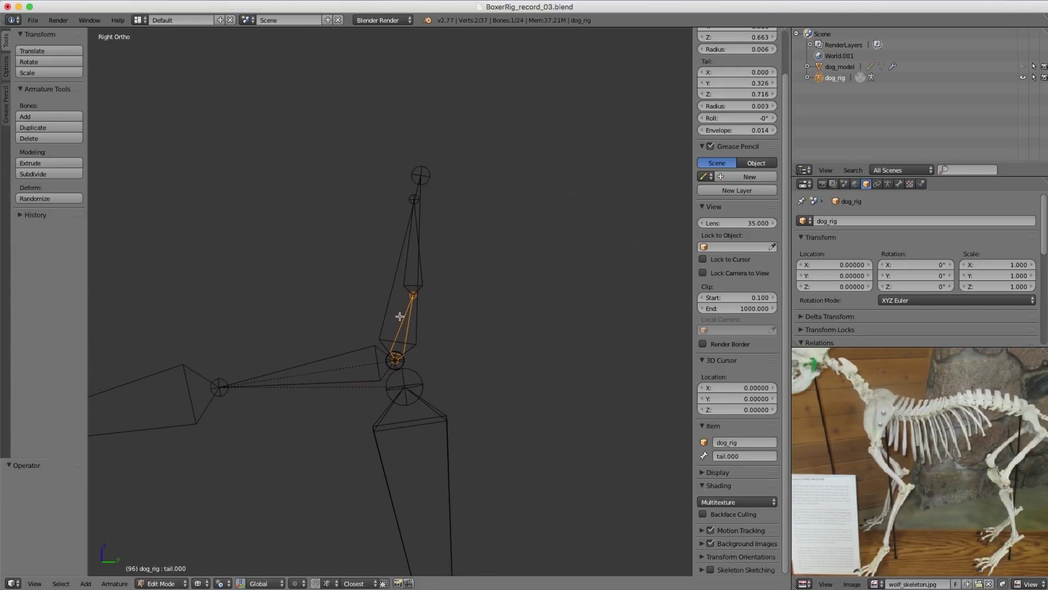
shift+right_click(395, 284)
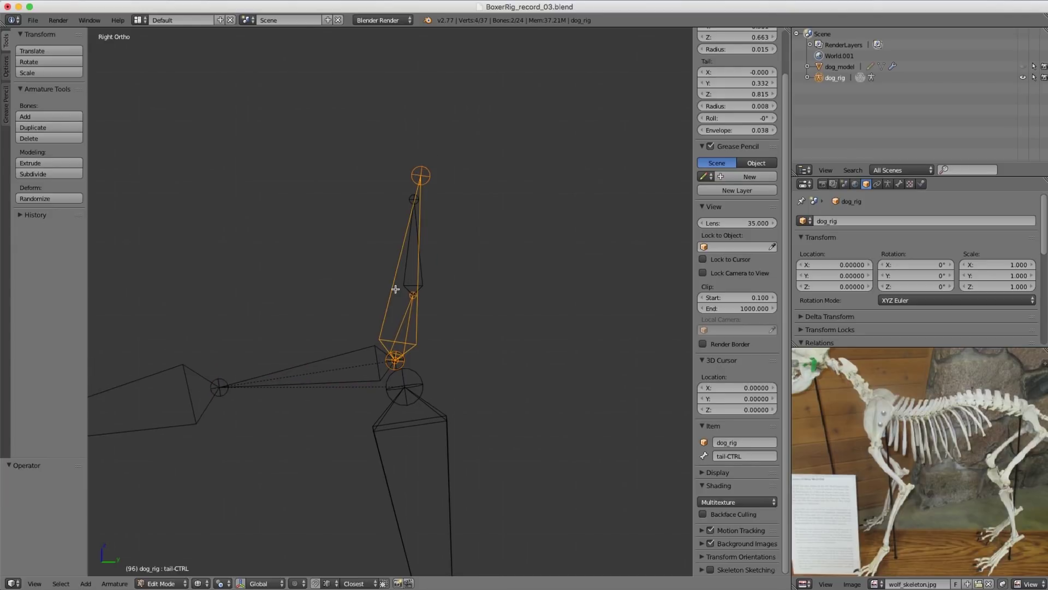
key(ctrl+p)
click(395, 289)
key(ctrl+z)
key(ctrl+p)
click(400, 306)
Step: In Pose Mode, test-rotate tail-CTRL to check that the tail bones follow it, and cancel the rotation
key(ctrl+Tab)
right_click(391, 259)
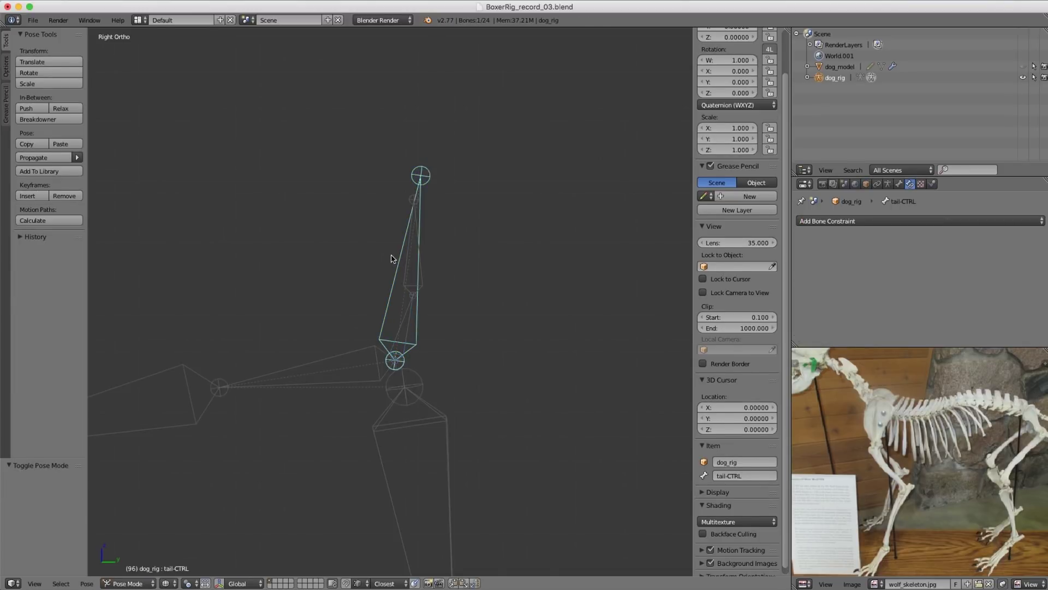
key(r)
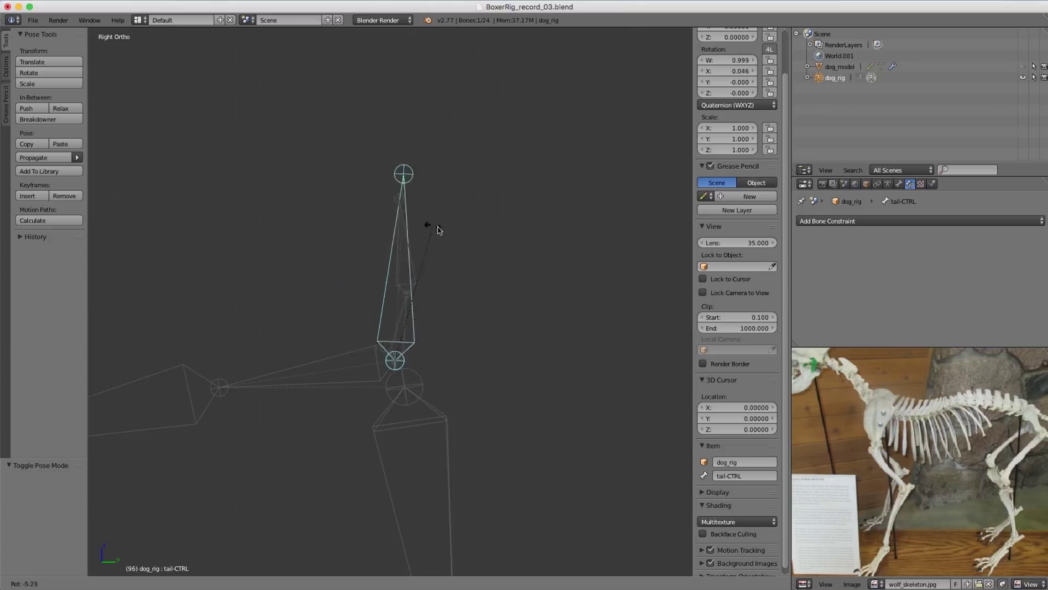
key(Escape)
scroll(431, 246, up, 2)
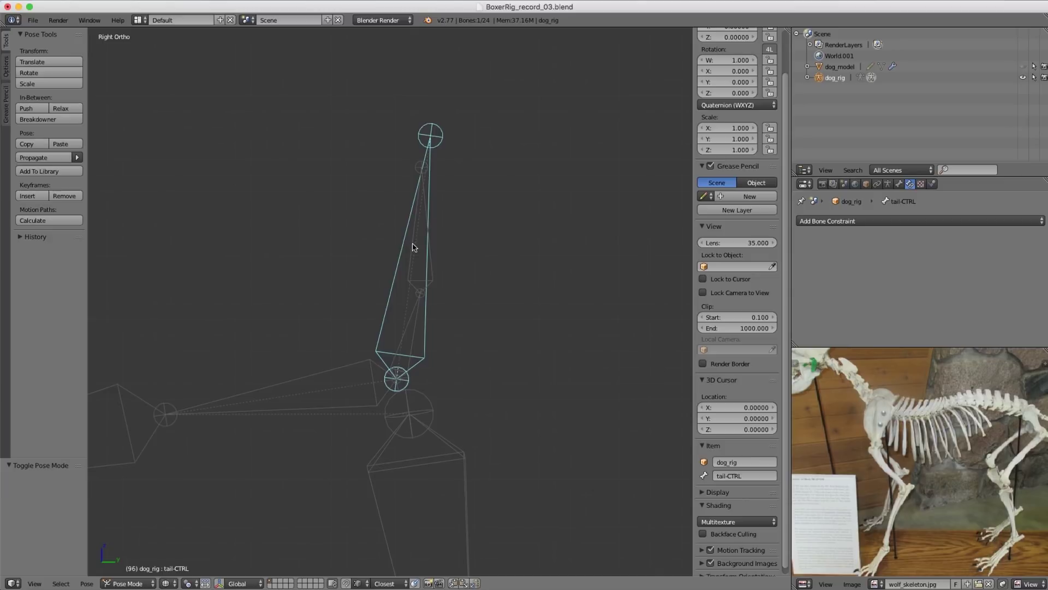
Step: Add a Copy Rotation constraint to tail.001 with tail-CTRL as its target bone
right_click(415, 230)
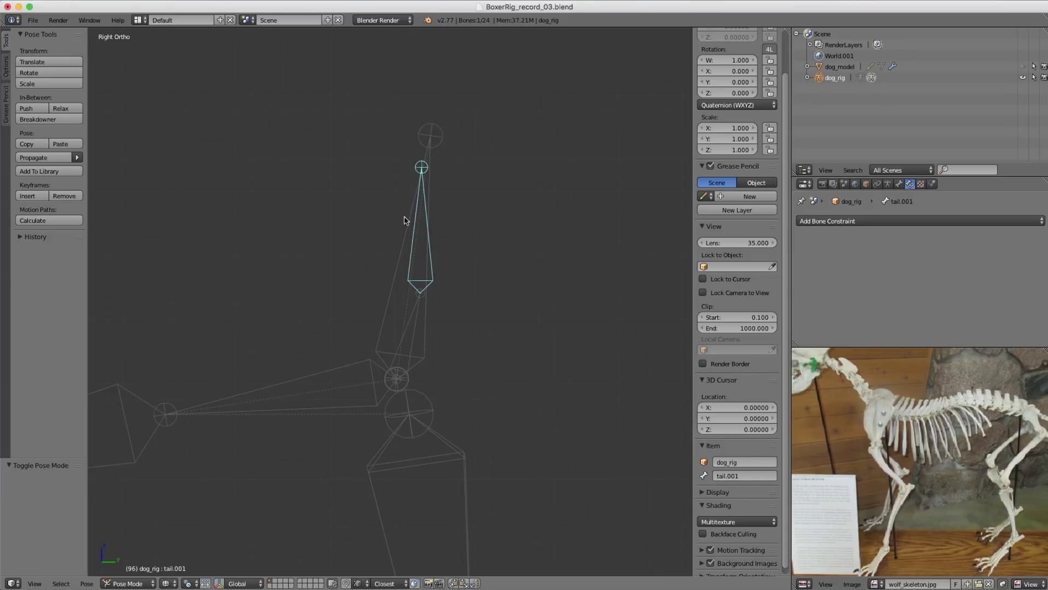
shift+middle_drag(409, 223, 389, 251)
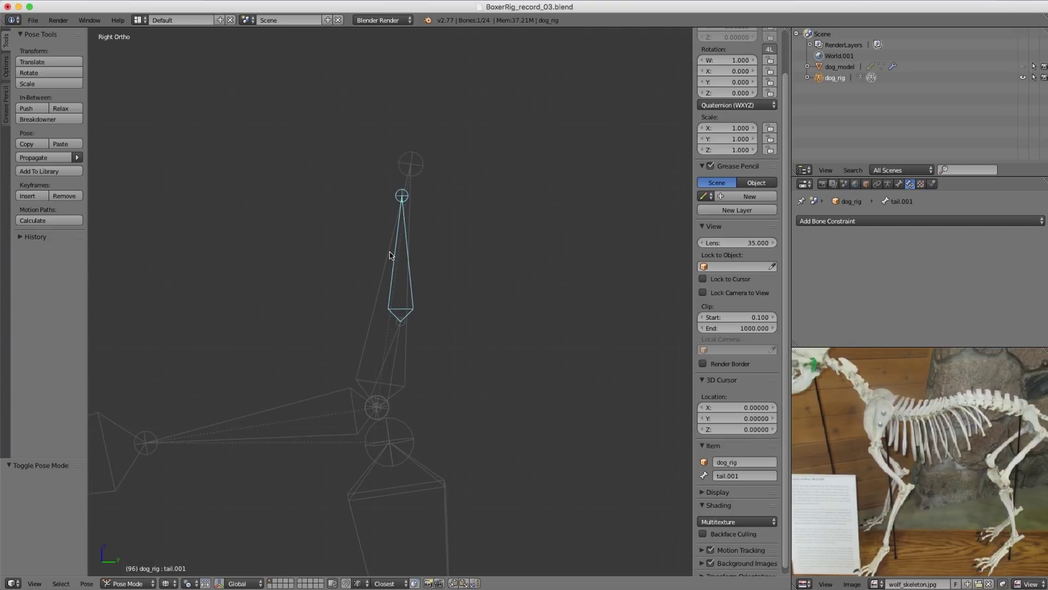
right_click(381, 267)
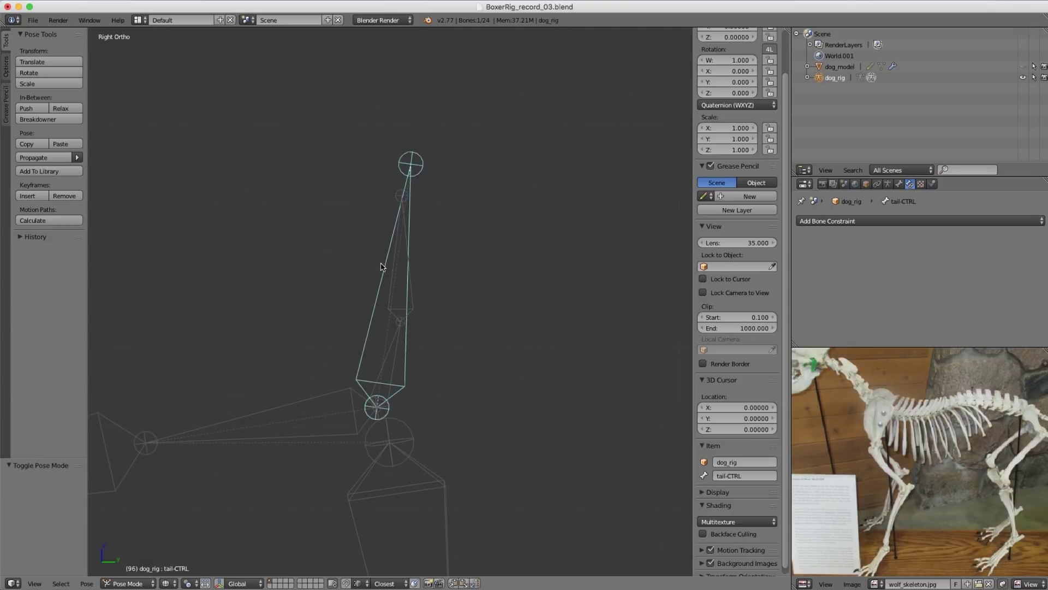
right_click(398, 244)
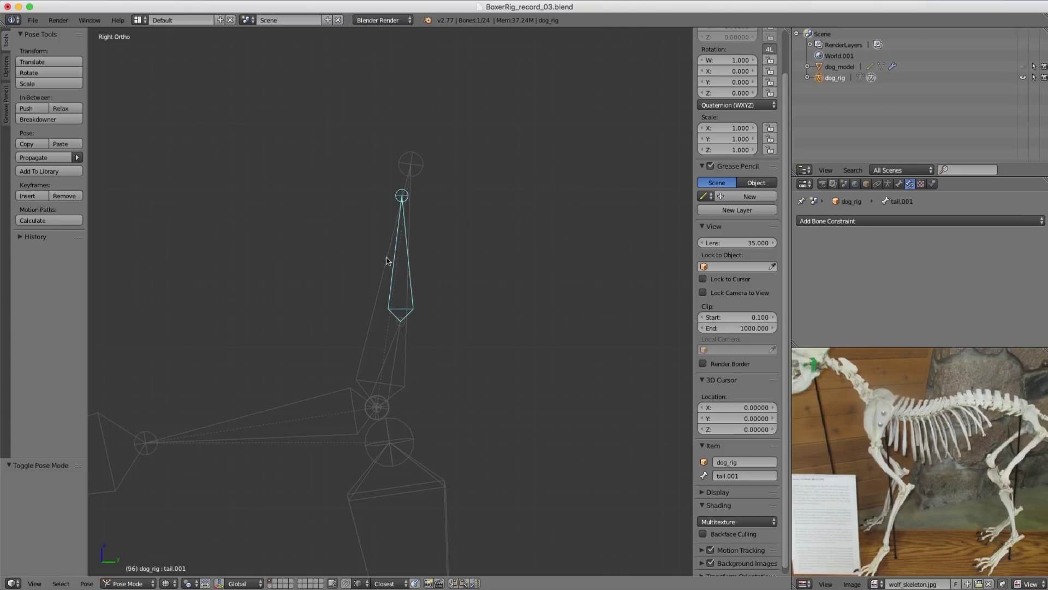
right_click(383, 267)
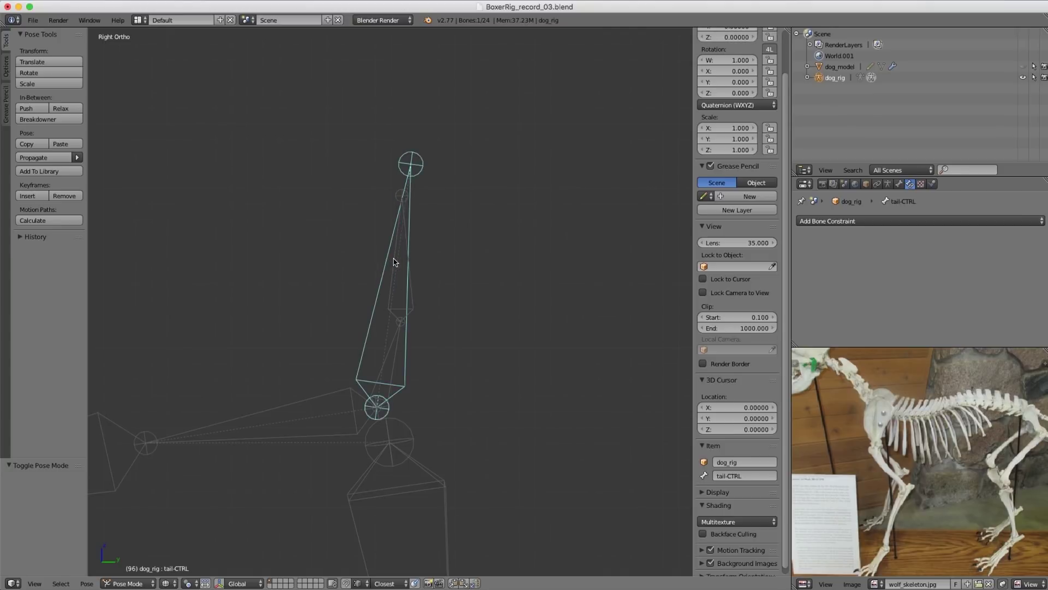
shift+right_click(397, 257)
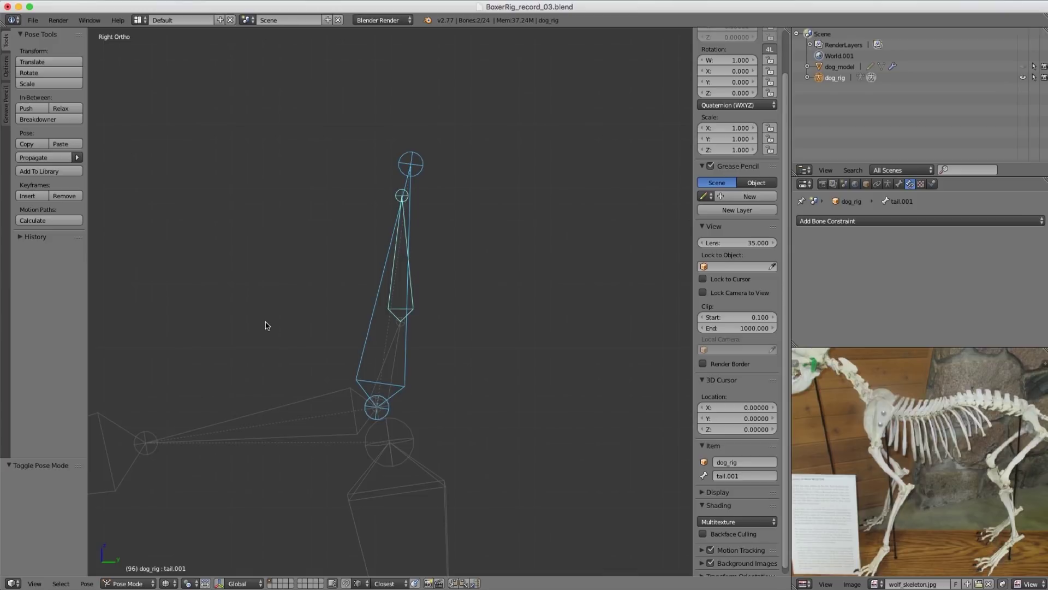
key(shift+ctrl+c)
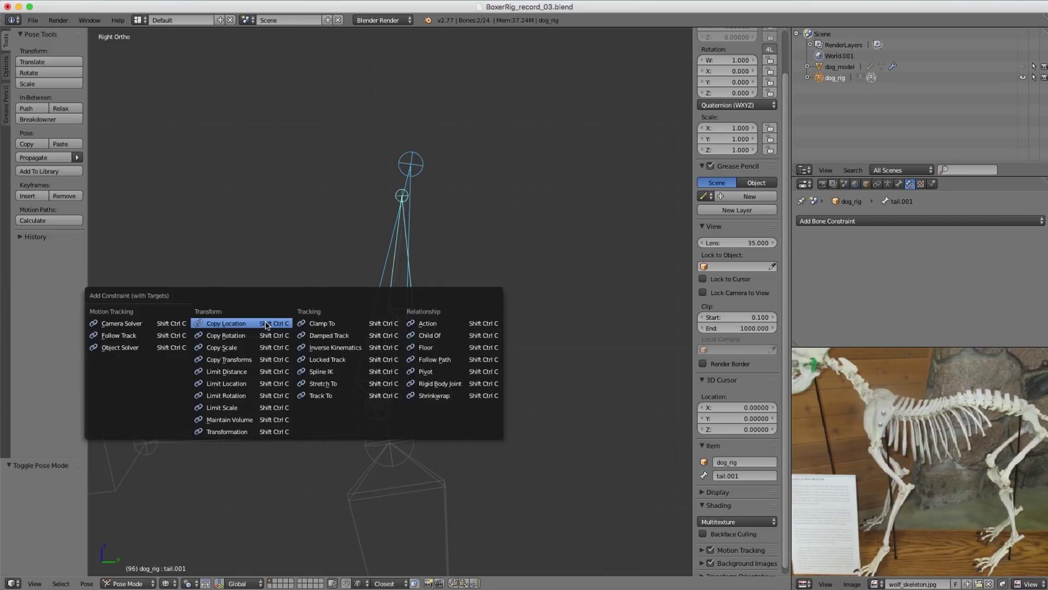
click(241, 339)
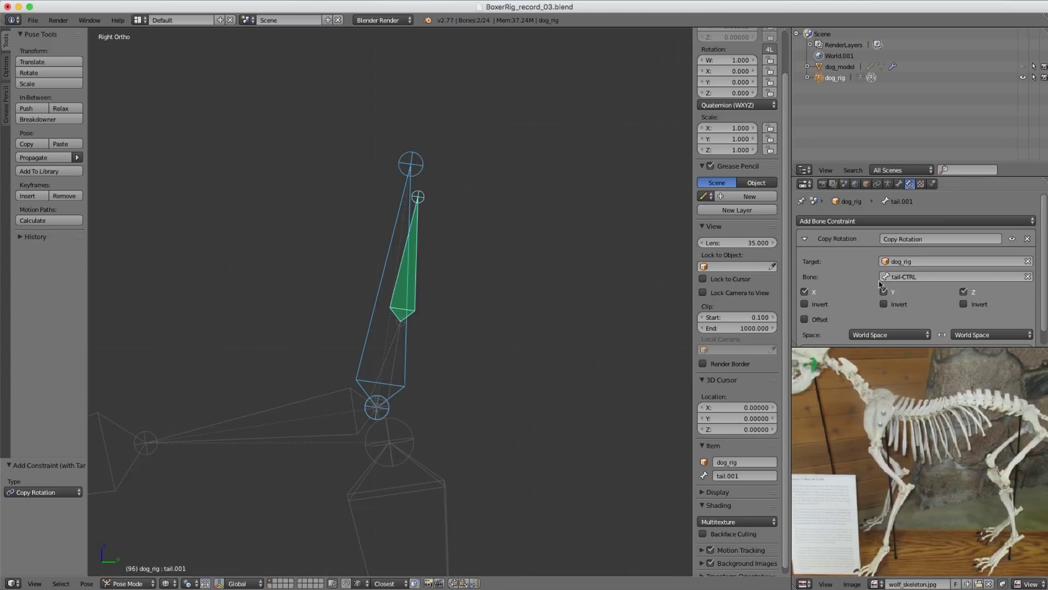
Step: Set both the owner space and target space of tail.001's Copy Rotation constraint to Local Space
click(884, 334)
click(878, 286)
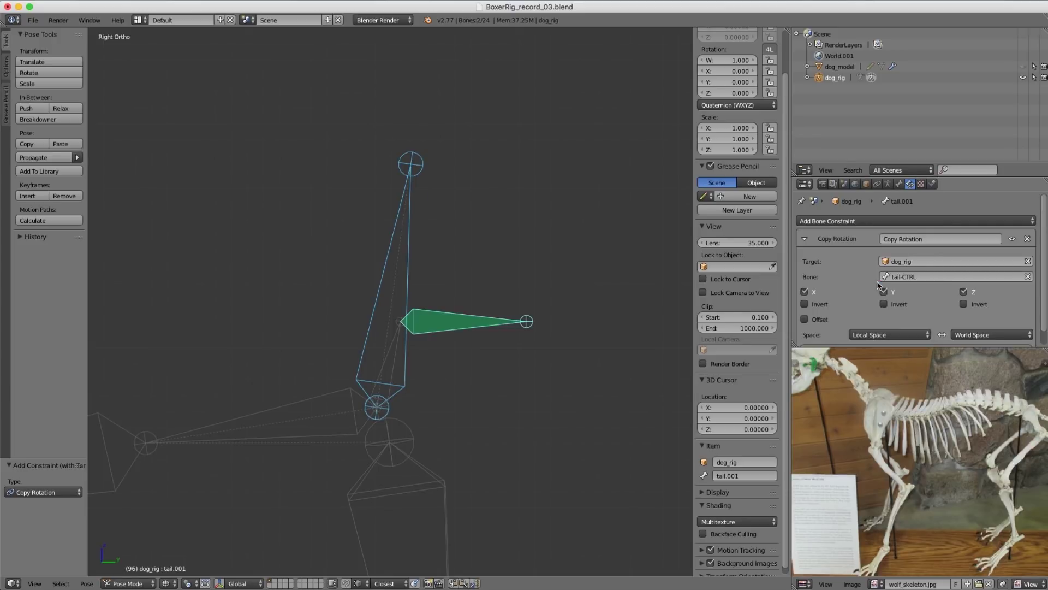
click(991, 335)
click(978, 287)
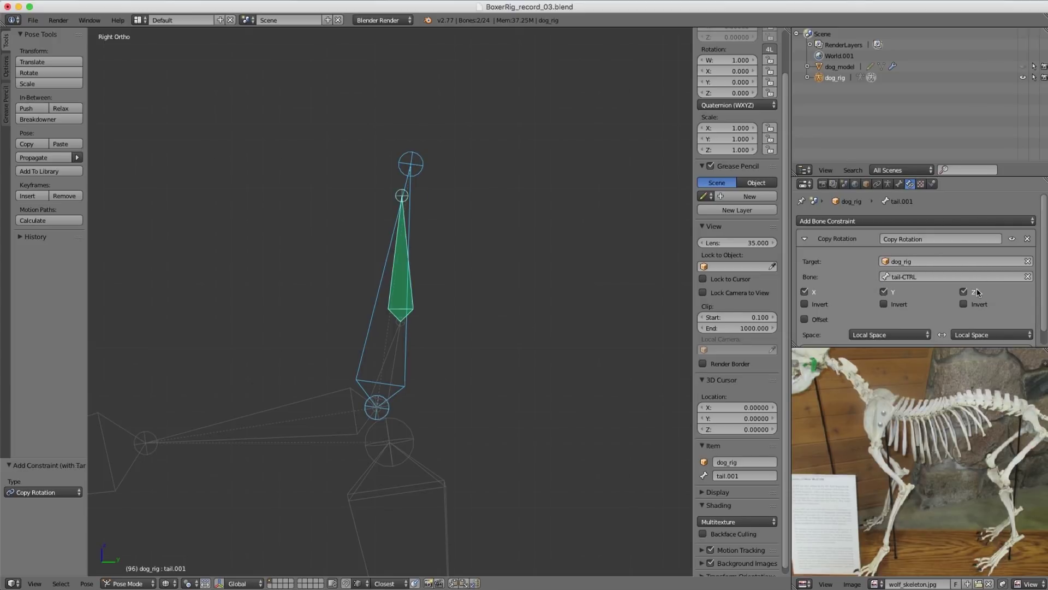
scroll(978, 292, down, 1)
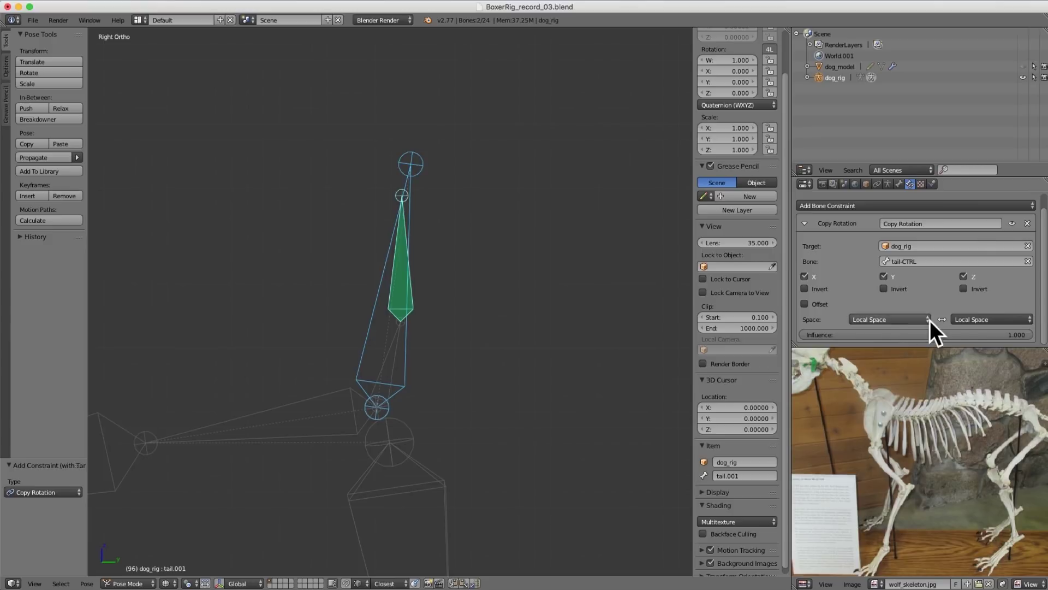
Step: Rotate tail-CTRL about -23.6° to test the tail's bend, and check how tail.000 and tail.001 follow it
right_click(413, 177)
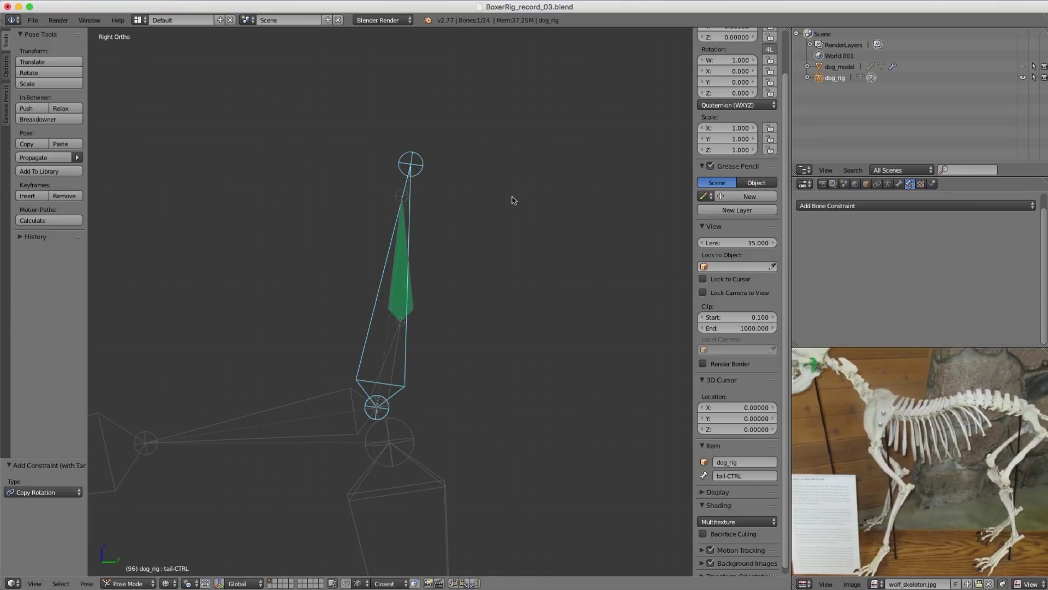
key(r)
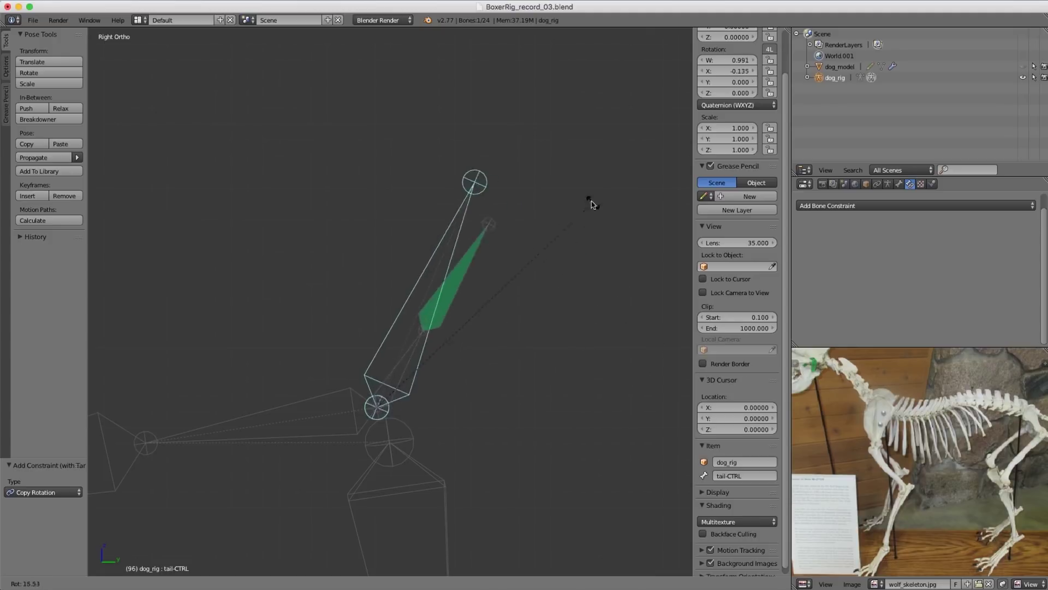
click(412, 157)
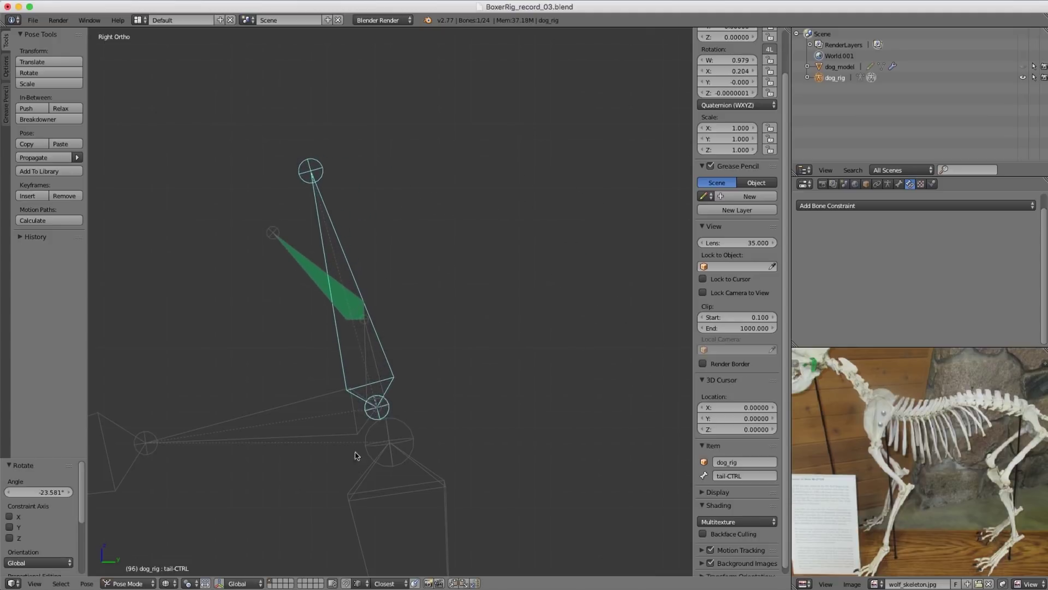
right_click(365, 335)
right_click(354, 297)
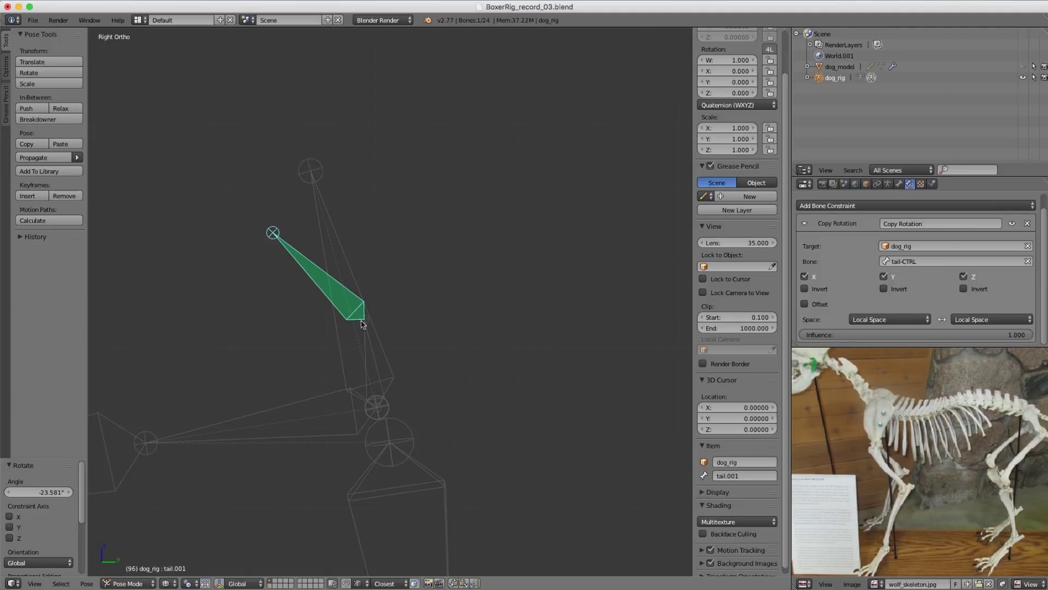
right_click(367, 340)
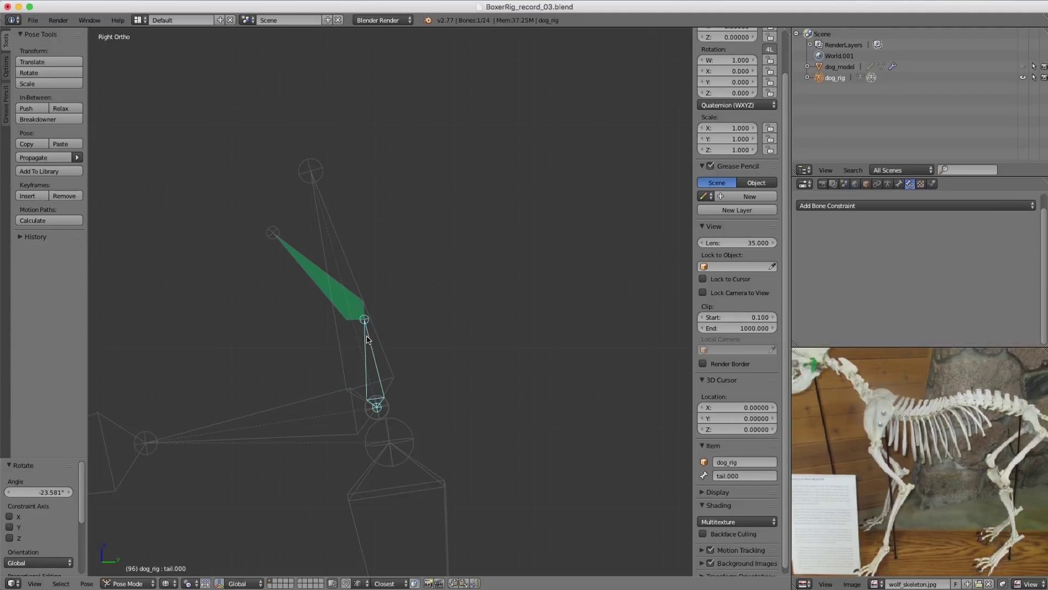
right_click(343, 250)
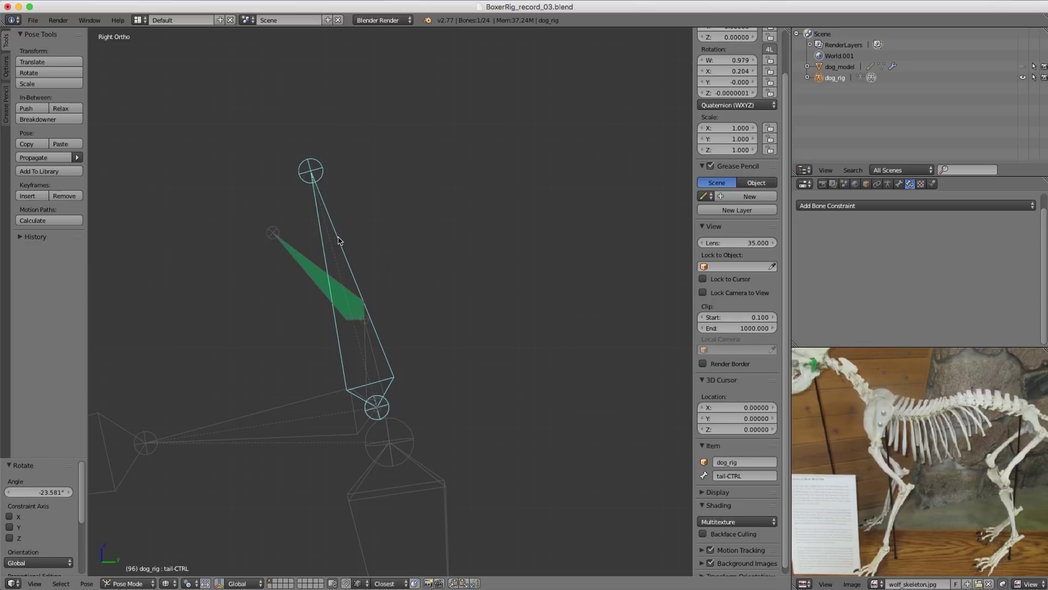
right_click(297, 253)
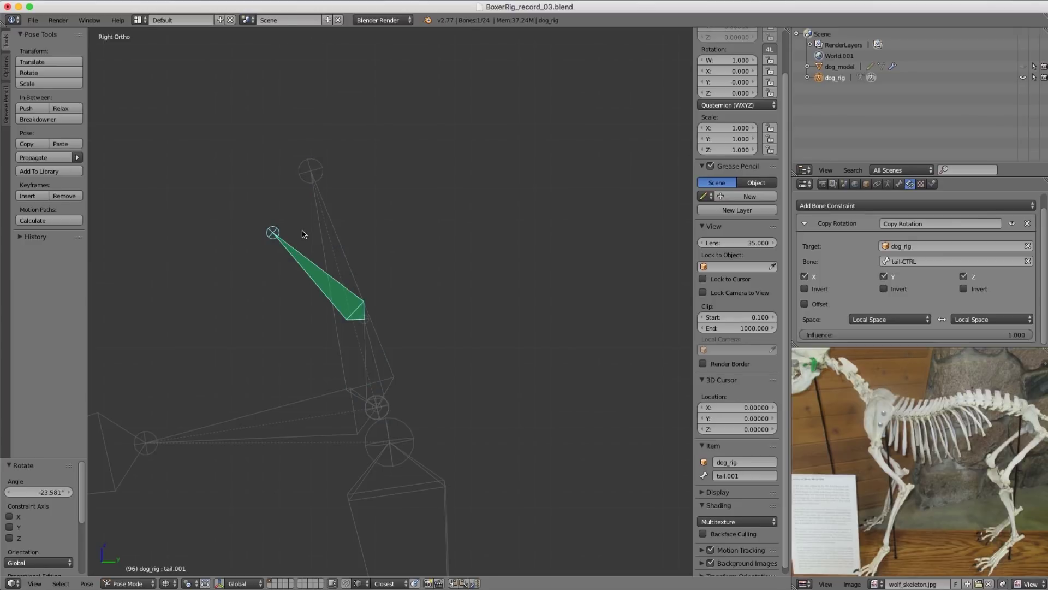
right_click(319, 192)
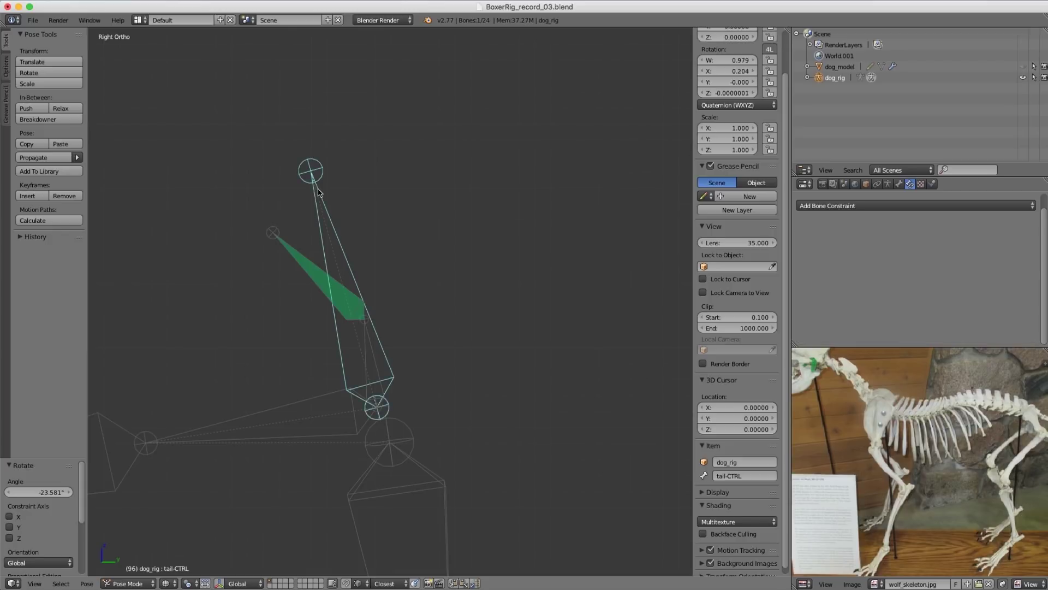
Step: Rotate tail-CTRL back and forth to test the tail, leaving its quaternion rotation at about W 0.996, X -0.086
key(r)
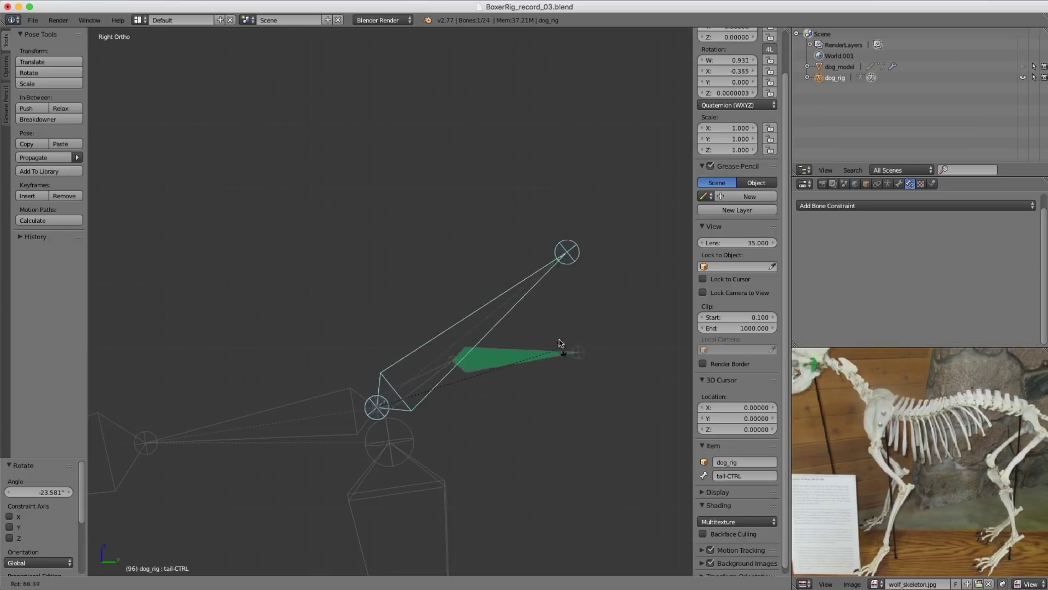
click(524, 233)
middle_drag(524, 232, 549, 224)
scroll(489, 196, up, 4)
scroll(466, 148, down, 5)
mouse_move(466, 148)
middle_down()
mouse_move(405, 124)
mouse_move(415, 147)
mouse_move(492, 190)
mouse_move(480, 136)
middle_up()
key(r)
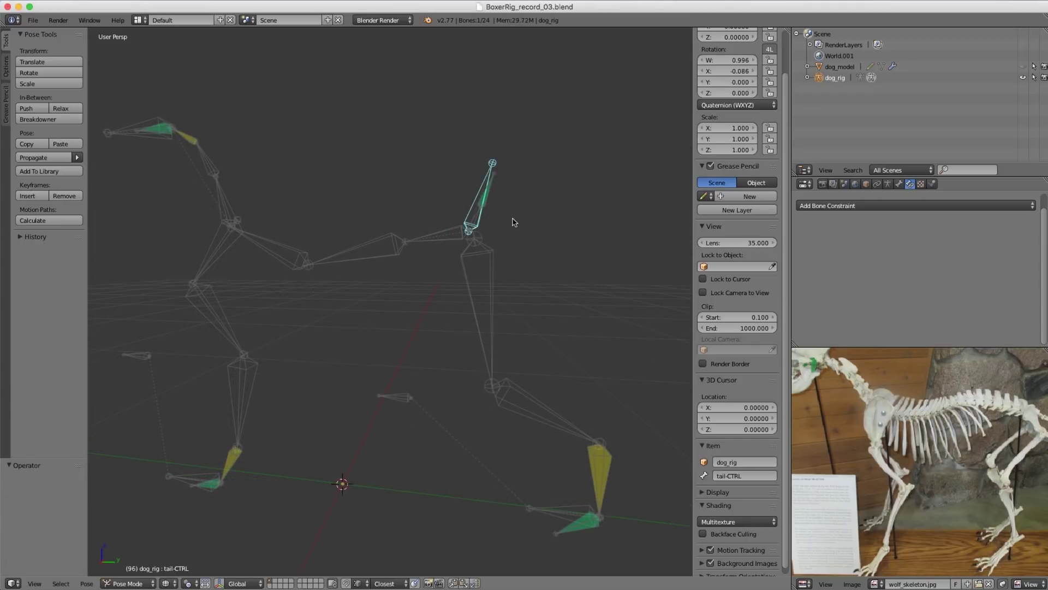
Step: Test-move backLeg_IKpole and frontLeg_IKpole in turn to check the leg poles, cancelling each move
middle_drag(520, 250, 503, 232)
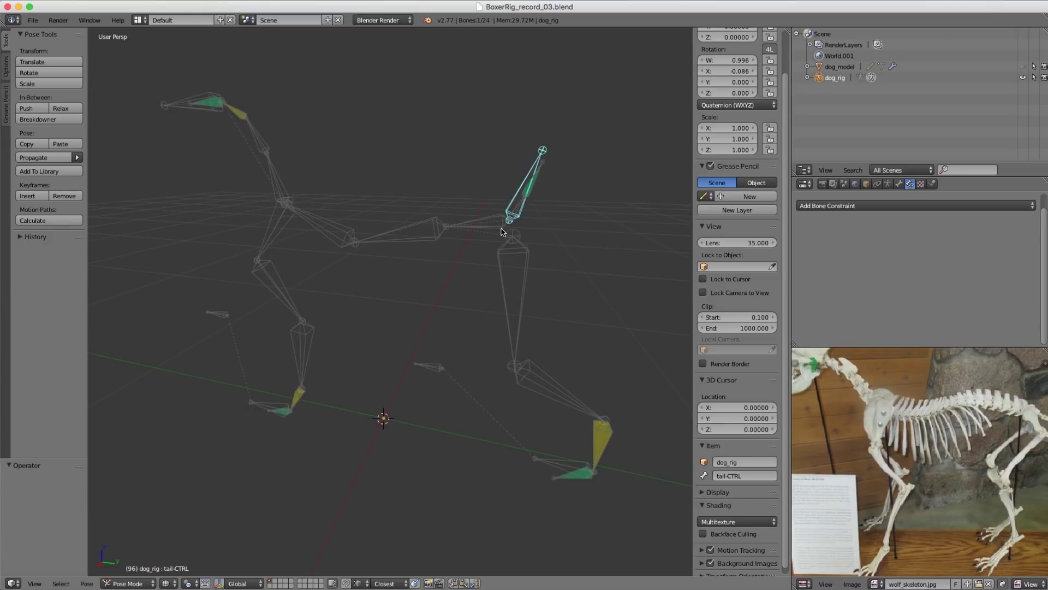
middle_drag(482, 253, 447, 336)
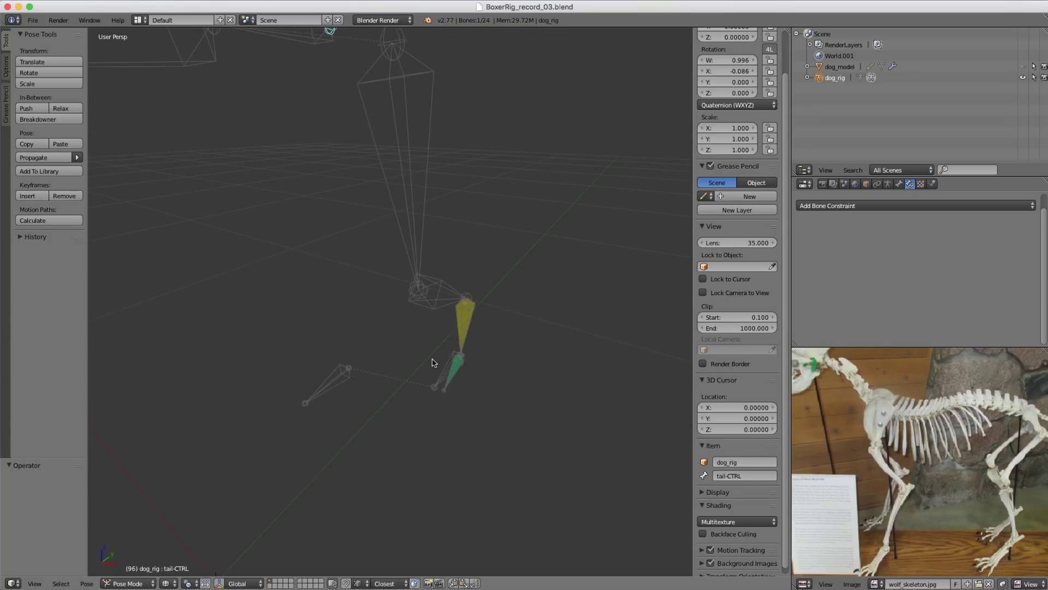
middle_drag(419, 375, 399, 288)
right_click(362, 366)
key(g)
right_click(371, 332)
scroll(381, 320, down, 3)
right_click(301, 264)
middle_drag(344, 281, 410, 231)
key(g)
right_click(367, 306)
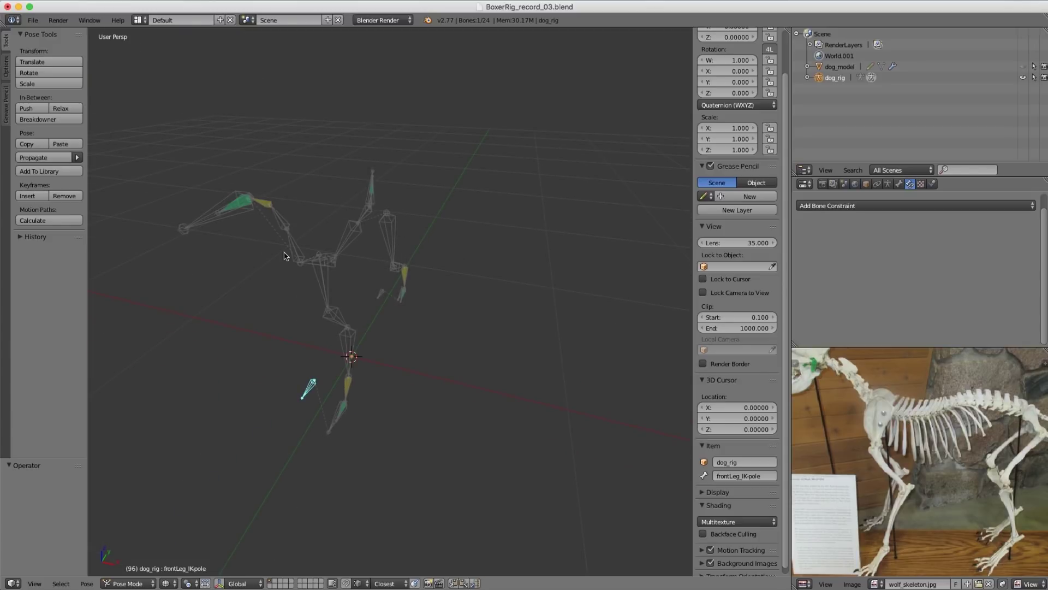
Step: Test-move backLeg_IKpole again, cancel the move, and examine the pole's position relative to the back leg's knee
mouse_move(443, 285)
middle_down()
mouse_move(393, 260)
mouse_move(431, 283)
middle_up()
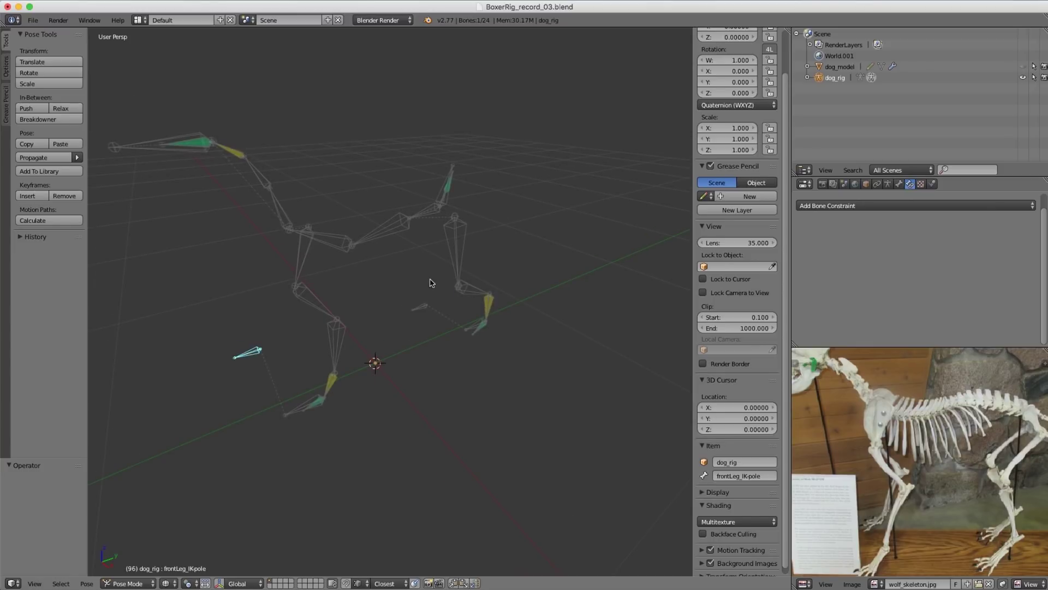
scroll(434, 315, up, 3)
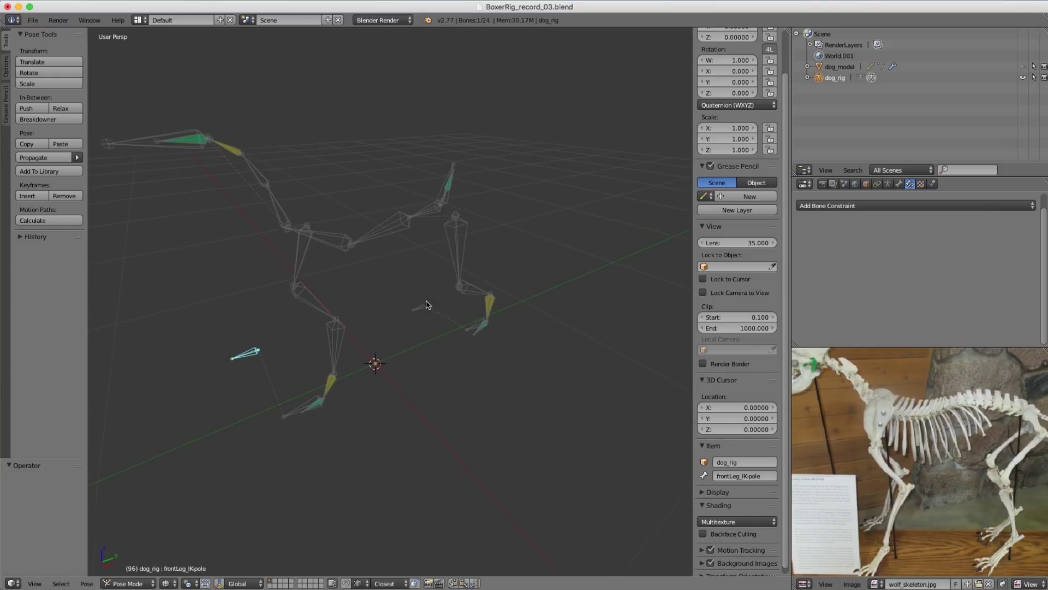
middle_drag(433, 323, 408, 311)
right_click(410, 312)
key(g)
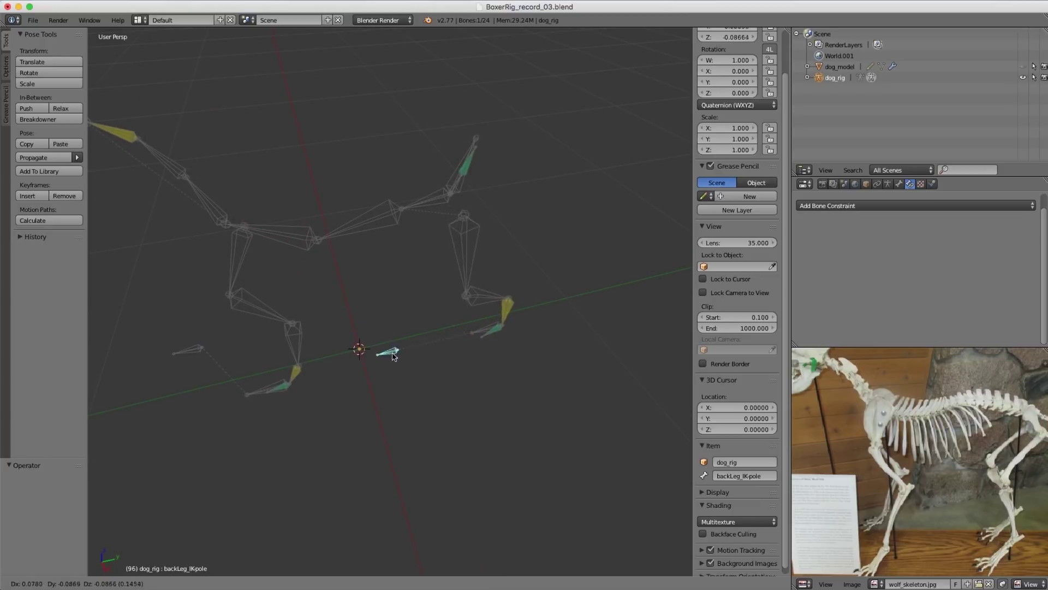
right_click(413, 321)
scroll(412, 322, up, 2)
middle_drag(418, 328, 338, 301)
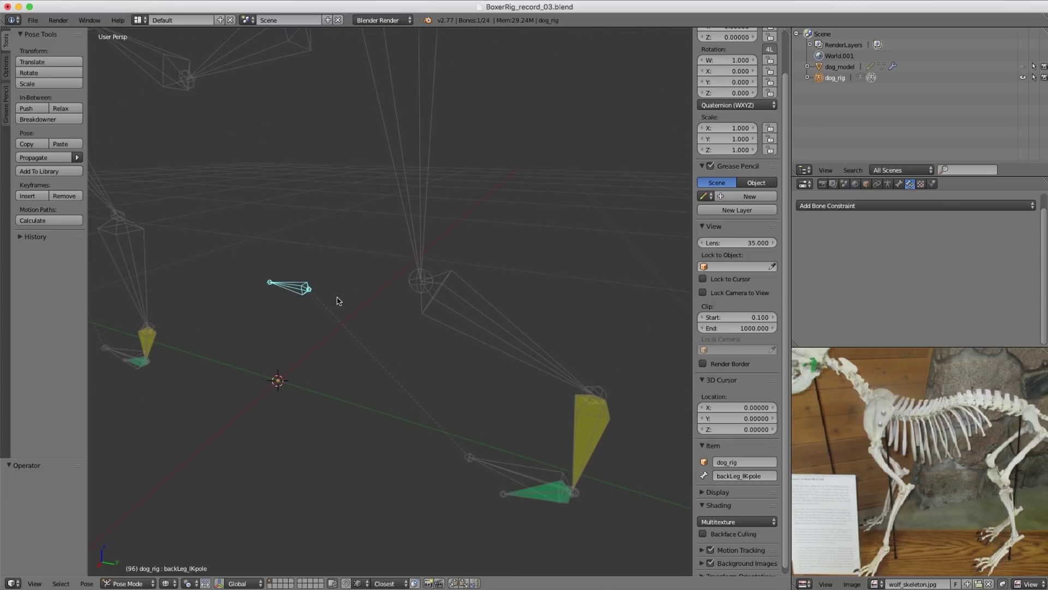
Step: In Edit Mode in the right side view, extrude a bone about -0.135 along Y from the back leg's knee joint
shift+middle_drag(406, 288, 369, 295)
scroll(389, 309, up, 1)
right_click(391, 315)
key(KP_3)
key(Tab)
shift+middle_drag(386, 258, 410, 298)
right_click(429, 304)
key(e)
key(y)
click(340, 294)
Step: Move the extruded bone's tip about -0.034 in Y and -0.039 in Z onto the near end of backLeg_IKpole
shift+middle_drag(326, 266, 361, 302)
shift+middle_drag(360, 302, 379, 284)
key(g)
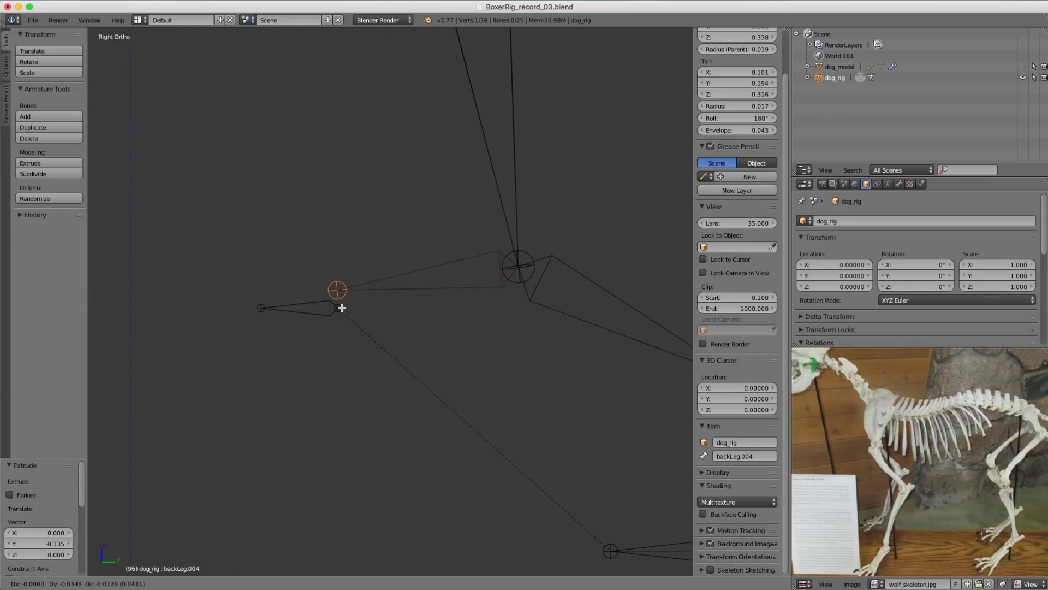
click(338, 309)
Step: Test-move the new bone backLeg.004, cancel the move, and clear its parent
shift+middle_drag(468, 267, 452, 274)
scroll(432, 268, down, 1)
right_click(470, 256)
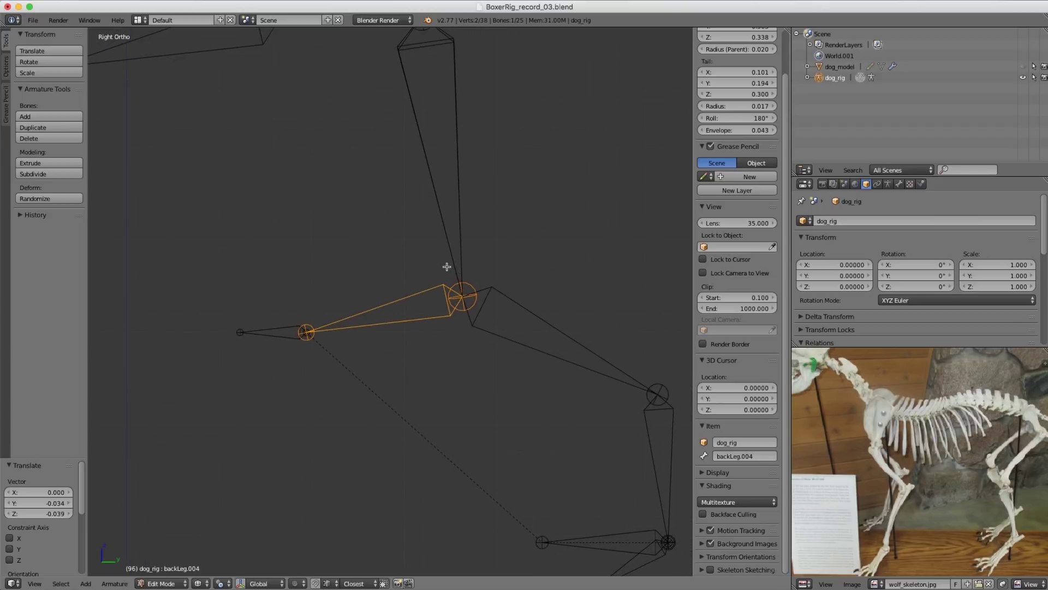
key(g)
right_click(497, 248)
shift+middle_drag(467, 270, 390, 250)
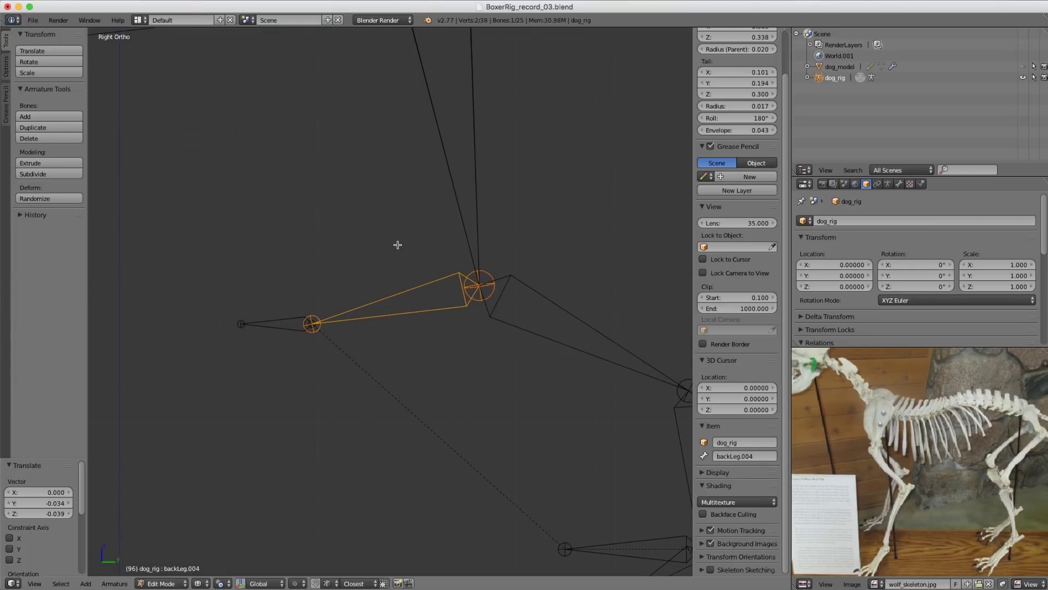
key(alt+p)
click(360, 261)
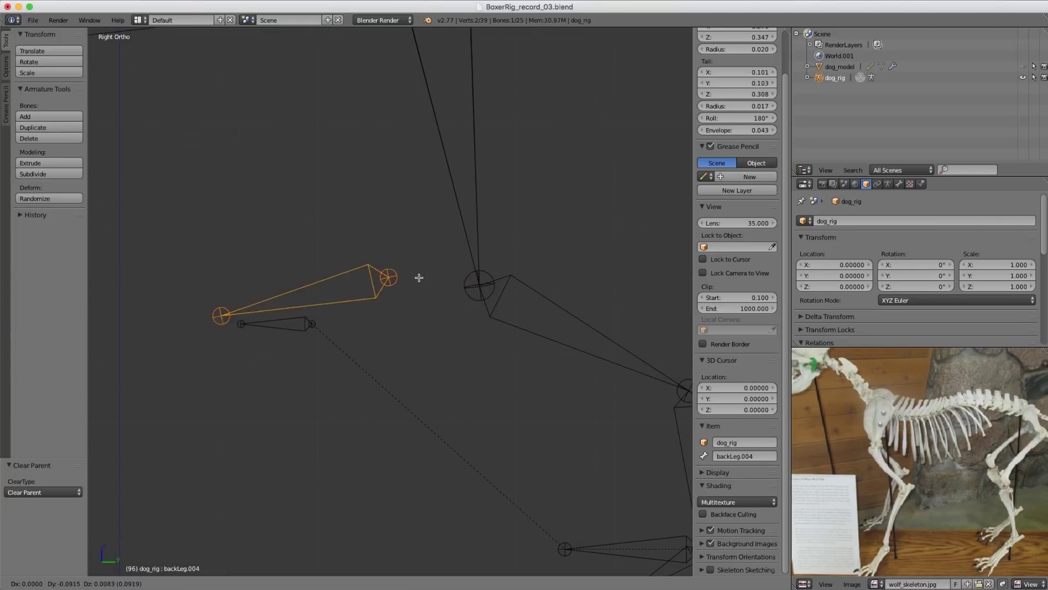
Step: Parent backLeg.004 to backLeg_IKpole with Keep Offset
shift+right_click(275, 317)
key(ctrl+p)
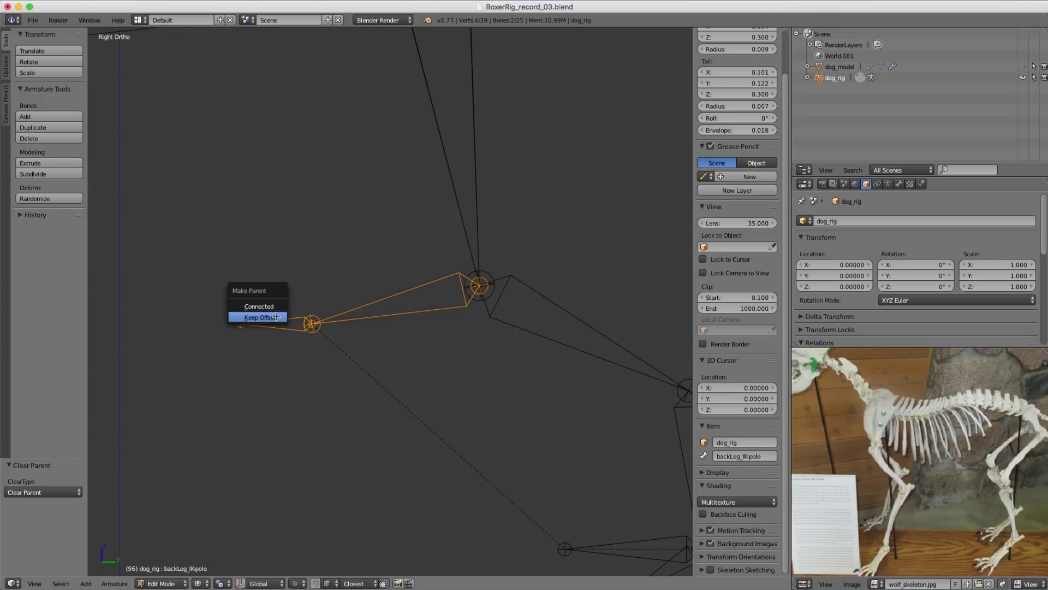
click(276, 317)
scroll(393, 276, down, 2)
scroll(400, 284, up, 3)
right_click(251, 336)
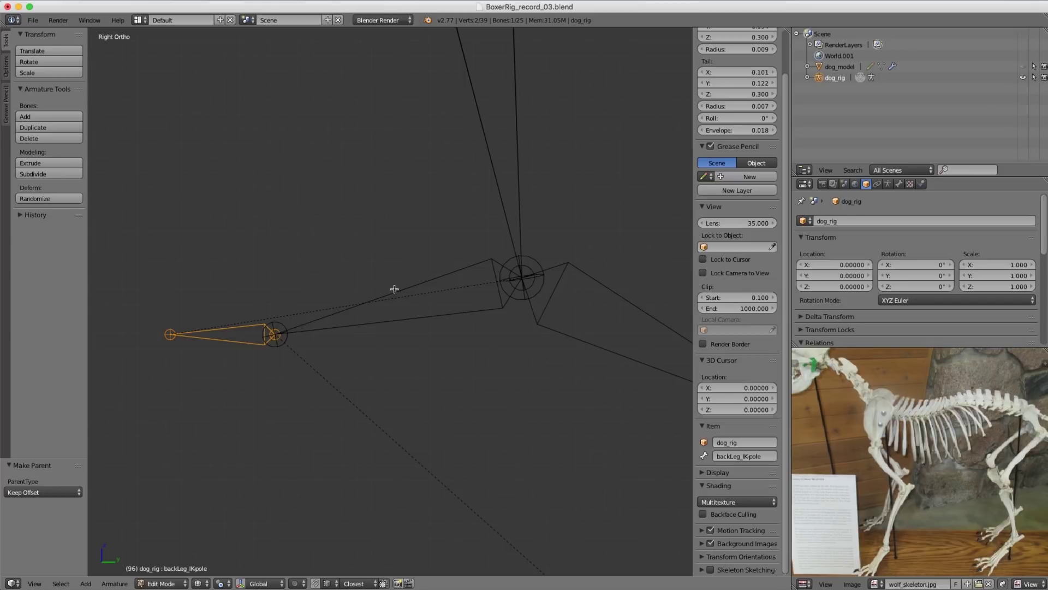
Step: In Pose Mode, test-move backLeg_IKpole to check how backLeg.004 follows it, and cancel the move
key(ctrl+Tab)
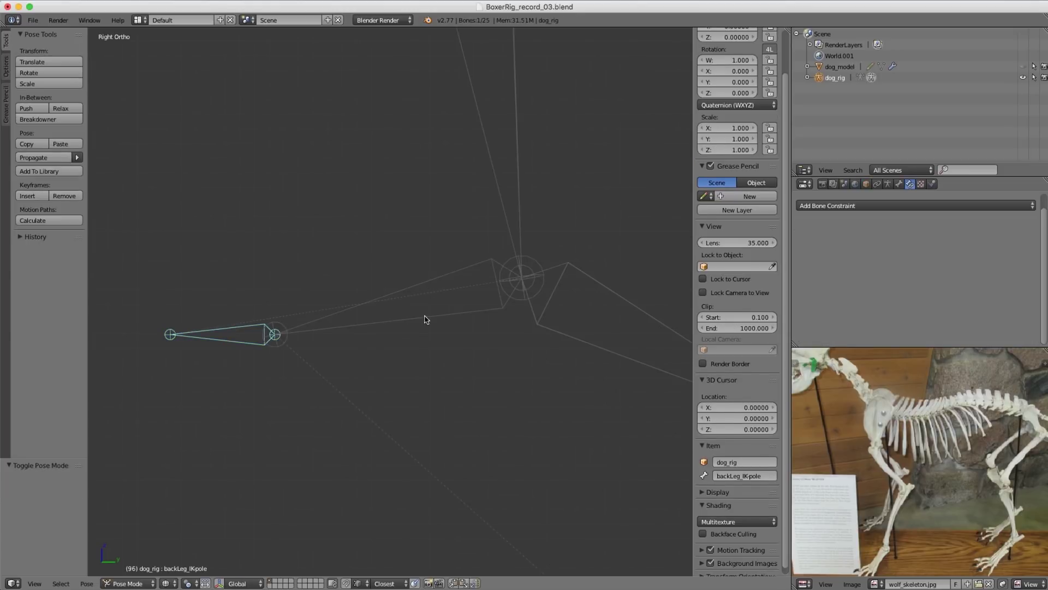
scroll(427, 319, down, 3)
right_click(468, 283)
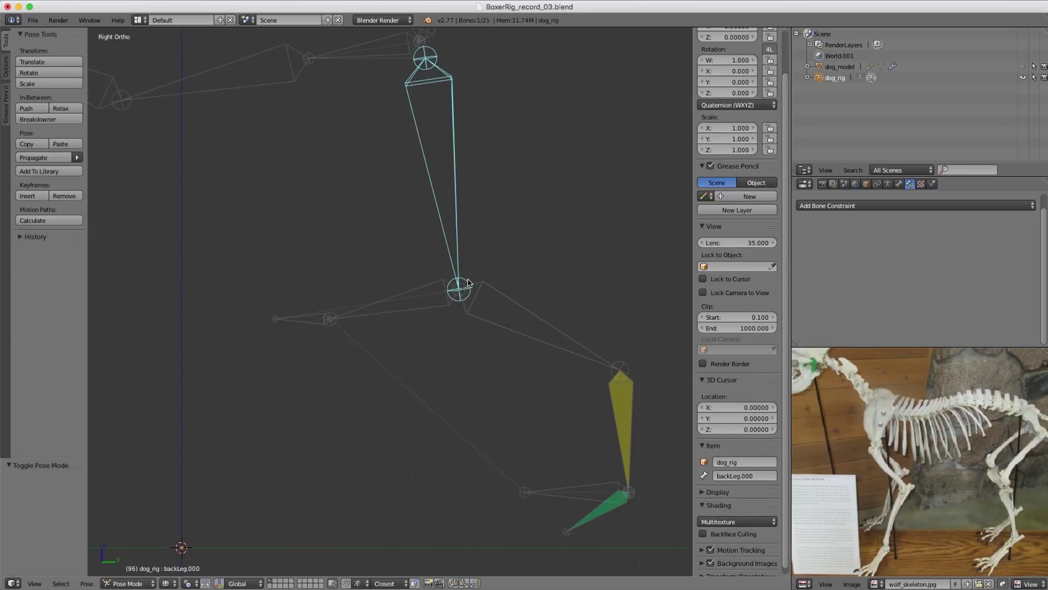
right_click(314, 326)
scroll(386, 316, down, 1)
key(g)
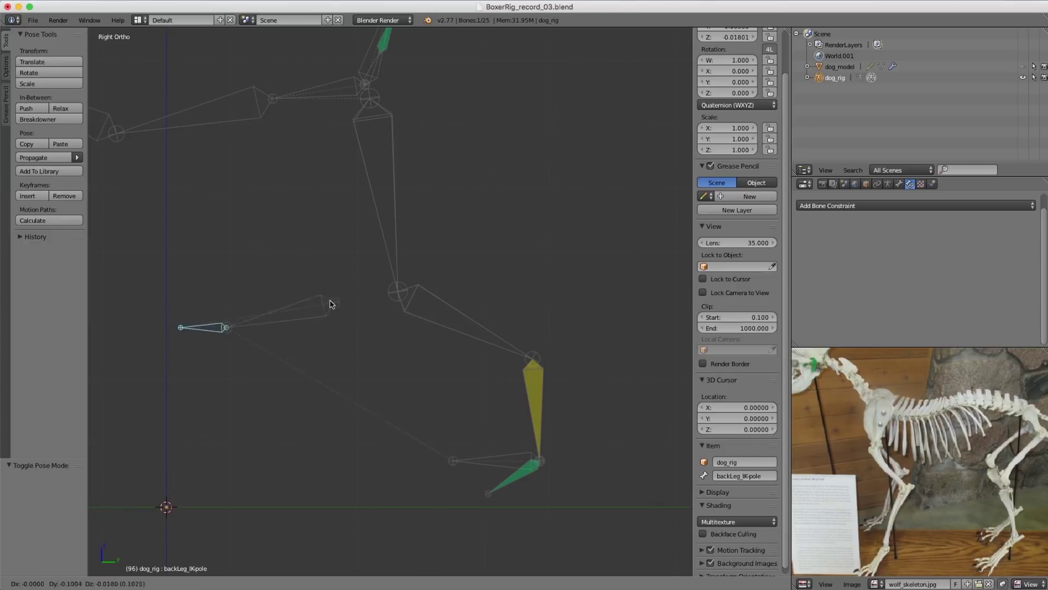
right_click(331, 304)
Step: Return to Edit Mode and clear the parent of backLeg.004 to detach it from backLeg_IKpole
scroll(306, 330, up, 2)
key(Tab)
right_click(323, 295)
shift+middle_drag(340, 301, 371, 305)
scroll(366, 327, up, 1)
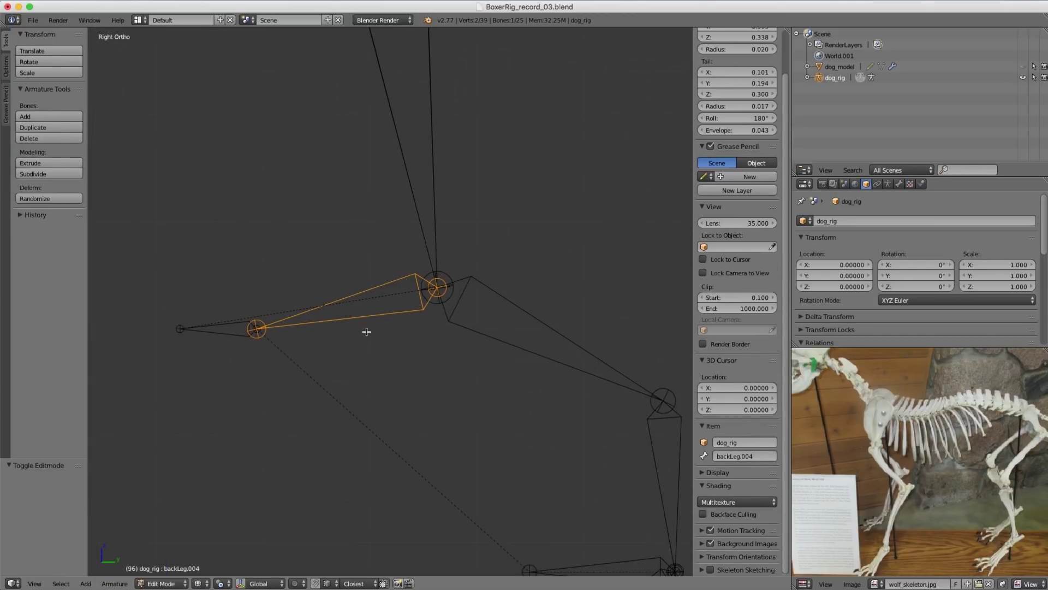
key(alt+p)
click(329, 349)
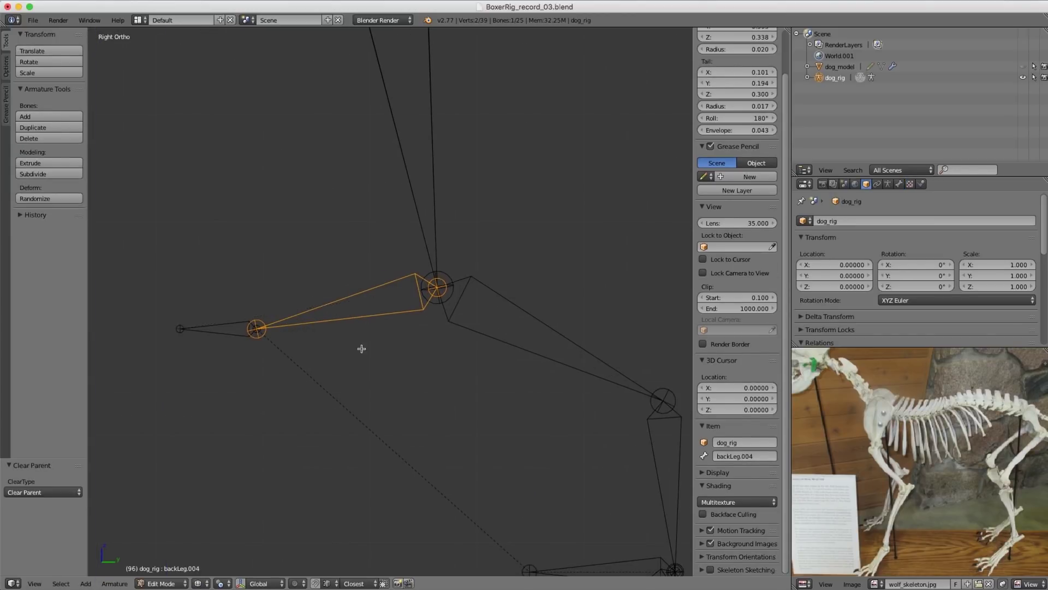
Step: Parent backLeg.004 to the upper leg bone backLeg.000 with Keep Offset, test-move it, and cancel the move
shift+middle_drag(384, 259, 378, 284)
mouse_move(378, 284)
ctrl+middle_down()
mouse_move(407, 244)
mouse_move(398, 286)
ctrl+middle_up()
shift+right_click(415, 240)
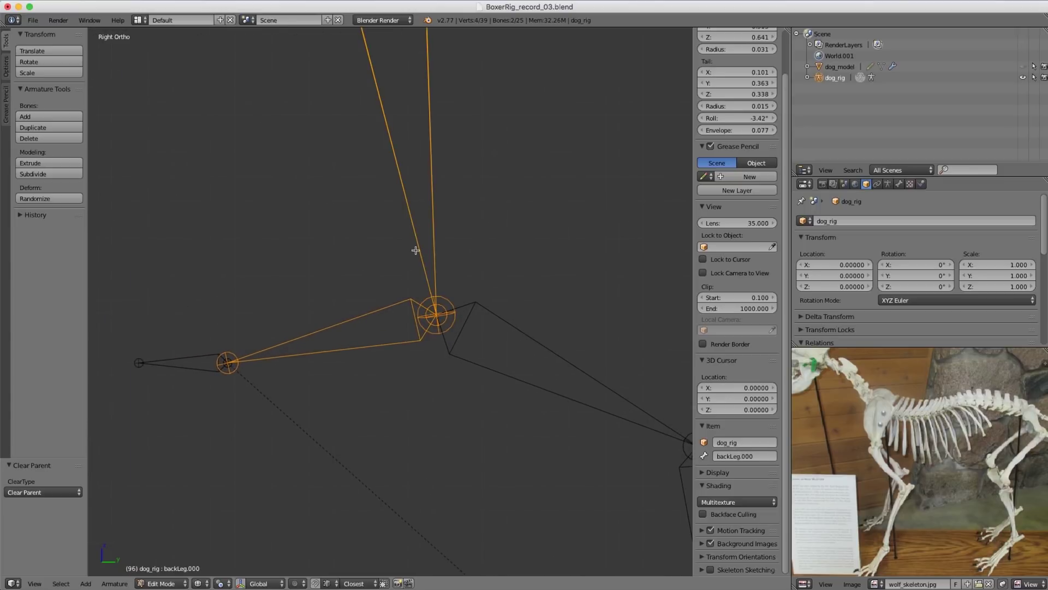
key(ctrl+p)
click(415, 250)
right_click(445, 298)
key(g)
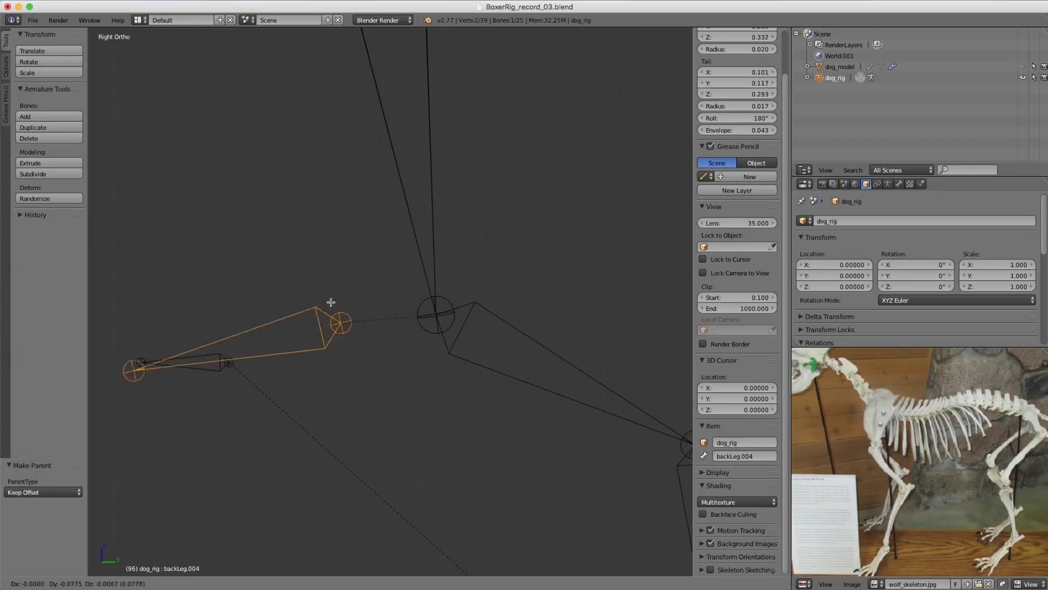
key(Escape)
scroll(393, 252, down, 2)
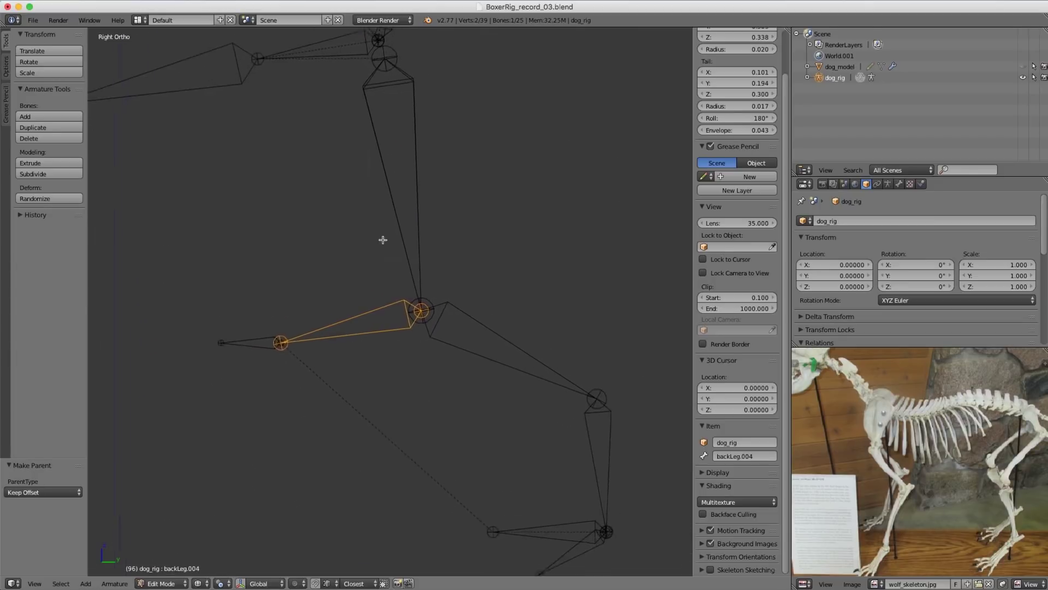
Step: In Pose Mode, select backLeg_IKpole and add backLeg.004 as the active bone, renaming the latter to backLeg_IKpoleStretch
key(ctrl+Tab)
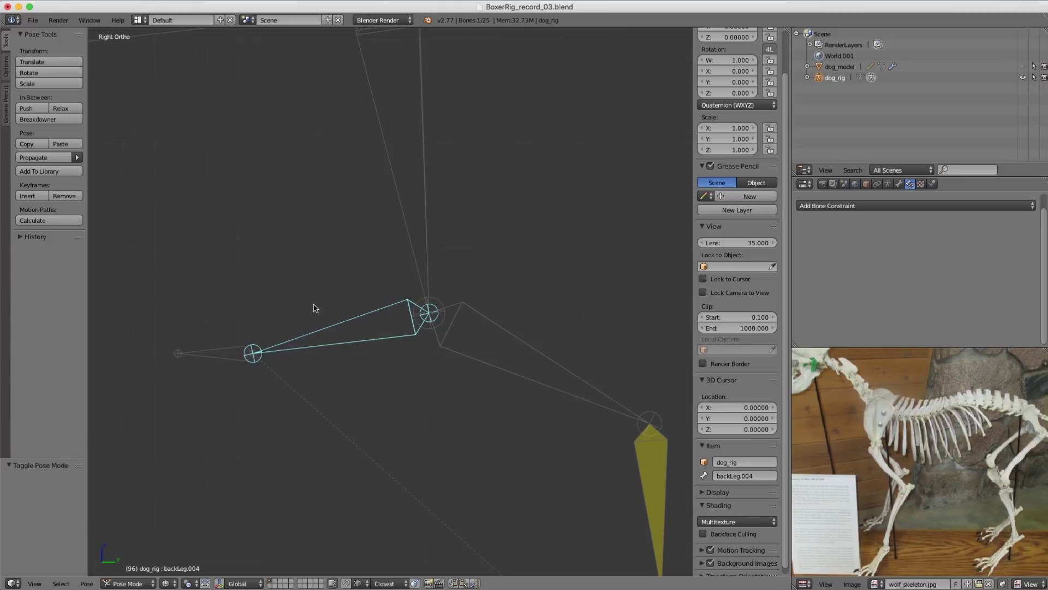
right_click(198, 355)
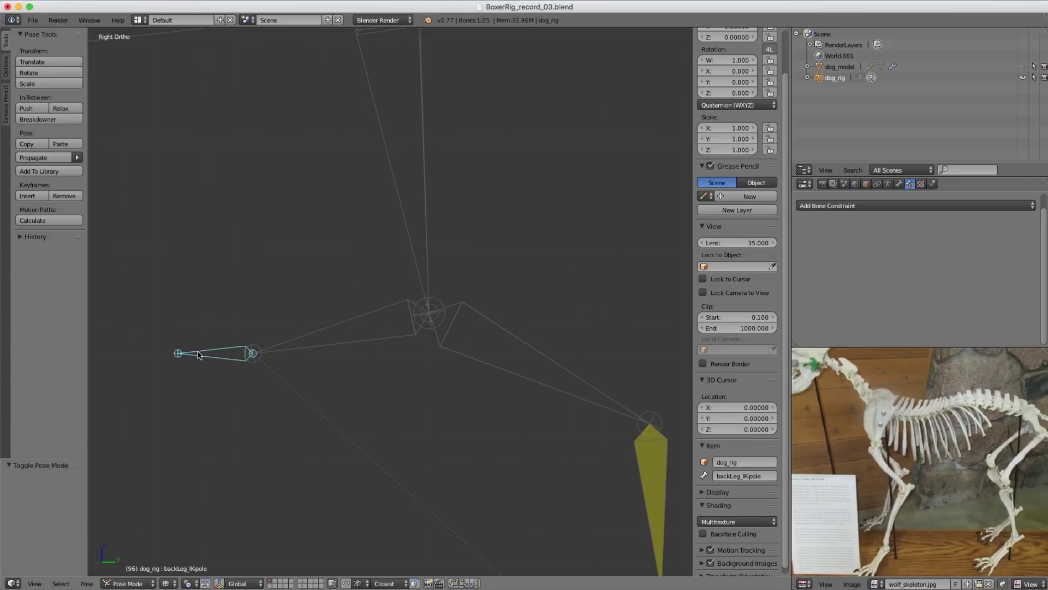
shift+right_click(351, 322)
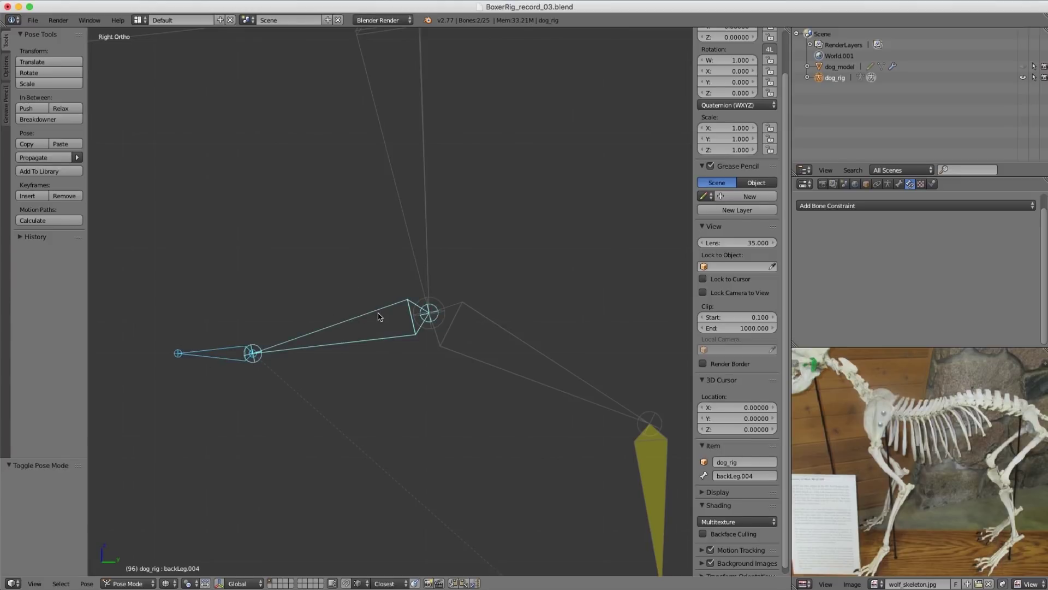
click(753, 476)
click(740, 477)
text(_IK-stretch)
key(Delete)
key(Delete)
key(Delete)
key(Delete)
key(Return)
double_click(743, 476)
key(Return)
Step: Add a Stretch To constraint to backLeg_IKpoleStretch with backLeg_IKpole as its target bone
click(86, 583)
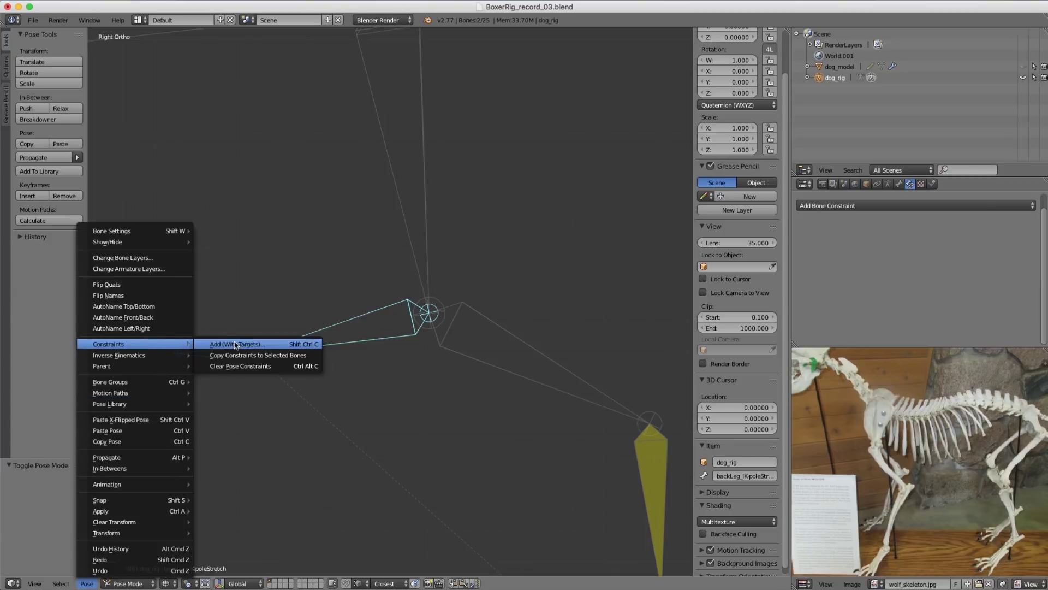
click(235, 343)
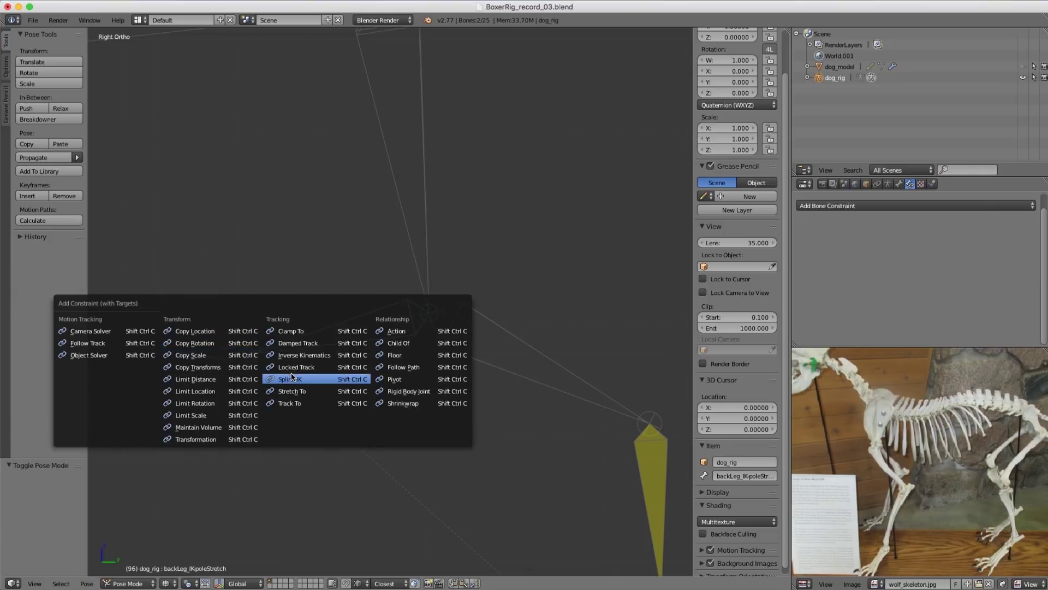
click(297, 392)
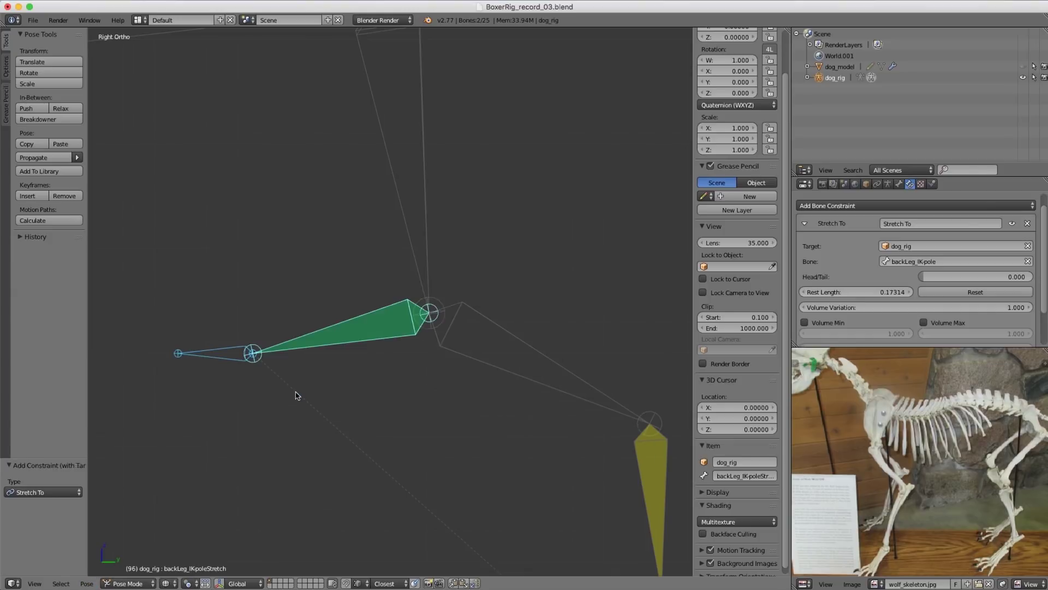
Step: Move backLeg_IKpole about -0.131 in Y and -0.116 in Z to test how backLeg_IKpoleStretch stretches toward it
right_click(235, 364)
scroll(300, 398, down, 2)
key(g)
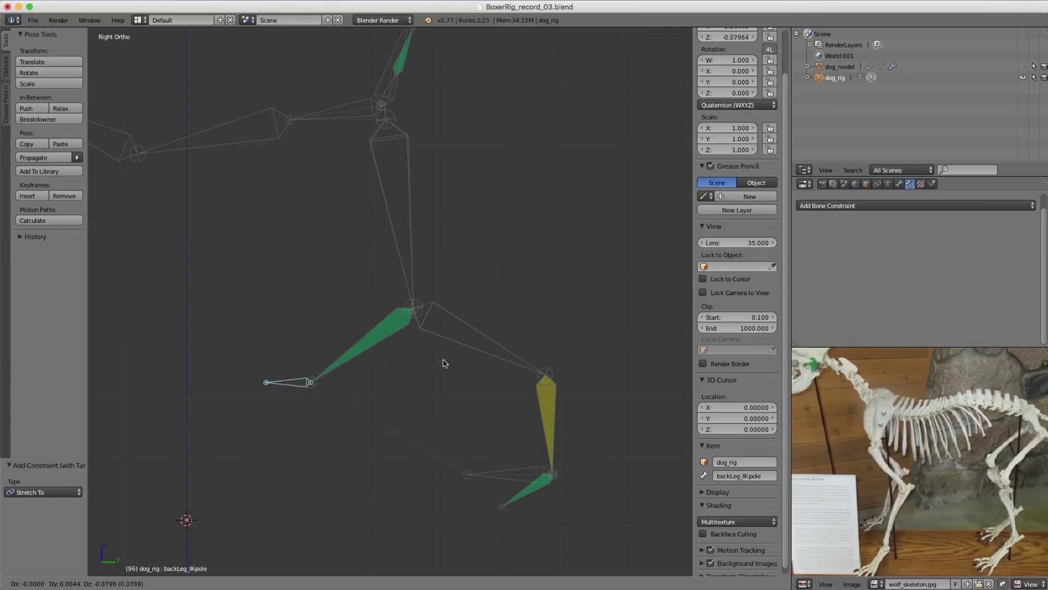
click(309, 386)
shift+middle_drag(309, 386, 405, 284)
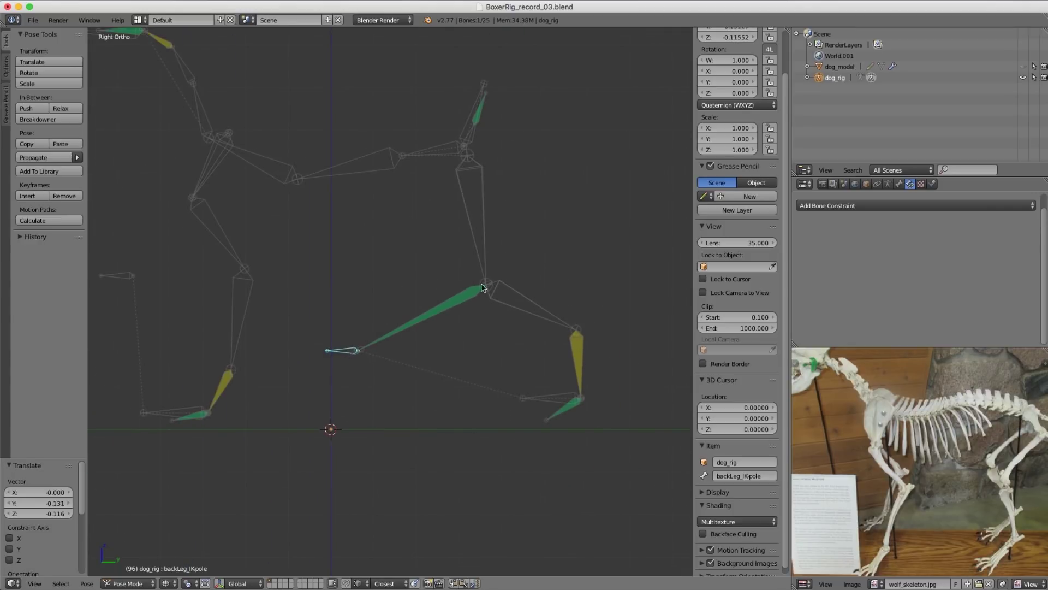
Step: In Edit Mode, extrude a bone about -0.184 along Y from the tip of frontLeg.001 and disconnect it from its parent
shift+middle_drag(250, 335, 400, 328)
scroll(287, 304, up, 2)
right_click(390, 242)
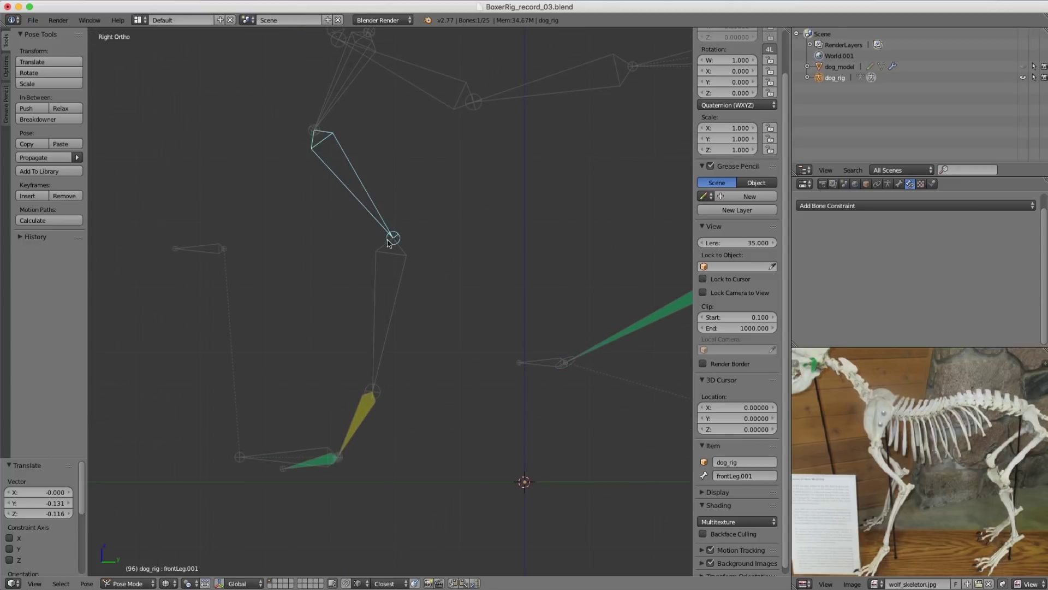
key(Tab)
right_click(395, 235)
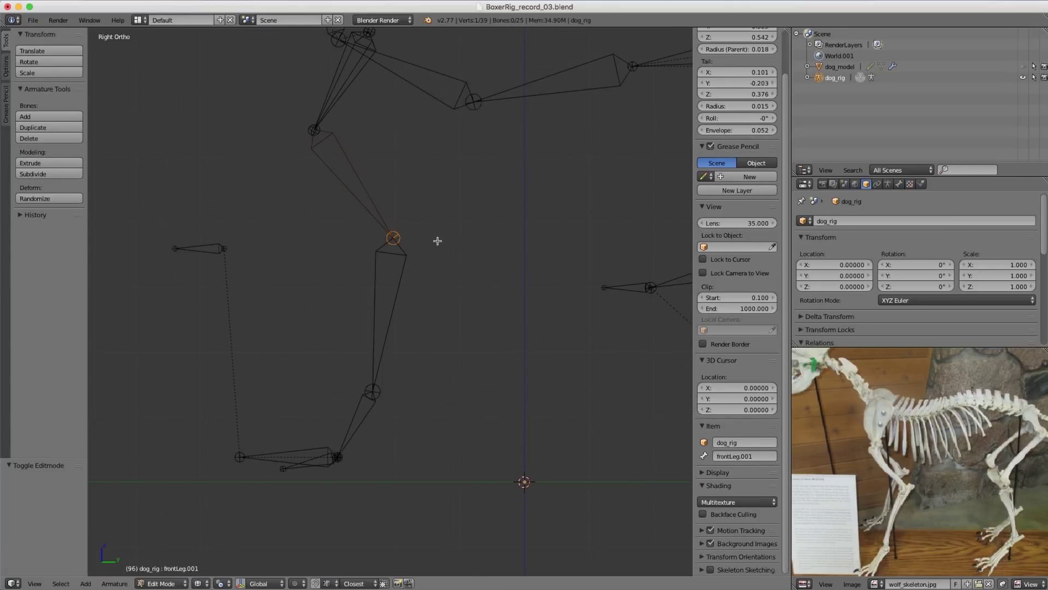
key(e)
key(y)
click(319, 240)
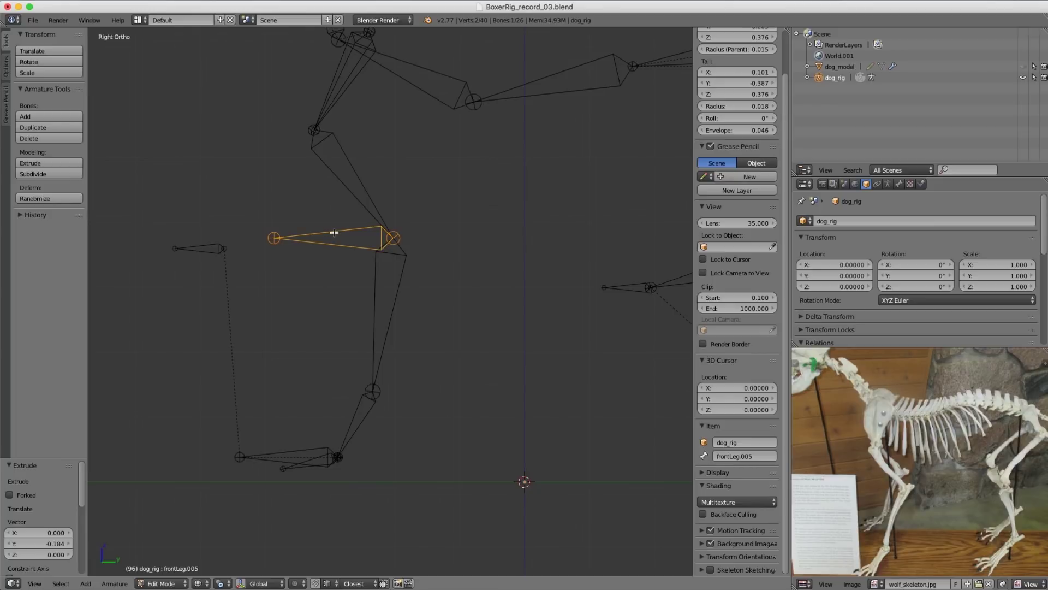
key(alt+p)
click(333, 259)
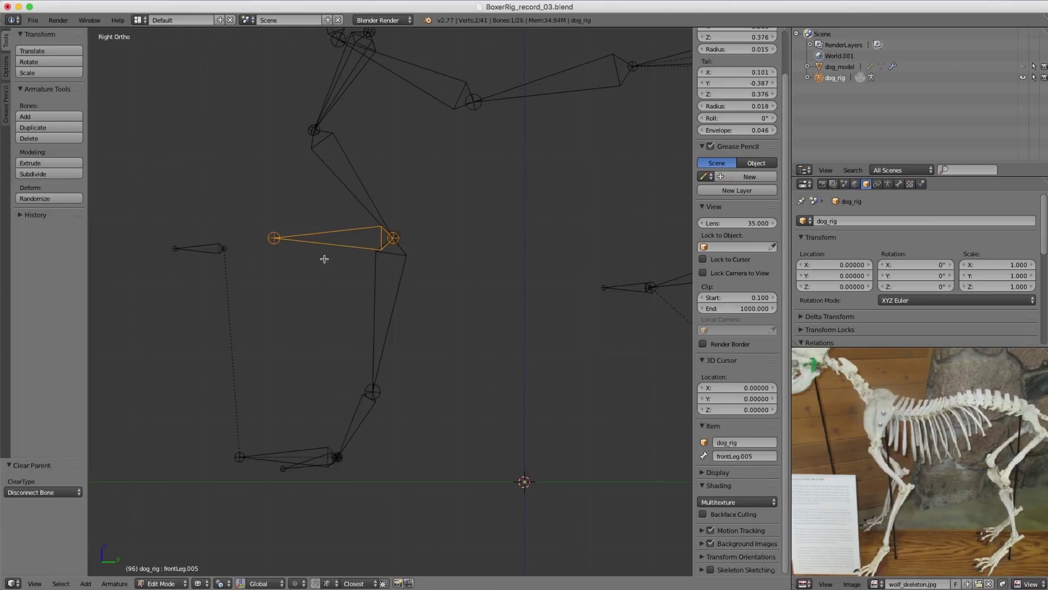
Step: Move the tip of frontLeg.005 about -0.077 in Y and -0.016 in Z so it snaps onto the base of frontLeg_IKpole
key(g)
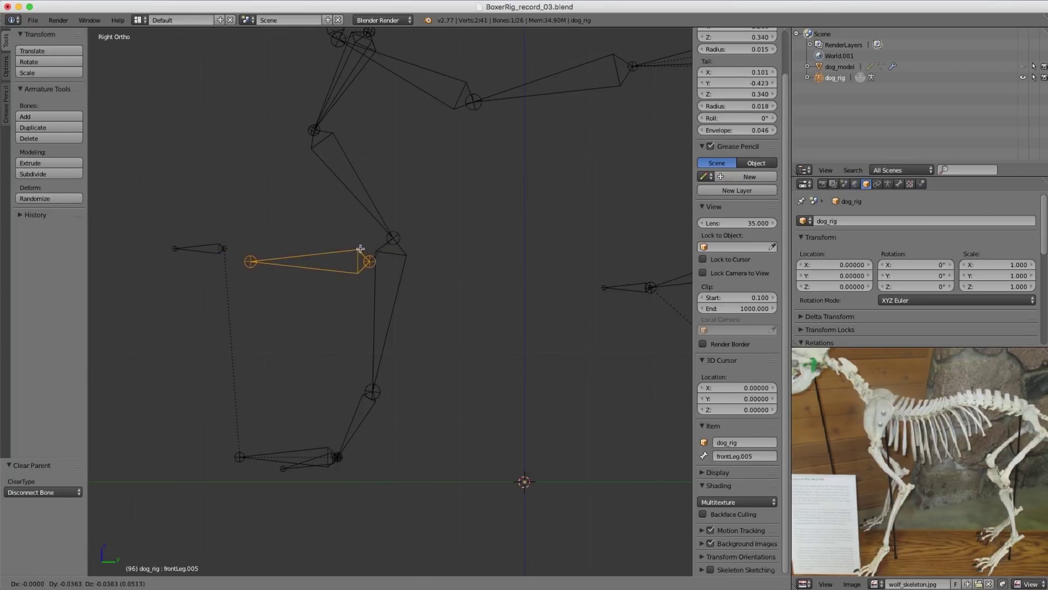
right_click(356, 248)
shift+middle_drag(280, 207, 383, 234)
scroll(383, 234, up, 2)
click(387, 250)
key(g)
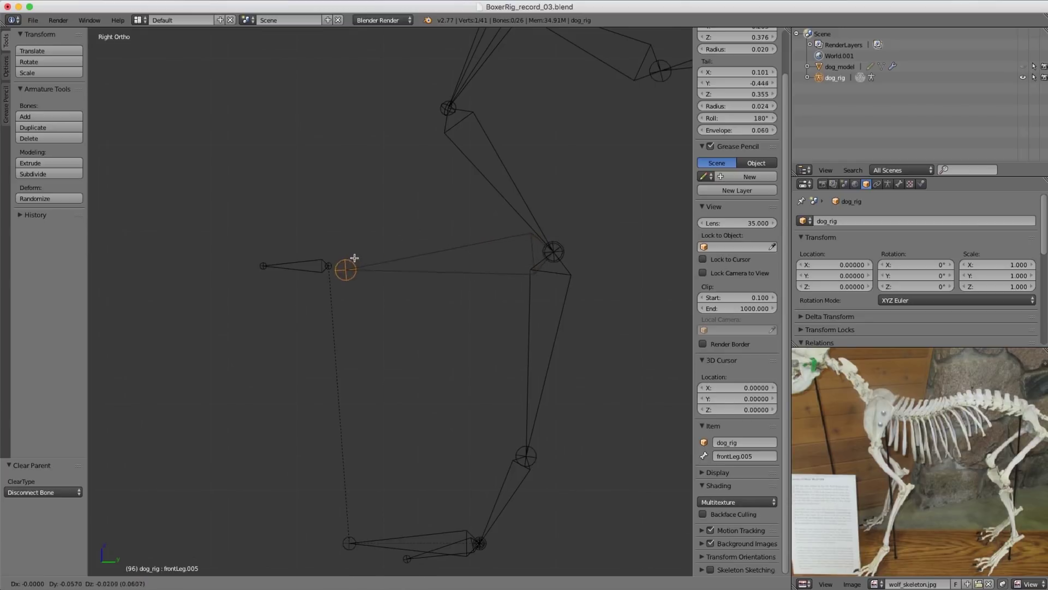
click(331, 263)
scroll(293, 292, up, 3)
shift+middle_drag(255, 238, 299, 270)
shift+middle_drag(374, 287, 357, 288)
ctrl+middle_drag(369, 288, 377, 316)
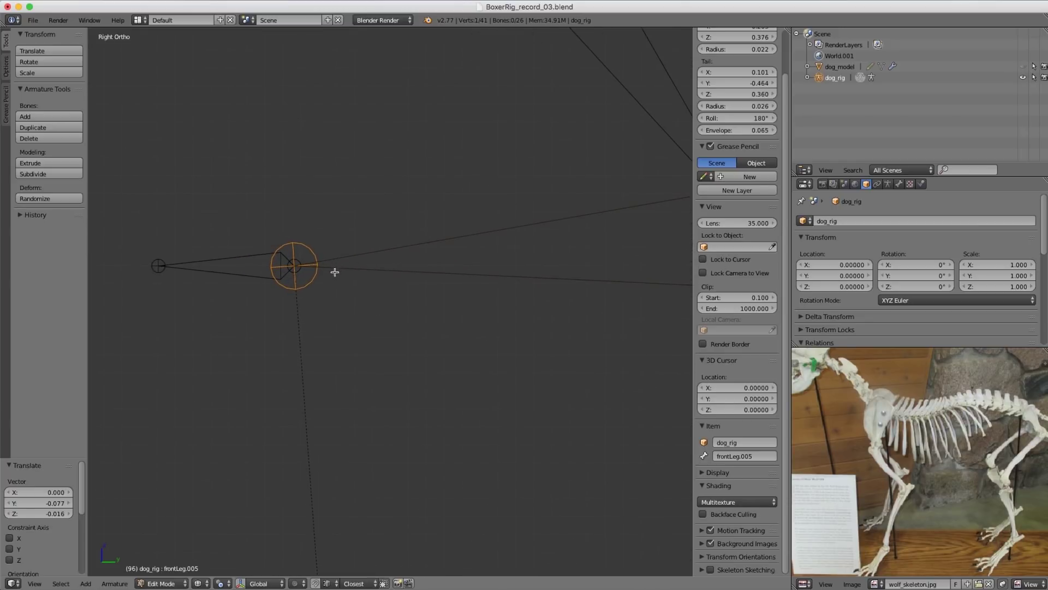
Step: Snap the frontLeg.005 tip onto the base of frontLeg_IKpole again and choose Vertex as the snap element
key(g)
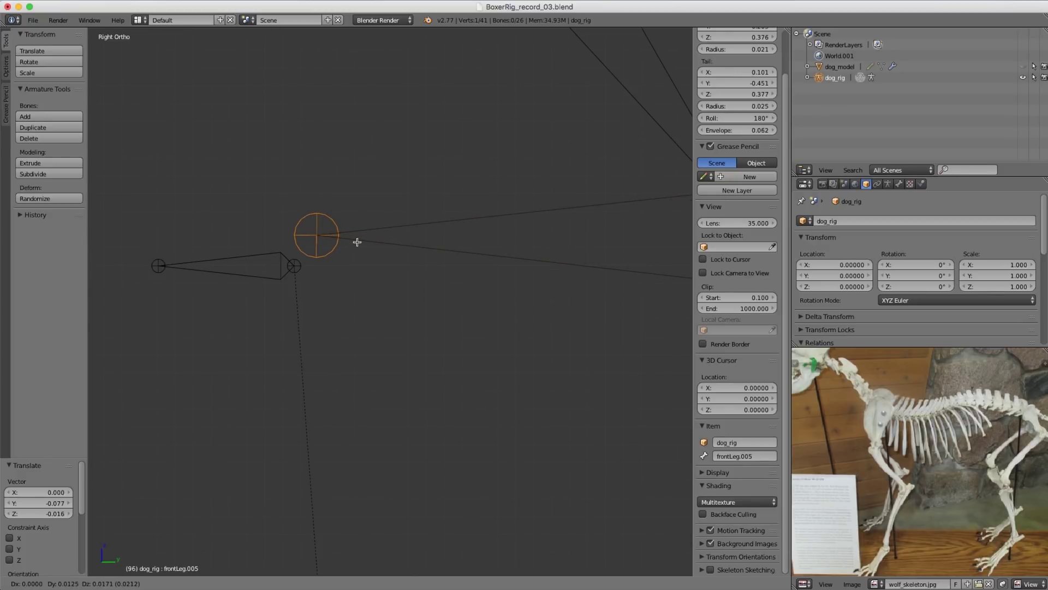
click(298, 267)
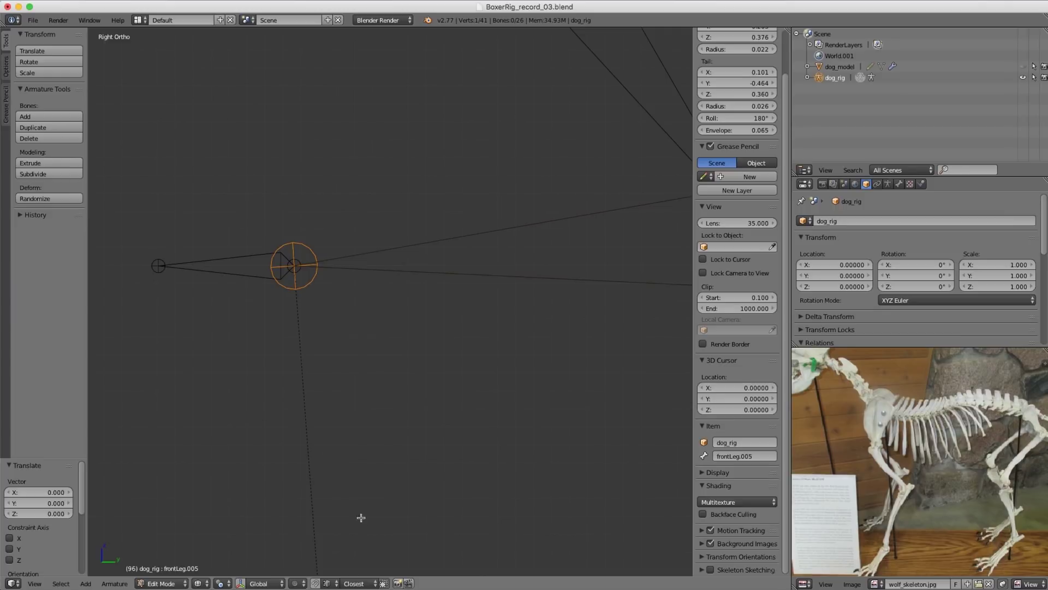
click(327, 583)
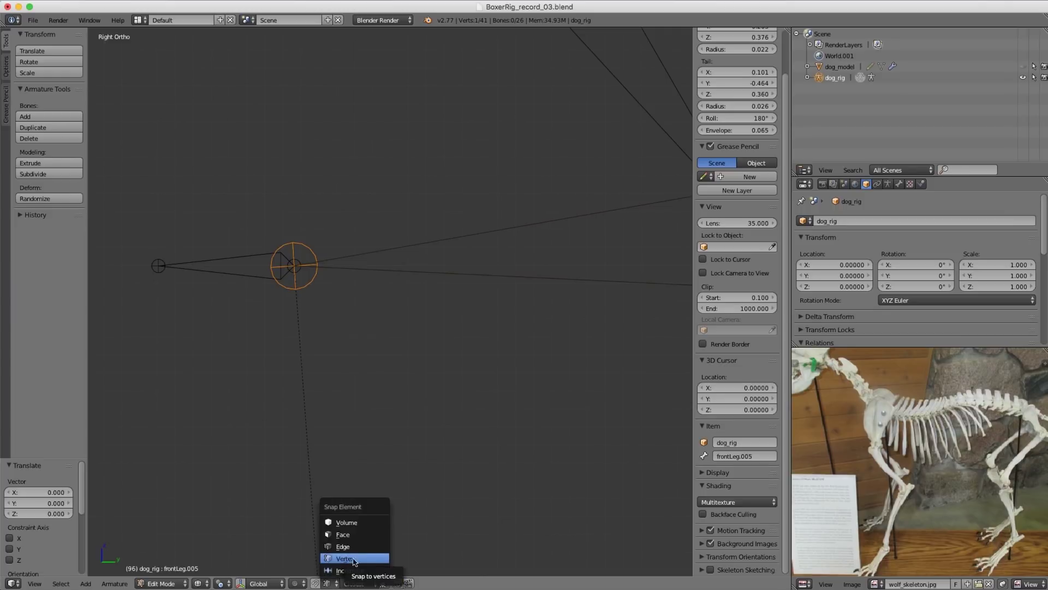
click(341, 560)
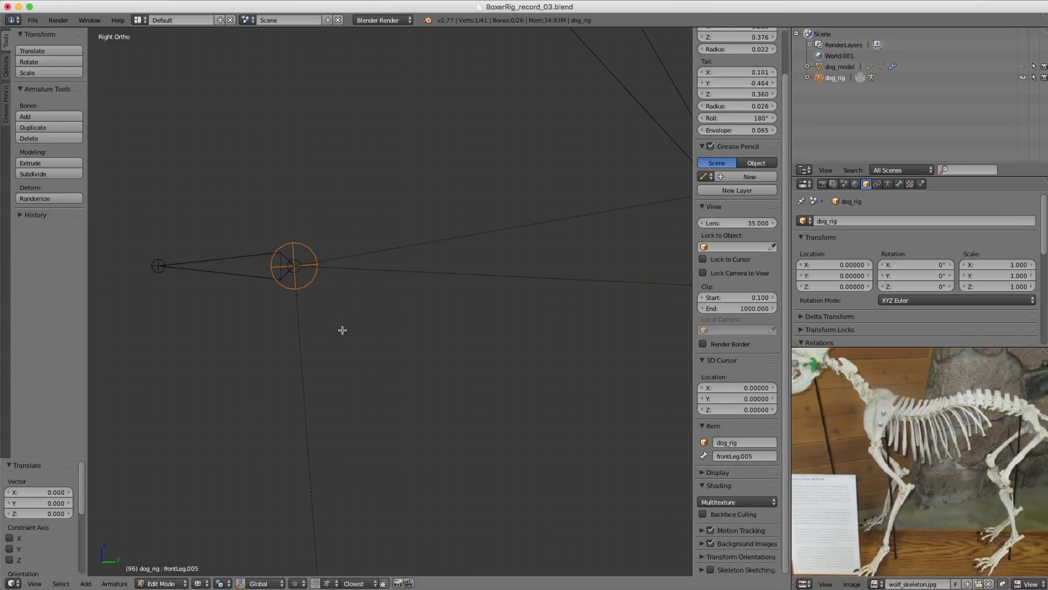
Step: In Pose Mode, add a Stretch To constraint to frontLeg.005 with frontLeg_IKpole as its target bone
scroll(349, 288, down, 6)
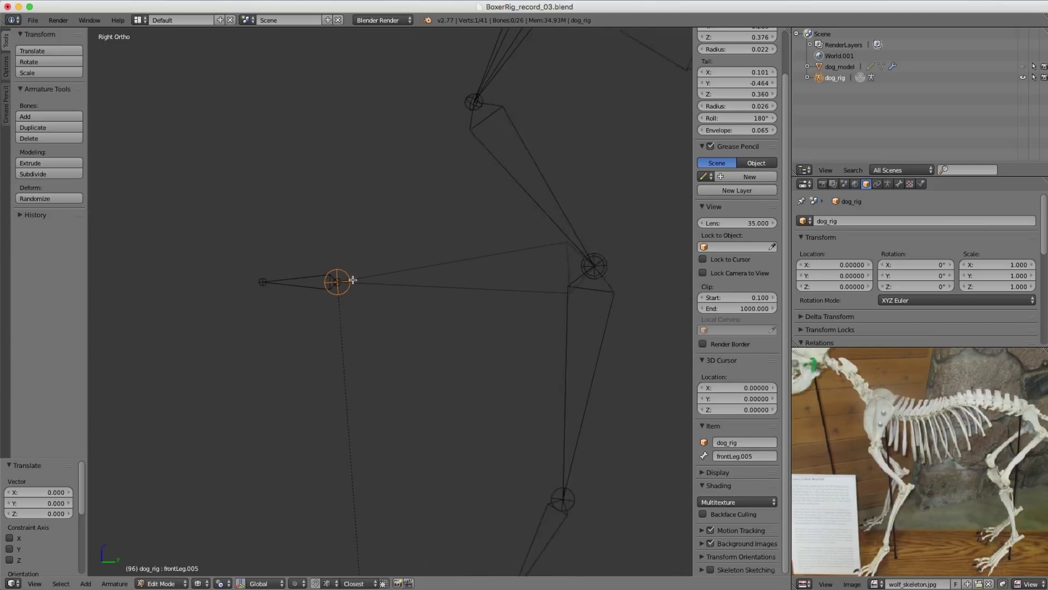
key(ctrl+Tab)
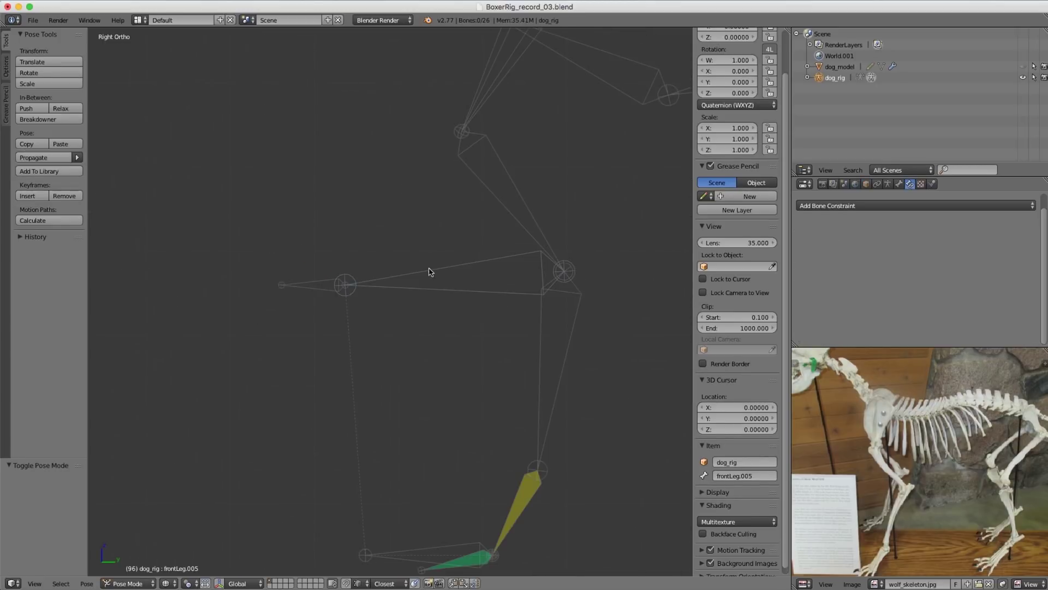
right_click(307, 283)
shift+right_click(399, 277)
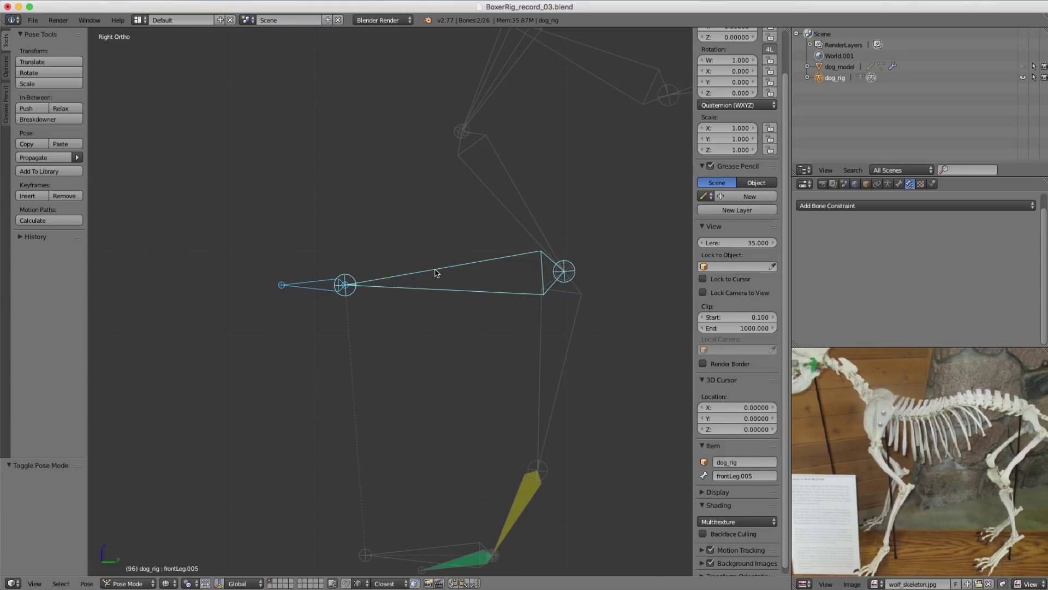
key(ctrl+v)
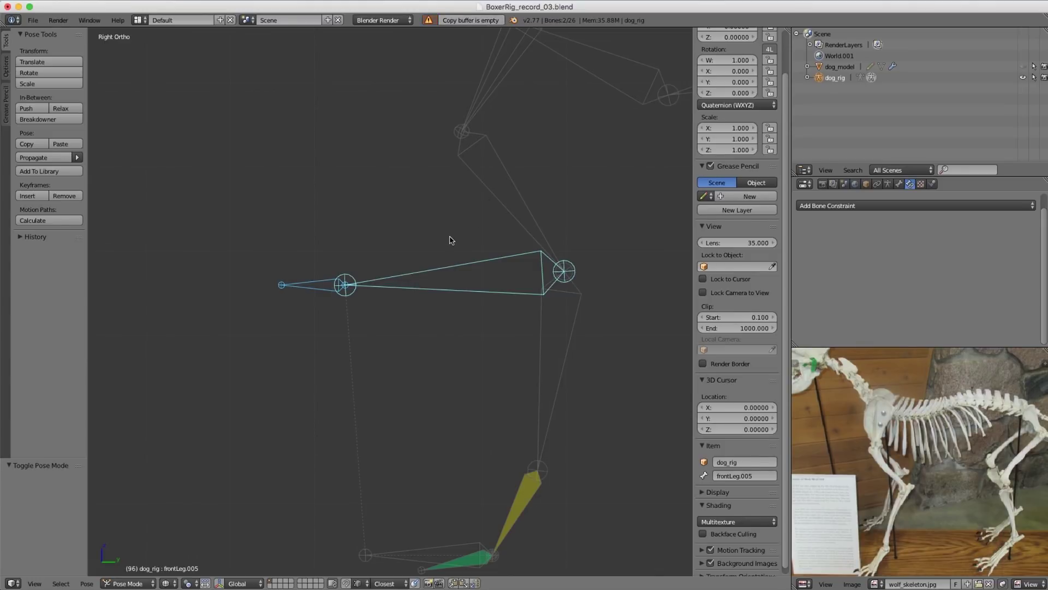
key(ctrl+shift+c)
click(410, 240)
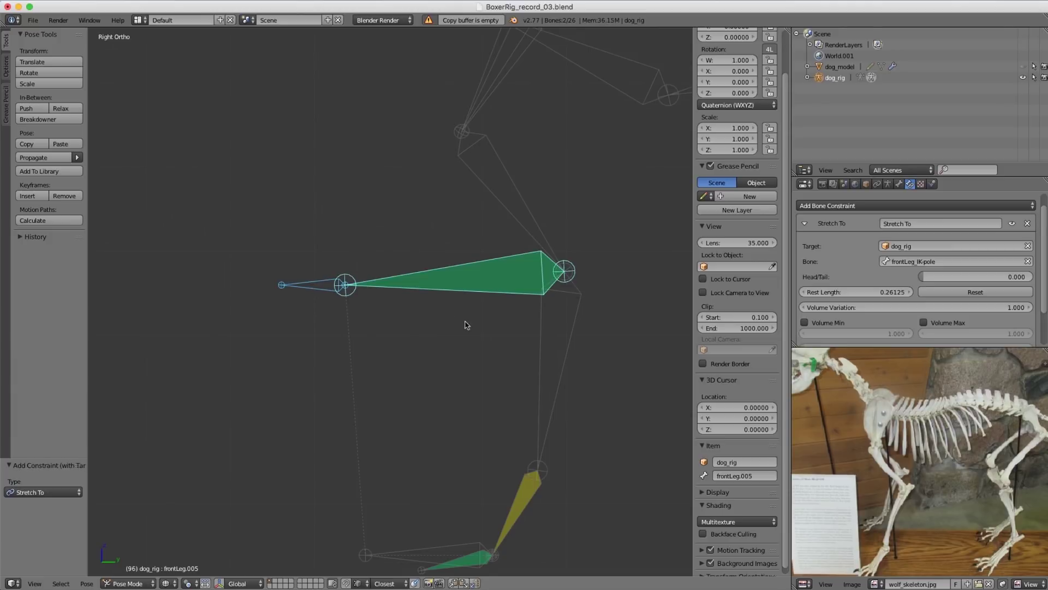
Step: Rename the frontLeg.005 bone to frontLeg_IKpoleStretch
right_click(472, 278)
click(741, 475)
key(BackSpace)
key(BackSpace)
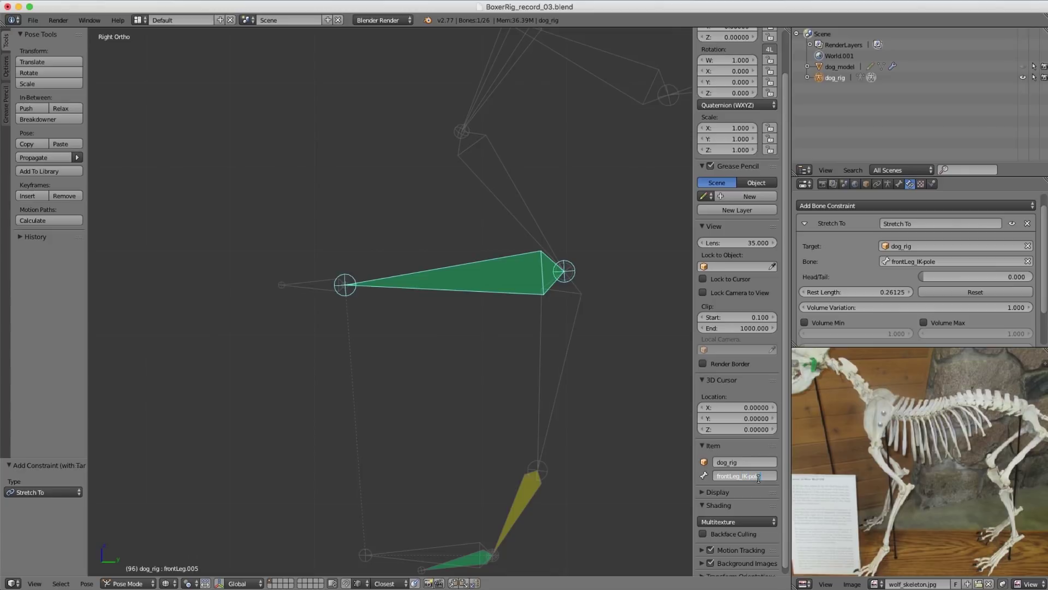
text(_IK-poleStretch)
key(Return)
Step: Try moving frontLeg_IKpole about -0.248 in Y and -0.022 in Z to test the stretch bone, then cancel the move
key(Home)
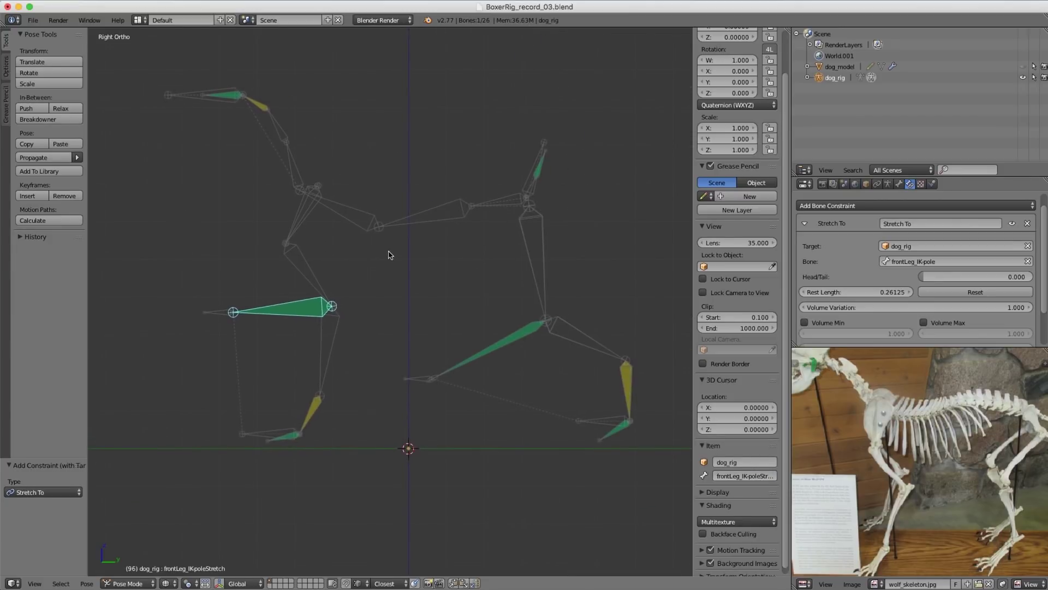
shift+middle_drag(321, 222, 402, 239)
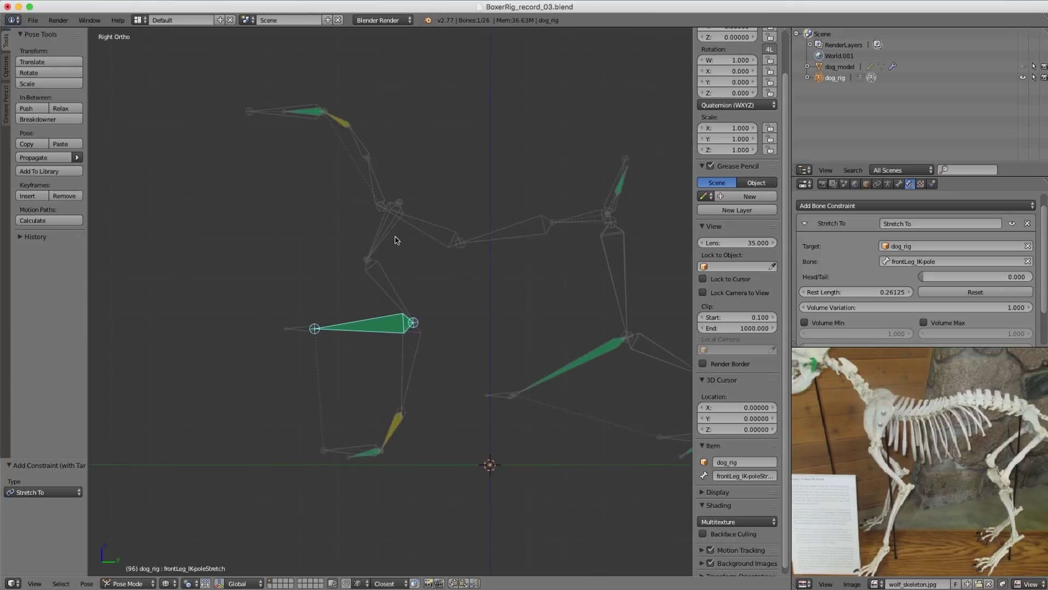
ctrl+middle_drag(305, 287, 301, 318)
right_click(281, 335)
key(g)
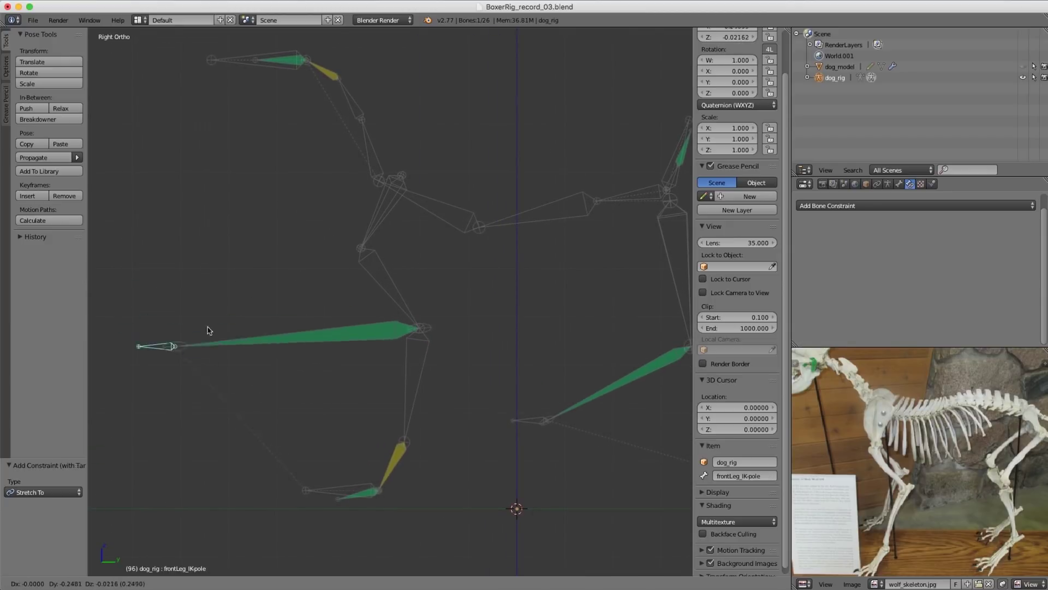
right_click(304, 309)
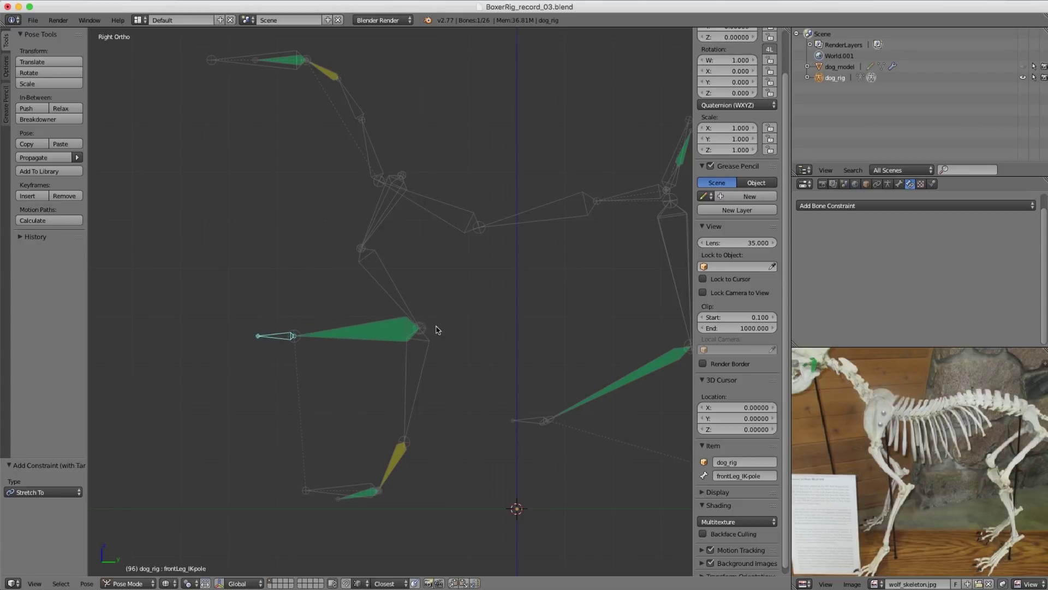
Step: Select all bones of the rig, clear their pose transforms including rotation, and deselect everything
scroll(437, 328, down, 2)
key(a)
key(a)
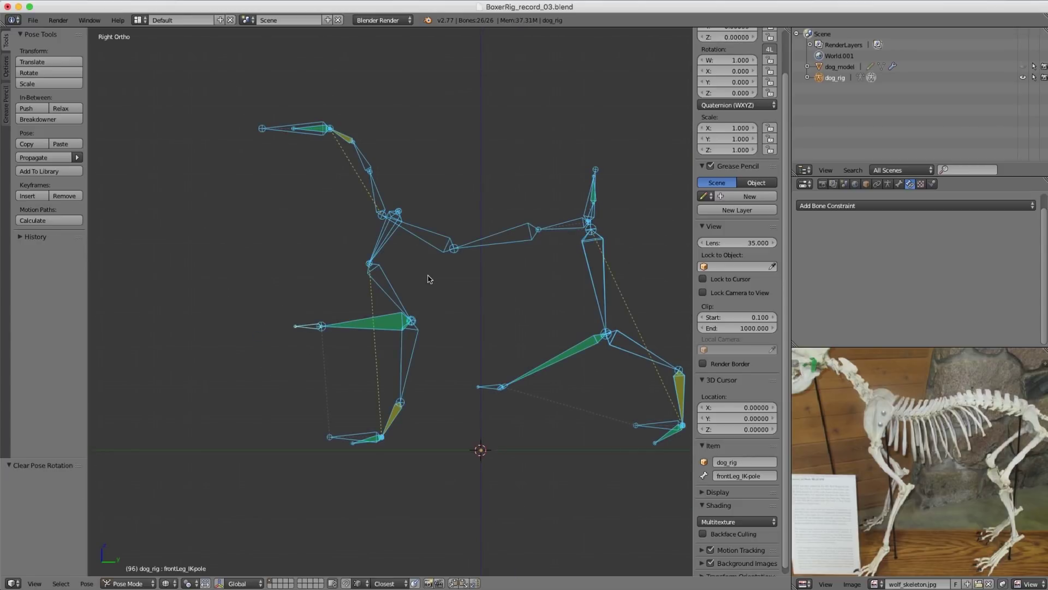
key(a)
Step: Save the file as a new incremental version named BoxerRig_record_04.blend
scroll(523, 251, down, 2)
middle_drag(523, 251, 506, 324)
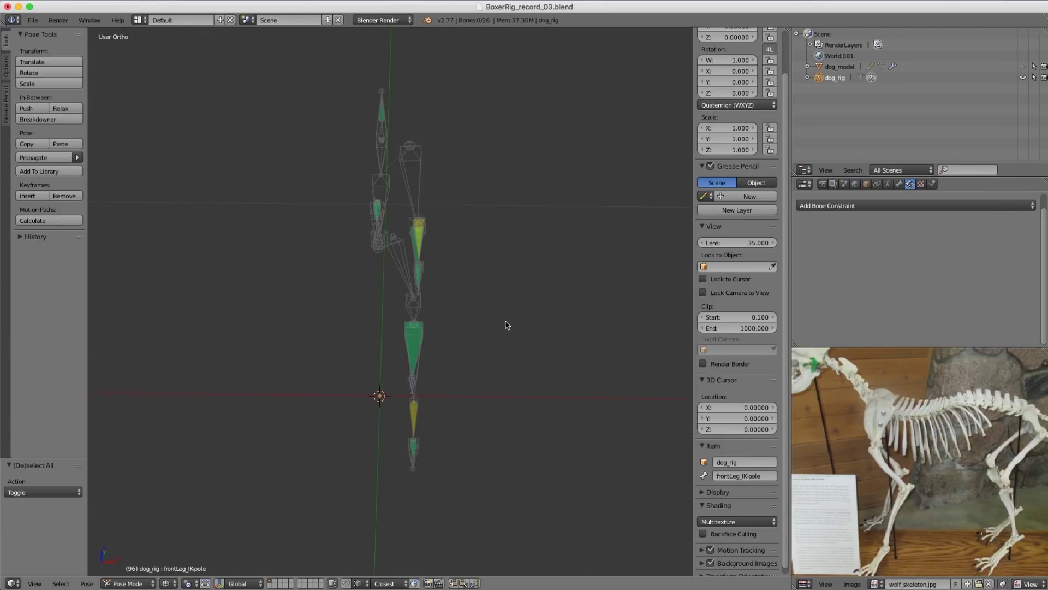
key(ctrl+shift+s)
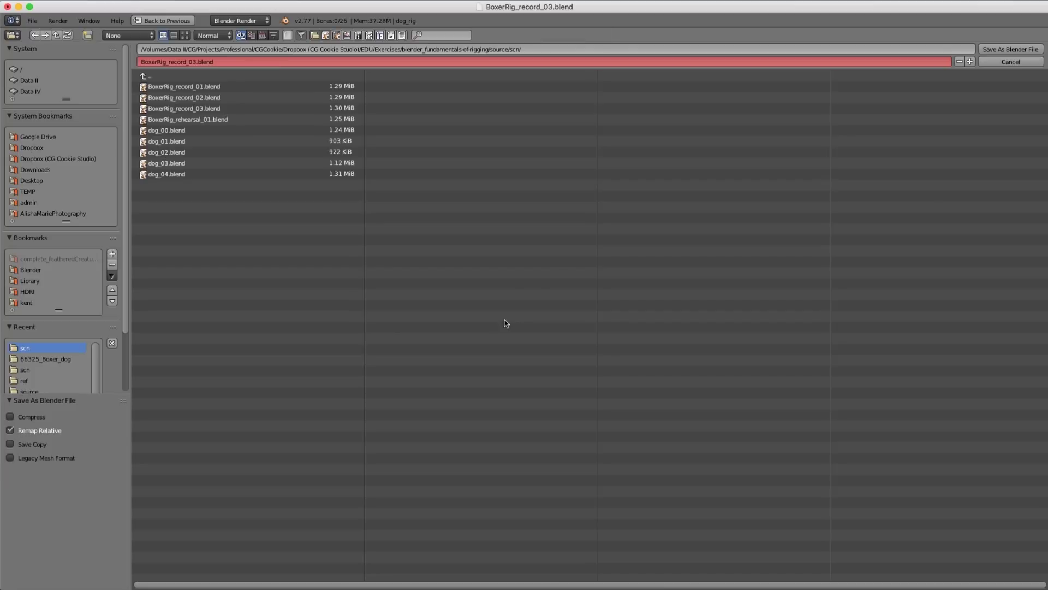
click(970, 62)
click(1011, 49)
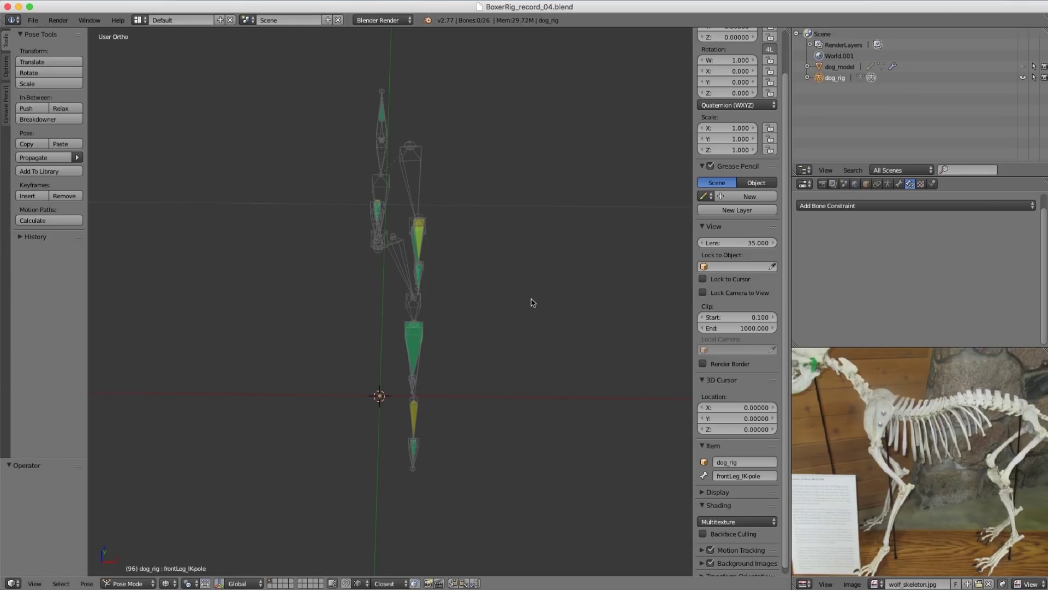
Step: In Edit Mode, box-select all front and back leg bones and apply AutoName Left/Right to them
middle_drag(502, 302, 462, 266)
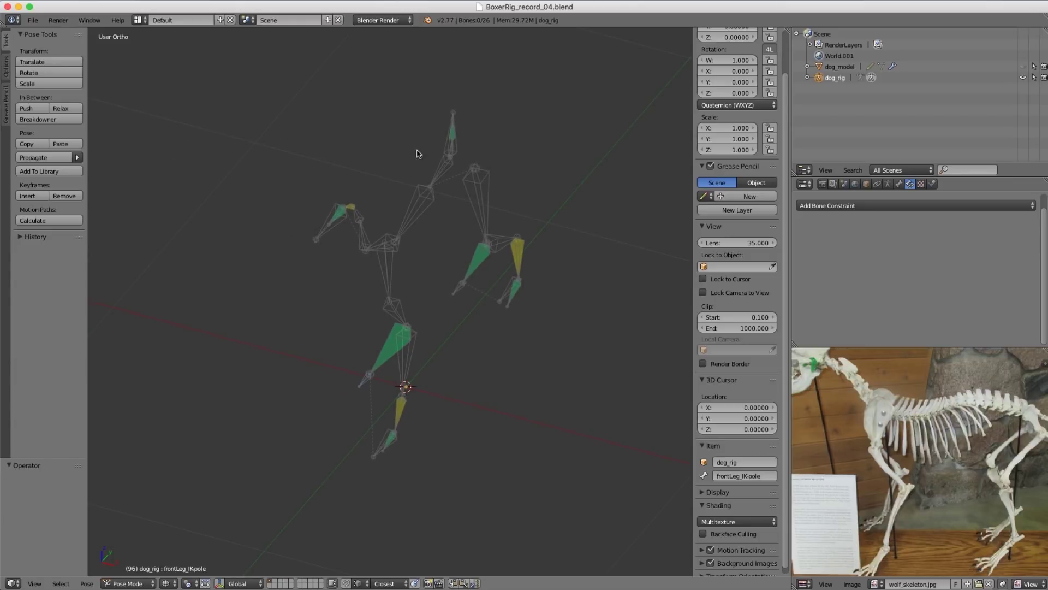
key(Tab)
mouse_move(452, 250)
middle_down()
mouse_move(480, 251)
mouse_move(463, 246)
mouse_move(468, 218)
mouse_move(461, 235)
middle_up()
key(b)
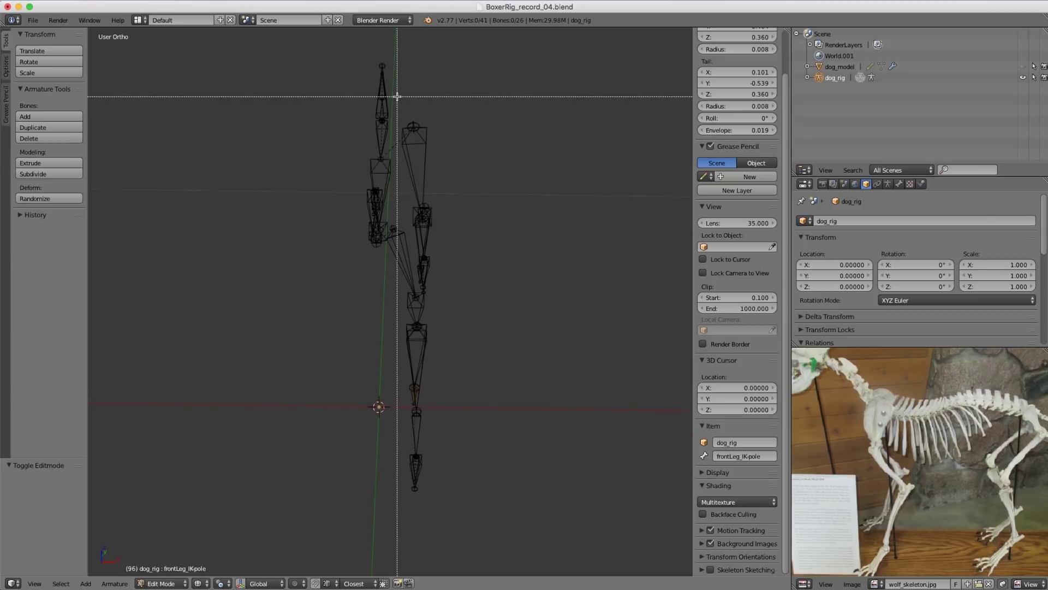
drag(397, 97, 548, 510)
middle_drag(543, 293, 472, 303)
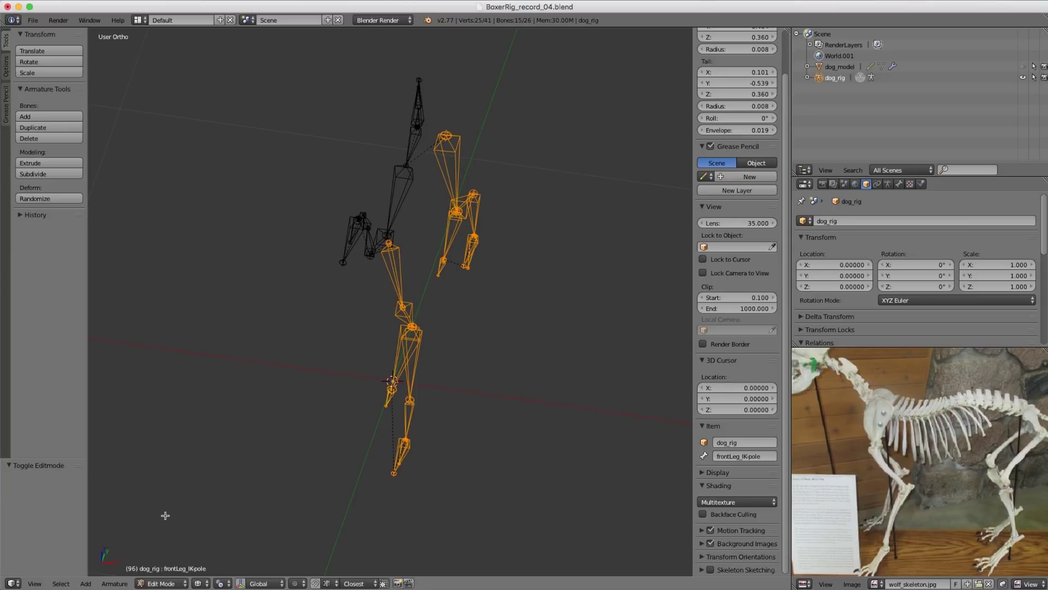
click(115, 583)
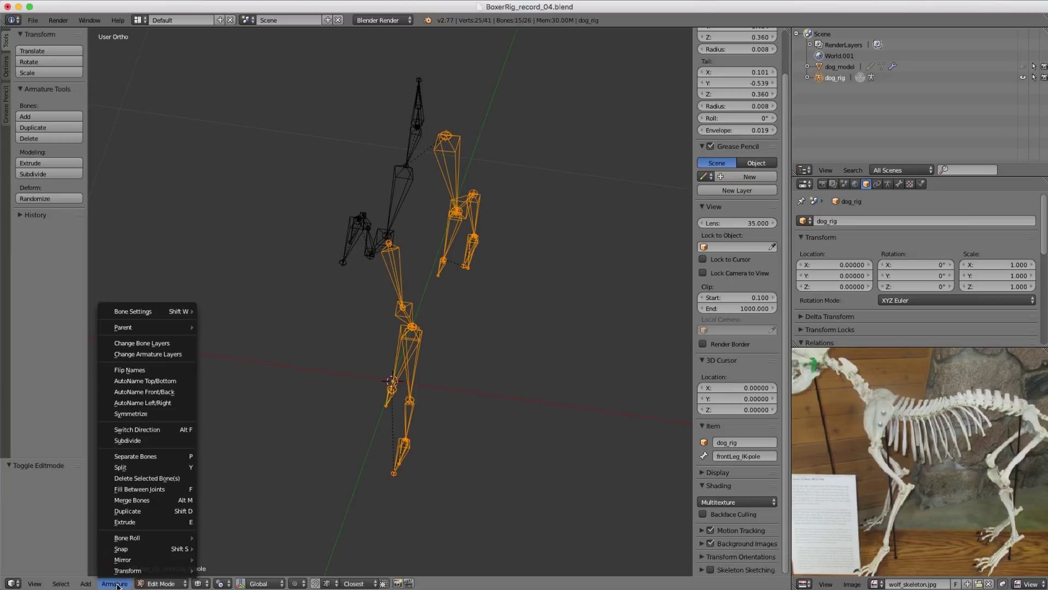
click(133, 404)
Step: Symmetrize the selected leg bones to create the mirrored legs on the opposite side of the armature
middle_drag(416, 317, 340, 317)
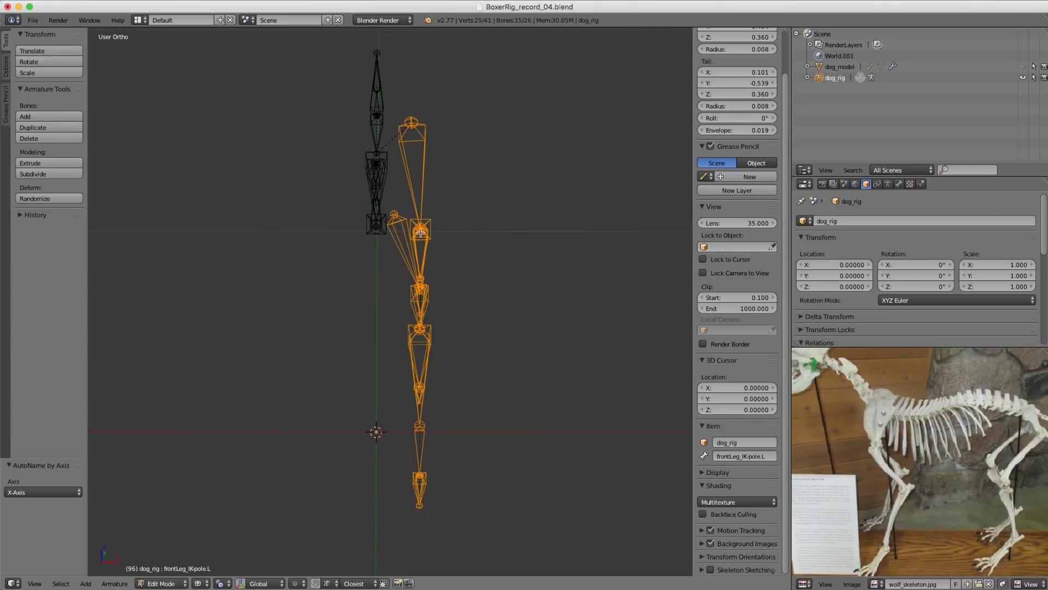
middle_drag(452, 219, 412, 340)
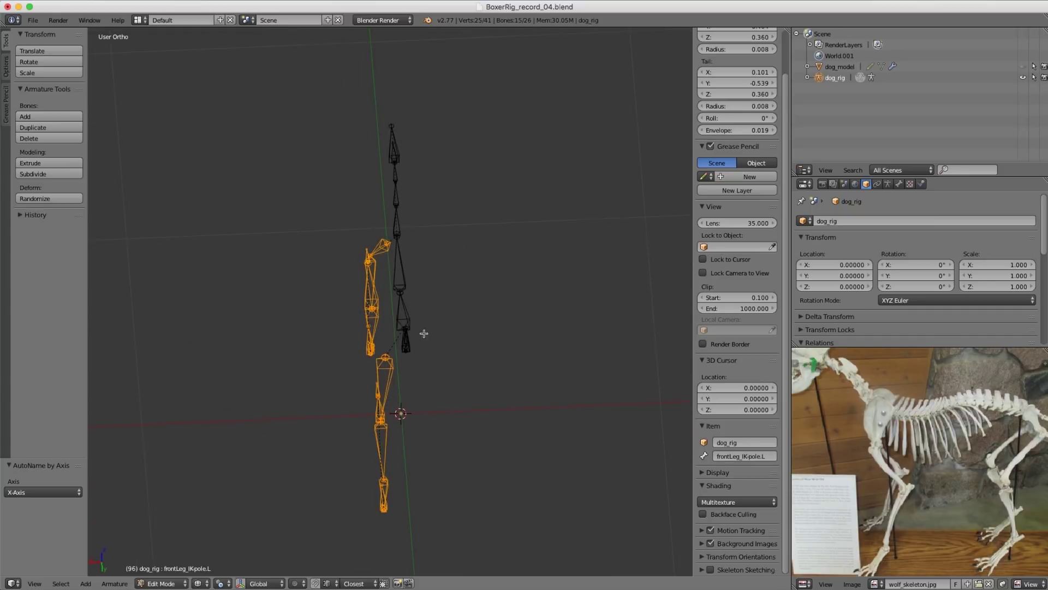
middle_drag(303, 282, 506, 264)
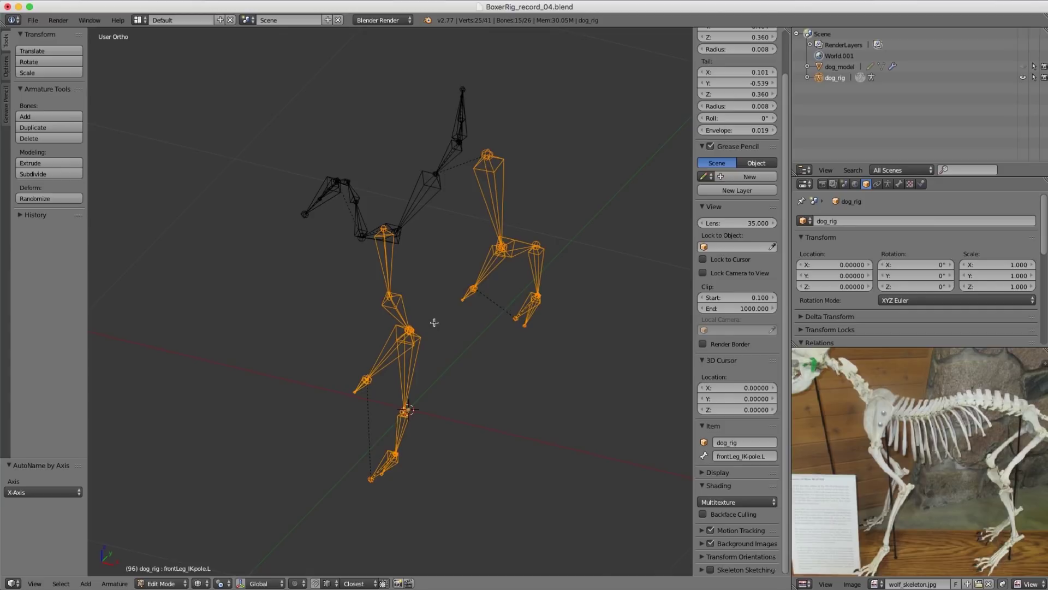
middle_drag(393, 390, 401, 328)
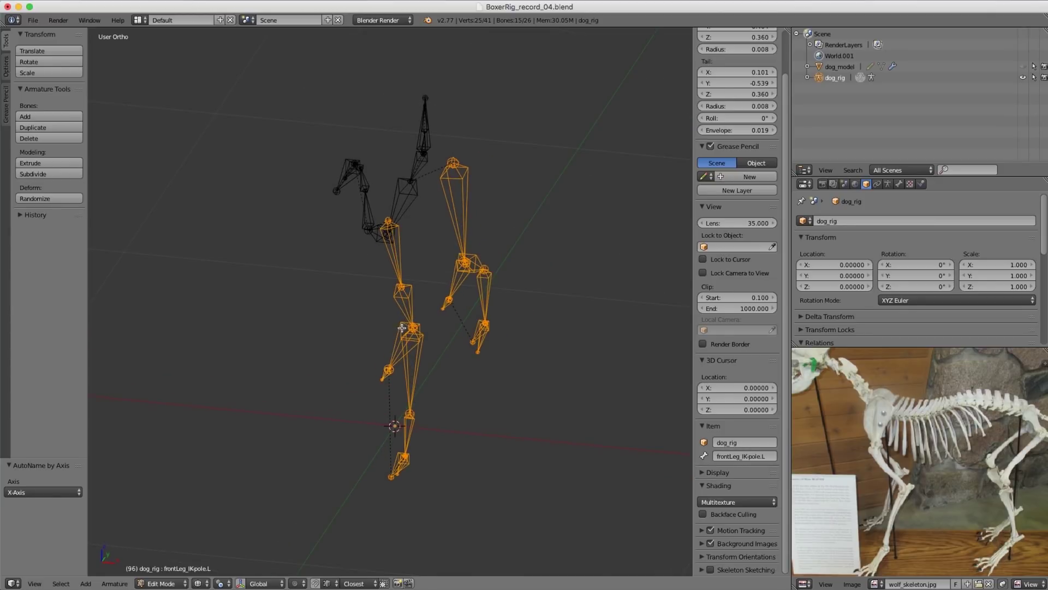
click(120, 584)
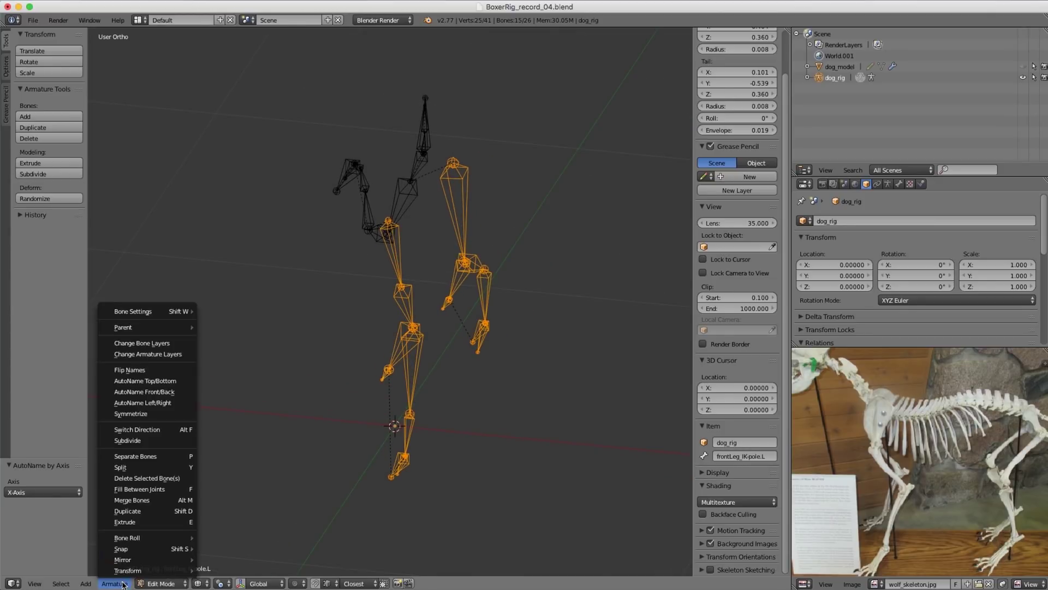
click(154, 414)
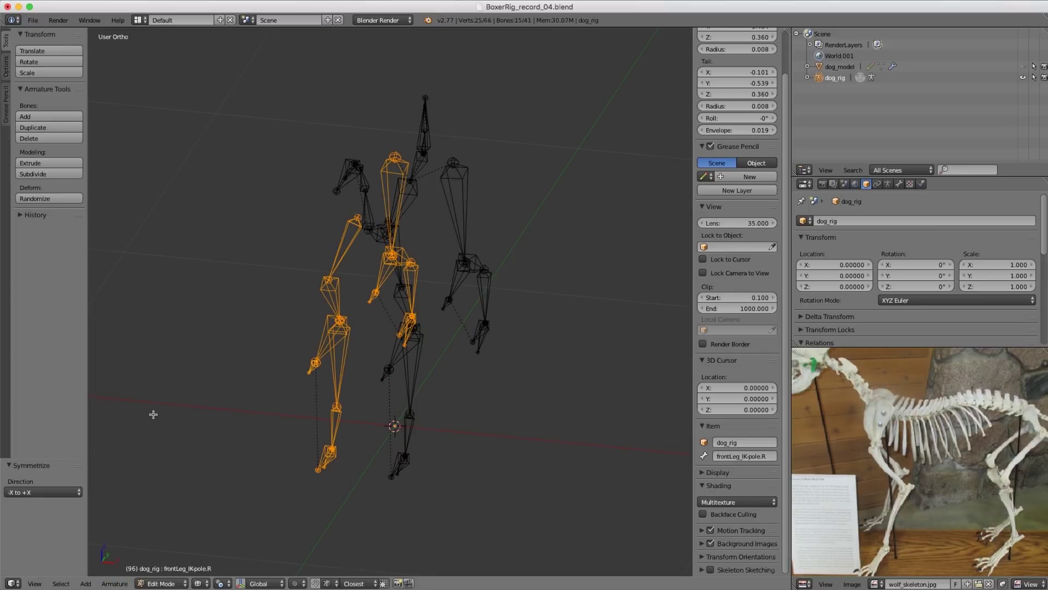
Step: Switch to Pose Mode with solid shading and try moving frontLeg_IKpole.R to test the mirrored front leg, cancelling the move
key(ctrl+Tab)
middle_drag(337, 345, 372, 332)
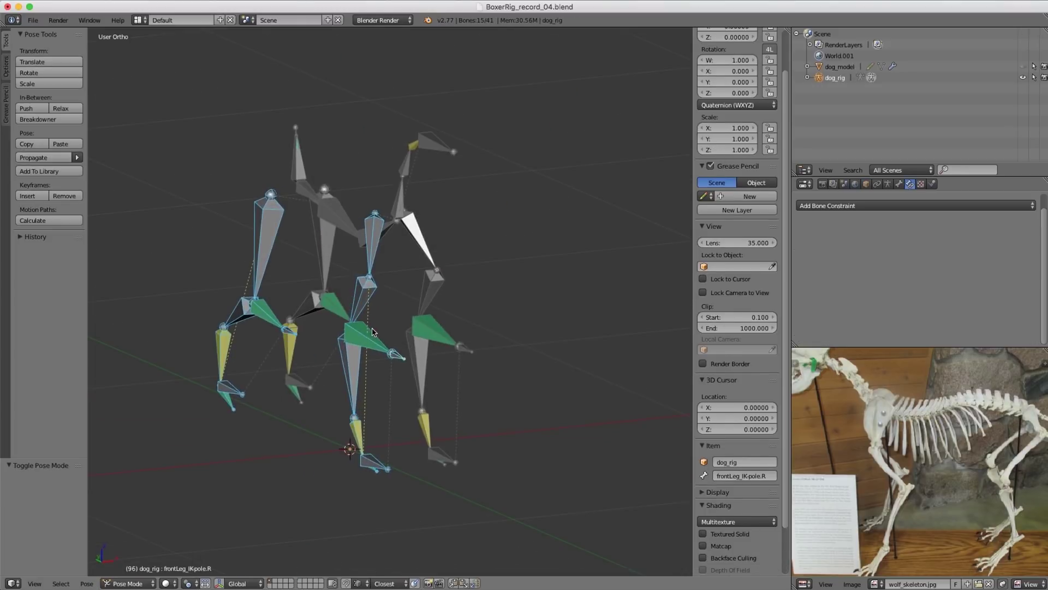
right_click(398, 358)
middle_drag(474, 361, 394, 373)
key(g)
right_click(401, 363)
Step: Try moving frontLeg_IKtarget.R about -0.044 in X, -0.069 in Y and -0.152 in Z to test the mirrored leg's IK
right_click(338, 500)
middle_drag(337, 500, 352, 459)
key(g)
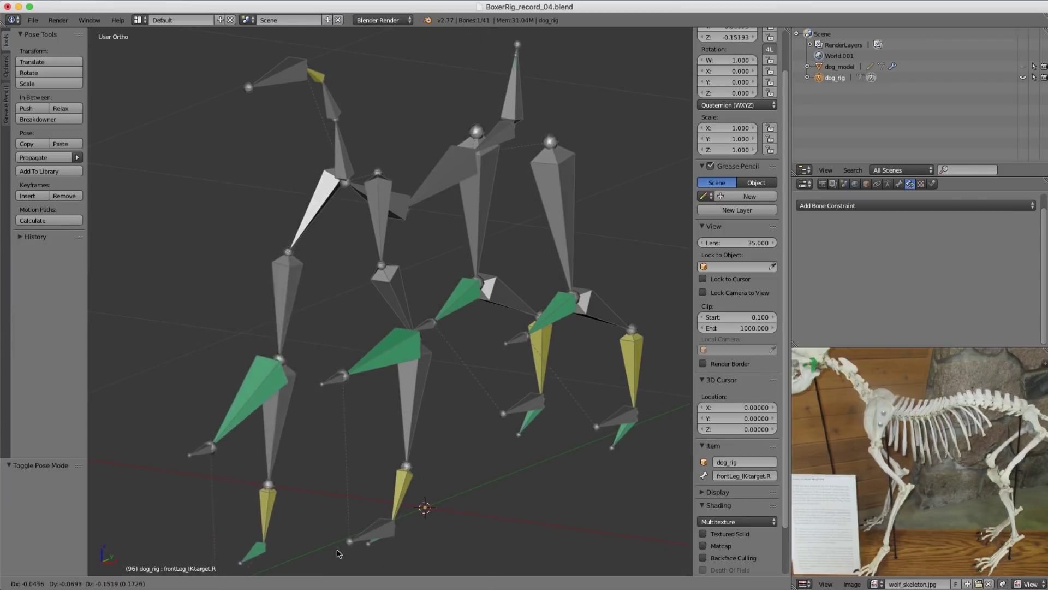
click(347, 467)
middle_drag(463, 431, 454, 323)
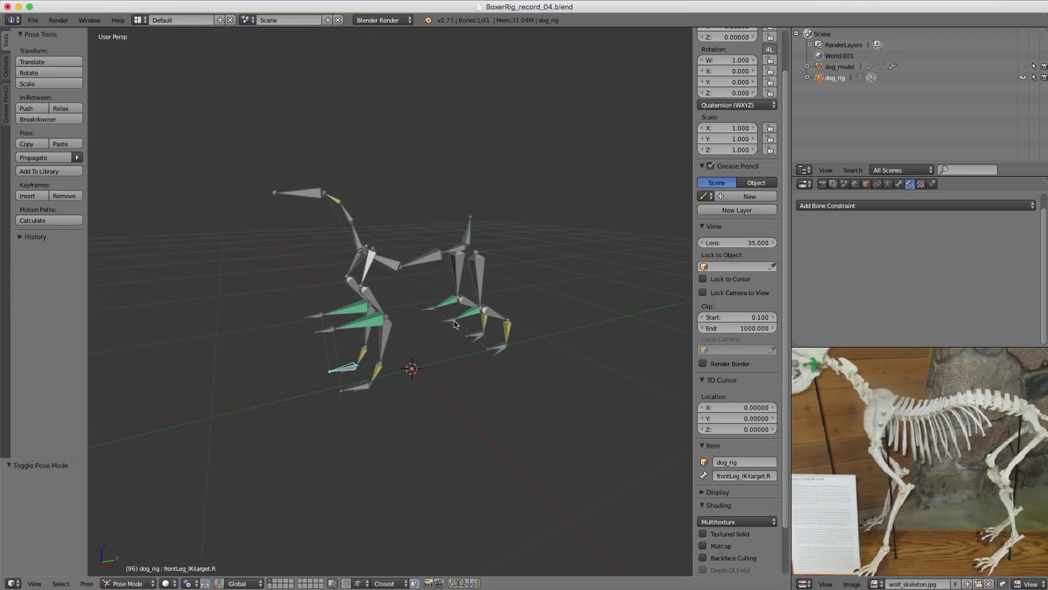
scroll(454, 324, up, 6)
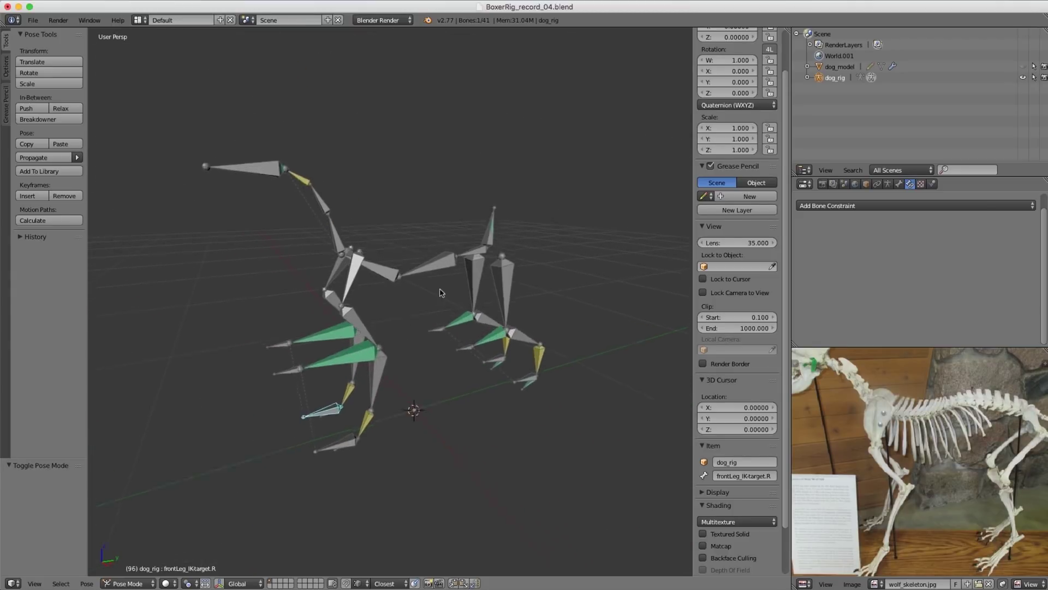
Step: Try moving frontLeg_IKpole.L about 0.006 in X, -0.029 in Y and -0.028 in Z to test the front leg's pole control
scroll(434, 329, down, 2)
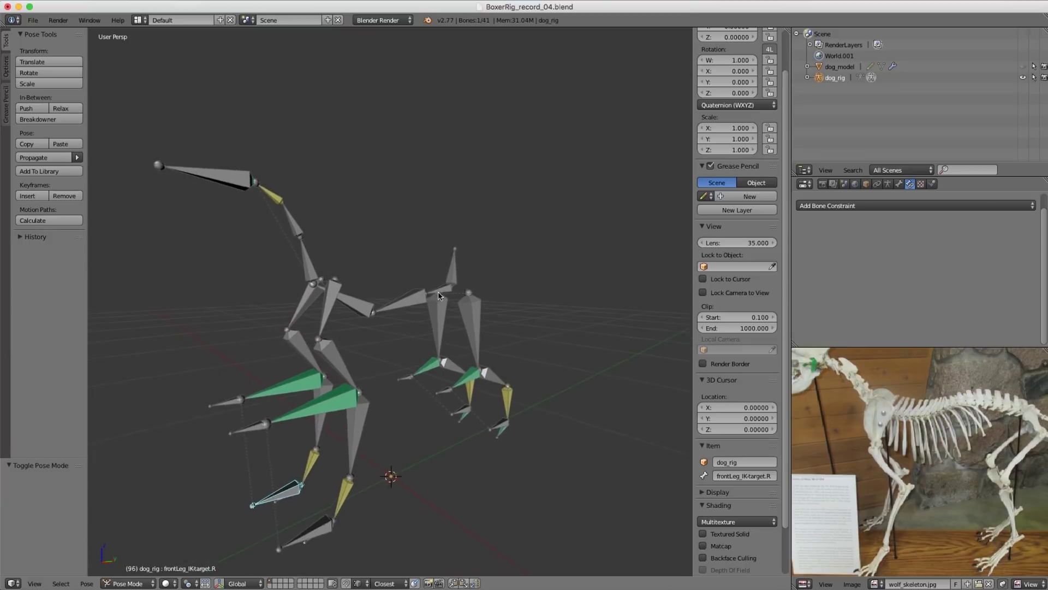
shift+middle_drag(434, 329, 456, 250)
middle_drag(355, 303, 313, 314)
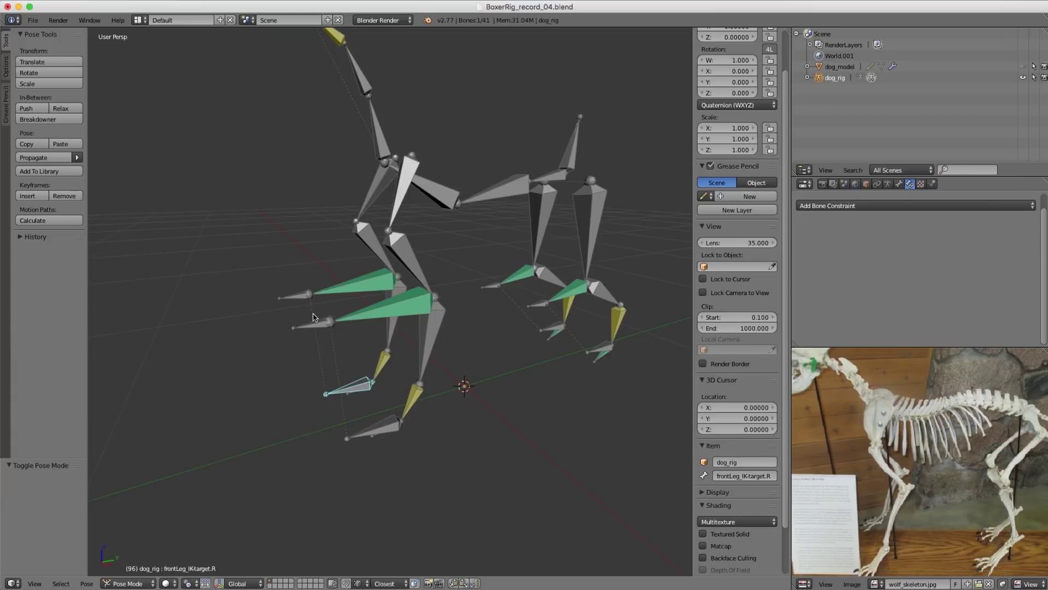
right_click(314, 322)
scroll(313, 322, up, 2)
key(g)
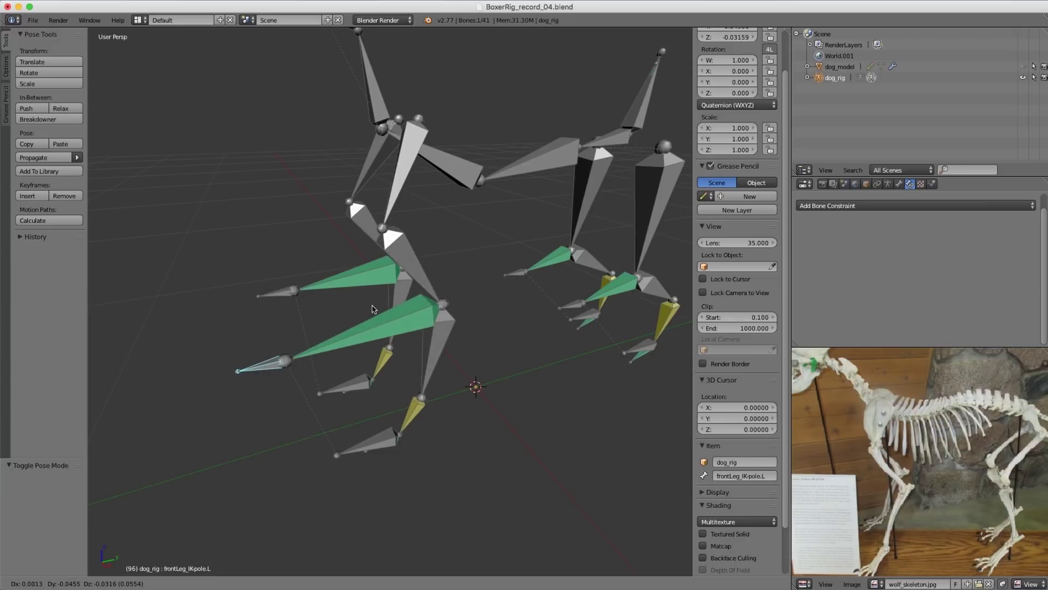
click(382, 303)
middle_drag(382, 303, 475, 190)
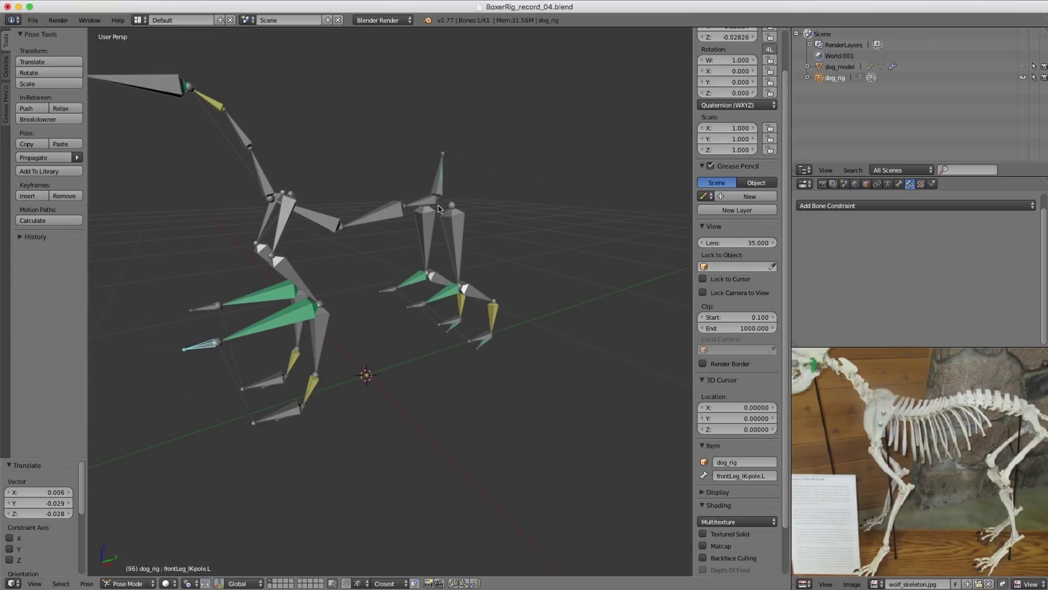
middle_drag(348, 240, 418, 244)
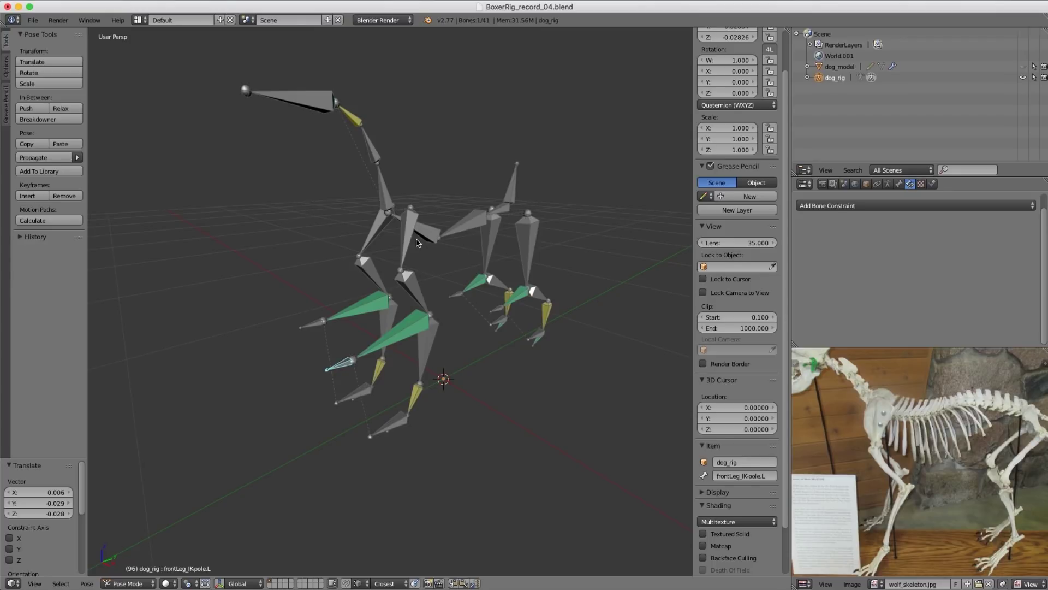
Step: Examine the Deform setting in the bone properties of frontLeg.000.L and frontLeg_IKpole.L
right_click(414, 240)
click(899, 184)
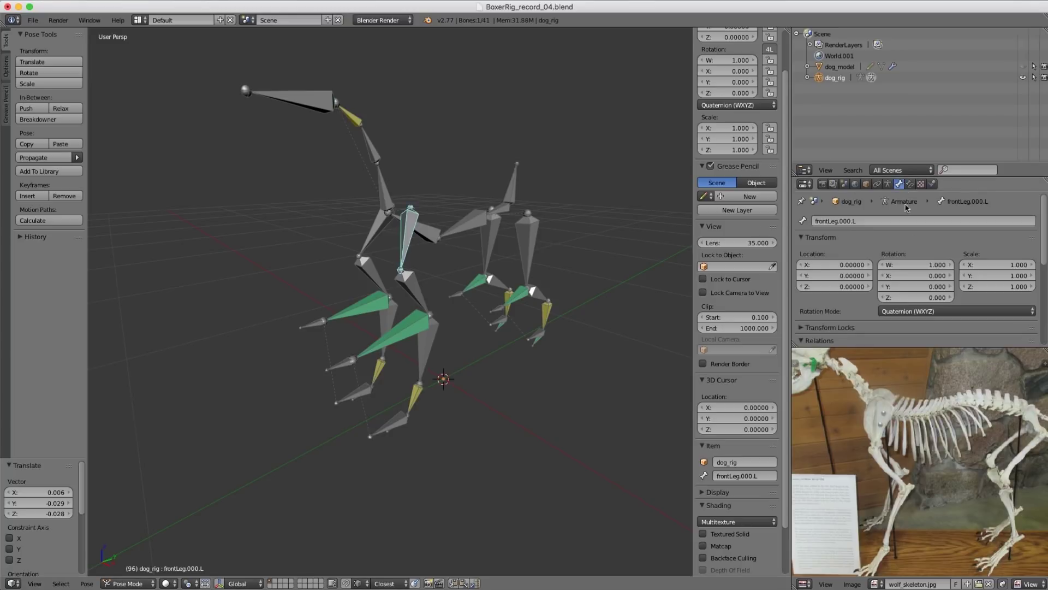
scroll(906, 267, down, 6)
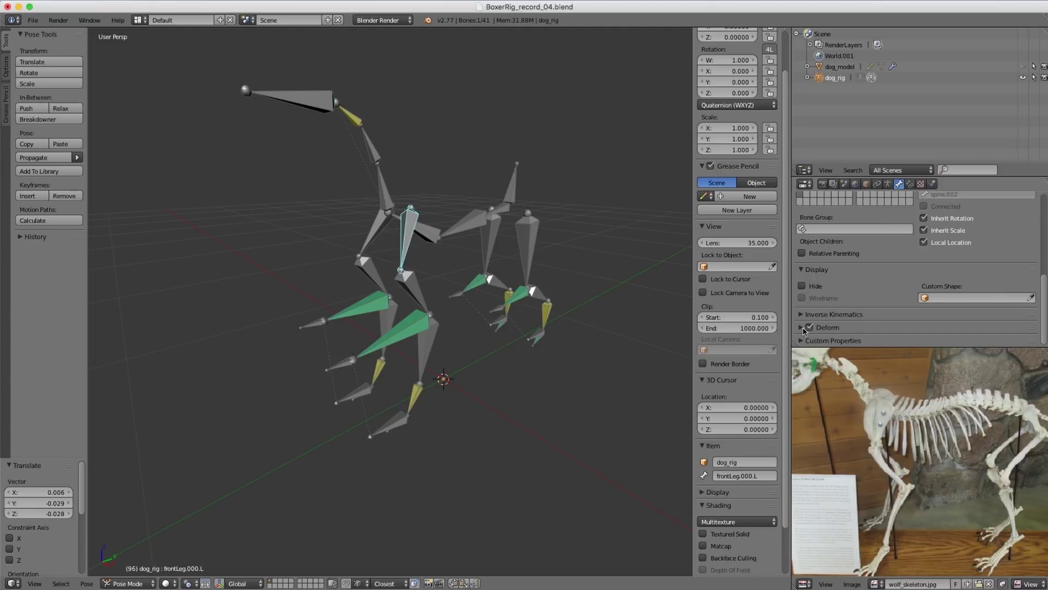
right_click(409, 287)
right_click(347, 365)
Step: In right orthographic wireframe view, clear the selection and box-select the front leg IK pole and pole-stretch bones of both sides
middle_drag(499, 305, 430, 240)
scroll(448, 260, up, 1)
key(KP_3)
key(z)
scroll(342, 164, up, 2)
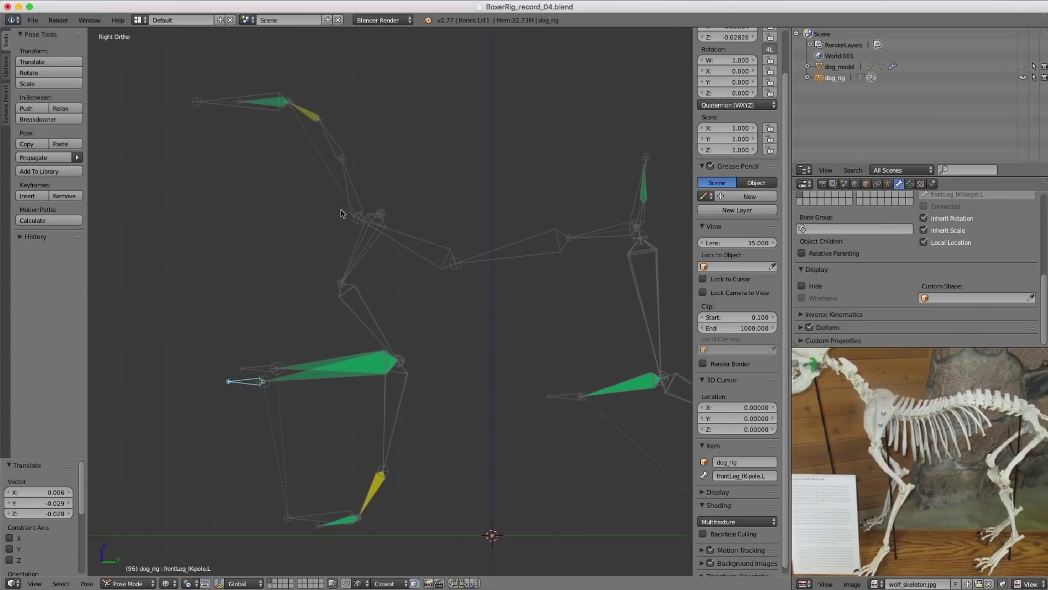
right_click(224, 105)
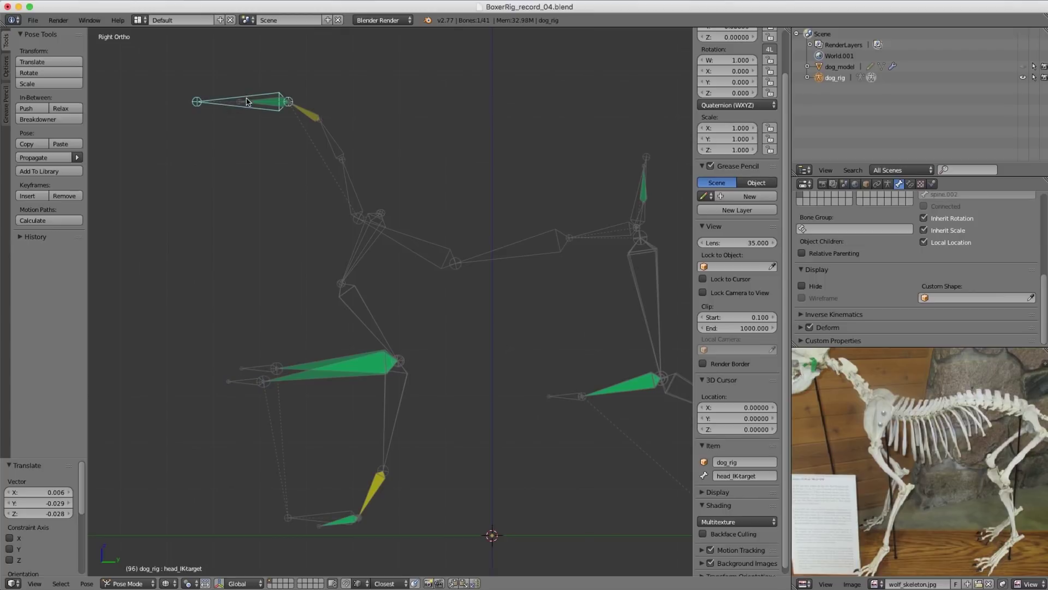
shift+middle_drag(294, 259, 282, 178)
key(a)
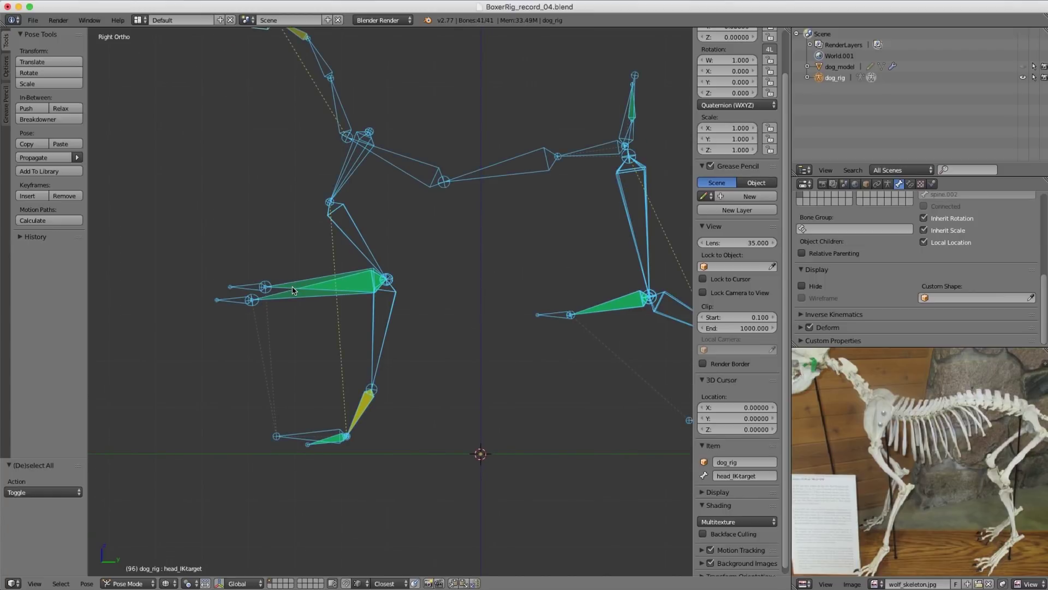
key(a)
right_click(251, 293)
key(b)
drag(206, 250, 306, 323)
Step: Add the back leg IK pole and pole-stretch bones and head_IKtarget to the selection
ctrl+scroll(431, 279, down, 4)
key(b)
drag(398, 267, 522, 361)
middle_drag(489, 269, 377, 205)
key(b)
drag(159, 104, 188, 165)
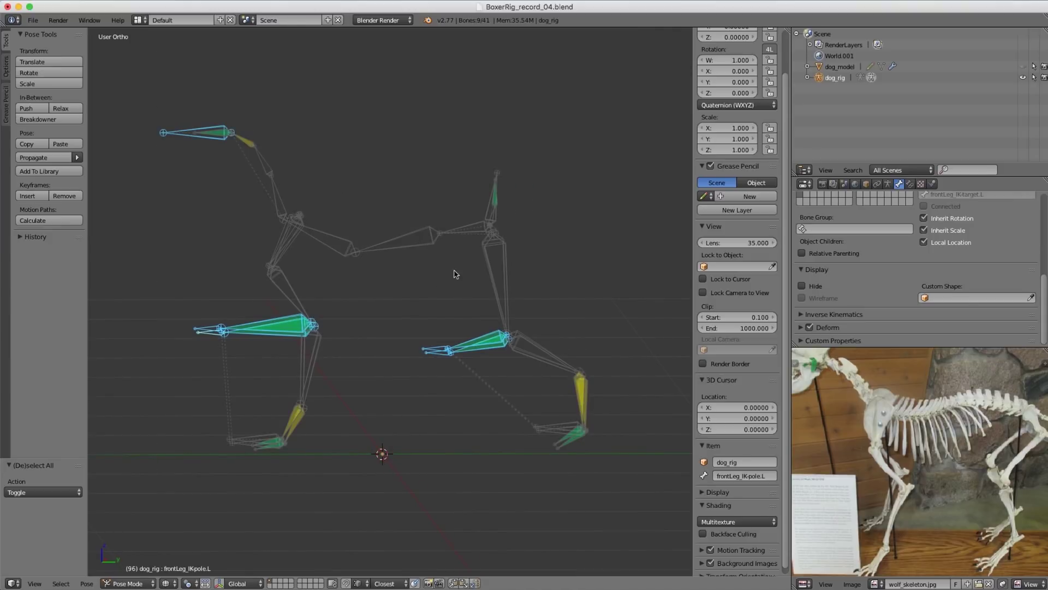
Step: Add tail-CTRL and both back leg IK target bones to the selection
shift+middle_drag(481, 172, 416, 187)
scroll(451, 187, up, 2)
shift+right_click(454, 190)
shift+middle_drag(446, 321, 429, 177)
key(b)
drag(479, 317, 570, 367)
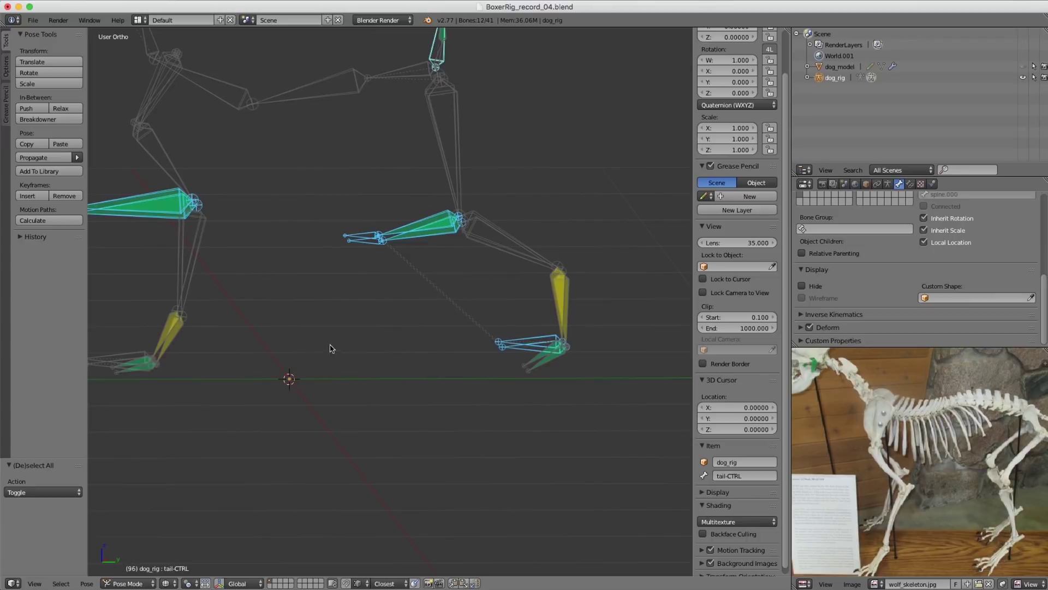
Step: Add both front leg IK target bones to the selection and turn off Deform for all selected control bones
shift+middle_drag(330, 348, 464, 298)
key(b)
drag(190, 294, 241, 332)
shift+middle_drag(337, 242, 286, 325)
ctrl+middle_drag(398, 274, 389, 213)
mouse_move(390, 213)
shift+middle_down()
mouse_move(393, 246)
mouse_move(384, 204)
mouse_move(379, 216)
shift+middle_up()
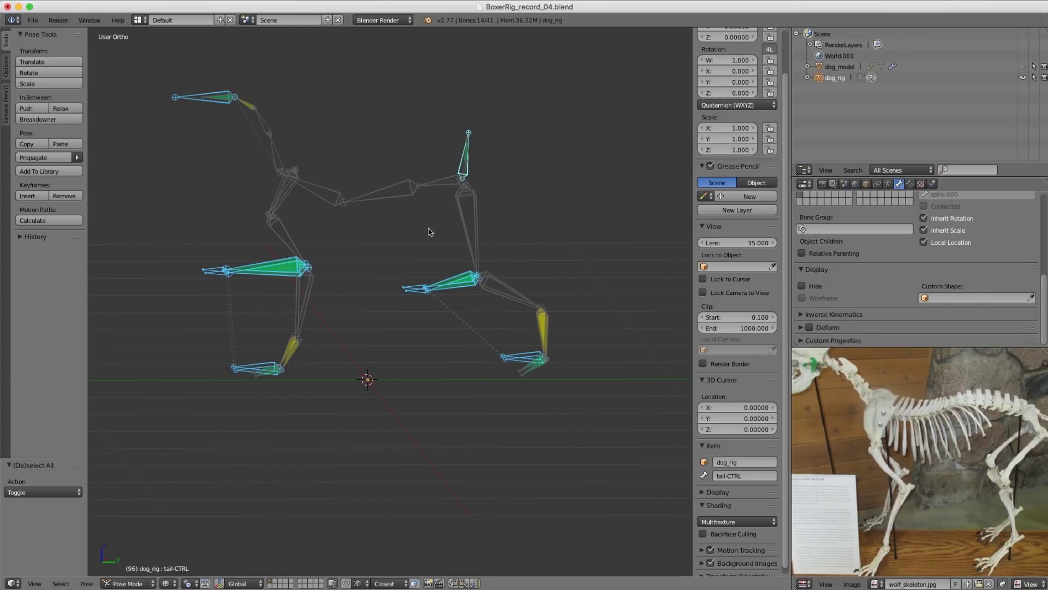
Step: Check the Deform setting on individual back leg pole bones such as backLeg_IKpole.R, then restore the control bone selection
middle_drag(454, 238, 421, 252)
right_click(416, 291)
right_click(376, 285)
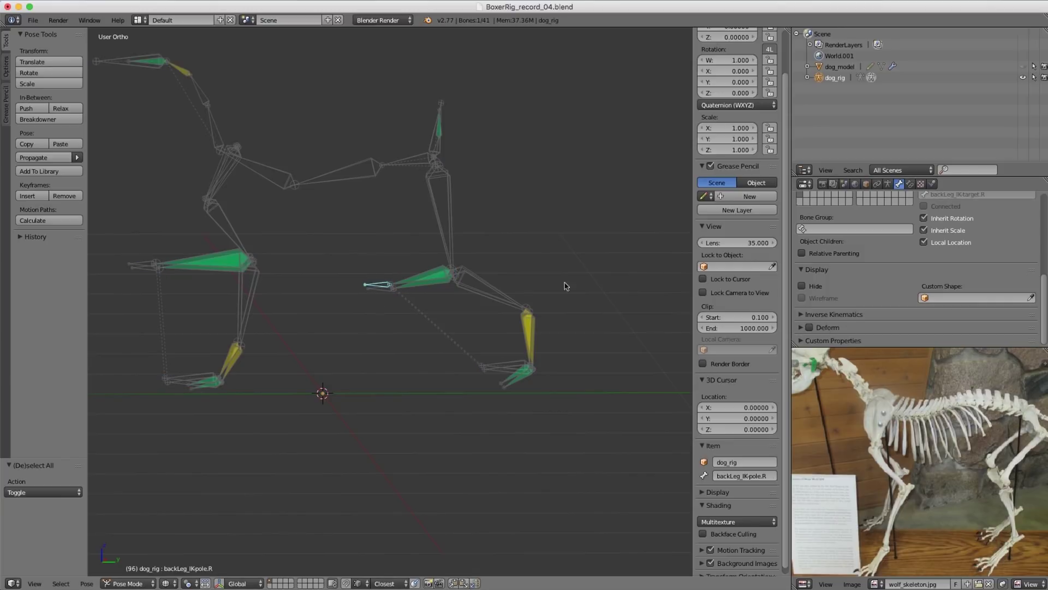
ctrl+middle_drag(429, 263, 445, 246)
shift+middle_drag(445, 246, 413, 244)
key(ctrl+z)
key(ctrl+z)
key(ctrl+z)
key(ctrl+z)
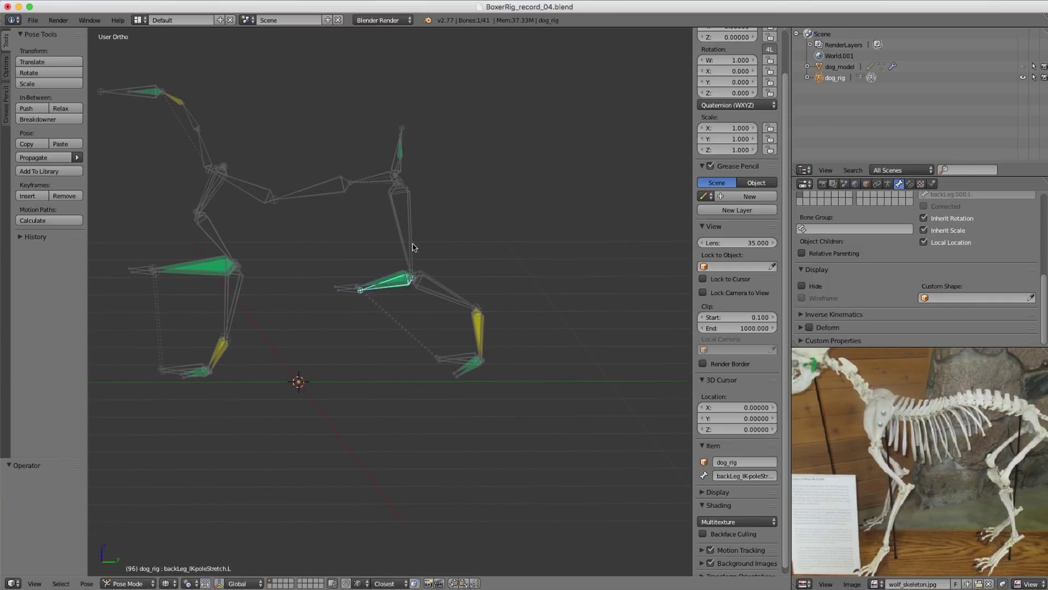
Step: Move the selected control bones to the second bone layer
shift+middle_drag(386, 274, 410, 264)
scroll(813, 278, up, 3)
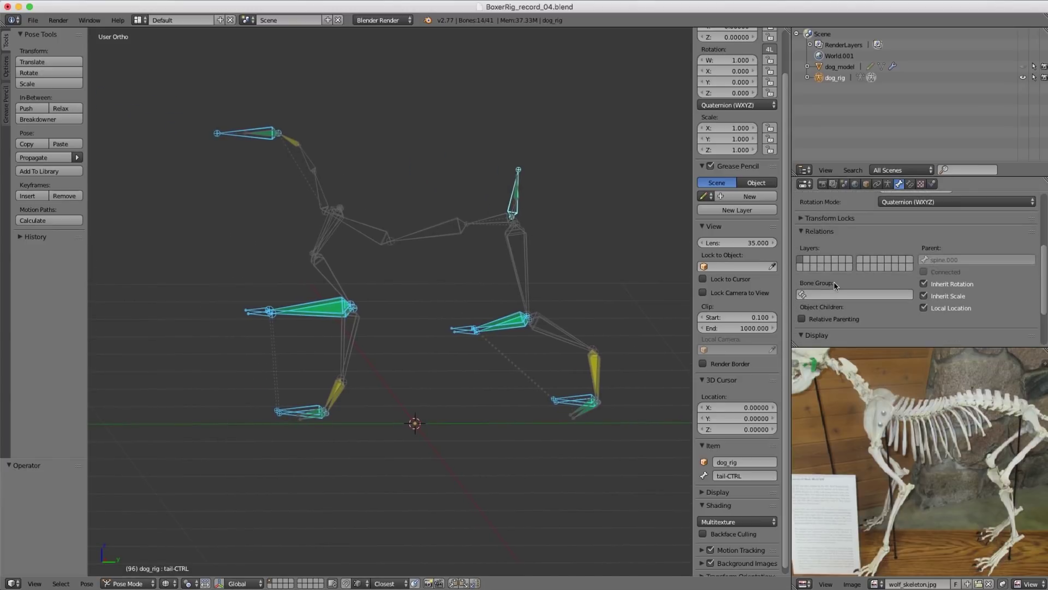
click(889, 184)
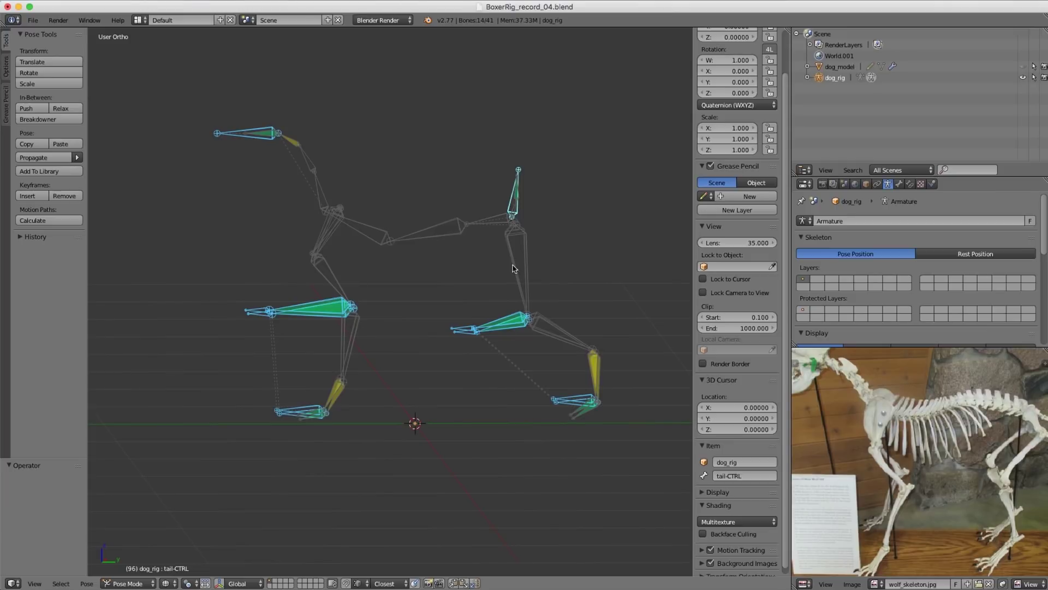
key(m)
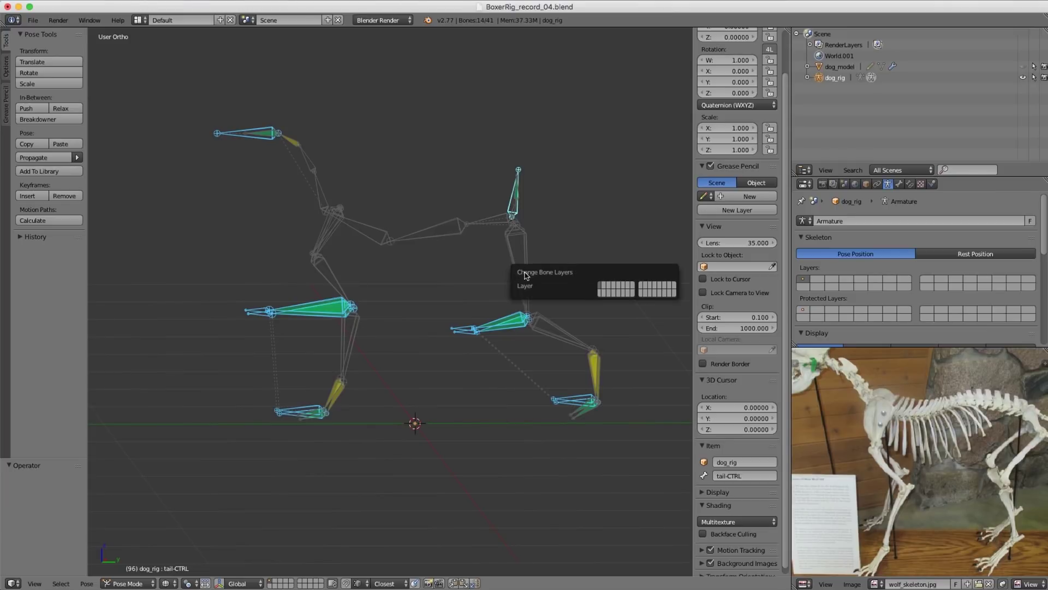
click(606, 289)
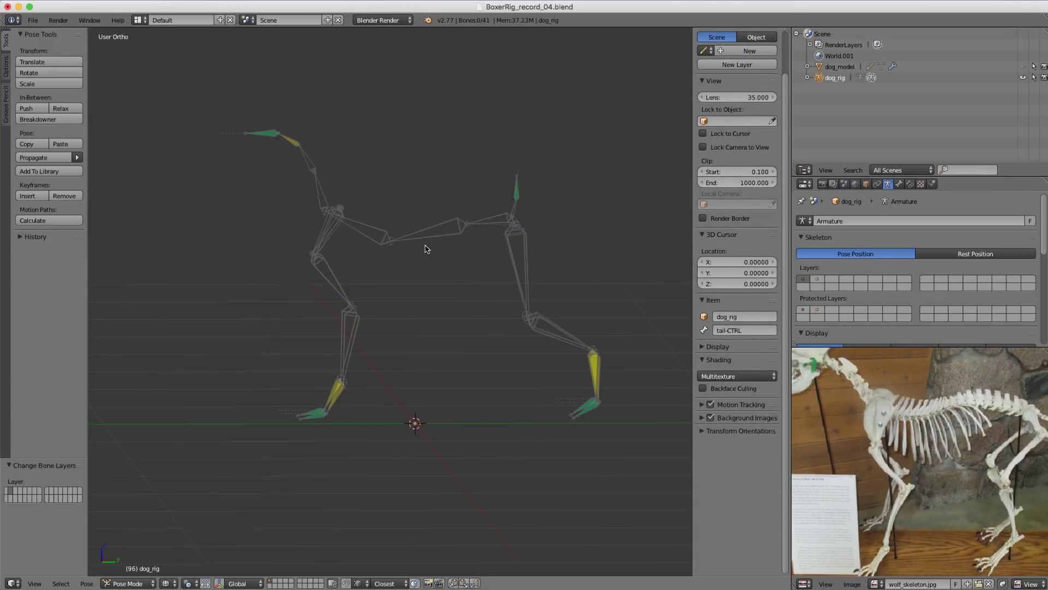
Step: Show only the armature's second layer, then only its first, to inspect the control and deform bones separately
click(817, 279)
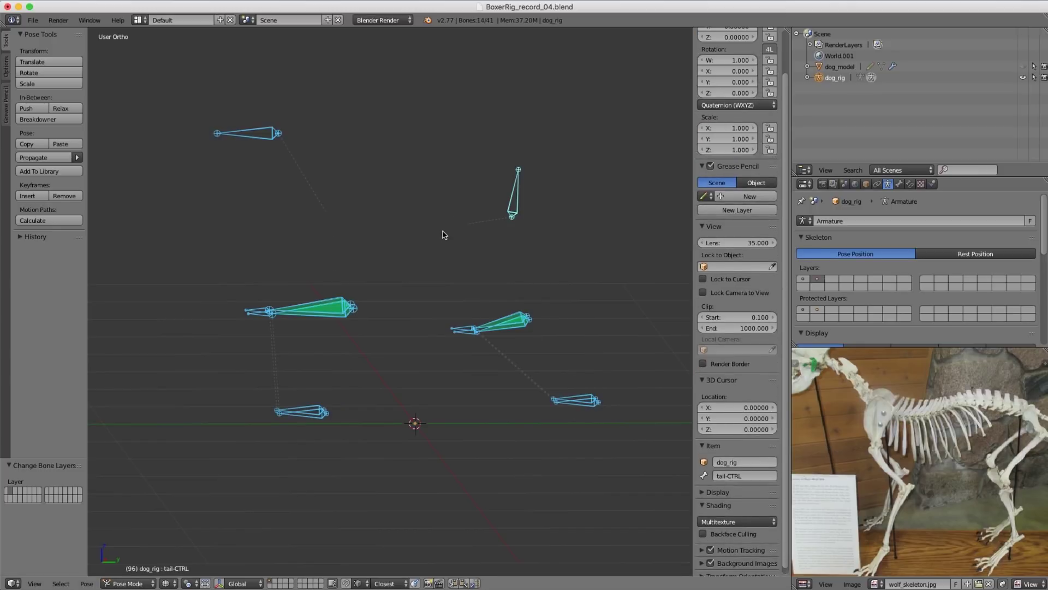
click(803, 279)
middle_drag(389, 239, 369, 231)
scroll(410, 248, up, 2)
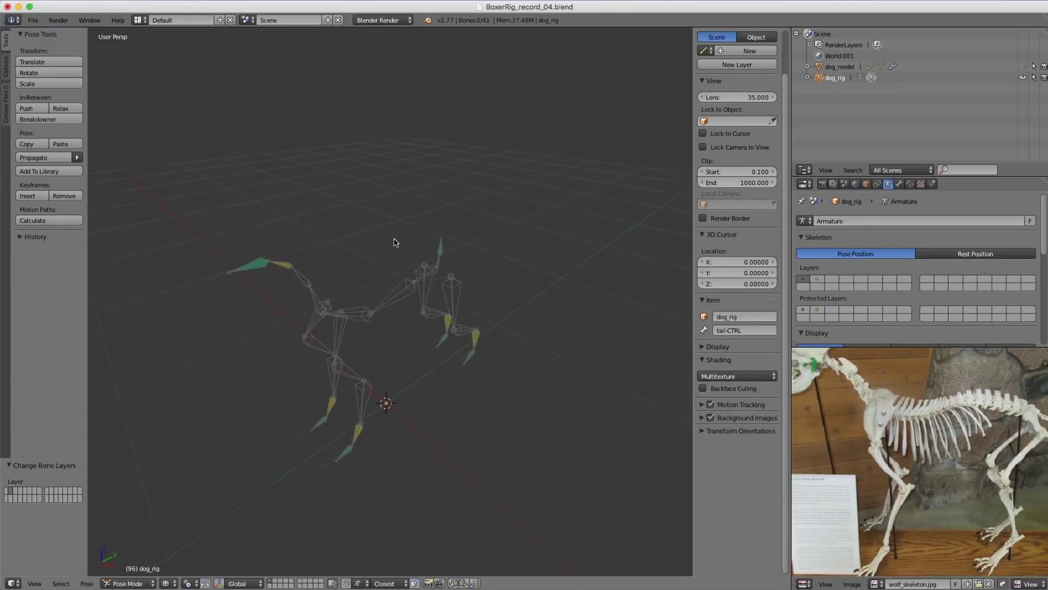
Step: Unhide dog_model, select it and display its modifiers
click(1023, 66)
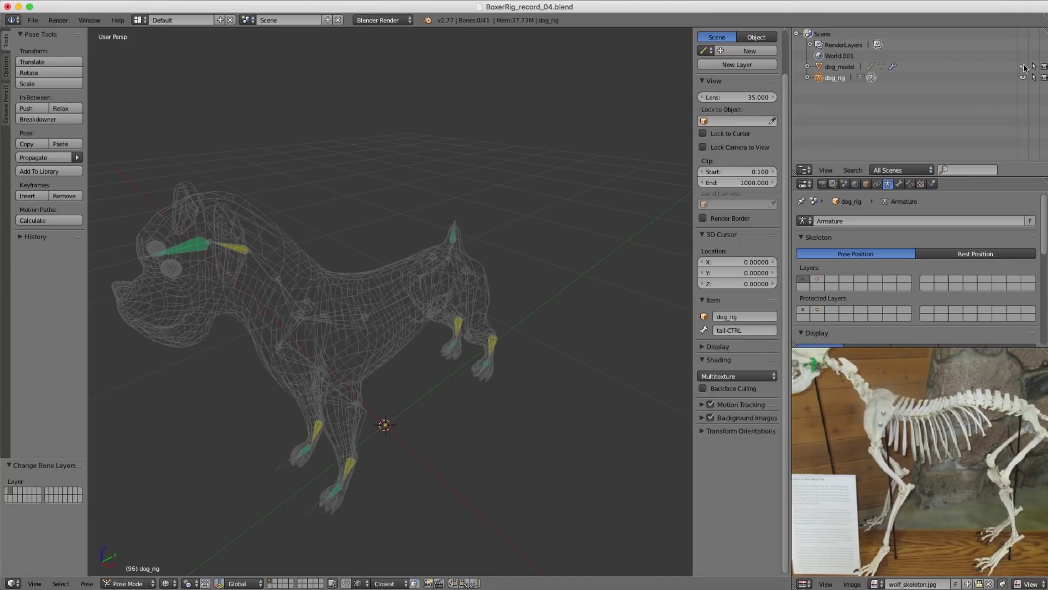
right_click(367, 282)
middle_drag(538, 251, 561, 232)
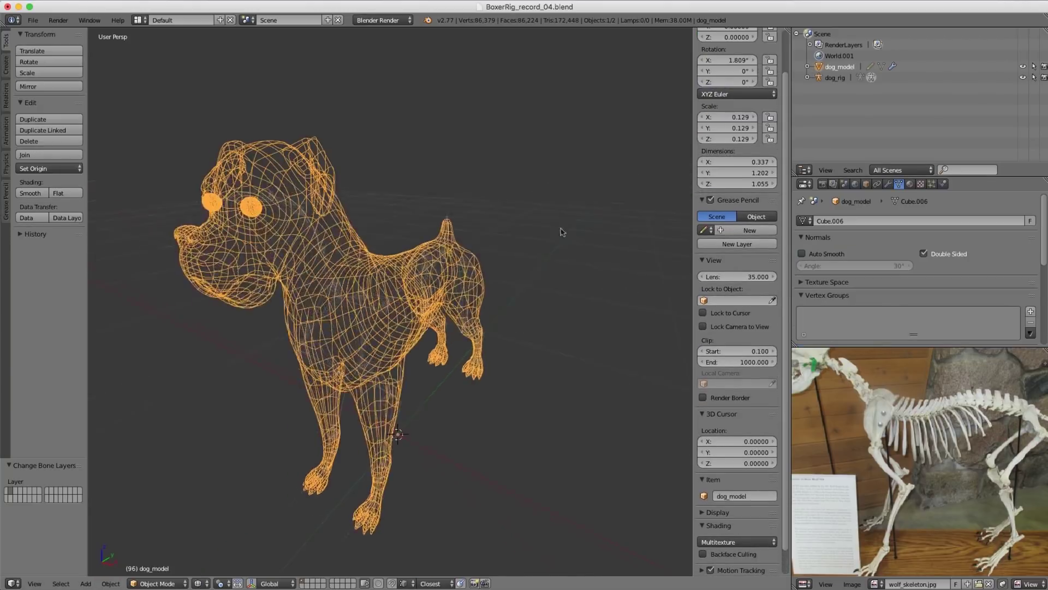
click(888, 184)
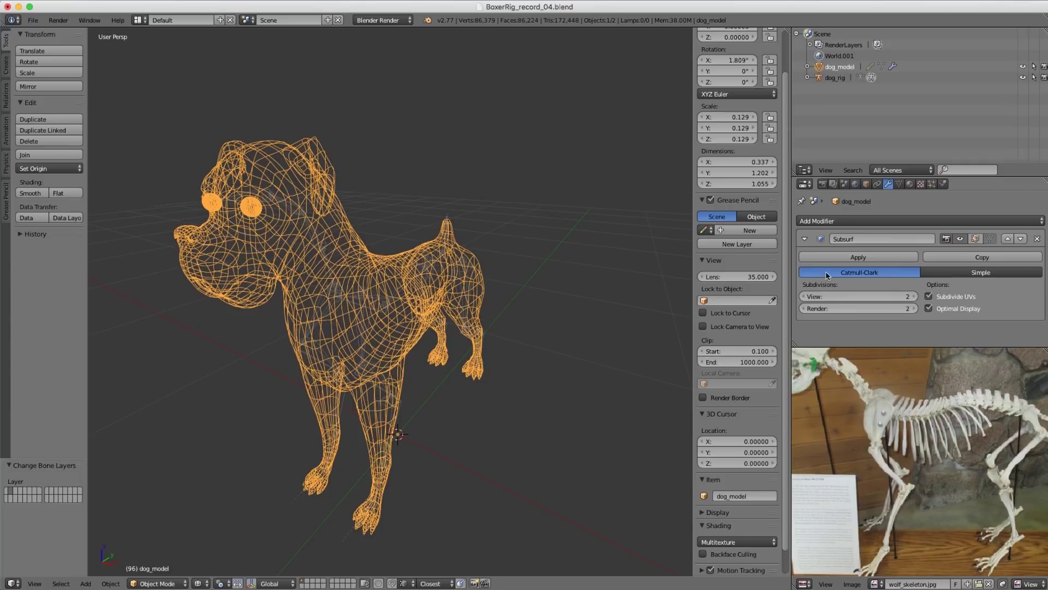
Step: Put dog_model into Edit Mode in front orthographic view with the whole dog framed
key(KP_1)
scroll(489, 198, up, 3)
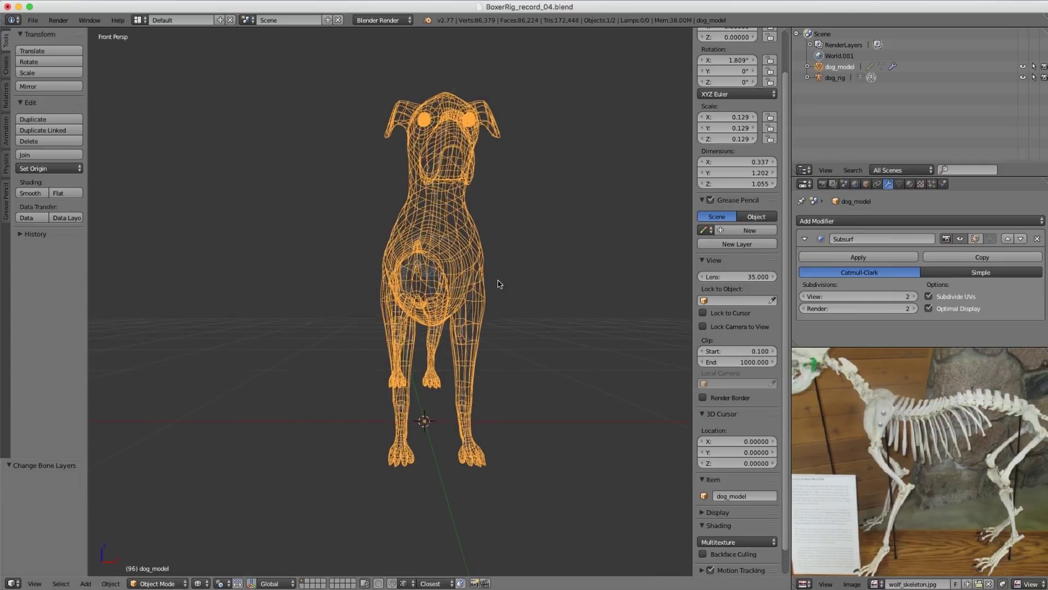
key(KP_5)
scroll(494, 284, up, 5)
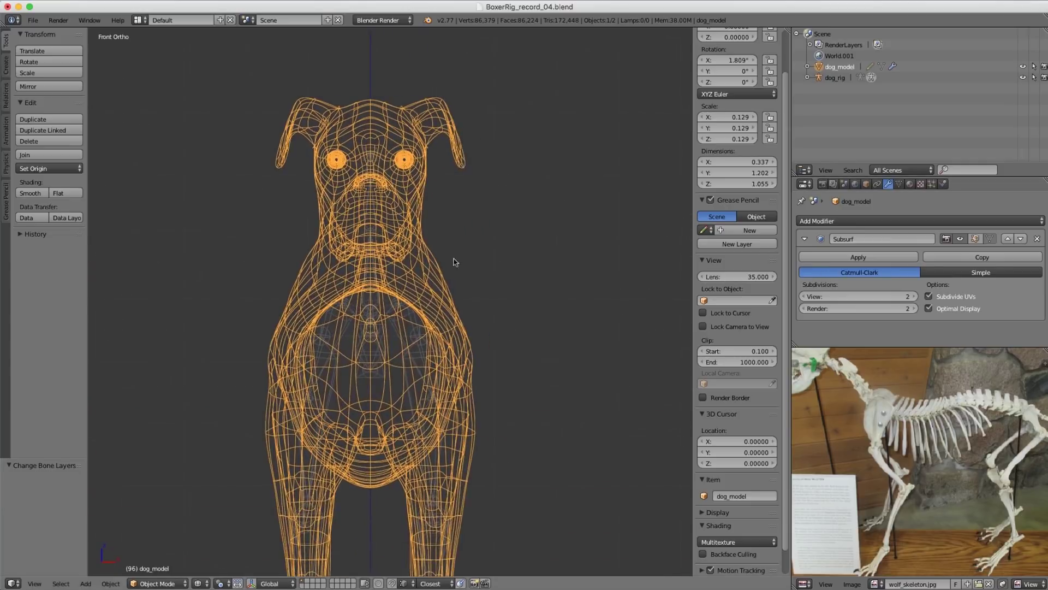
shift+middle_drag(447, 249, 473, 299)
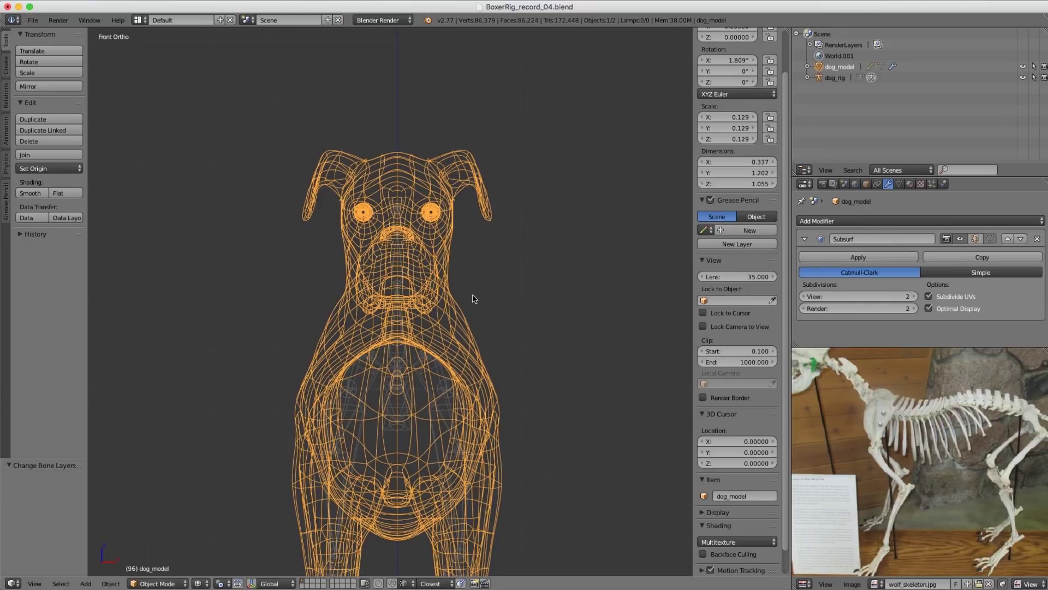
key(Home)
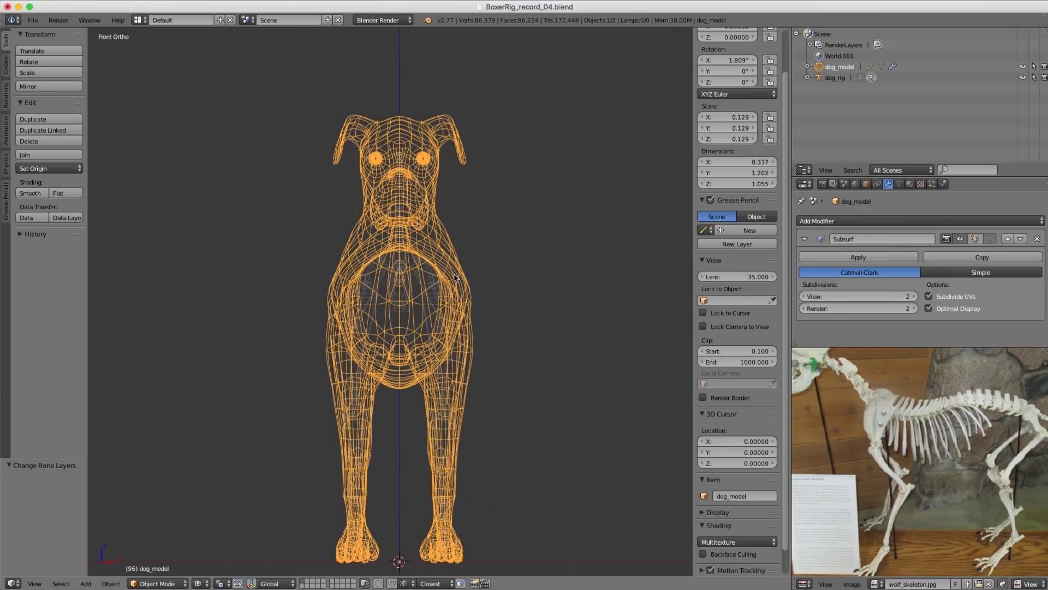
key(Tab)
shift+middle_drag(434, 287, 475, 280)
shift+middle_drag(474, 280, 405, 311)
shift+middle_drag(405, 310, 457, 261)
ctrl+middle_drag(457, 261, 432, 226)
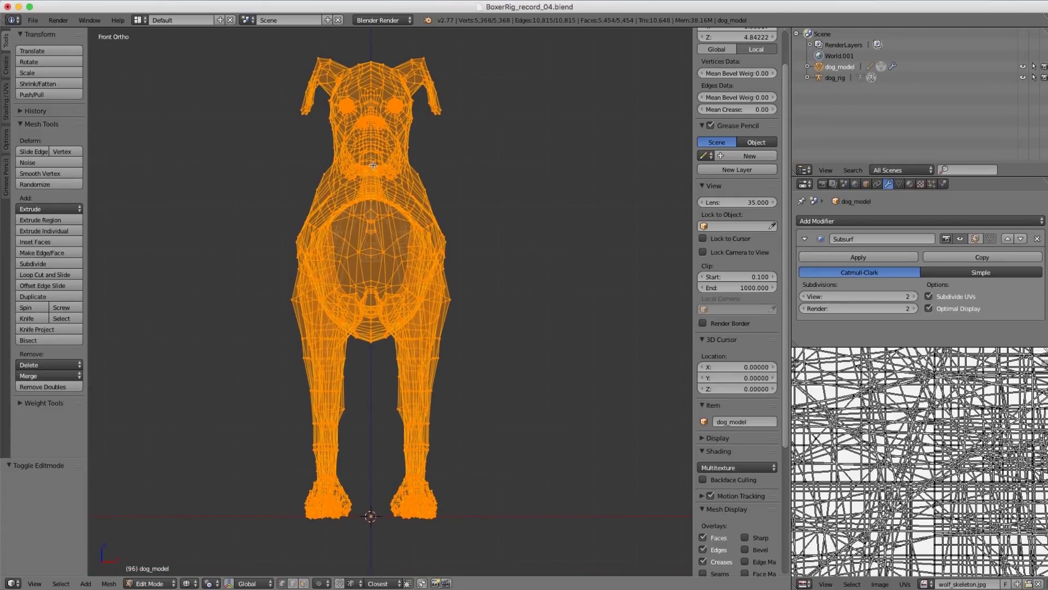
scroll(321, 135, up, 2)
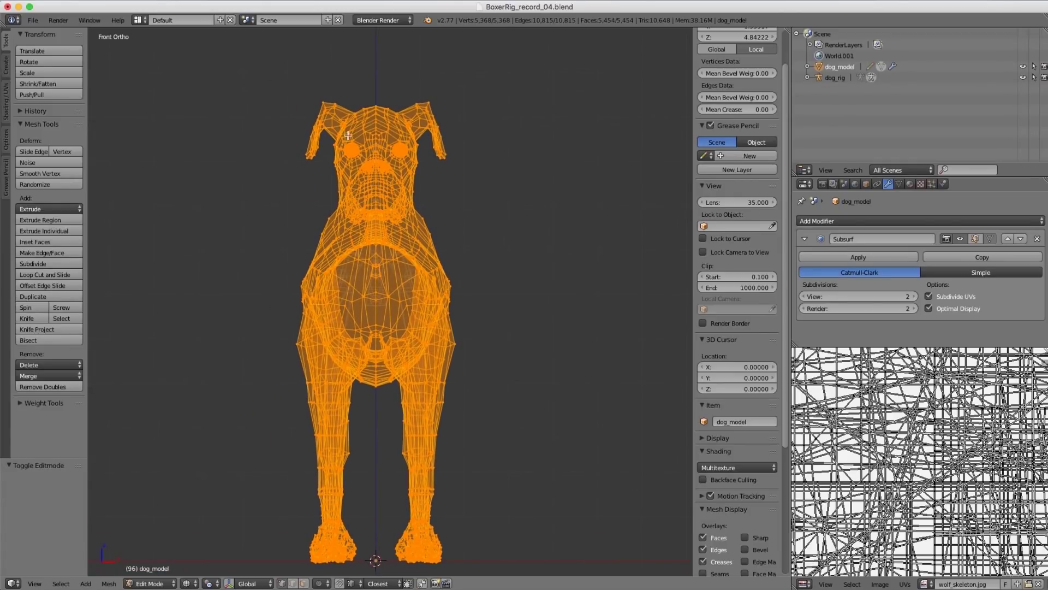
Step: Box-select the half of the dog mesh on the negative X side of the centre line and delete its vertices
key(a)
key(b)
drag(239, 54, 375, 573)
key(x)
click(475, 138)
Step: Add a Mirror modifier to the remaining half of dog_model
scroll(419, 240, up, 5)
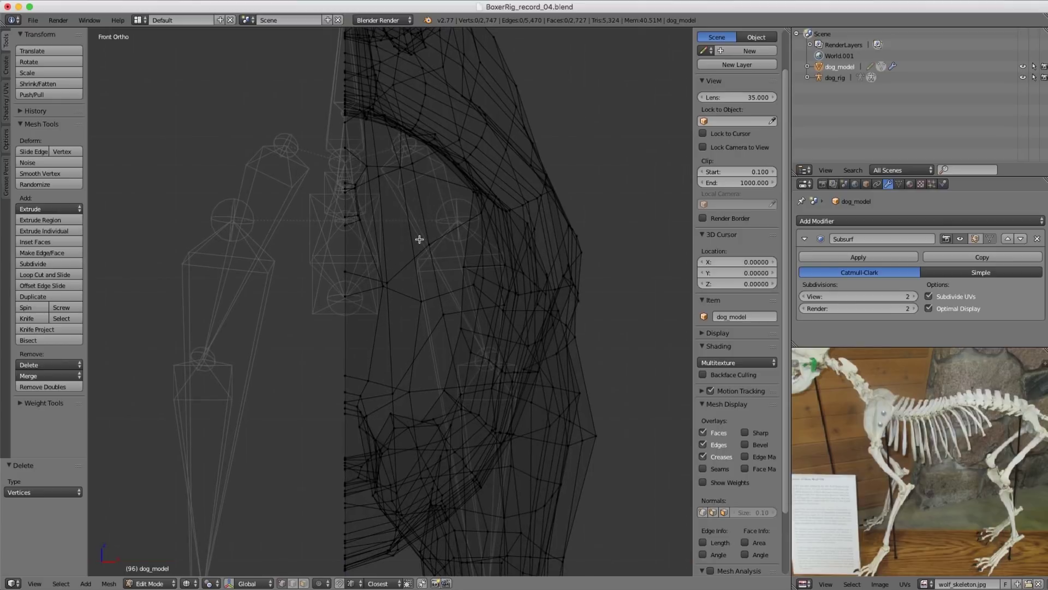
shift+middle_drag(395, 195, 403, 424)
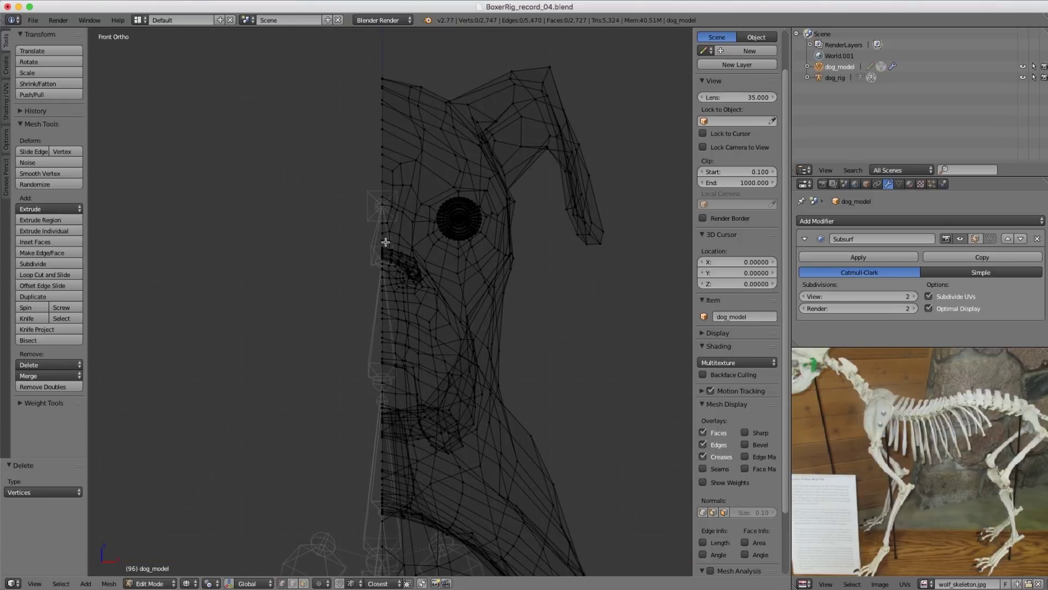
scroll(257, 169, down, 3)
click(863, 221)
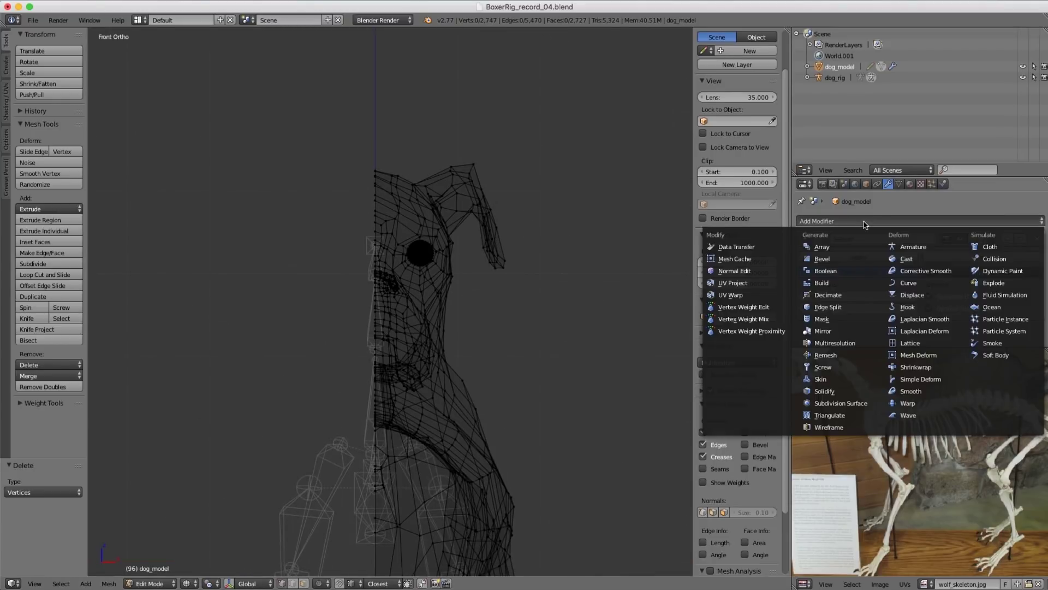
ctrl+middle_drag(330, 373, 342, 242)
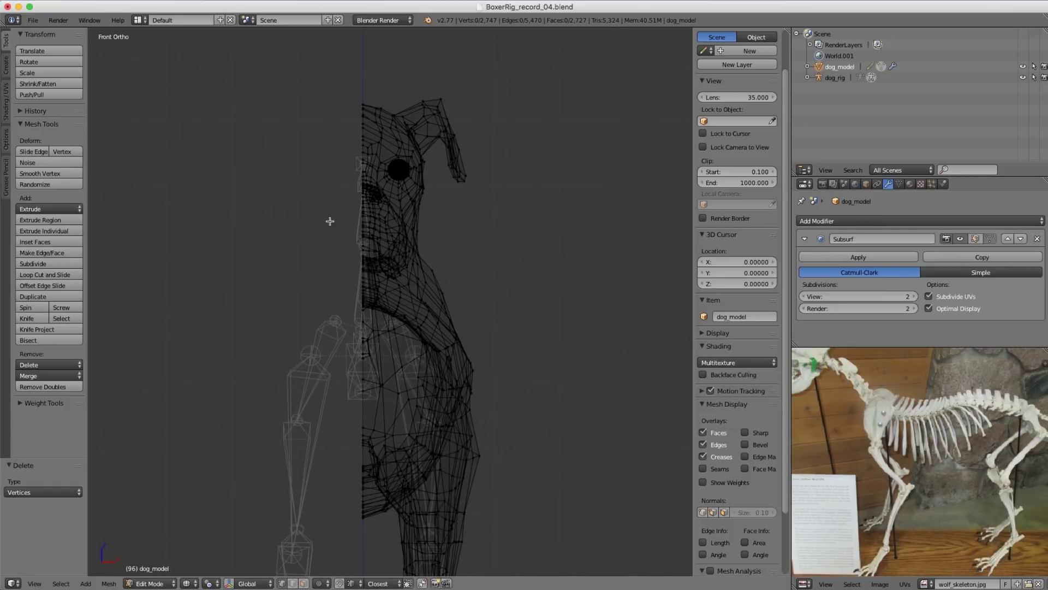
click(865, 220)
click(823, 331)
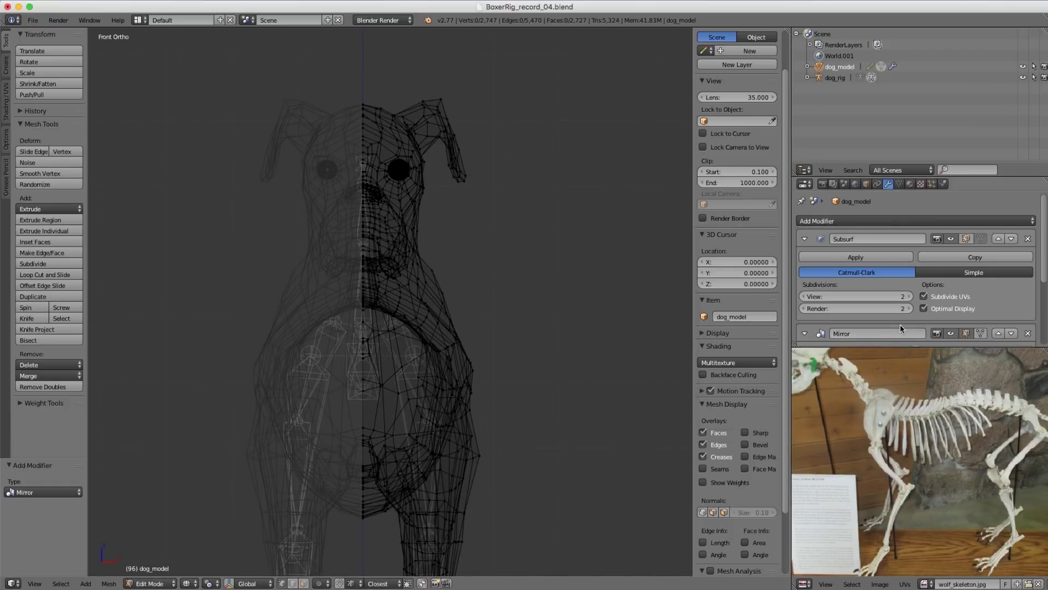
Step: Move the Mirror modifier above Subsurf and return dog_model to Object Mode with solid shading
click(997, 334)
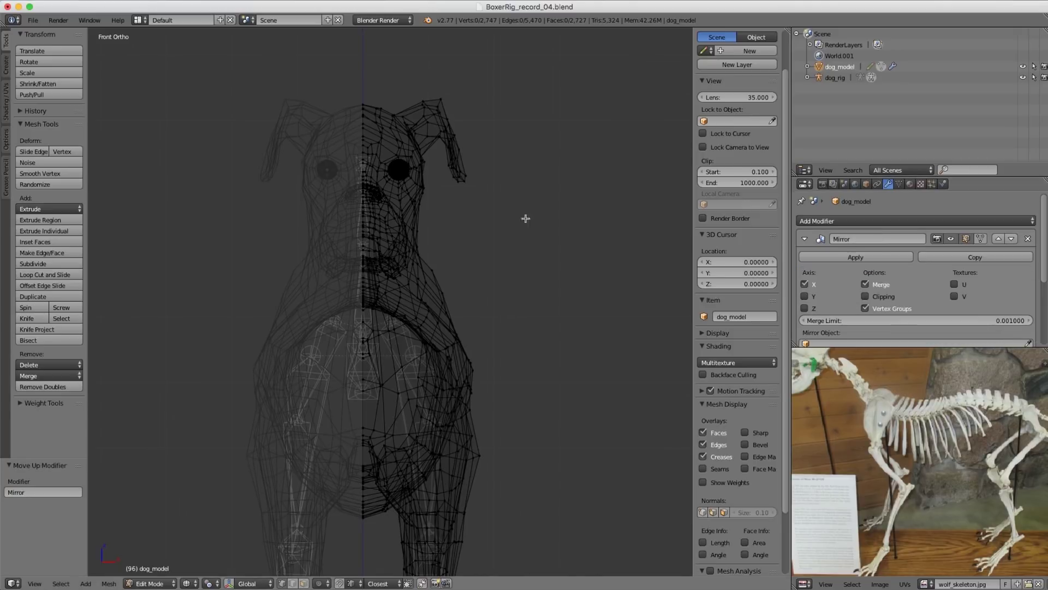
key(Tab)
key(z)
Step: Examine the mirrored dog mesh from the back, front and side in perspective view
mouse_move(482, 220)
middle_down()
mouse_move(386, 235)
mouse_move(427, 245)
middle_up()
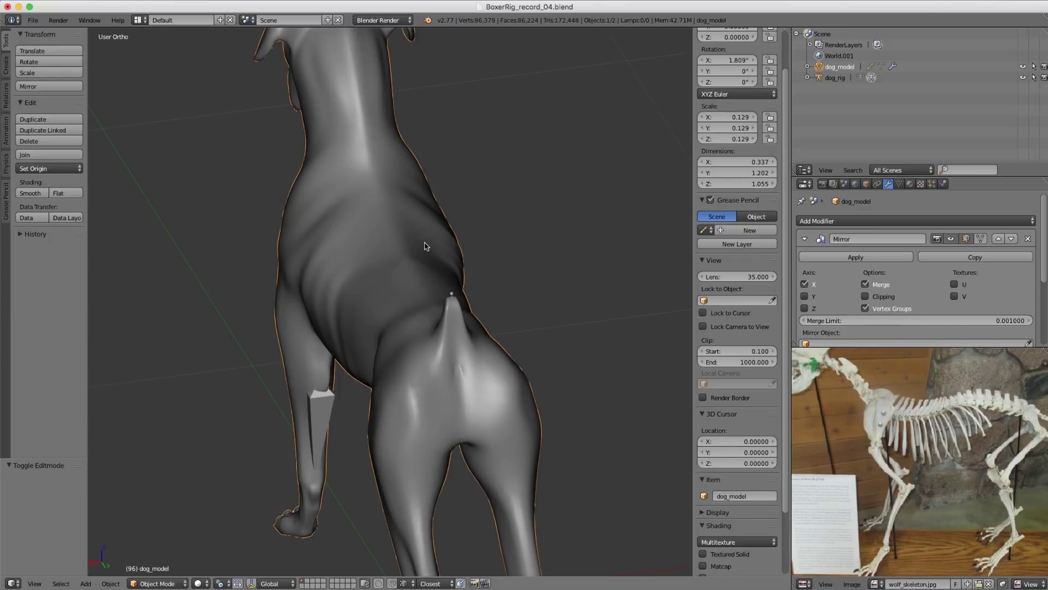
key(KP_5)
key(KP_Decimal)
middle_drag(415, 290, 466, 226)
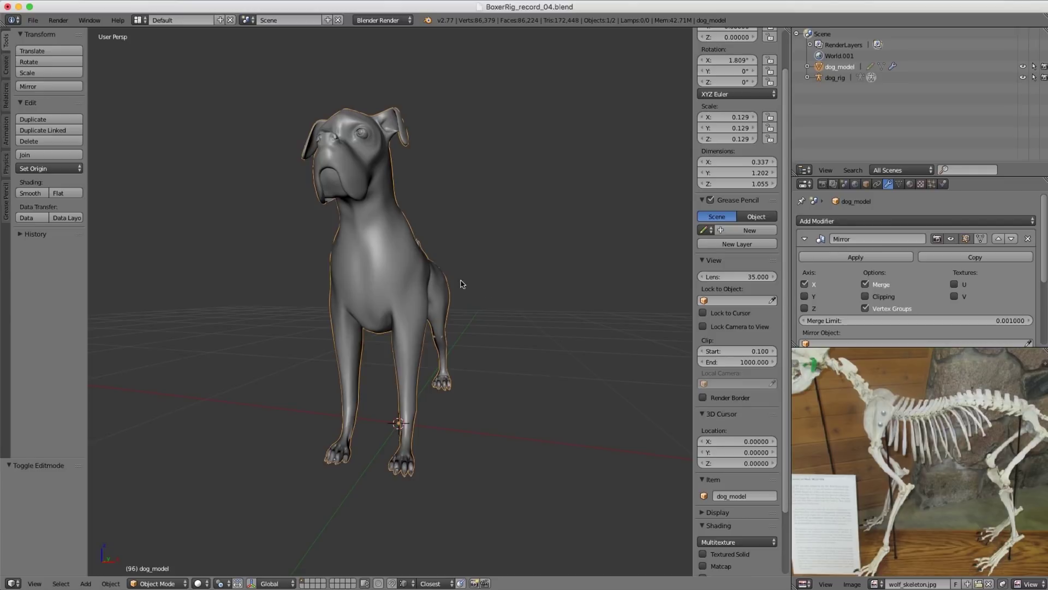
scroll(463, 283, down, 2)
mouse_move(407, 260)
middle_down()
mouse_move(427, 293)
mouse_move(396, 256)
middle_up()
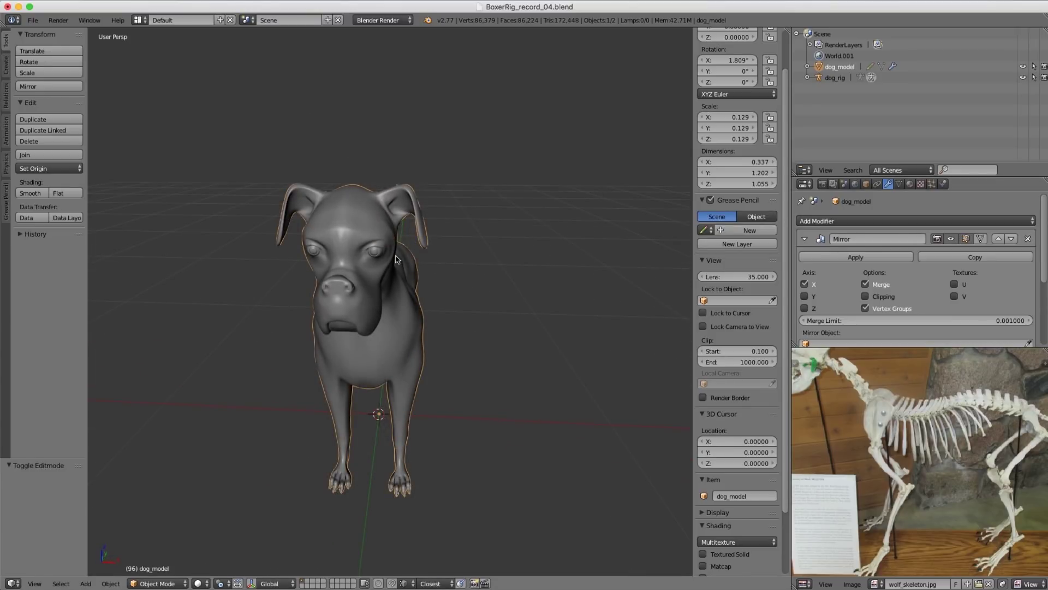
scroll(511, 283, down, 3)
middle_drag(508, 240, 410, 243)
scroll(414, 237, up, 3)
Step: Display the dog as wireframe, select dog_rig and switch it from Pose Mode to Object Mode
key(z)
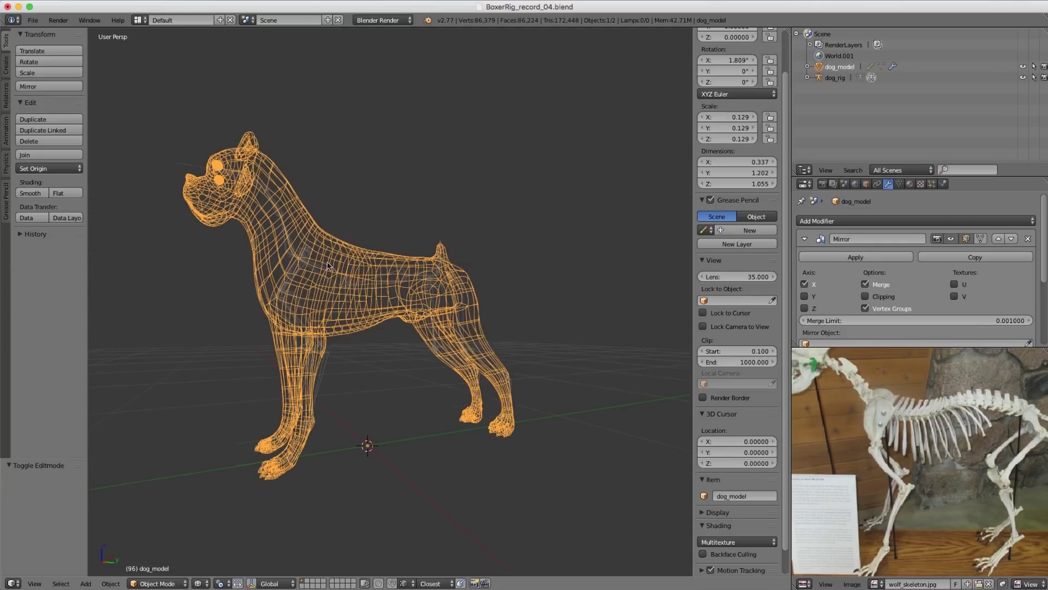
right_click(327, 372)
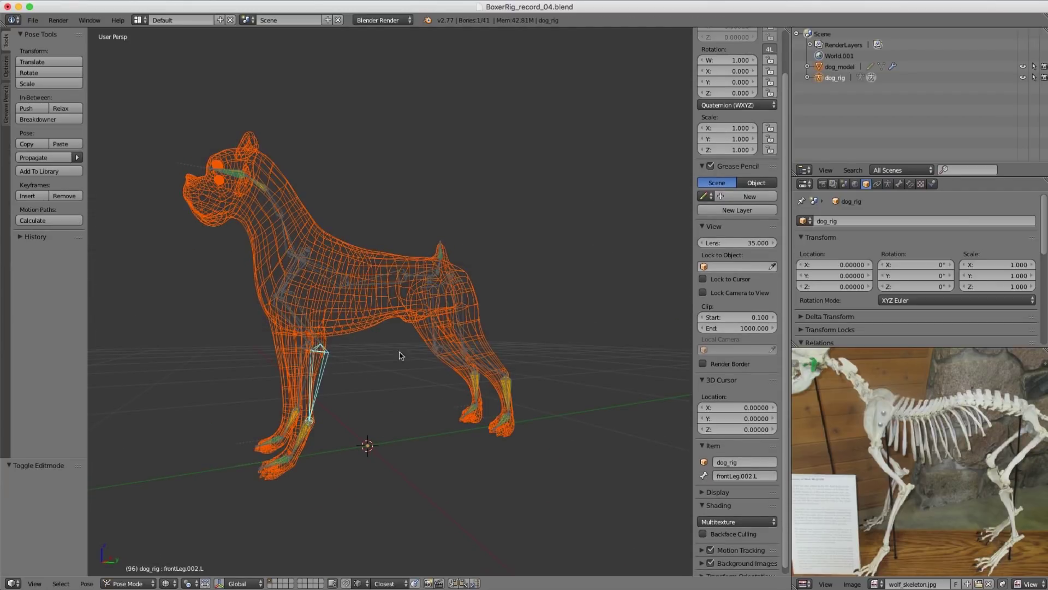
key(ctrl+Tab)
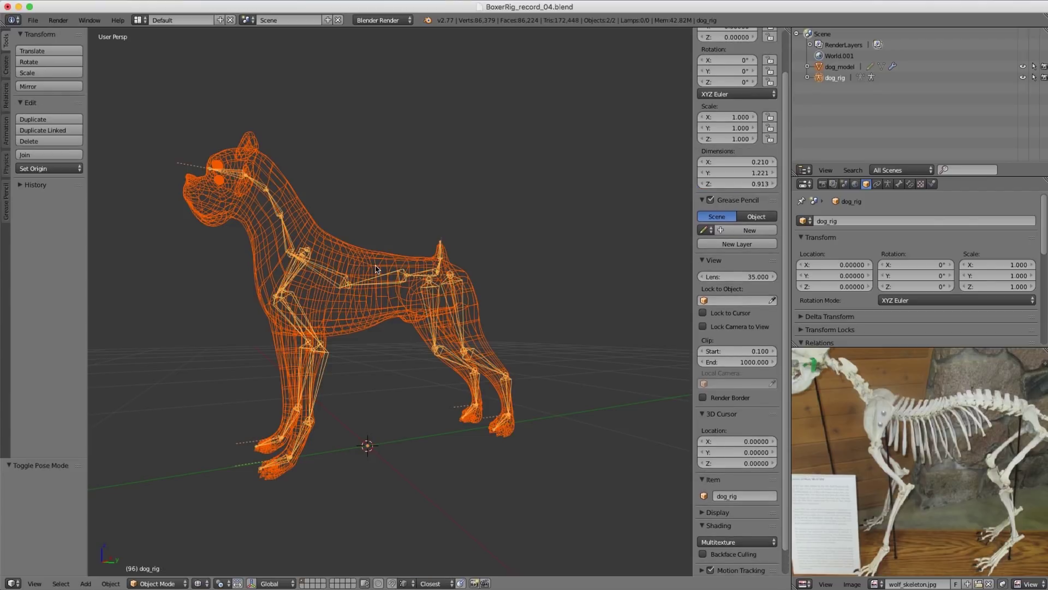
middle_drag(316, 253, 301, 265)
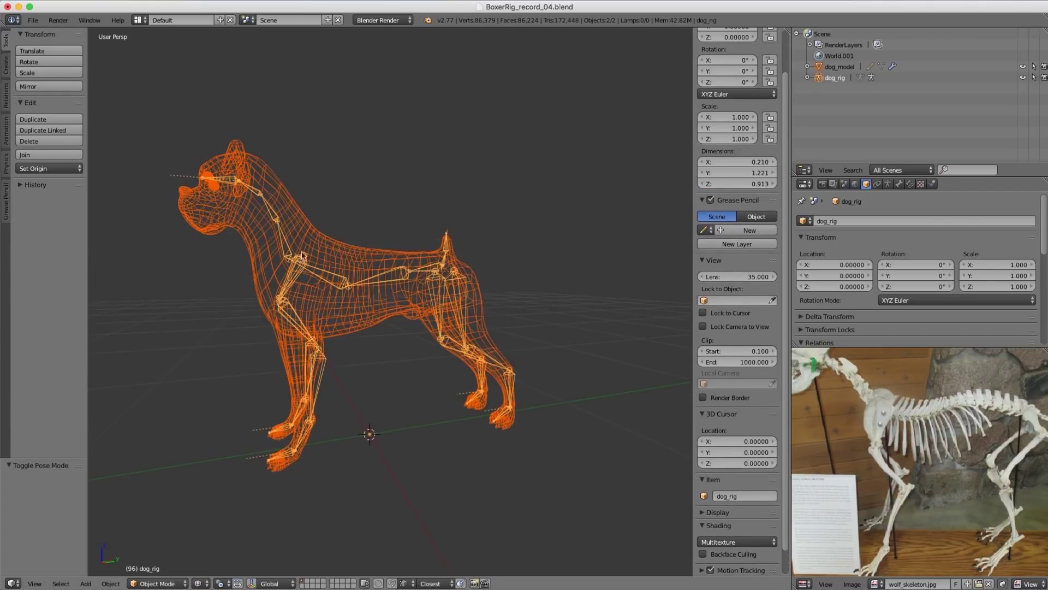
Step: Parent dog_model to dog_rig using Armature Deform With Automatic Weights
right_click(288, 179)
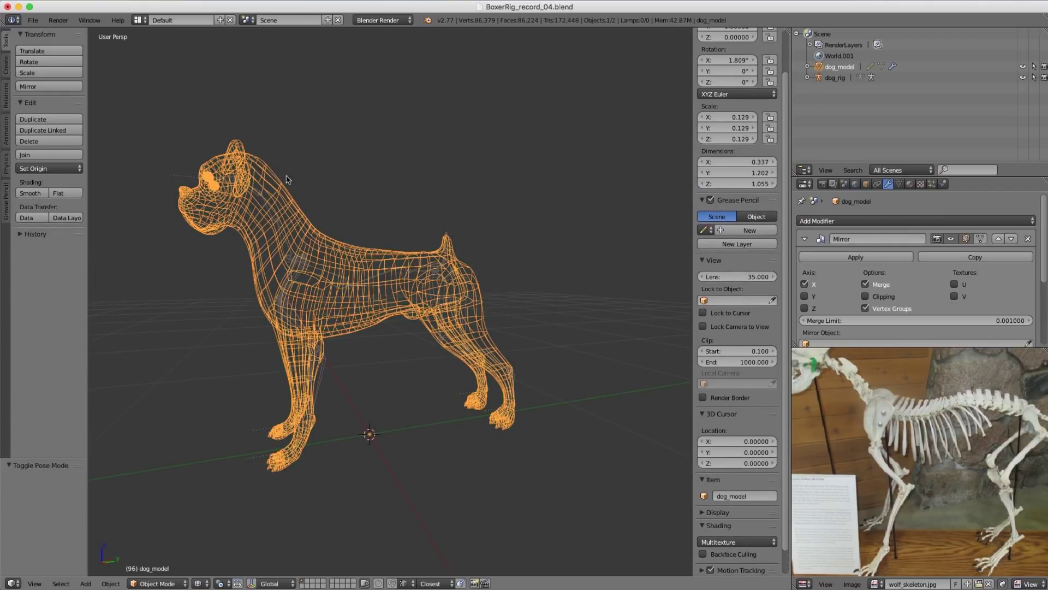
shift+right_click(301, 266)
key(ctrl+p)
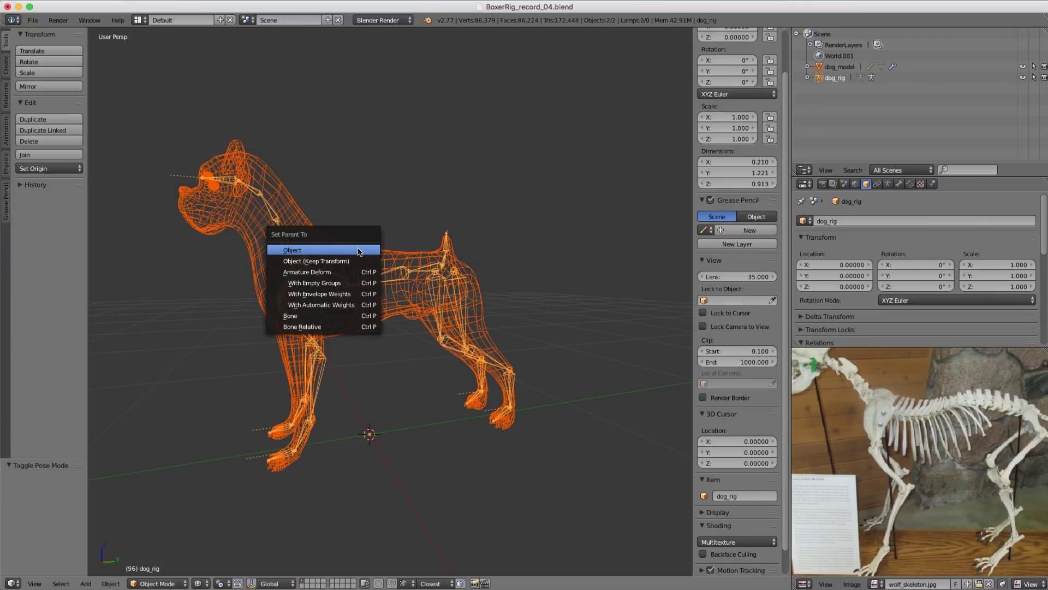
click(334, 309)
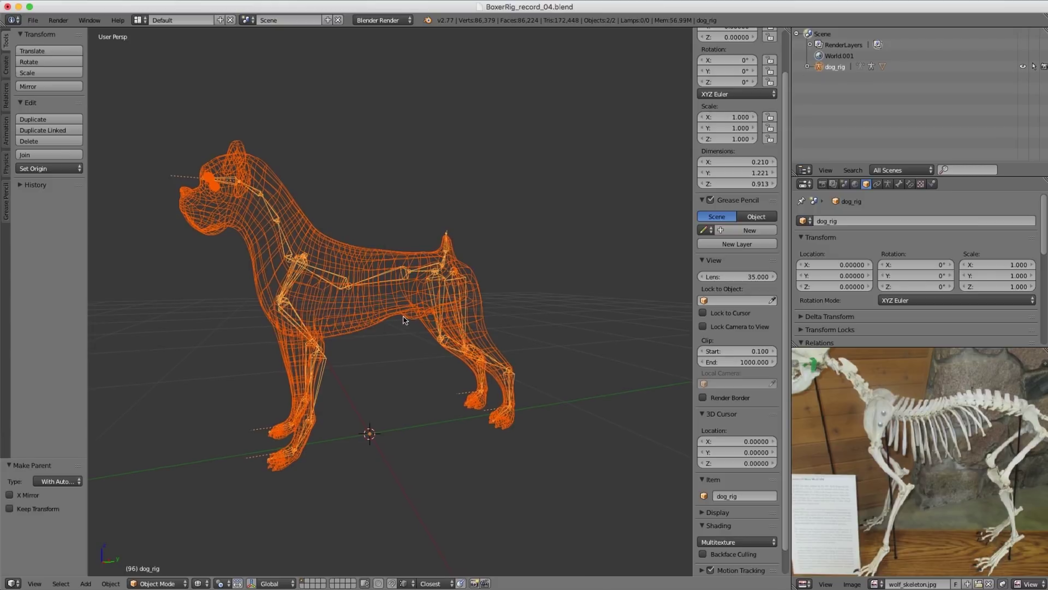
Step: Put dog_rig into Pose Mode and show only the armature layer that holds the control bones
middle_drag(335, 311, 364, 348)
key(ctrl+Tab)
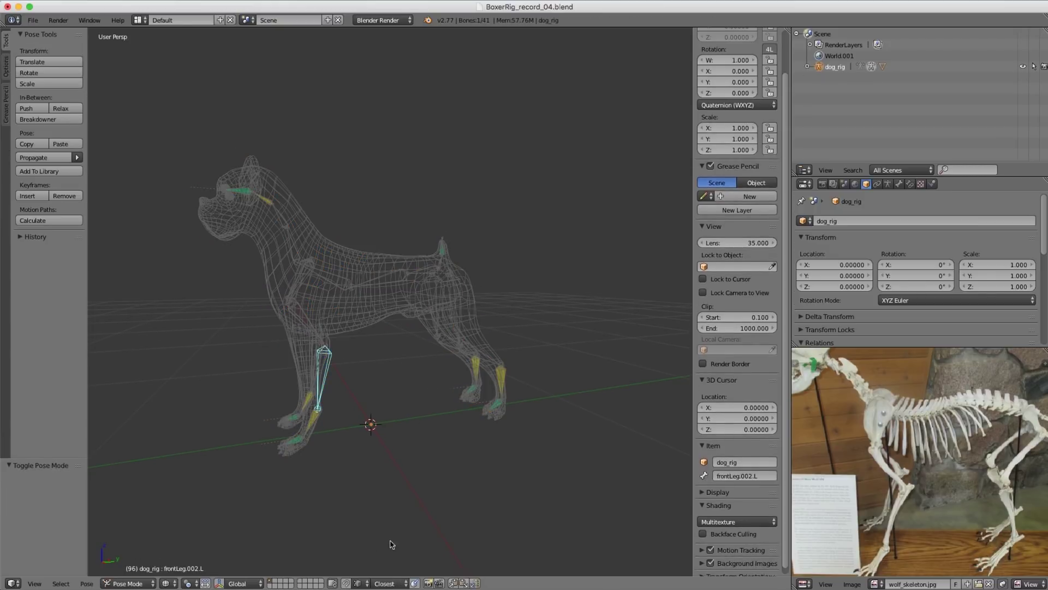
click(888, 184)
click(817, 284)
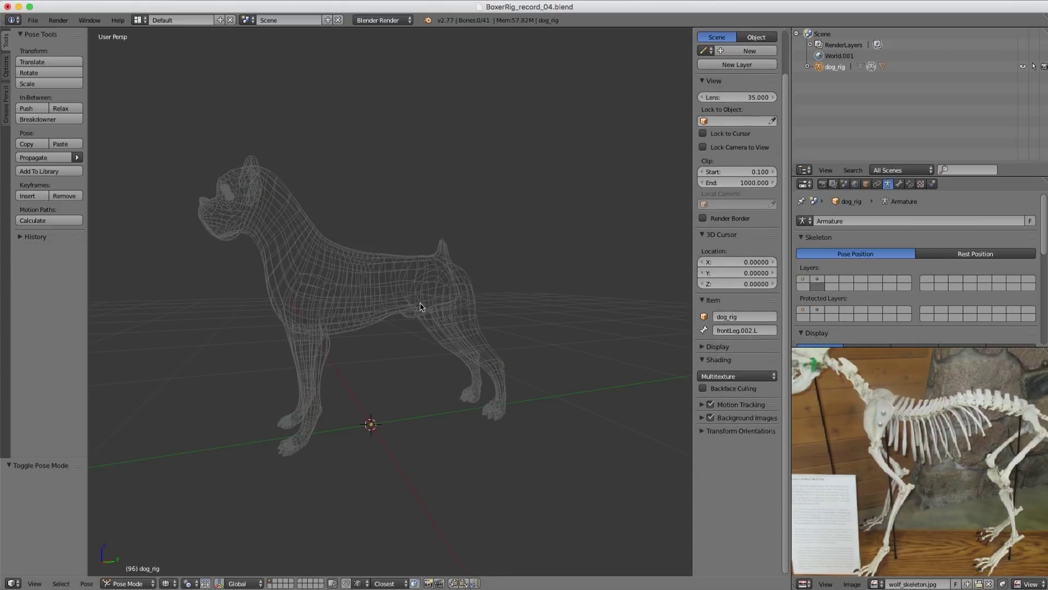
click(803, 278)
Step: Move head_IKtarget by about 0.017, 0.053, 0.018 in X, Y, Z and try moving frontLeg_IKtarget.L
key(g)
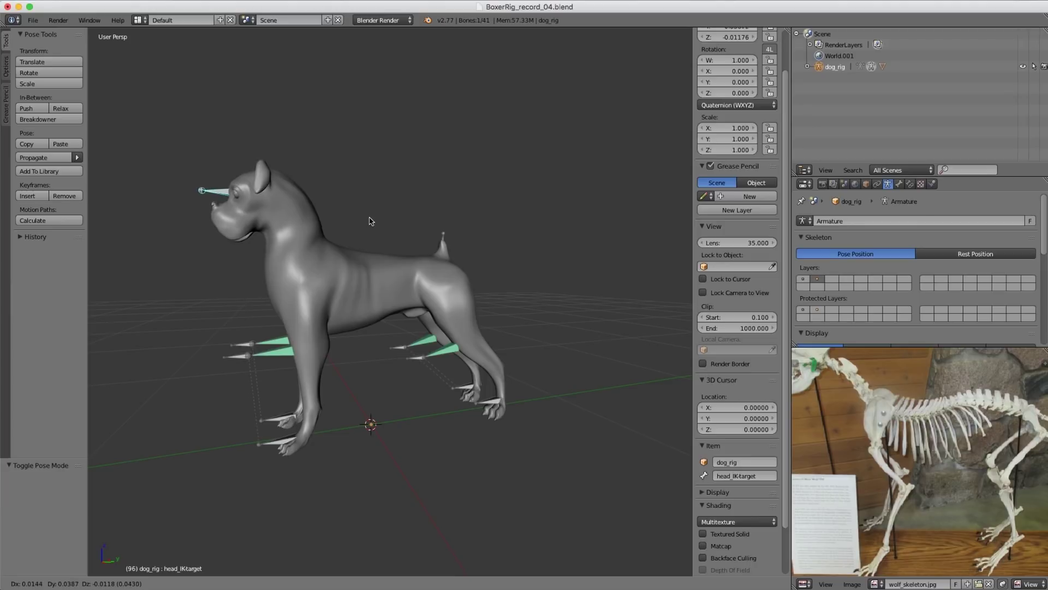
click(367, 218)
right_click(270, 447)
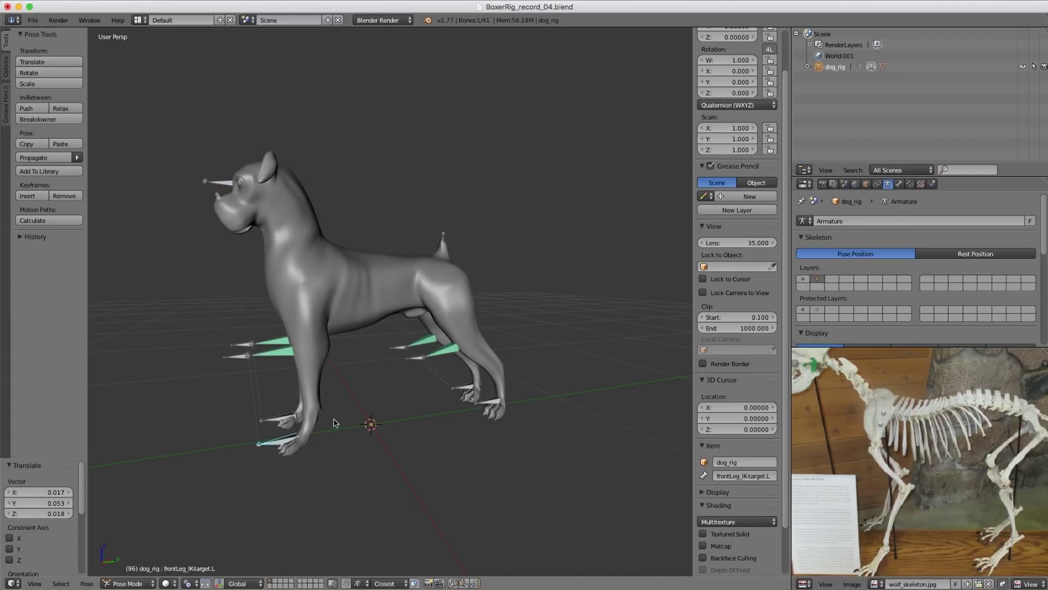
key(g)
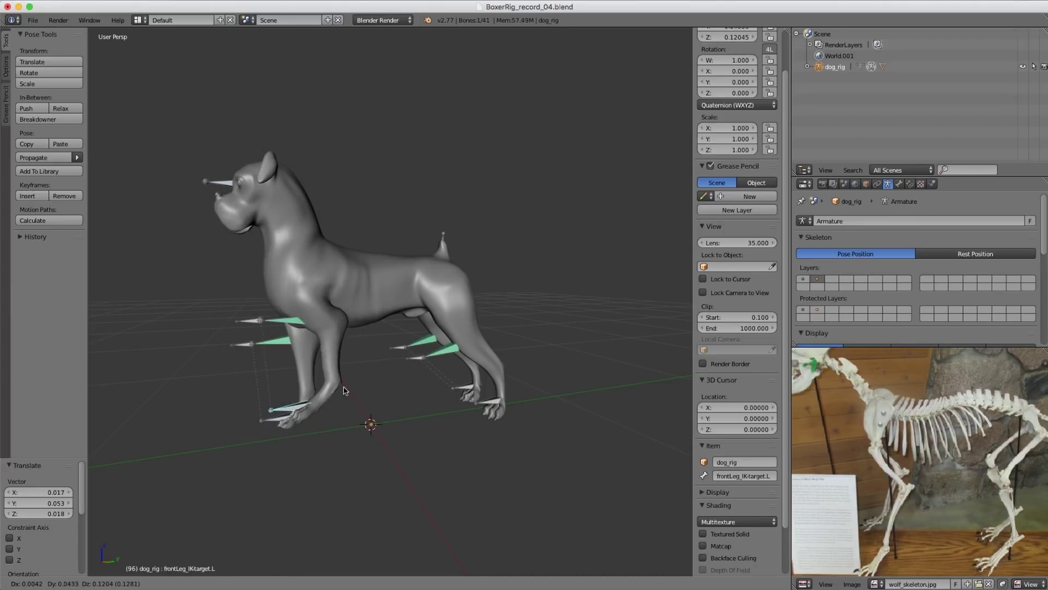
click(344, 295)
ctrl+middle_drag(330, 280, 390, 237)
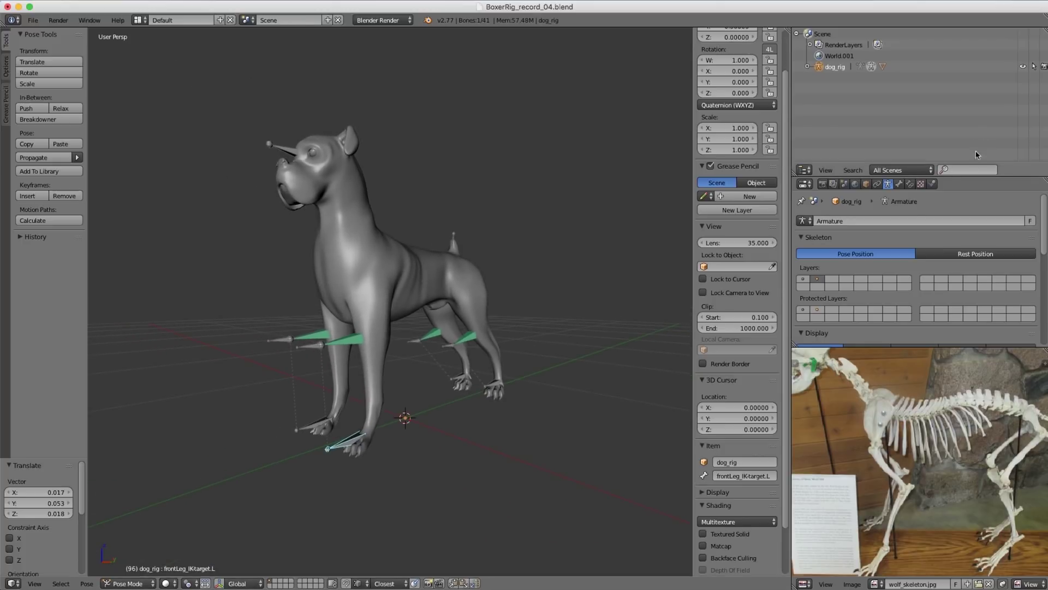
Step: Place dog_model's Armature modifier between Mirror and Subsurf, and collapse all three modifiers
right_click(365, 178)
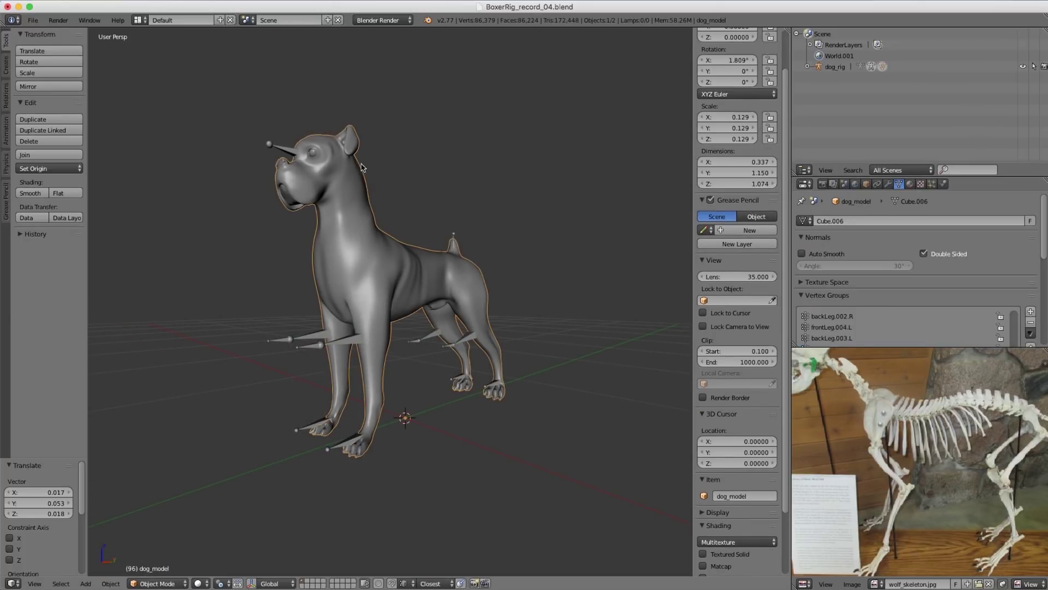
click(889, 184)
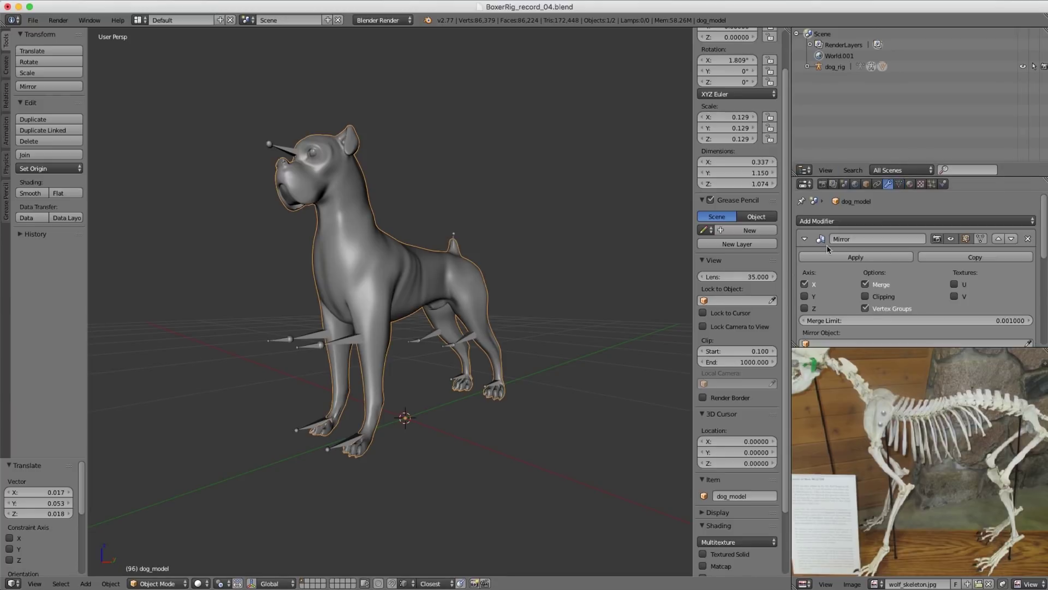
click(805, 239)
click(804, 259)
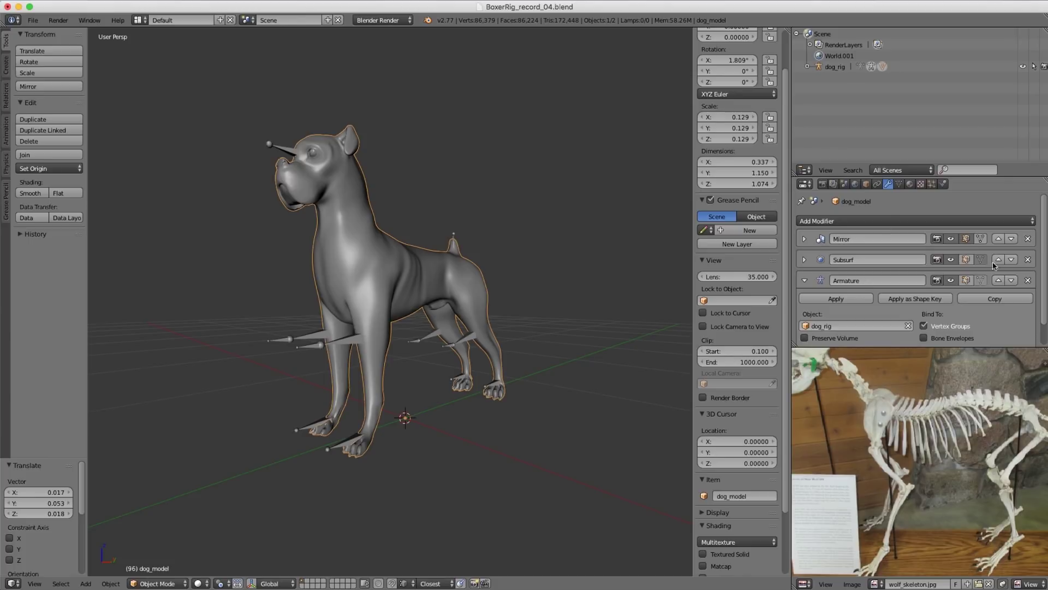
click(998, 280)
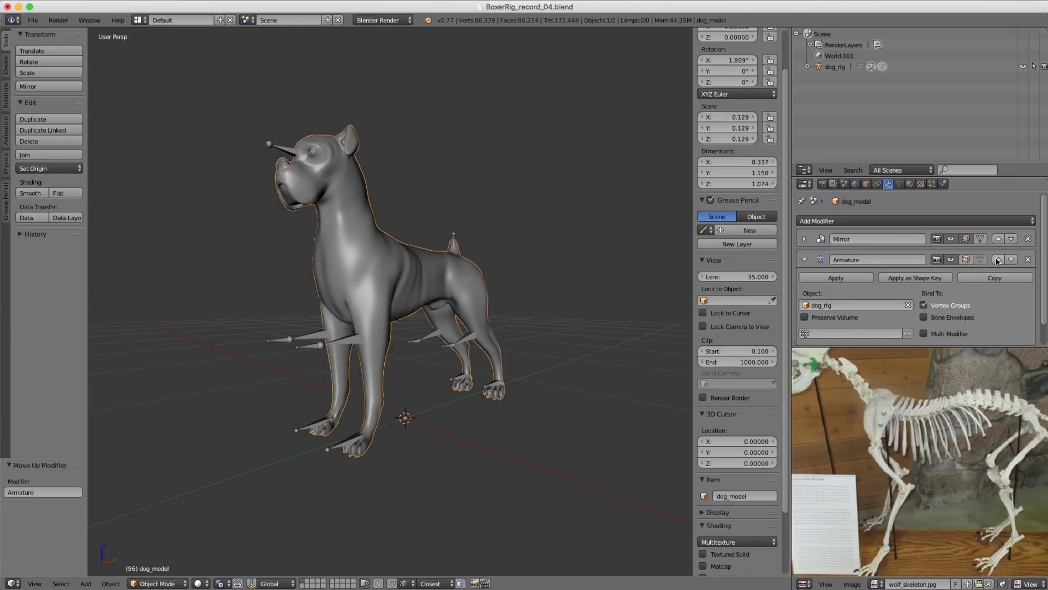
click(998, 260)
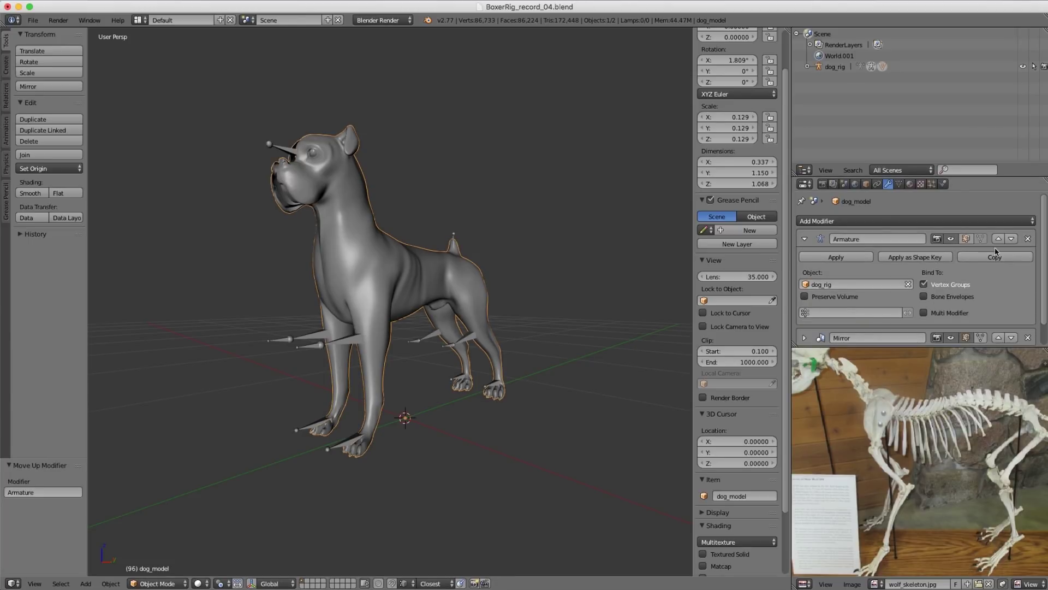
click(1011, 239)
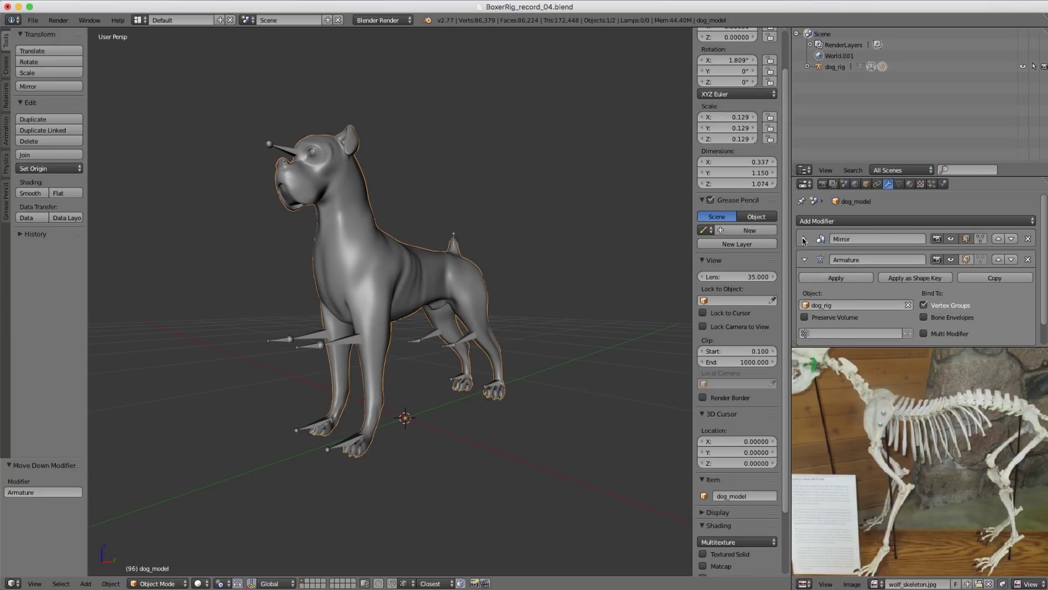
click(806, 261)
Step: Try moving the frontLeg_IKtarget.L bone to test how the front leg deforms
right_click(339, 447)
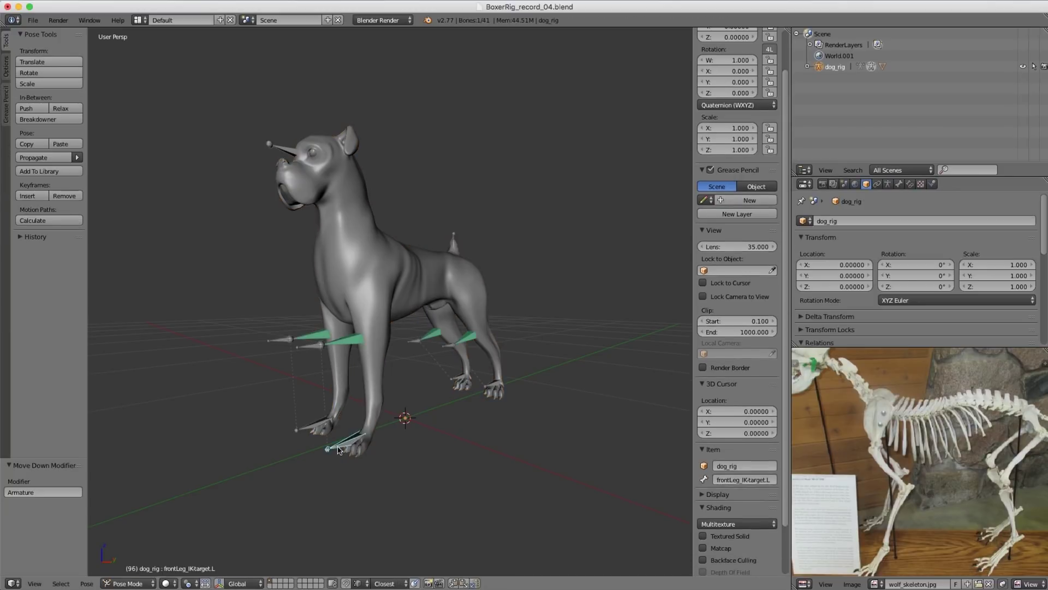
key(g)
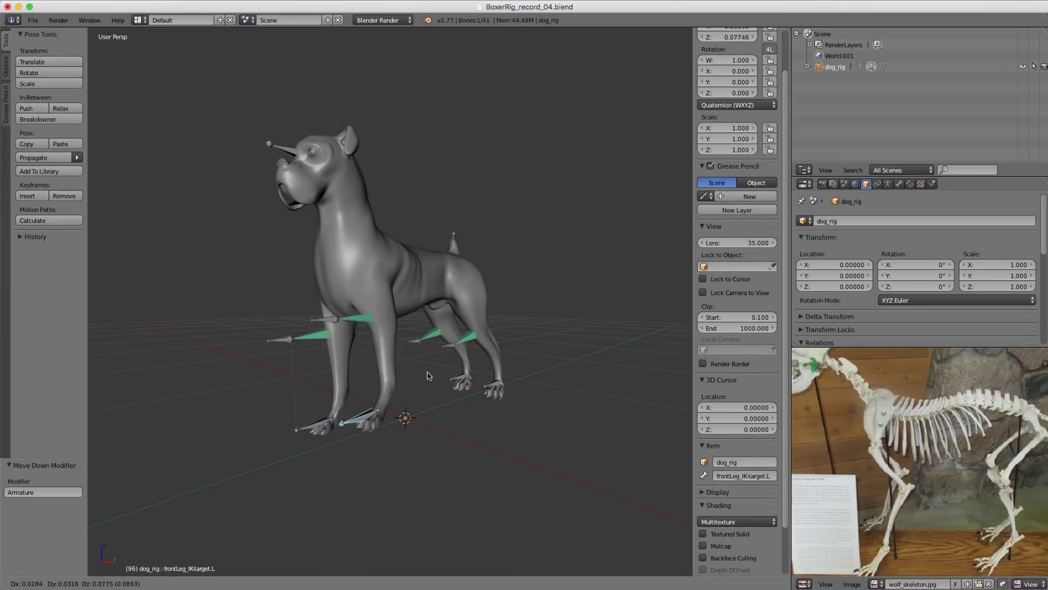
key(Escape)
Step: Select dog_model and display its modifier stack to check the order
click(888, 184)
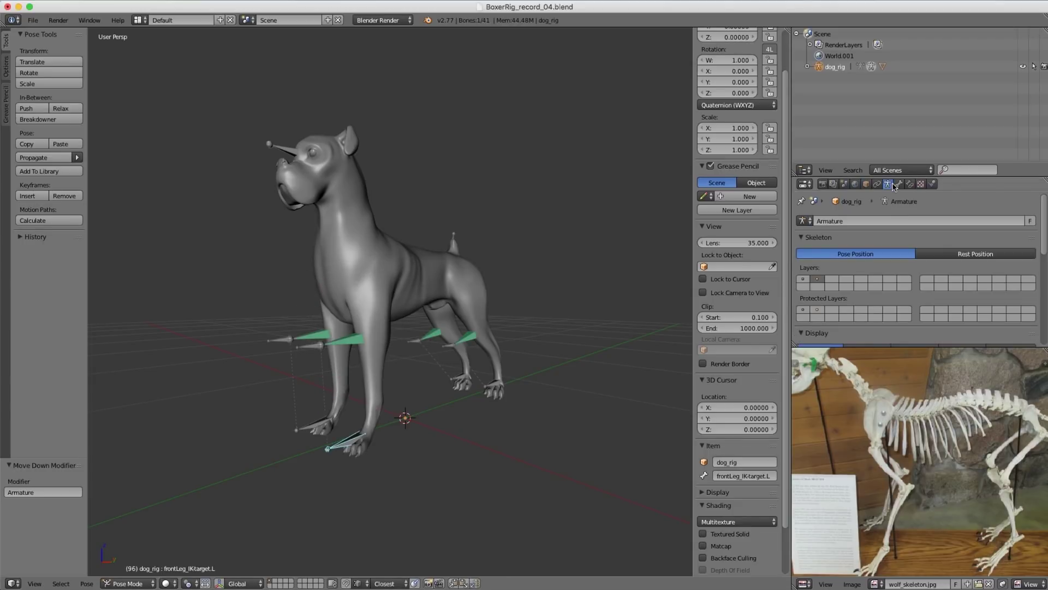
right_click(378, 226)
click(888, 184)
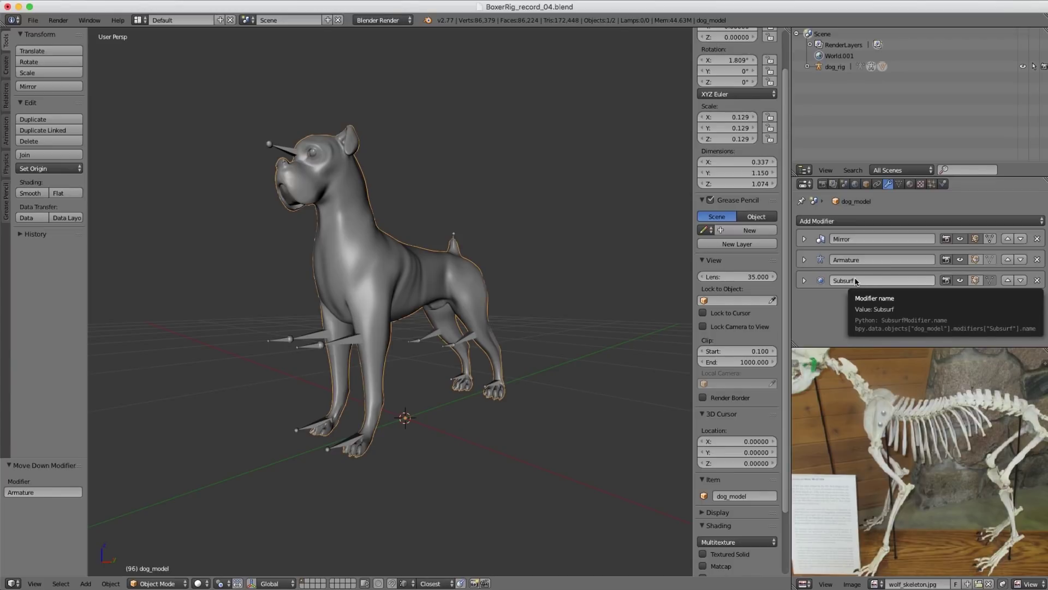
Step: Try moving the frontLeg_IKpole.L bone to test the front knee's direction control
middle_drag(437, 224, 319, 298)
right_click(320, 340)
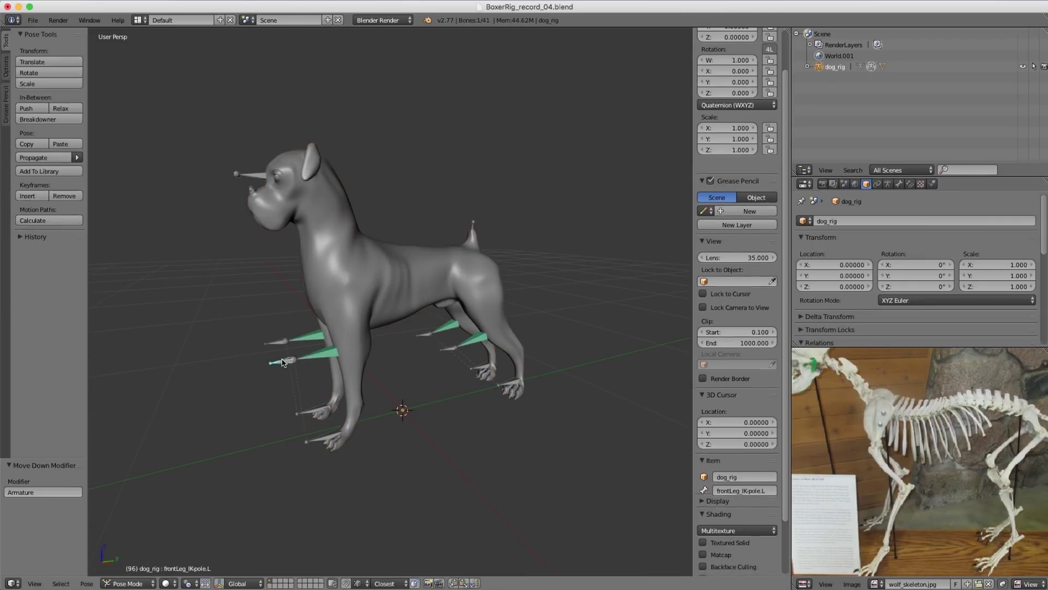
key(g)
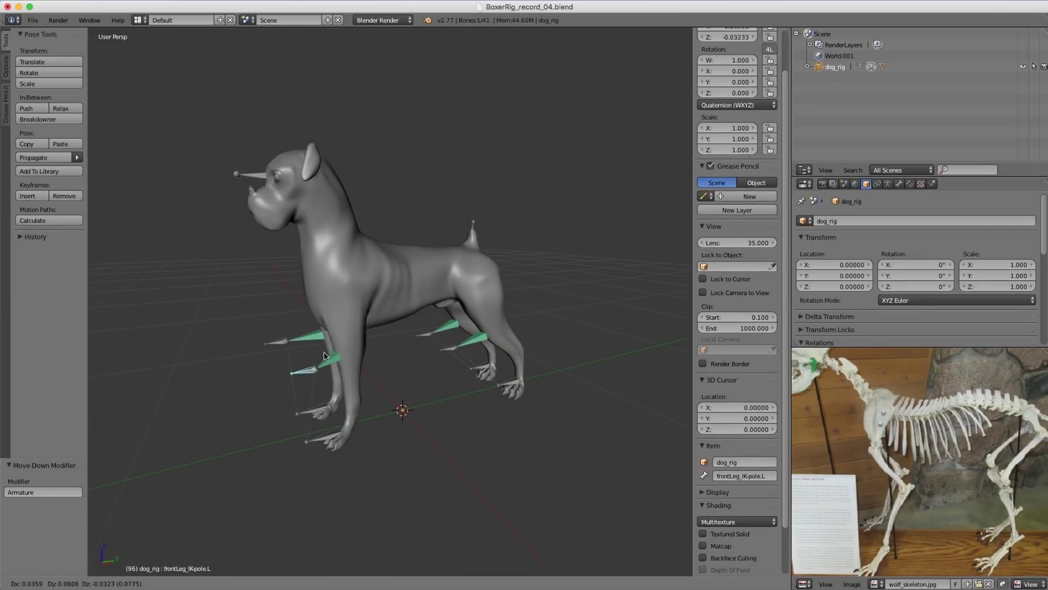
right_click(324, 352)
middle_drag(361, 328, 431, 262)
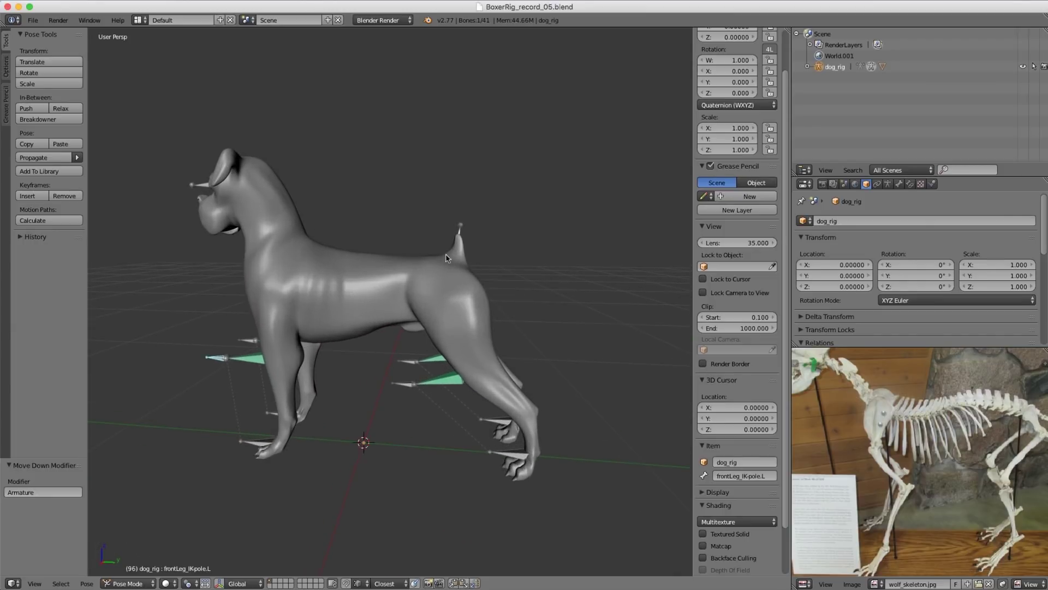
Step: Rotate the tail-CTRL bone by about 23° and try a second rotation
right_click(462, 231)
key(r)
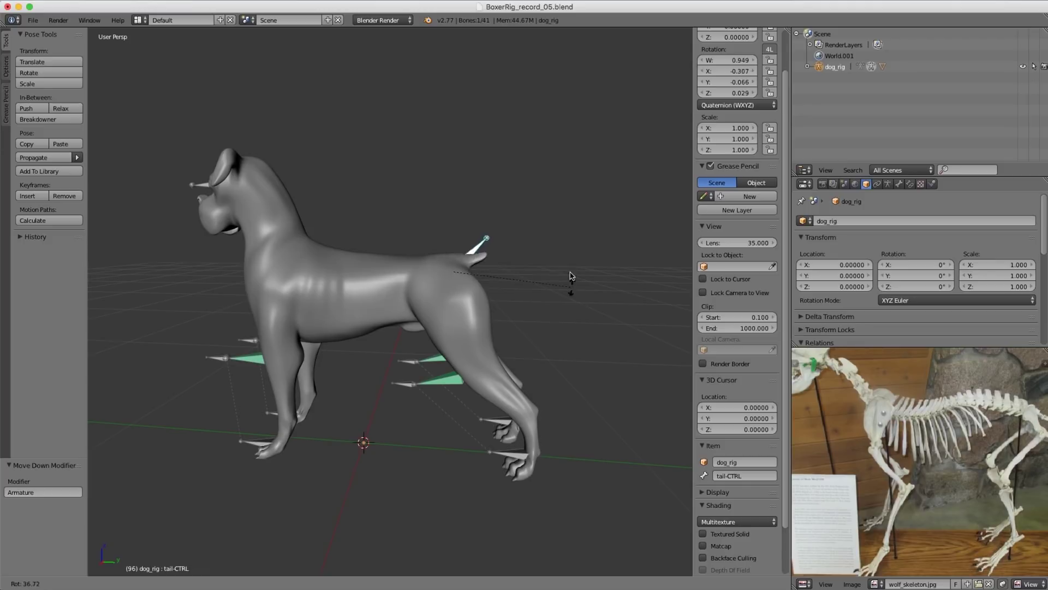
click(532, 221)
middle_drag(532, 221, 375, 442)
key(r)
right_click(466, 204)
Step: Move frontLeg_IKtarget.L by about 0.050, 0.021, 0.131 in X, Y, Z, then by about 0.011, 0.001, 0.022
right_click(311, 469)
key(g)
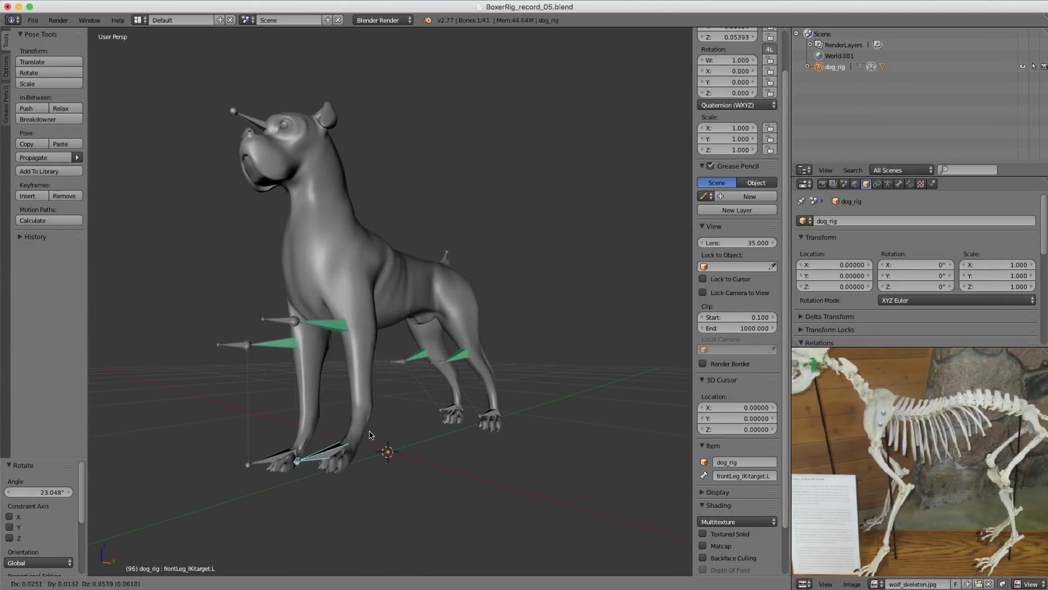
click(381, 391)
middle_drag(380, 391, 431, 328)
scroll(432, 328, up, 4)
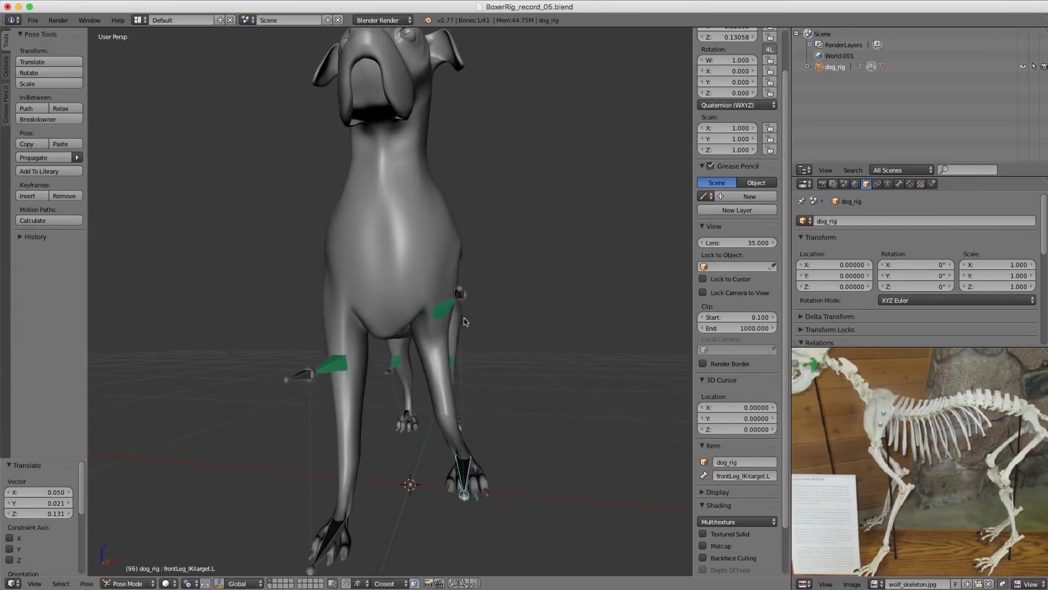
key(g)
click(469, 313)
Step: Move frontLeg_IKpole.L by about -0.092, -0.018, -0.025 in X, Y, Z and view the pose from behind
right_click(468, 298)
key(g)
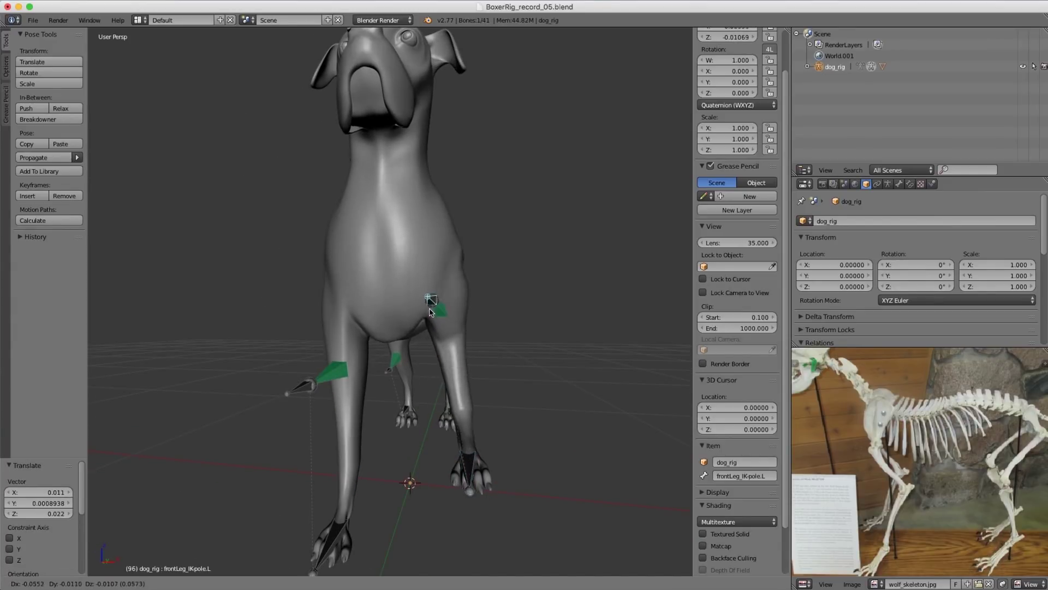
click(411, 309)
middle_drag(541, 327, 354, 347)
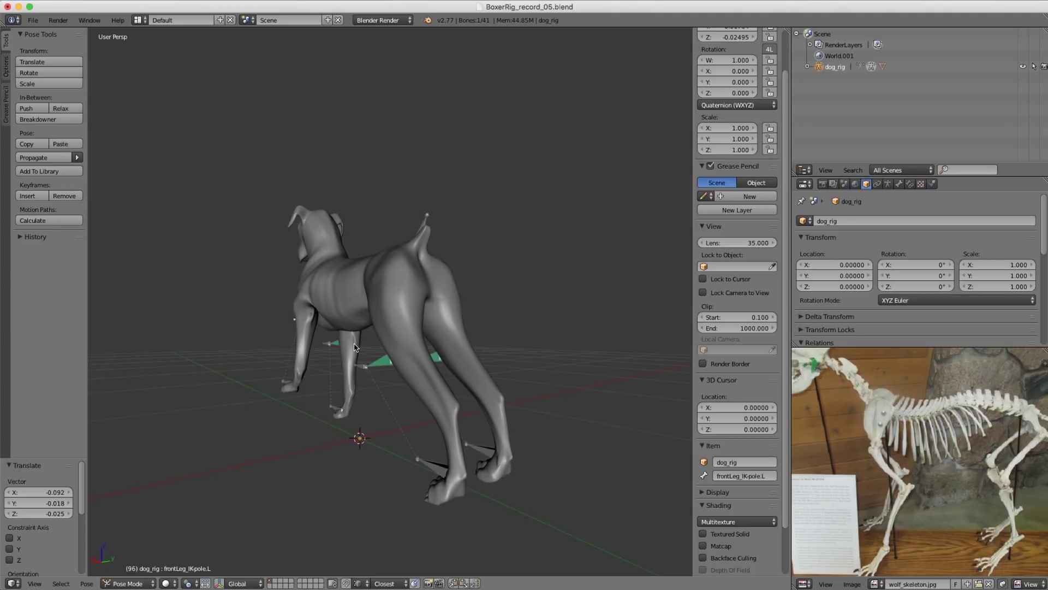
Step: Clear the pose locations of the control bones to return the dog to its rest pose
key(alt+g)
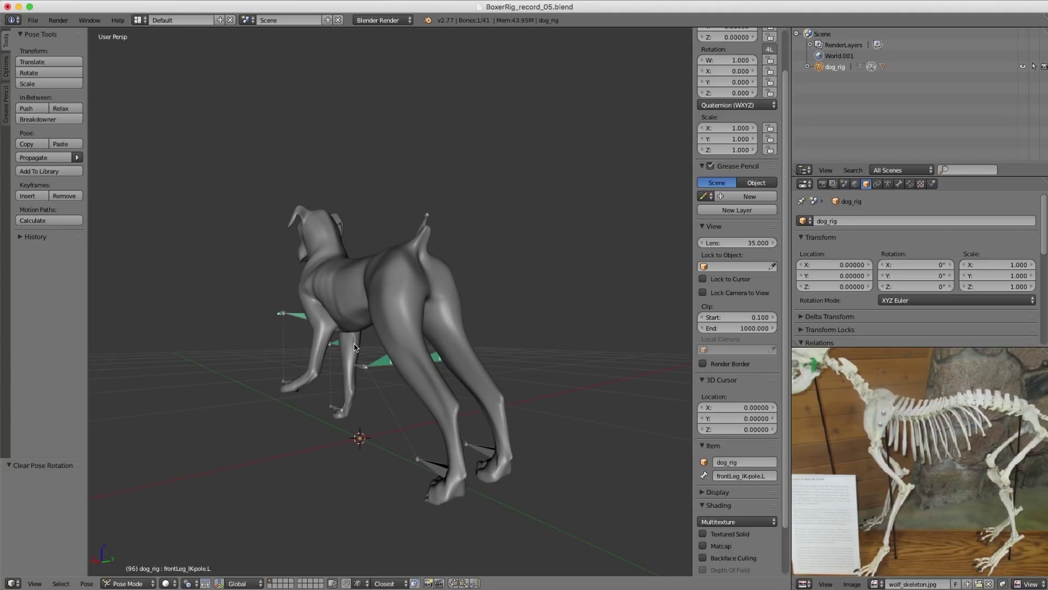
key(a)
key(a)
middle_drag(356, 348, 493, 342)
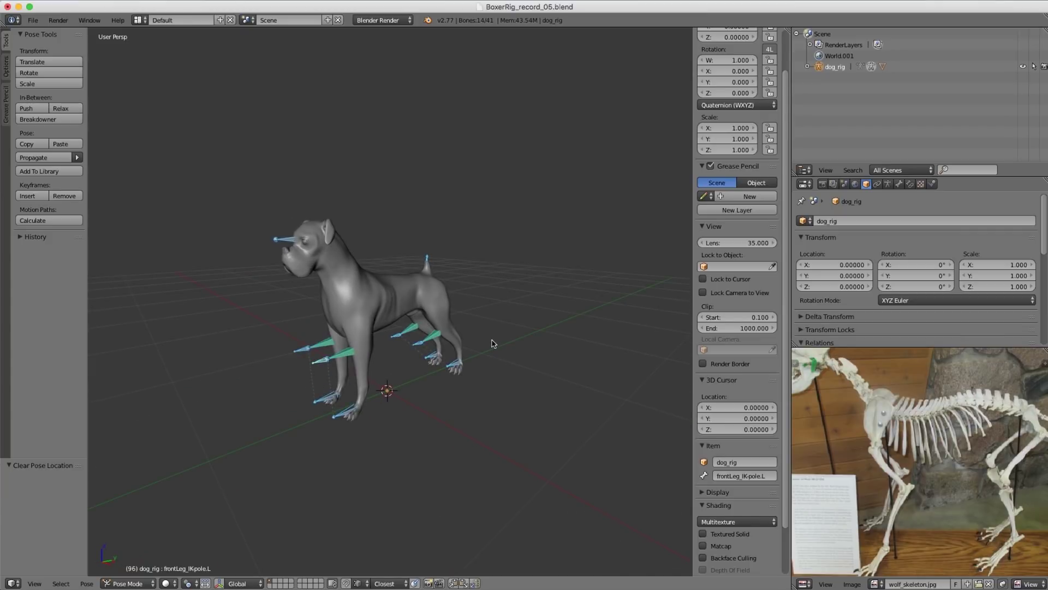
Step: Examine the knee pole and stretch bones around the dog's legs, picking frontLeg_IKpoleStretch.L
scroll(422, 259, up, 3)
shift+middle_drag(306, 252, 406, 278)
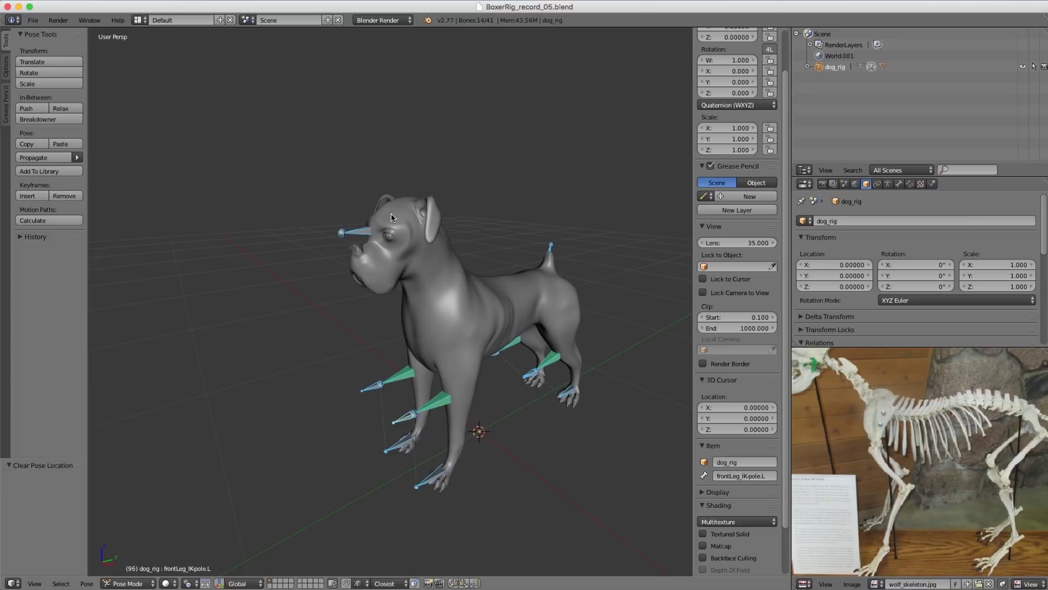
middle_drag(377, 218, 404, 186)
scroll(486, 228, up, 1)
ctrl+middle_drag(404, 186, 493, 159)
scroll(475, 230, up, 5)
middle_drag(475, 229, 483, 279)
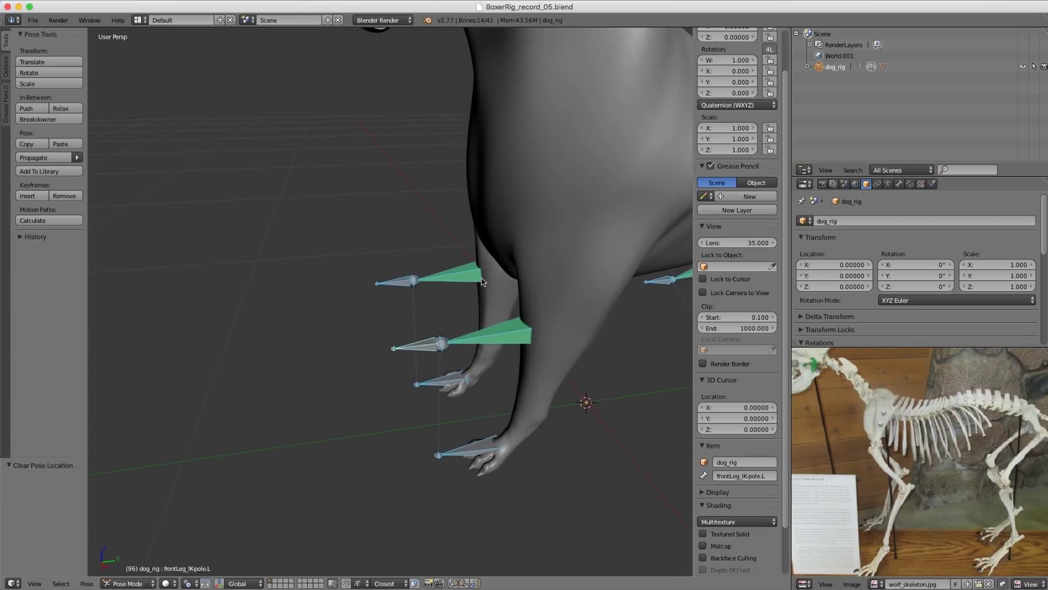
right_click(512, 333)
middle_drag(512, 333, 459, 299)
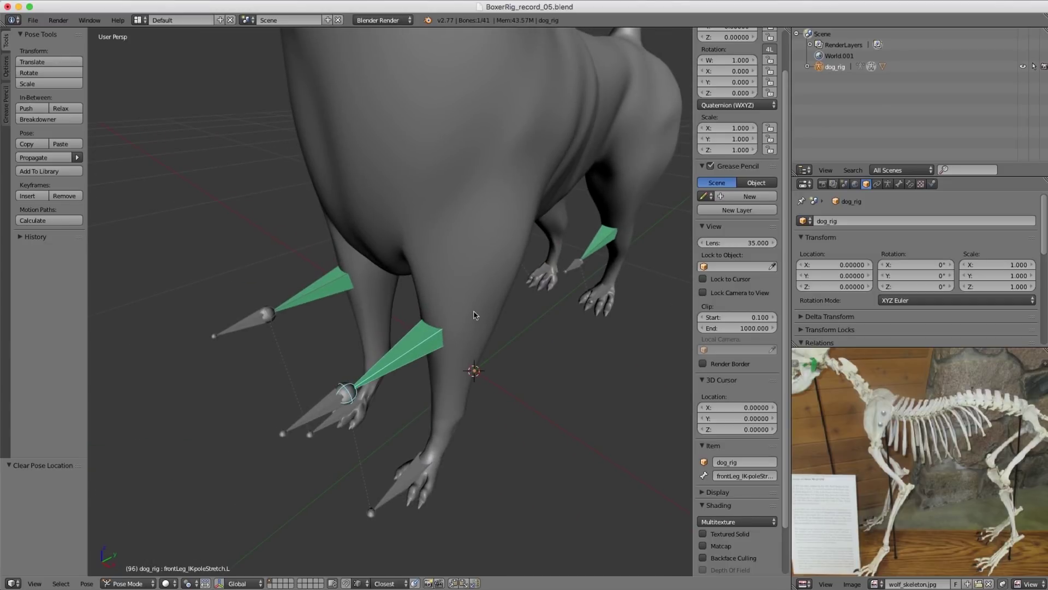
scroll(475, 314, down, 8)
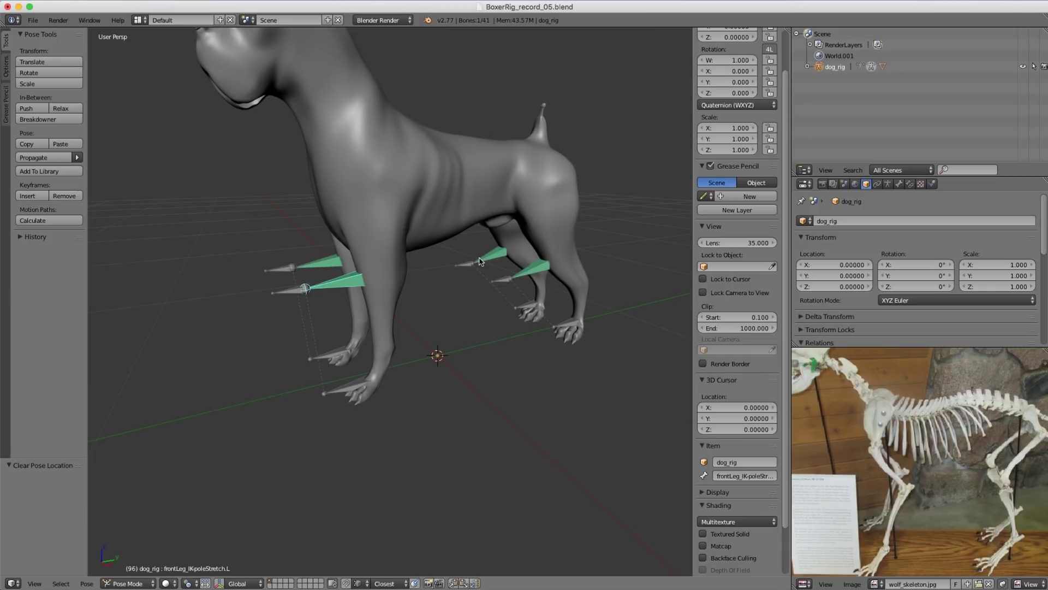
scroll(480, 261, down, 5)
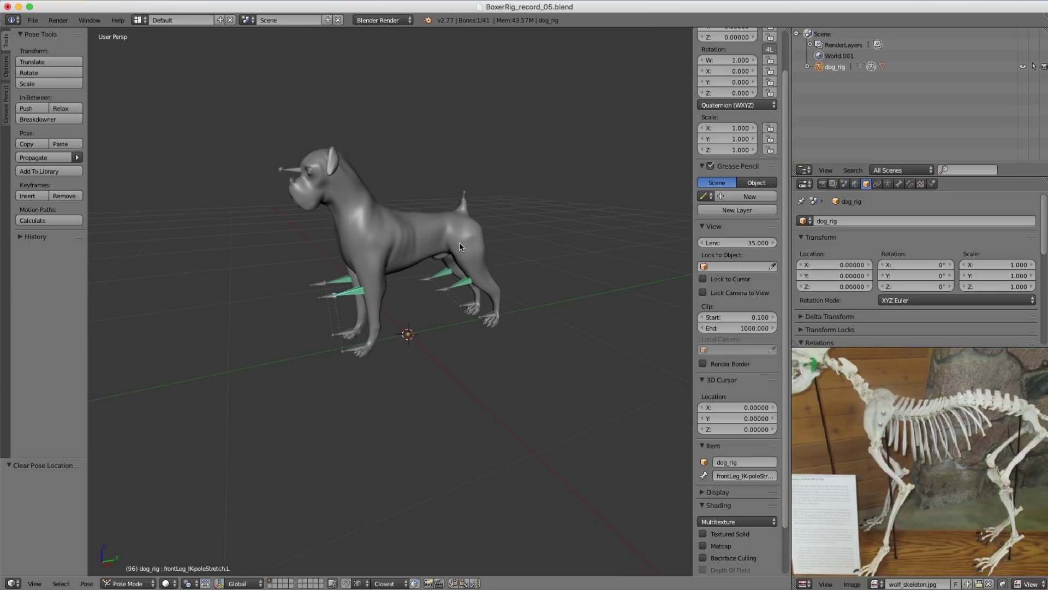
Step: Leave pose mode on dog_rig and add a plane mesh at the 3D cursor
key(ctrl+Tab)
middle_drag(481, 268, 506, 268)
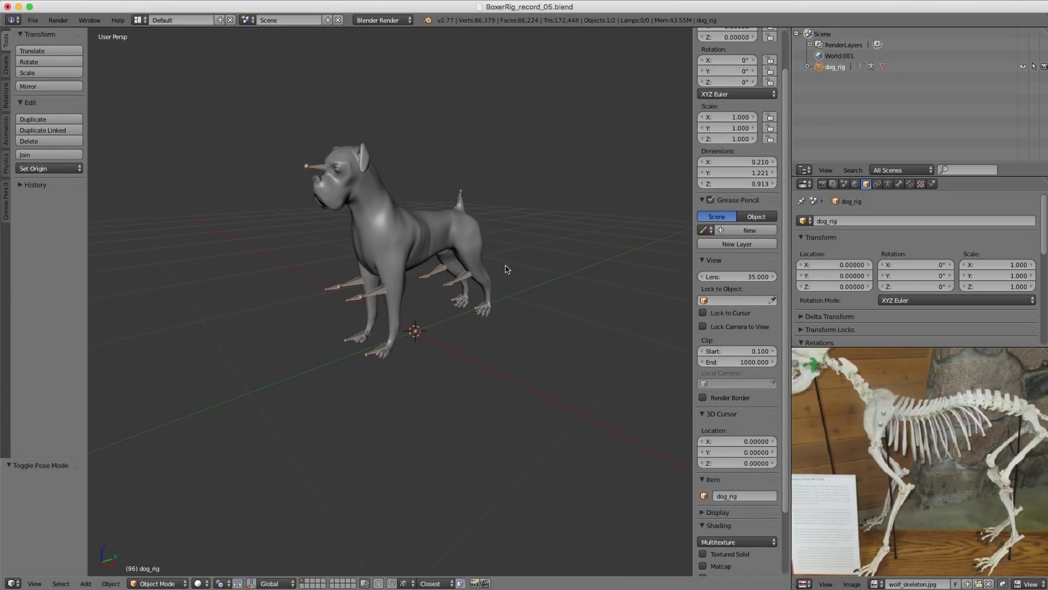
key(shift+a)
mouse_move(507, 267)
mouse_move(492, 207)
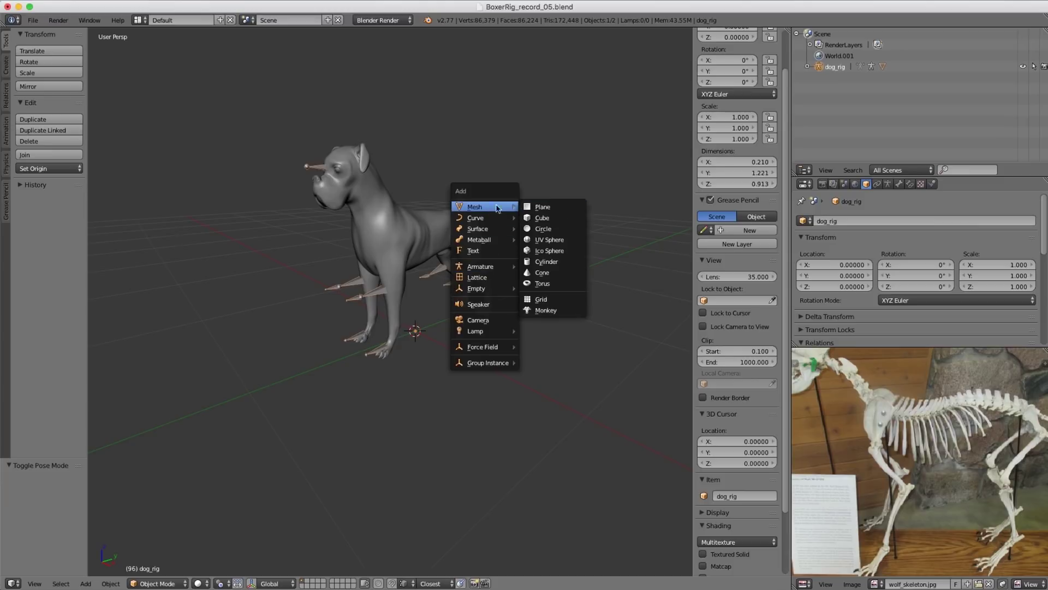
click(546, 206)
middle_drag(515, 300, 534, 315)
Step: Scale the plane's vertices to 0 along X and remove the doubles to reduce it to a single edge
key(Tab)
middle_drag(643, 309, 611, 319)
text(sx)
text(0)
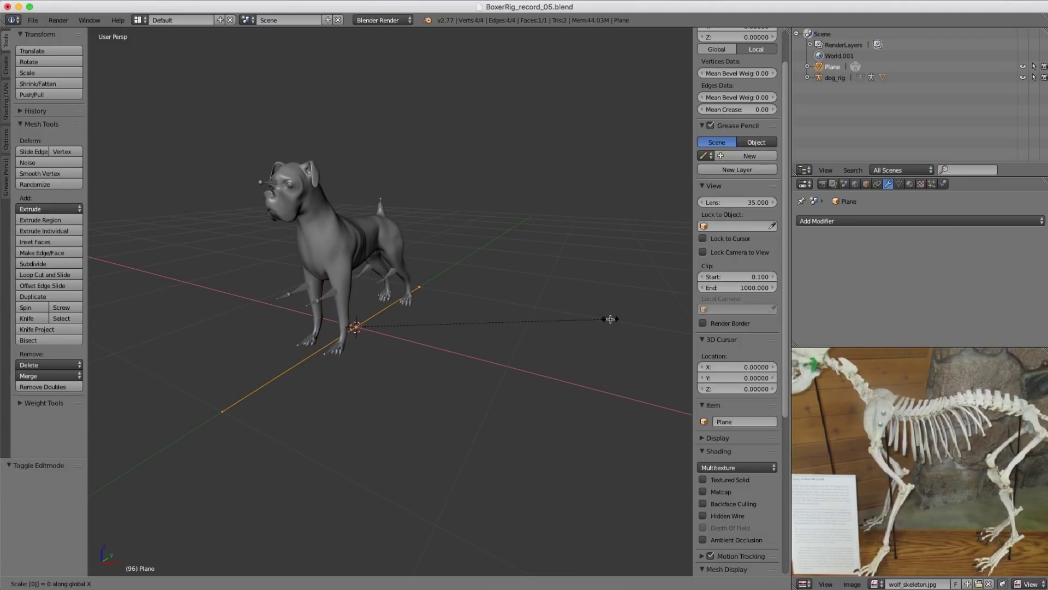
key(Return)
key(a)
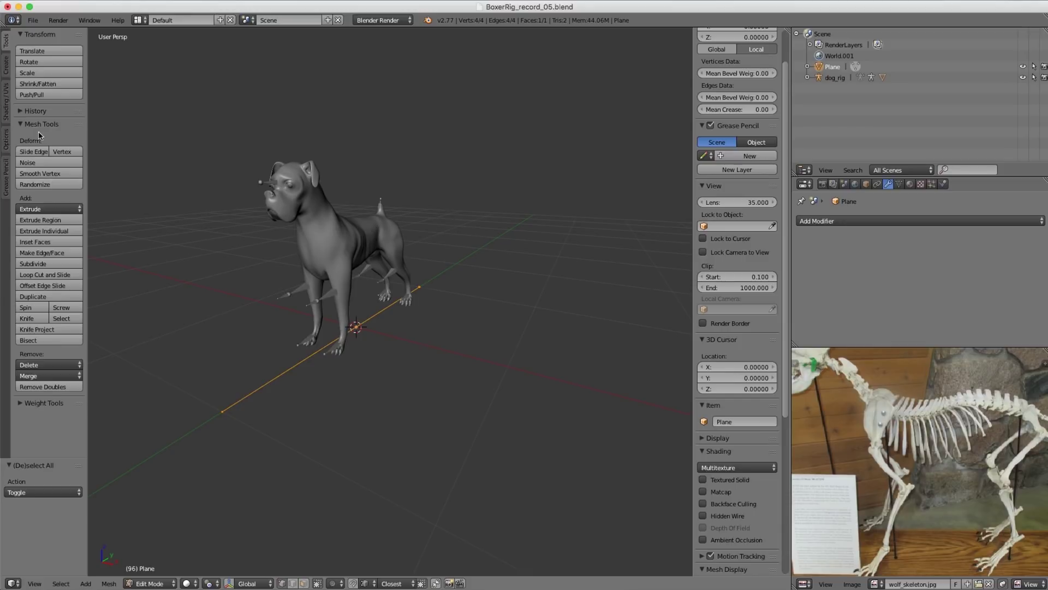
click(50, 387)
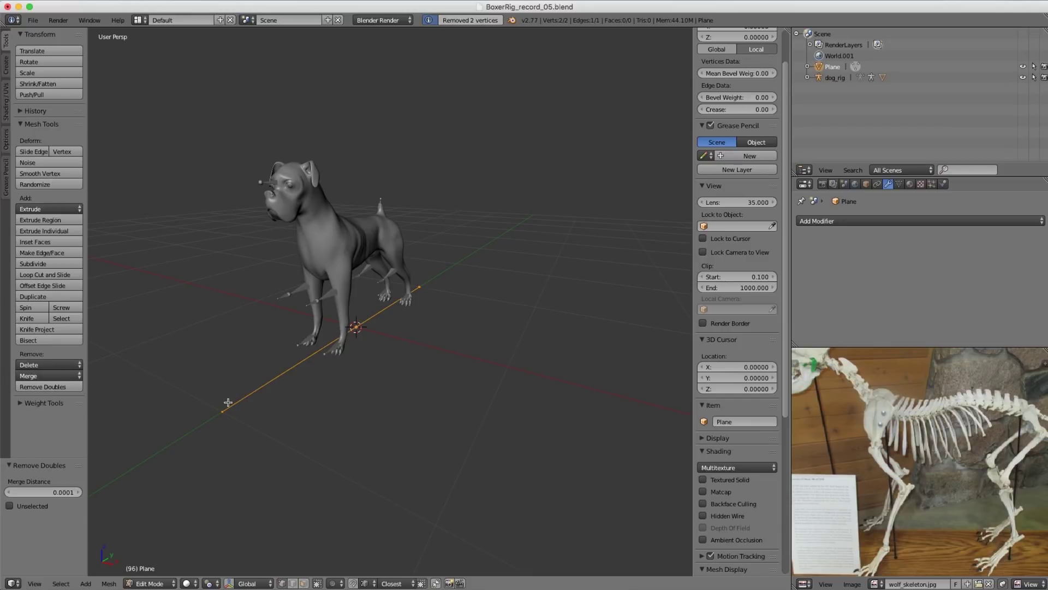
right_click(232, 414)
key(g)
right_click(260, 393)
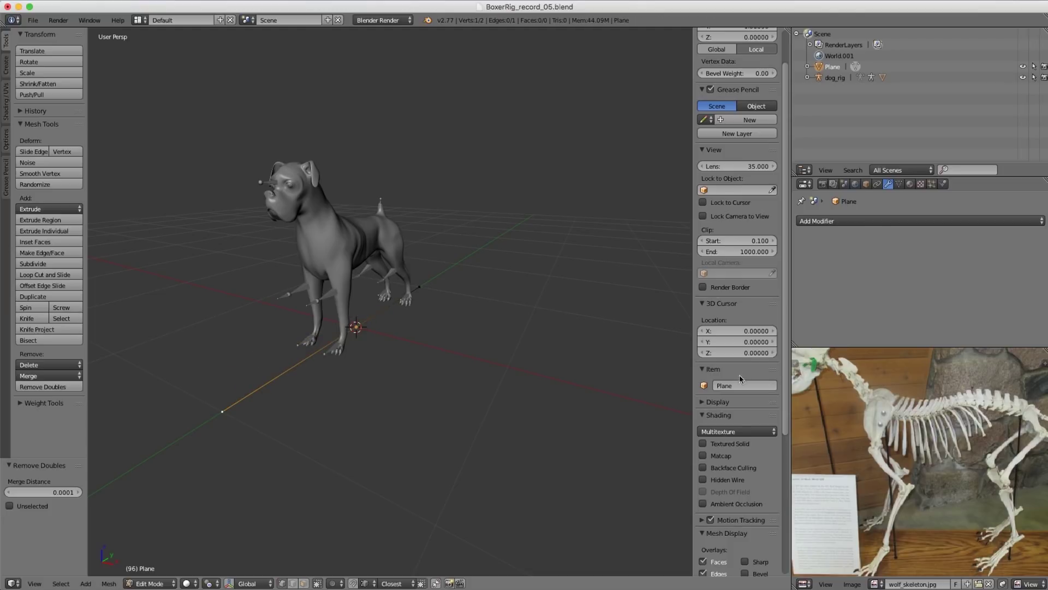
Step: Rename the single-edge mesh object WGT_stertch and leave its edit mode
text(WGT_stertch)
key(Return)
key(Tab)
scroll(350, 273, up, 3)
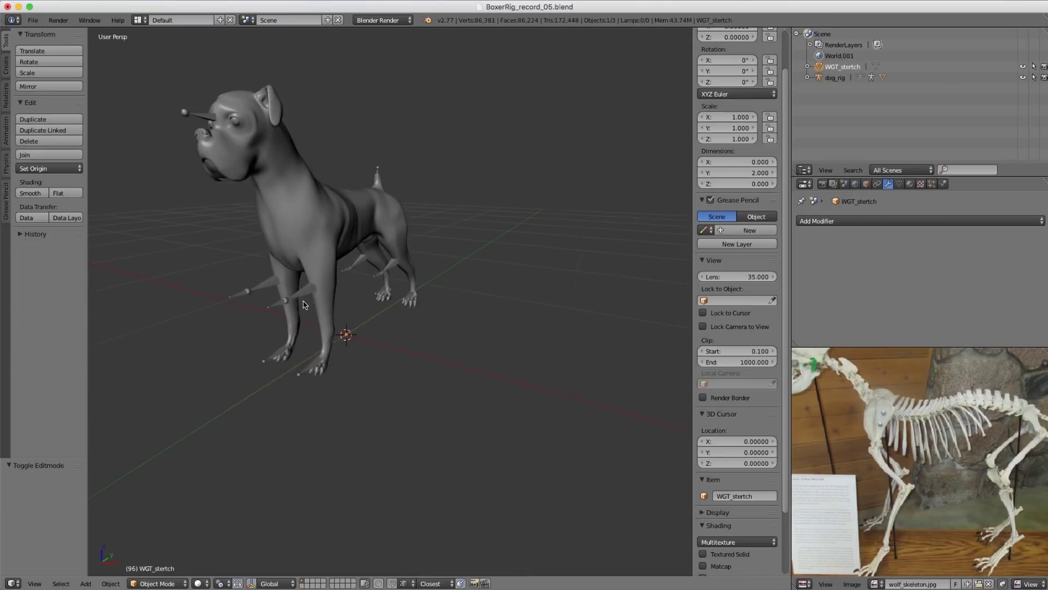
Step: Assign WGT_stertch as the custom shape of frontLeg_IKpoleStretch.L in pose mode and enable its wireframe display
right_click(344, 276)
middle_drag(344, 275, 303, 299)
key(ctrl+Tab)
scroll(303, 300, up, 4)
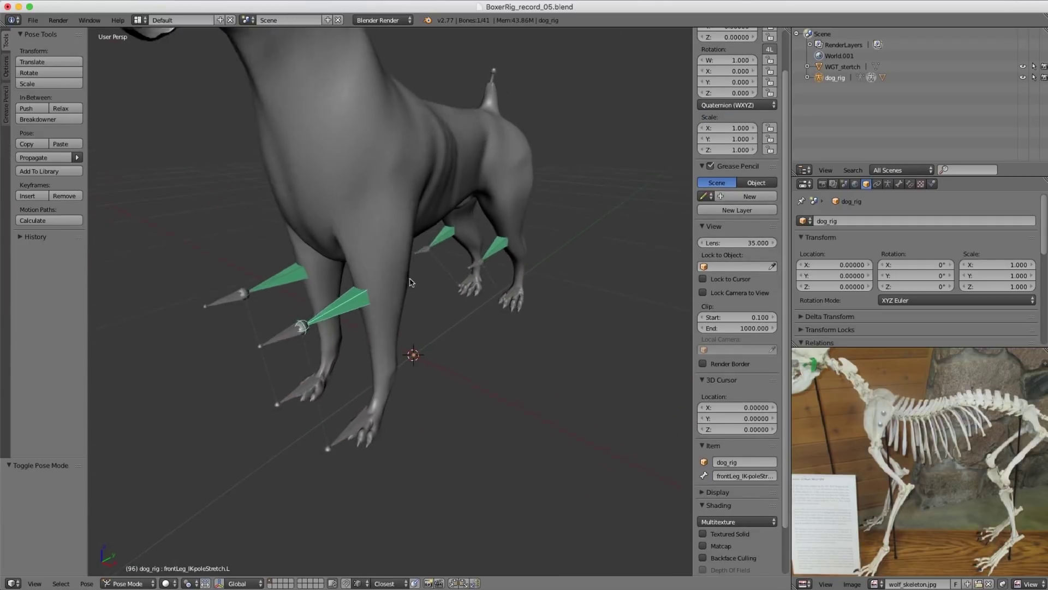
click(899, 184)
scroll(961, 278, down, 5)
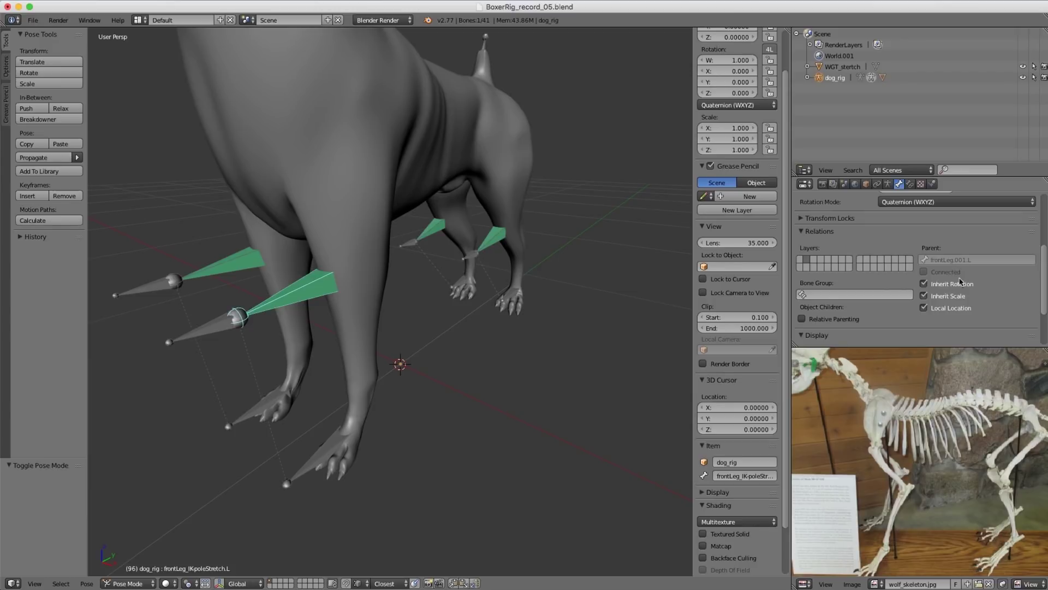
scroll(943, 290, down, 3)
click(955, 297)
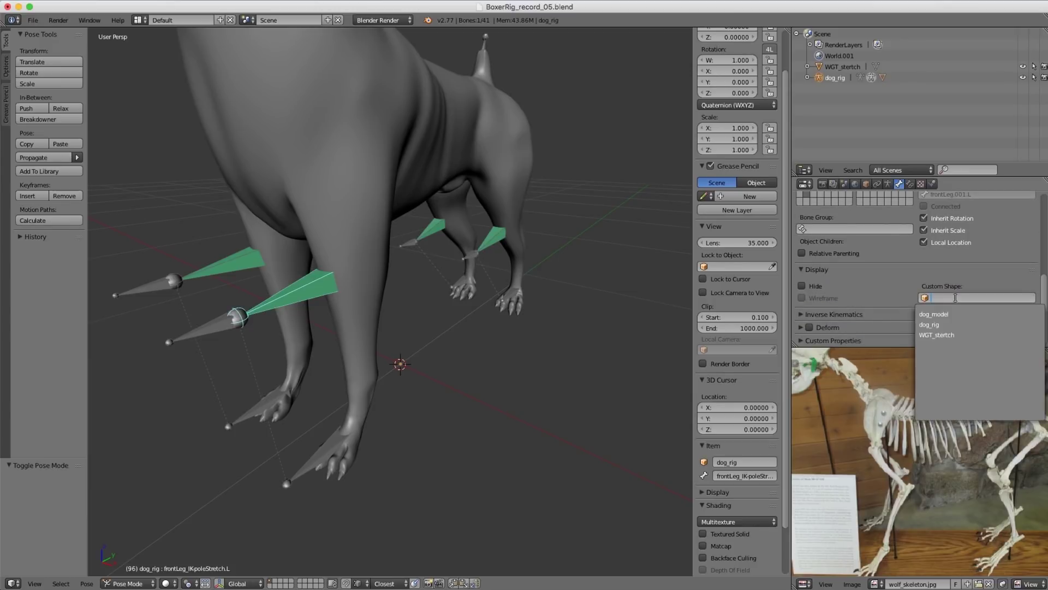
click(947, 335)
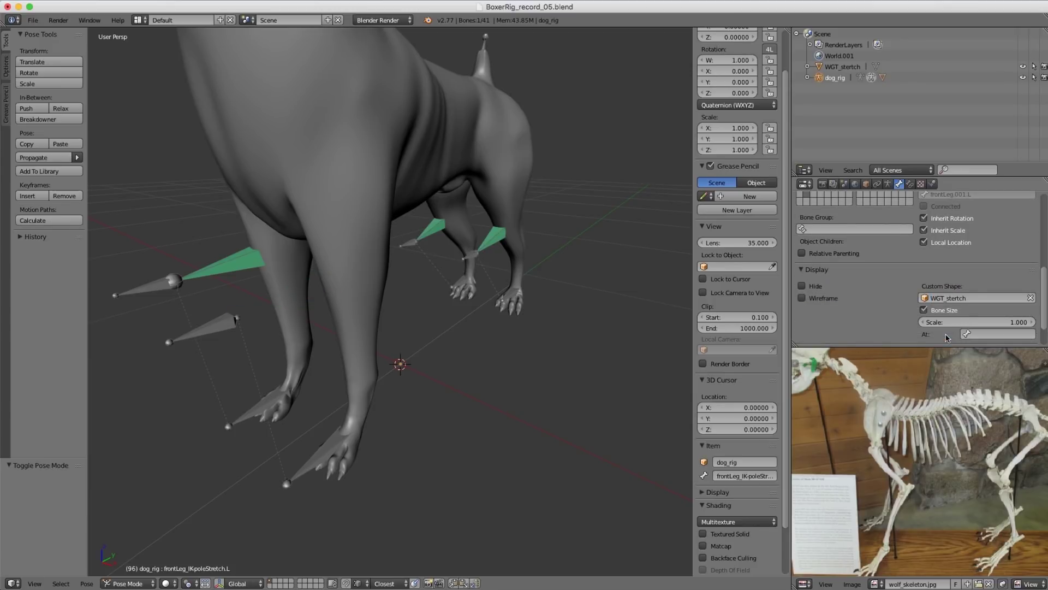
scroll(884, 309, down, 2)
click(823, 262)
Step: Edit WGT_stertch, moving its front vertex 1.0 along Y to the origin using increment snapping
mouse_move(461, 246)
middle_down()
mouse_move(402, 226)
mouse_move(471, 228)
middle_up()
scroll(346, 213, down, 3)
right_click(299, 282)
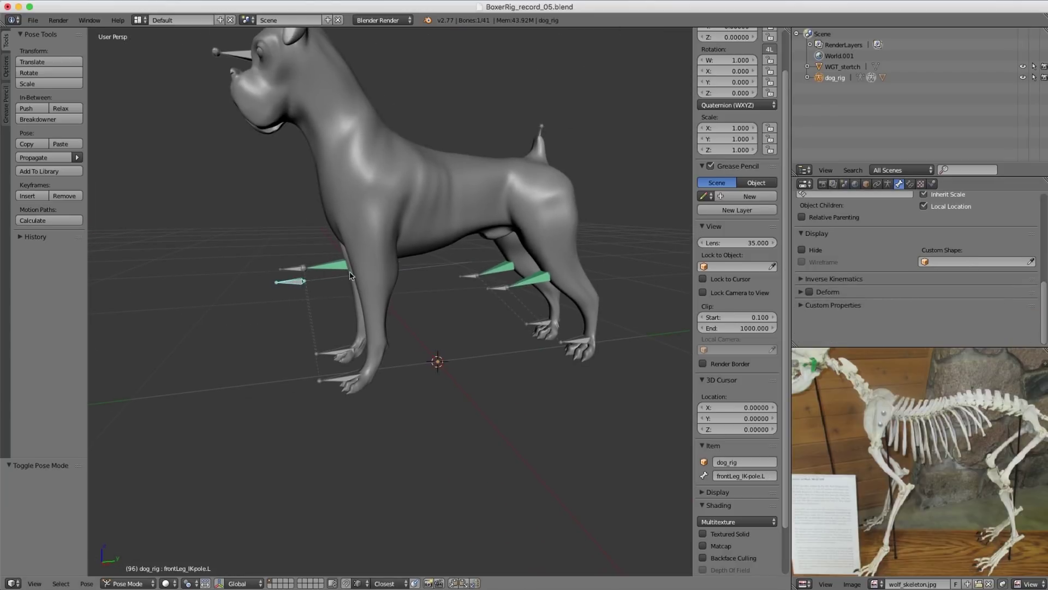
right_click(331, 280)
middle_drag(331, 280, 442, 273)
right_click(306, 371)
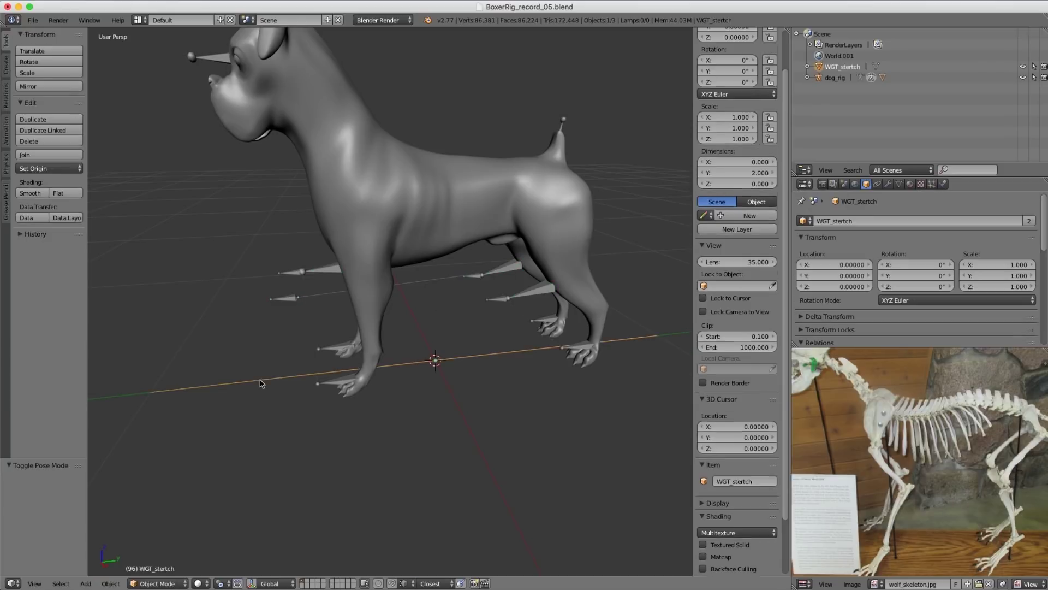
key(Tab)
middle_drag(662, 328, 161, 365)
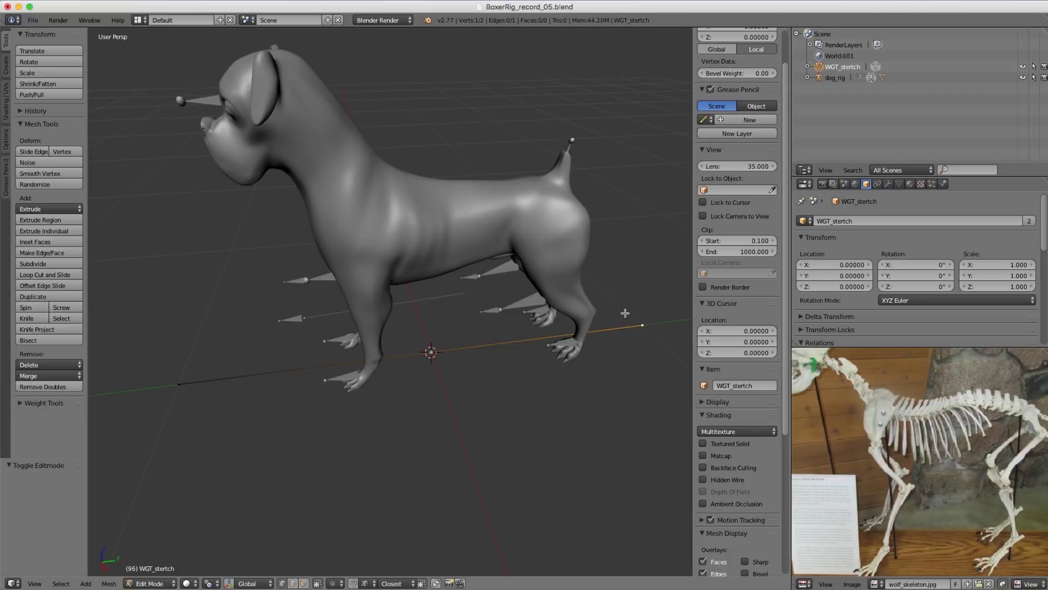
middle_drag(629, 313, 615, 266)
right_click(153, 351)
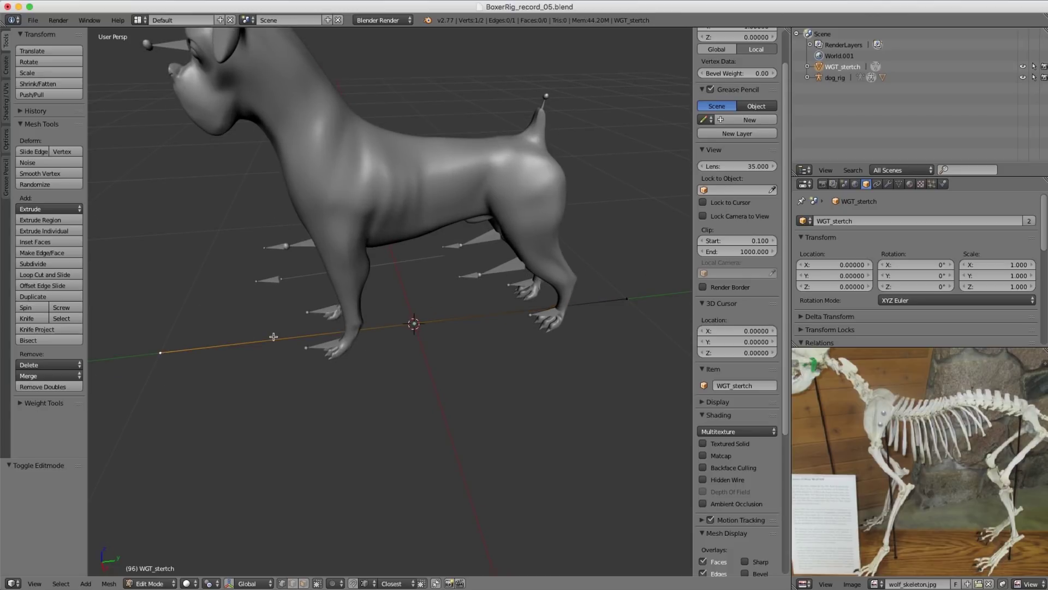
click(365, 583)
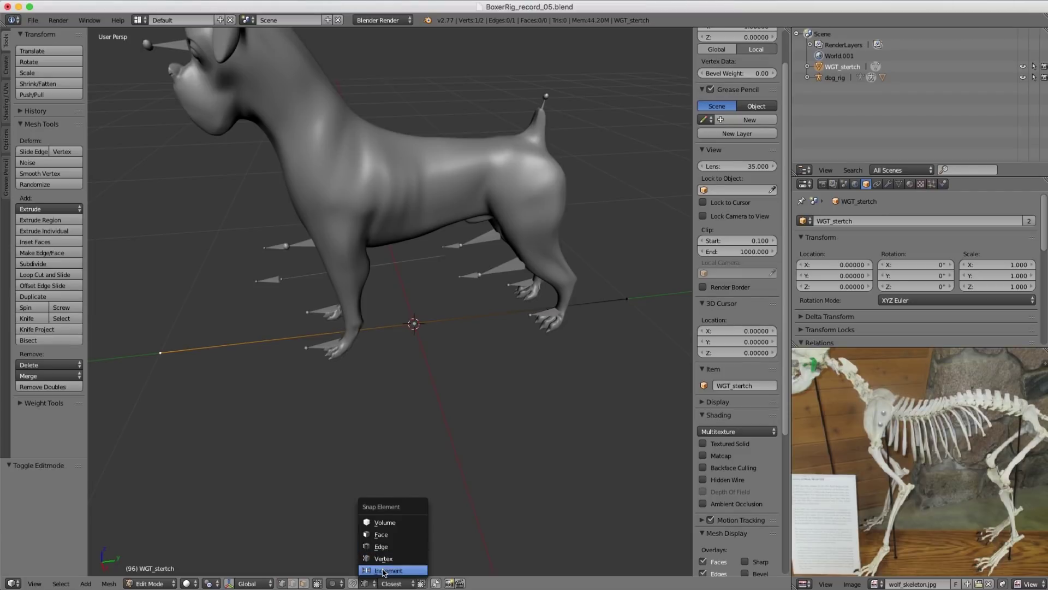
click(383, 569)
key(g)
key(y)
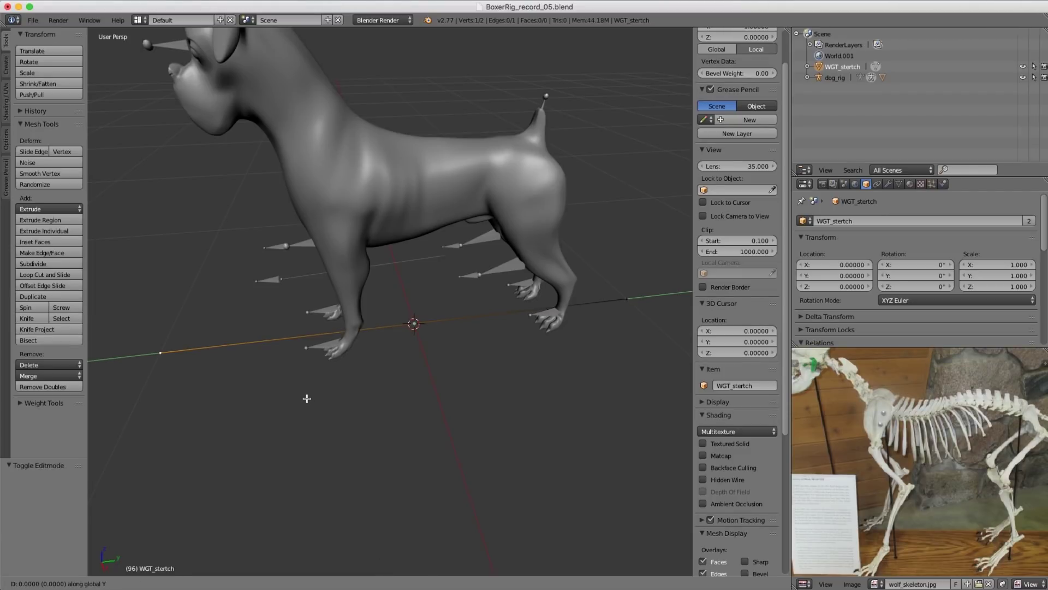
click(439, 323)
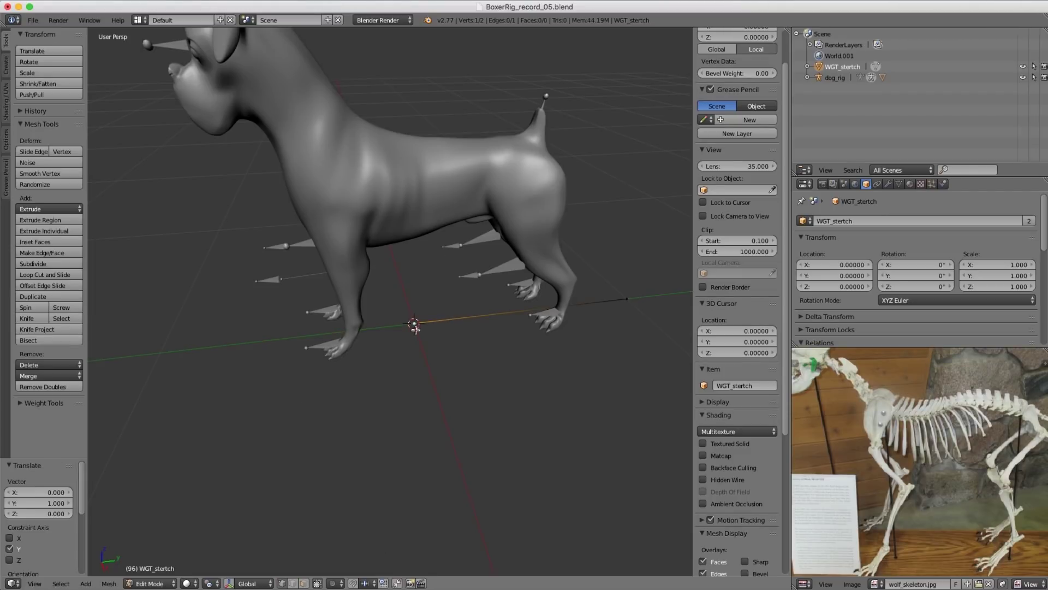
key(Tab)
Step: Test the stretch line by moving frontLeg_IKpole.L repeatedly, ending with about -0.074, 0.029, 0.059 in X, Y, Z
right_click(277, 285)
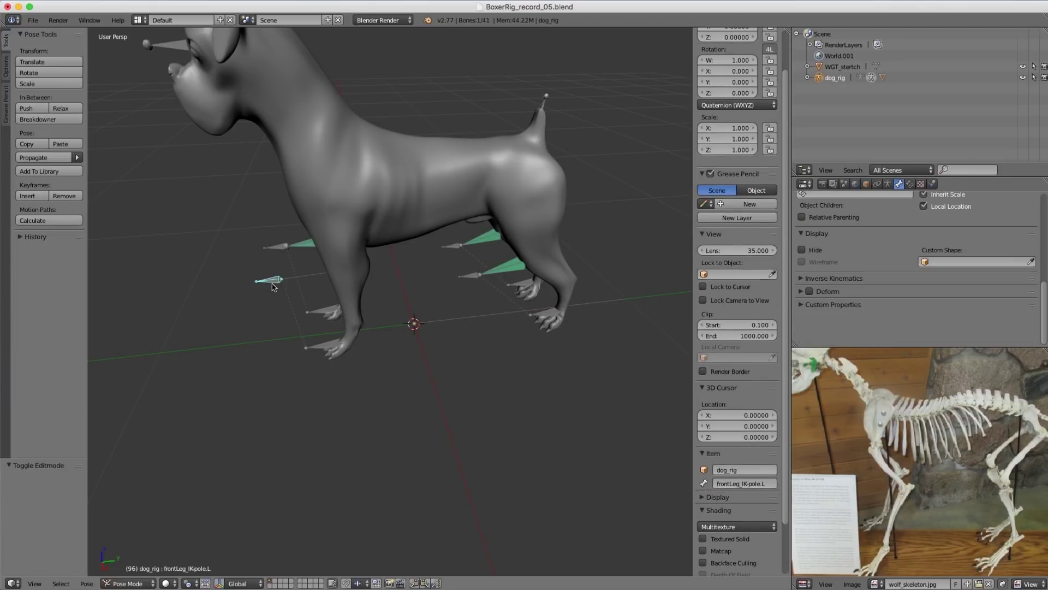
scroll(309, 265, up, 3)
shift+middle_drag(309, 265, 409, 262)
key(g)
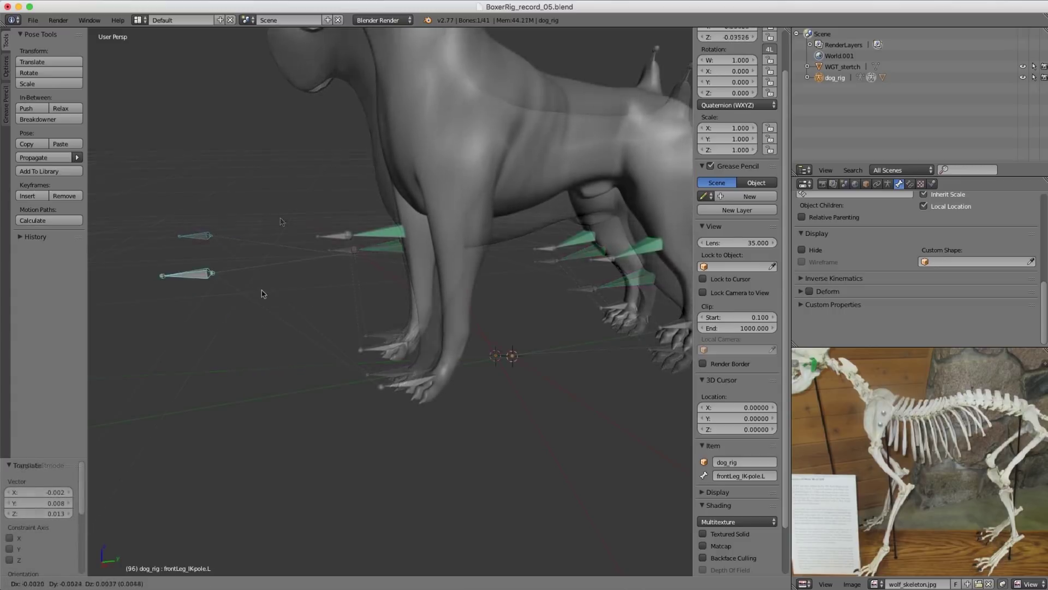
middle_drag(262, 293, 437, 307)
key(g)
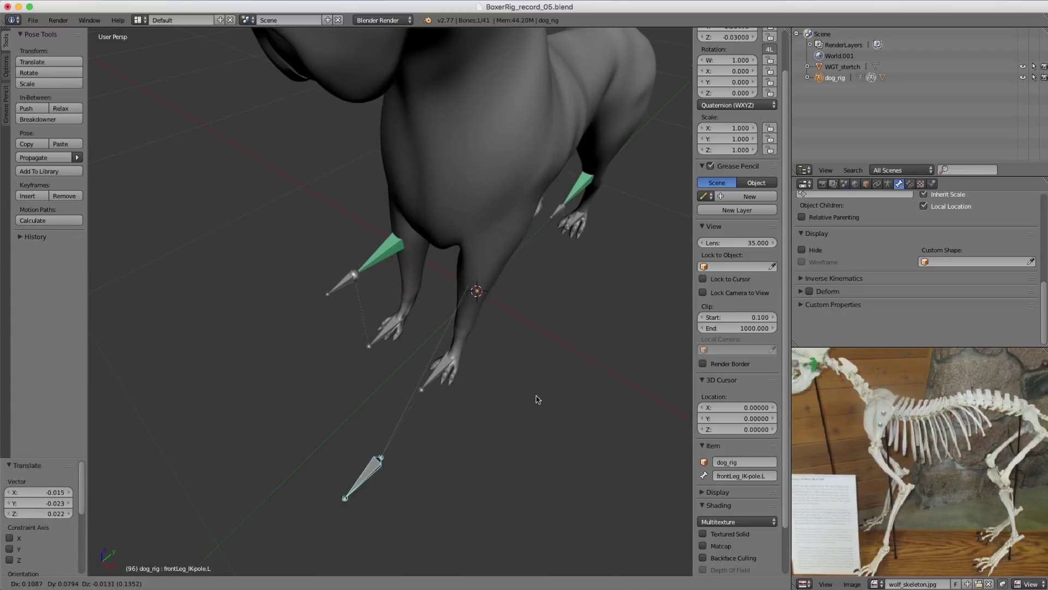
click(513, 333)
Step: Select the remaining pole stretch bones and give backLeg_IKpoleStretch.L the WGT_stertch custom shape with wireframe display
middle_drag(474, 254, 395, 212)
right_click(324, 260)
shift+right_click(457, 239)
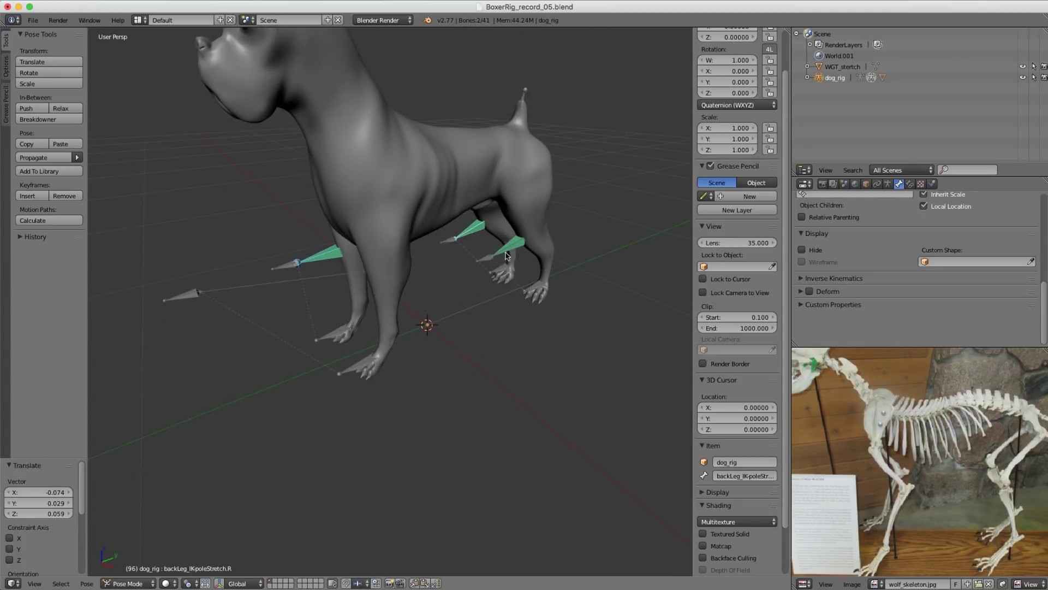
click(952, 299)
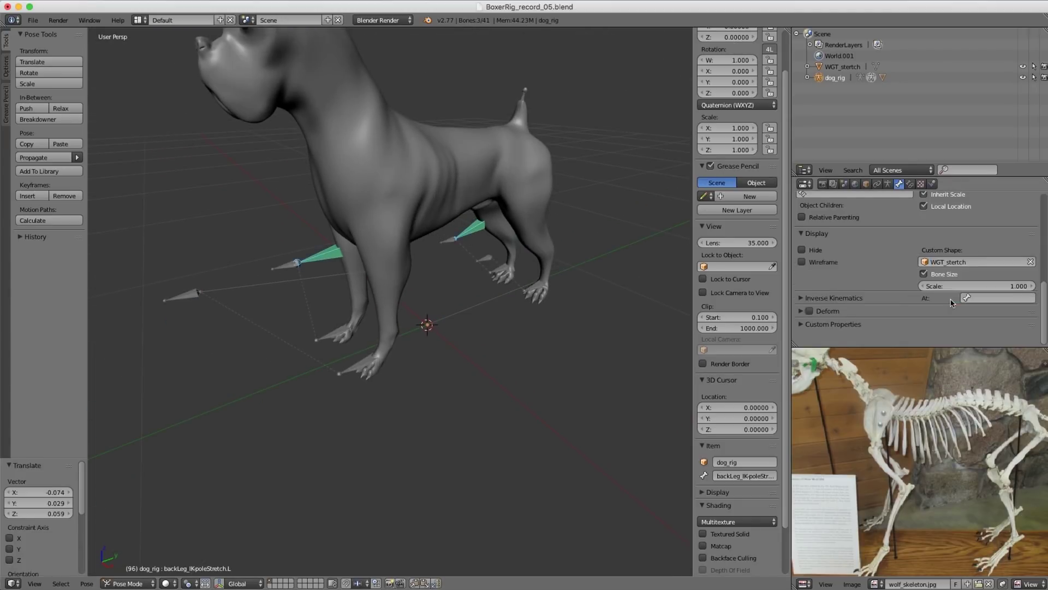
click(820, 264)
middle_drag(477, 239, 460, 255)
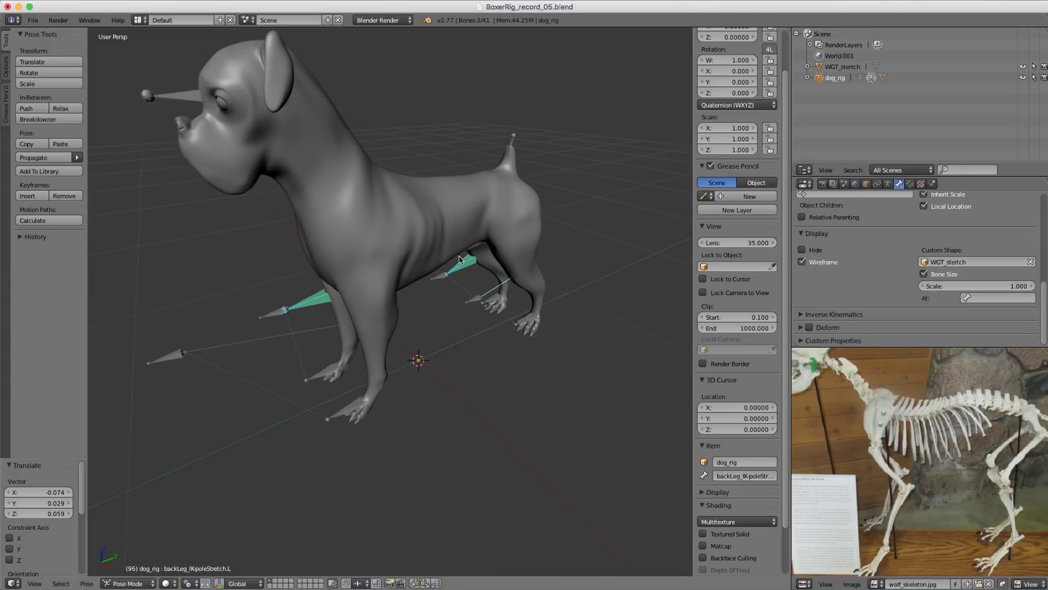
Step: Deselect all bones and examine the dog rig with its pole stretch lines from several angles
scroll(461, 254, down, 1)
key(a)
scroll(473, 218, down, 1)
middle_drag(529, 262, 464, 221)
scroll(425, 218, up, 4)
shift+middle_drag(465, 221, 445, 263)
scroll(445, 263, down, 1)
scroll(453, 261, up, 3)
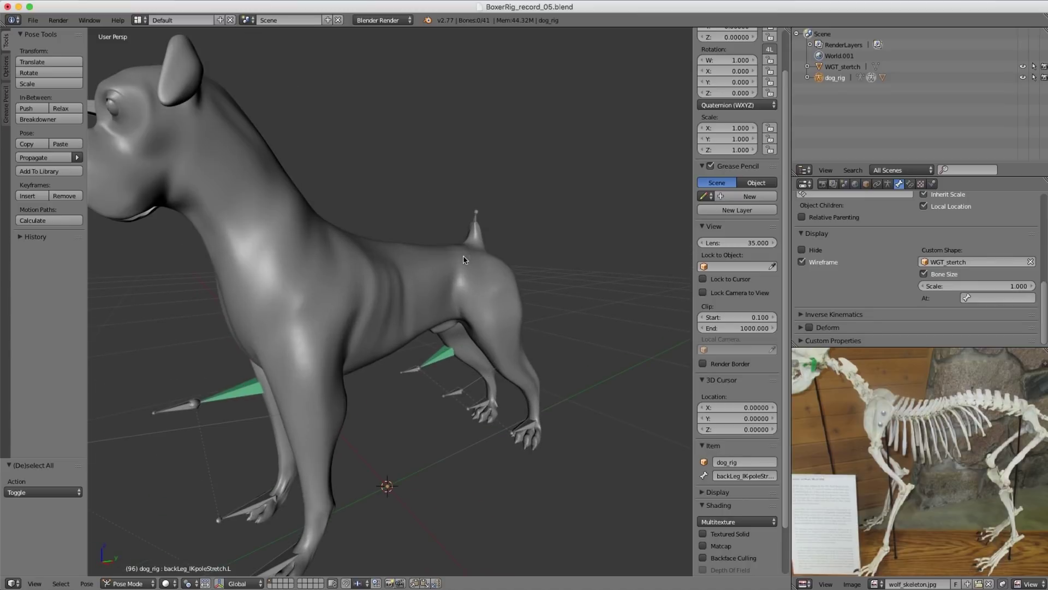
scroll(464, 256, down, 4)
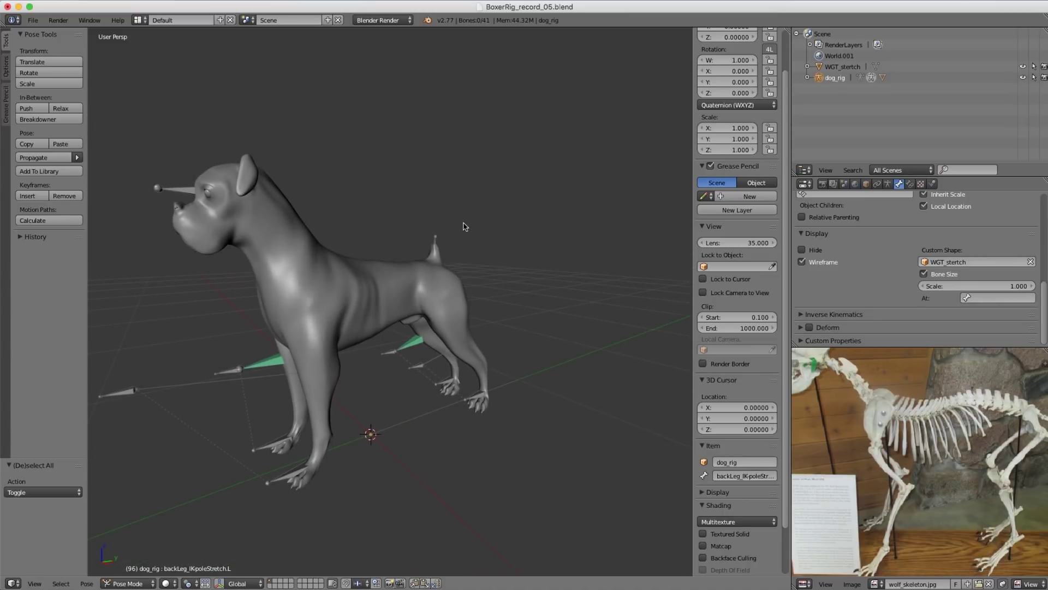
middle_drag(451, 239, 418, 197)
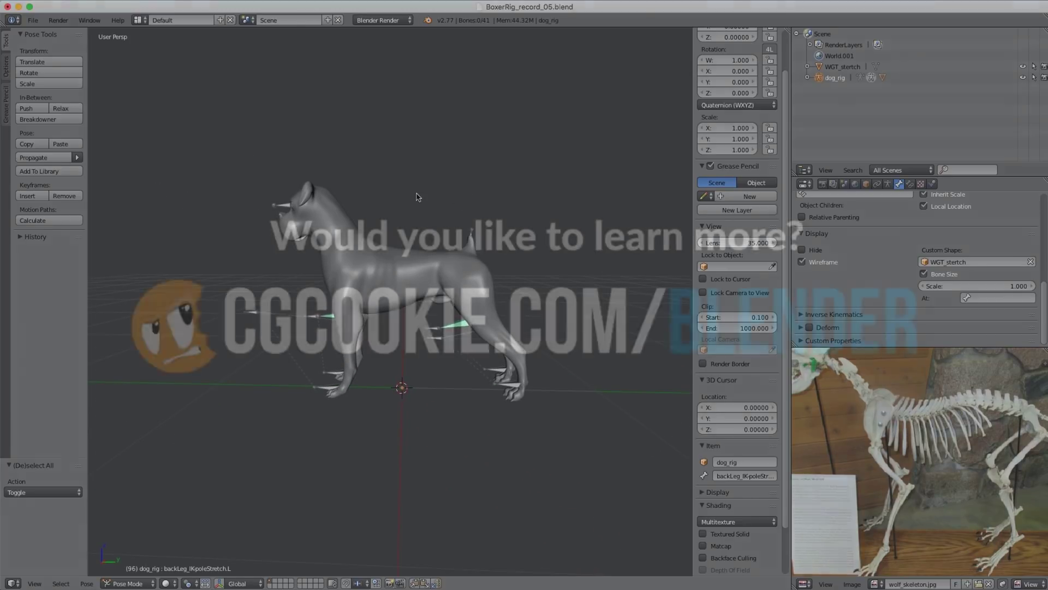